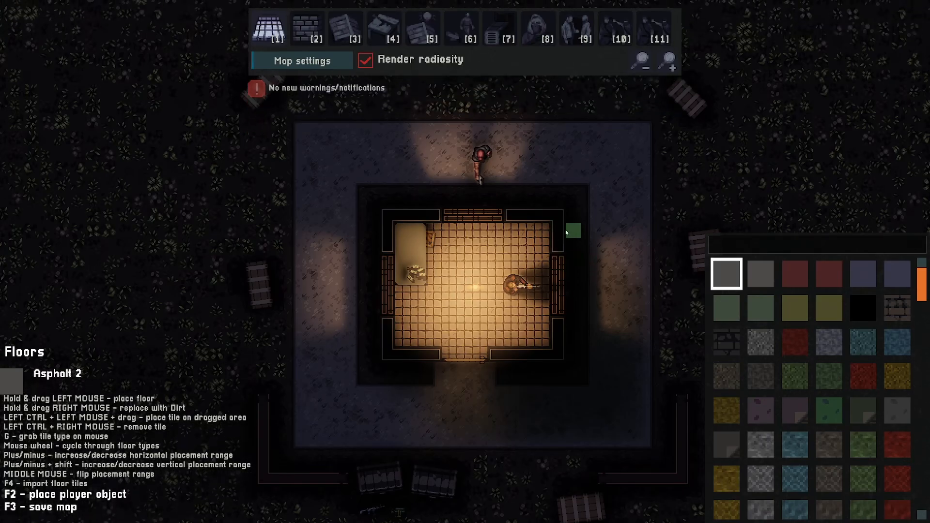
- Place the player object and playtest the level, sneaking around the outside of the building
key("6")
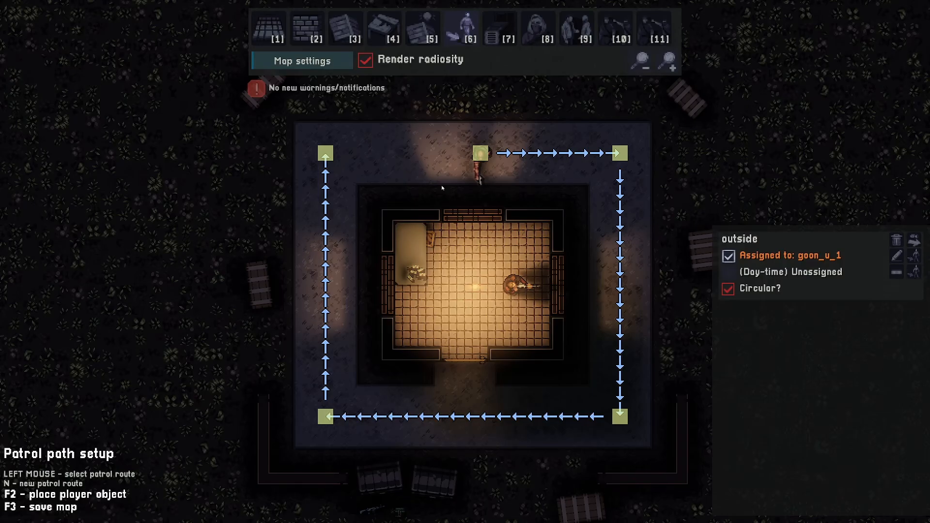
key("2")
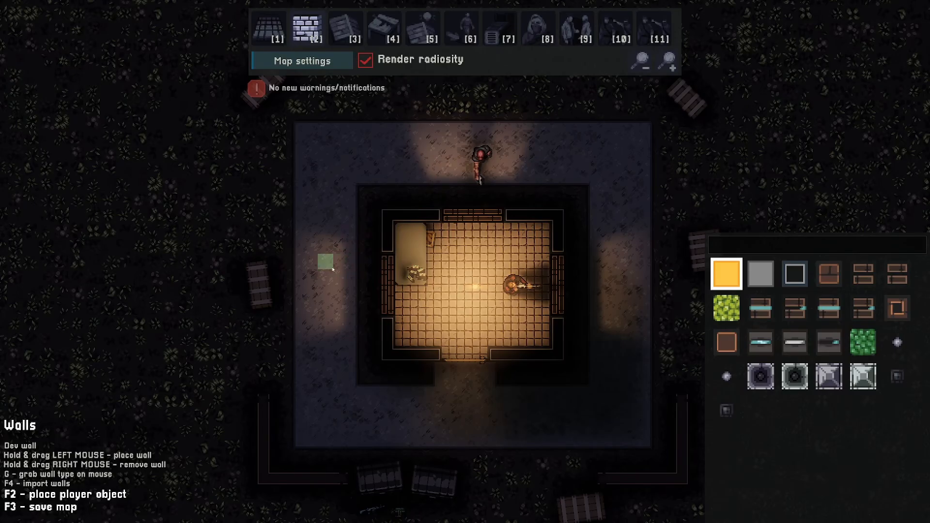
key("F2")
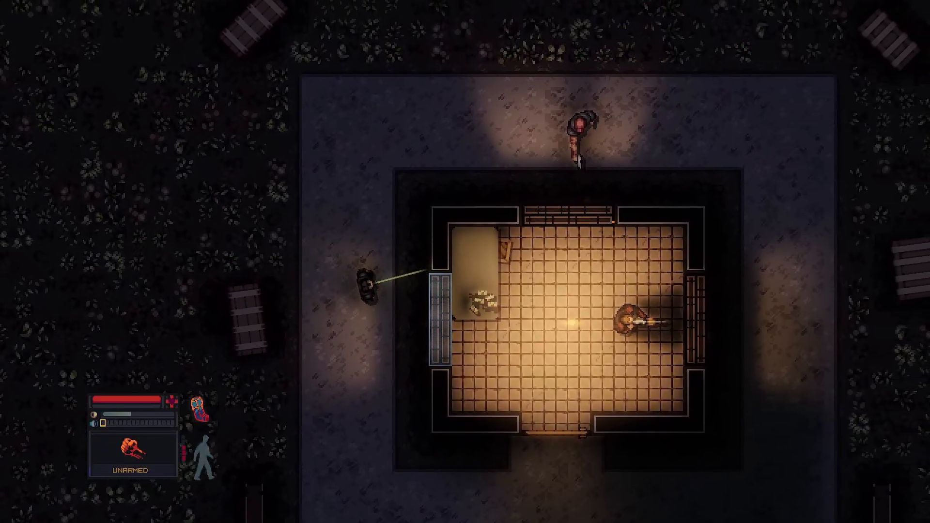
key("w")
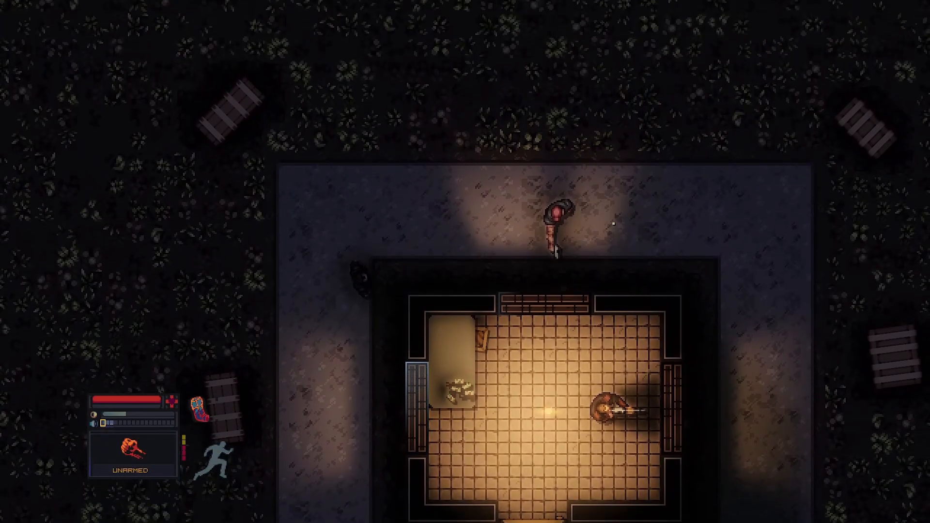
key("shift+s")
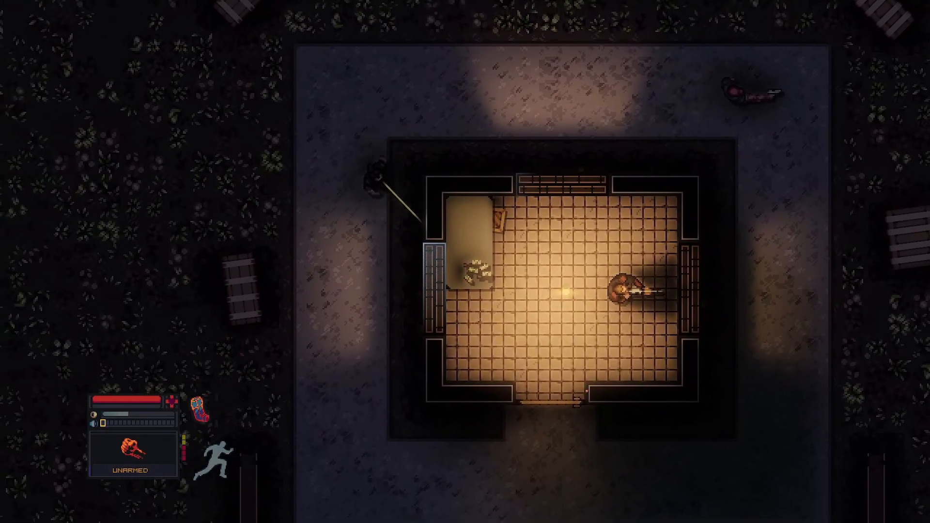
key("d")
key("shift+s")
key("shift+a")
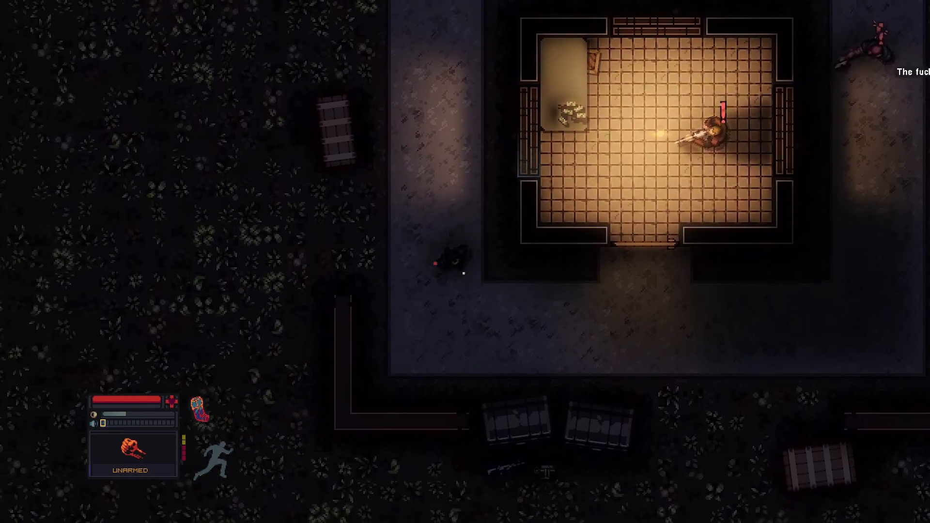
key("s")
key("s")
key("ctrl")
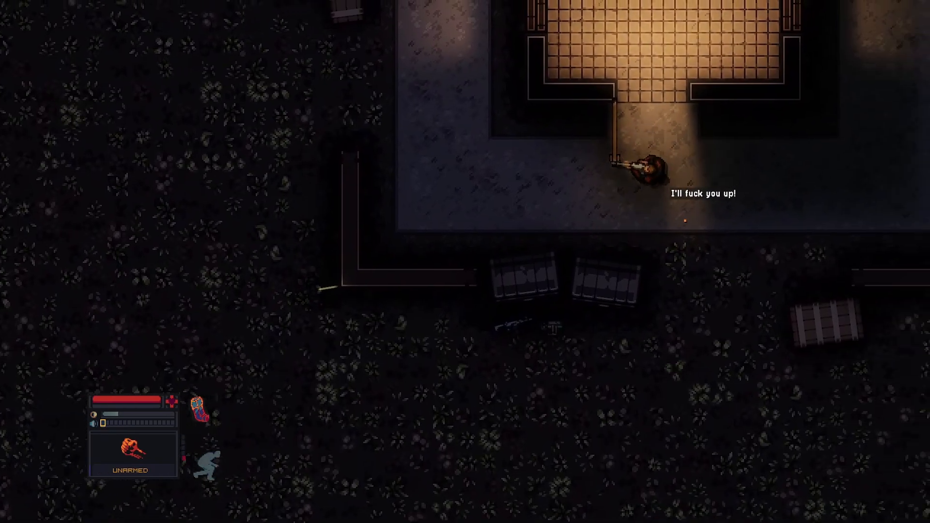
key("s")
key("d")
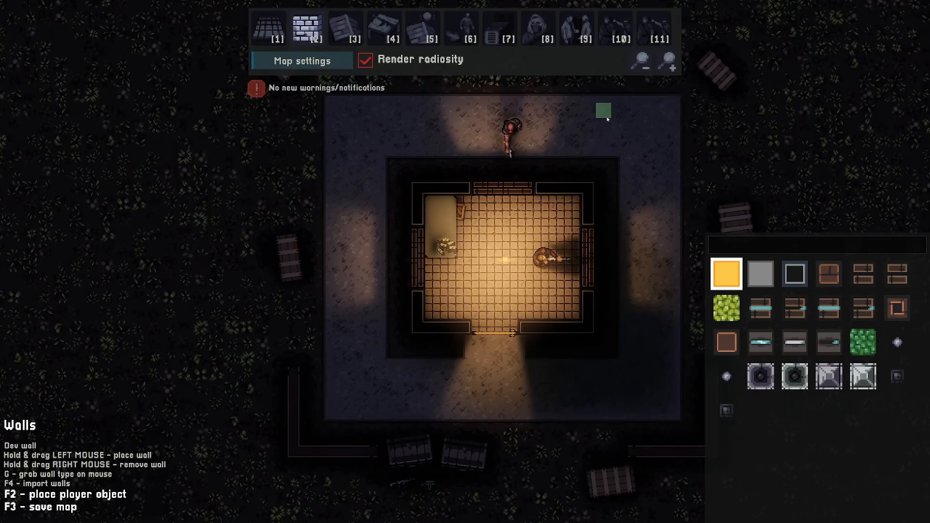
- Select the cover_point tilegrid object class and turn off Render radiosity
left_click(389, 29)
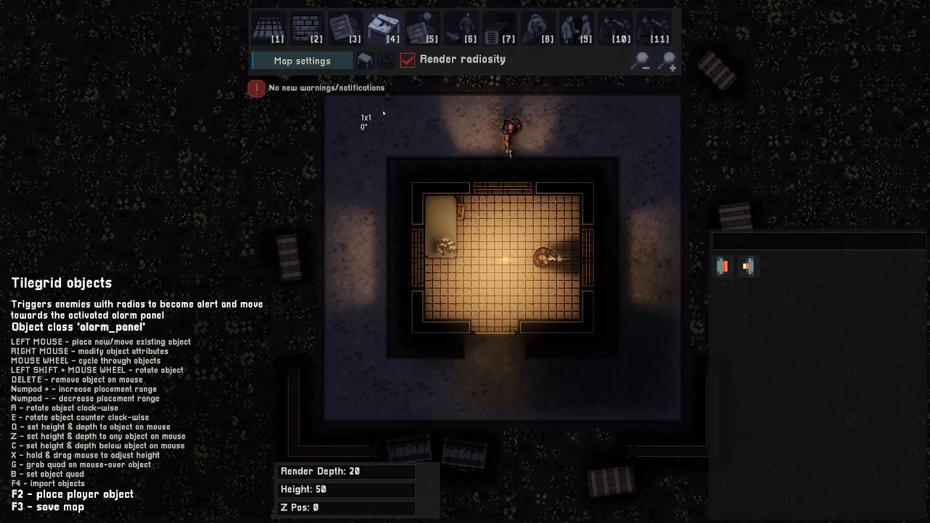
scroll(332, 242, "down", 6)
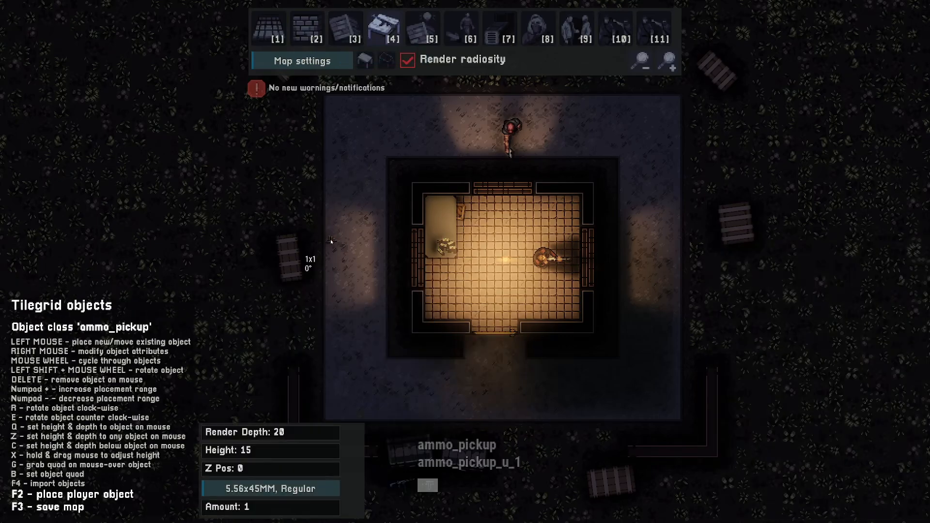
scroll(345, 210, "down", 1)
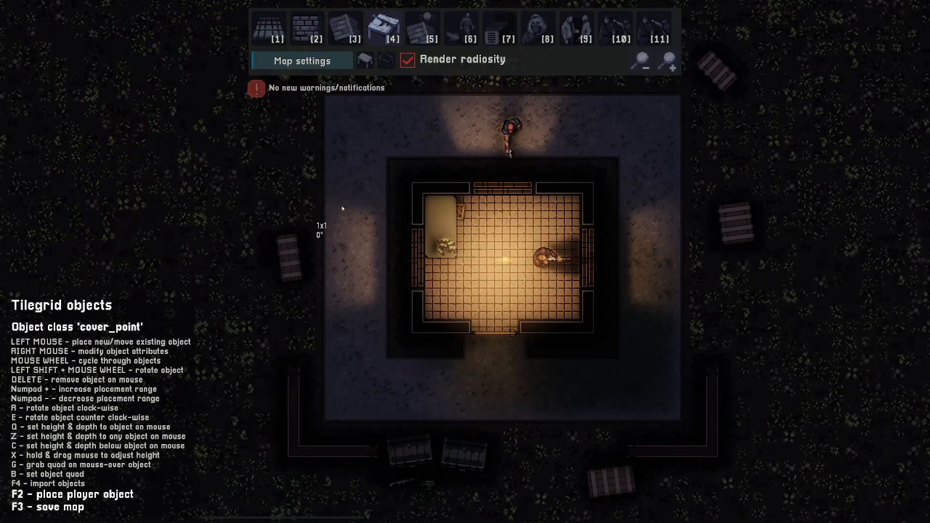
left_click(407, 60)
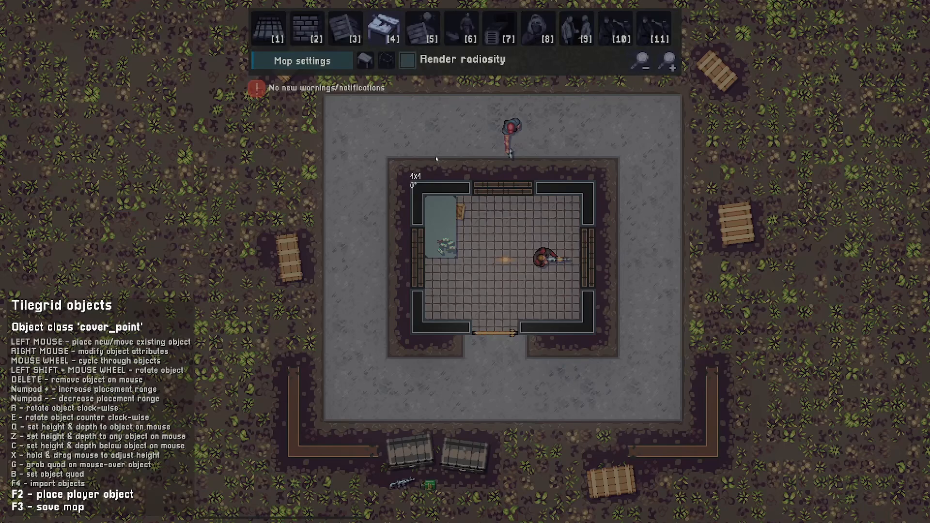
- Place cover points in a ring around the building's walls and four more inside the room
key("d")
key("w")
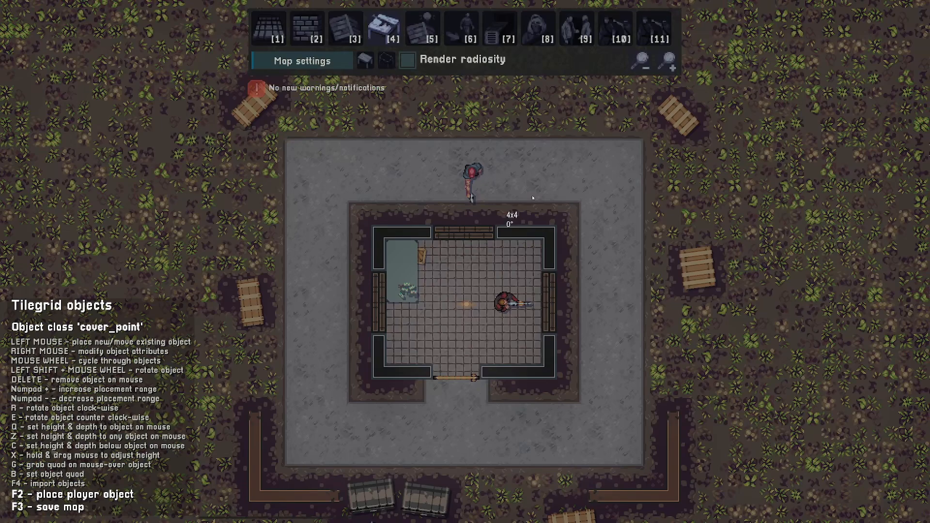
left_click(533, 195)
left_click(588, 244)
left_click(398, 195)
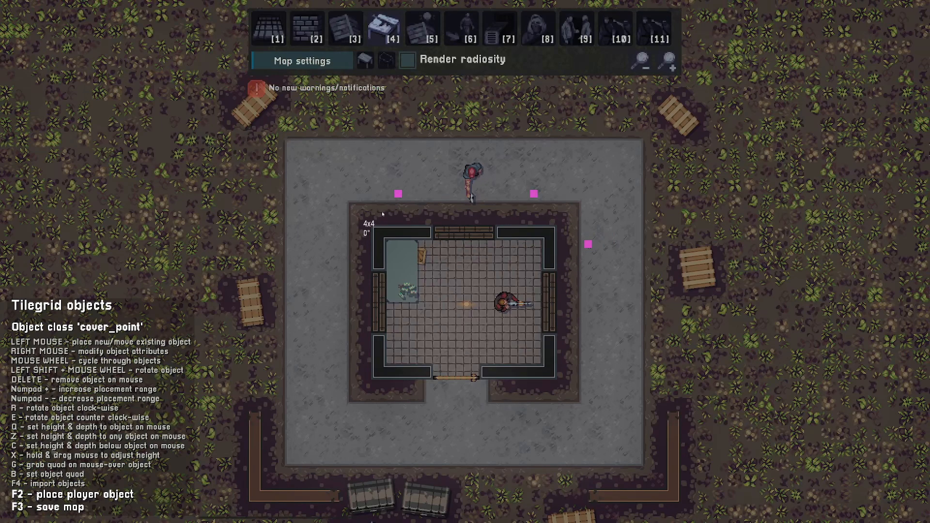
left_click(347, 248)
key("s")
left_click(344, 328)
left_click(403, 380)
key("d")
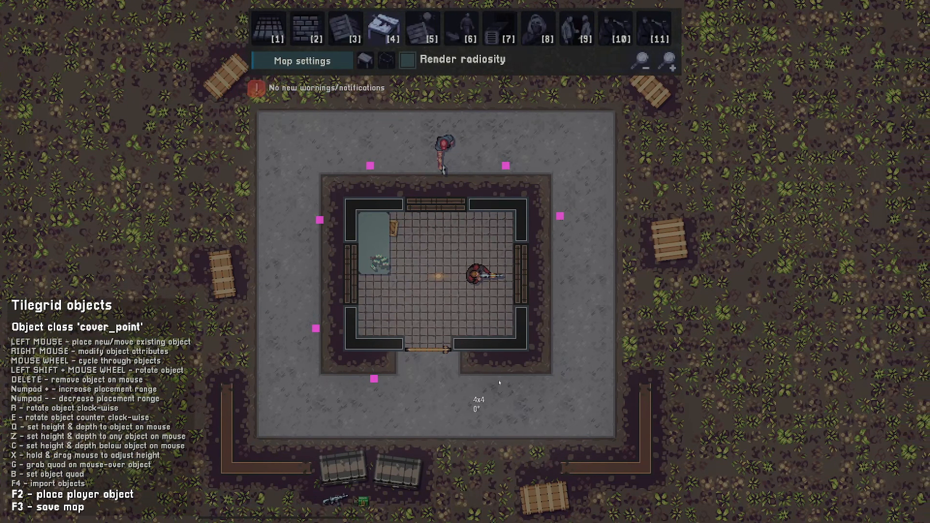
left_click(497, 375)
left_click(559, 329)
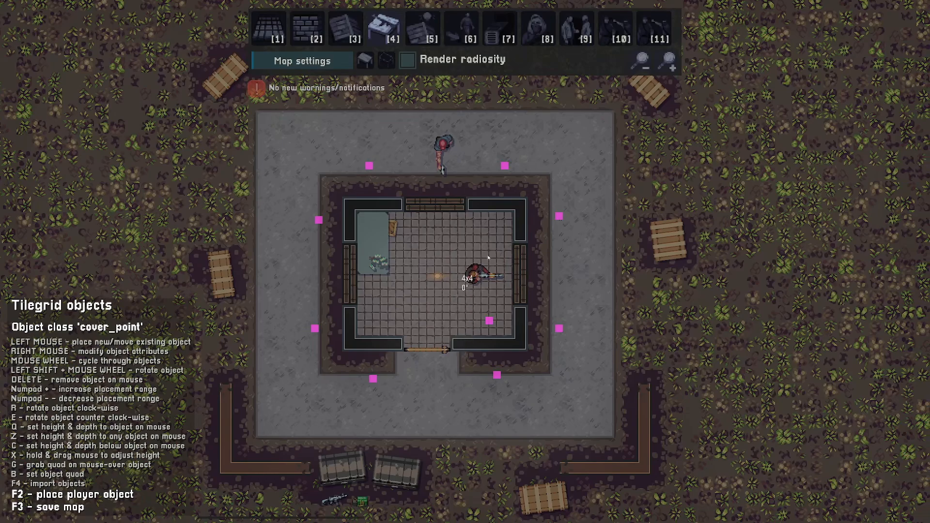
left_click(385, 309)
- Add cover points farther out, around the paved courtyard's outer edge in the grass
key("d")
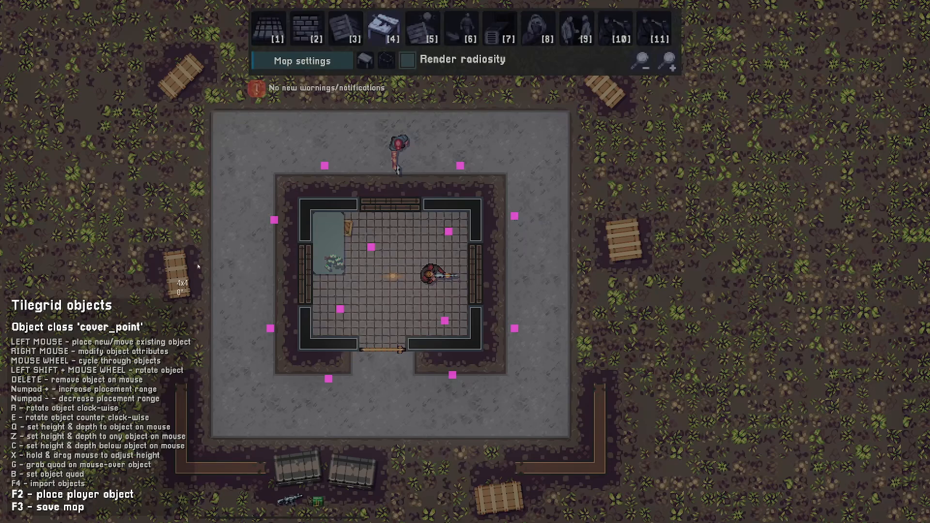
left_click(177, 274)
mouse_move(179, 275)
left_mouse_down()
mouse_move(306, 226)
mouse_move(194, 472)
mouse_move(510, 410)
mouse_move(561, 317)
left_mouse_up()
left_click(564, 320)
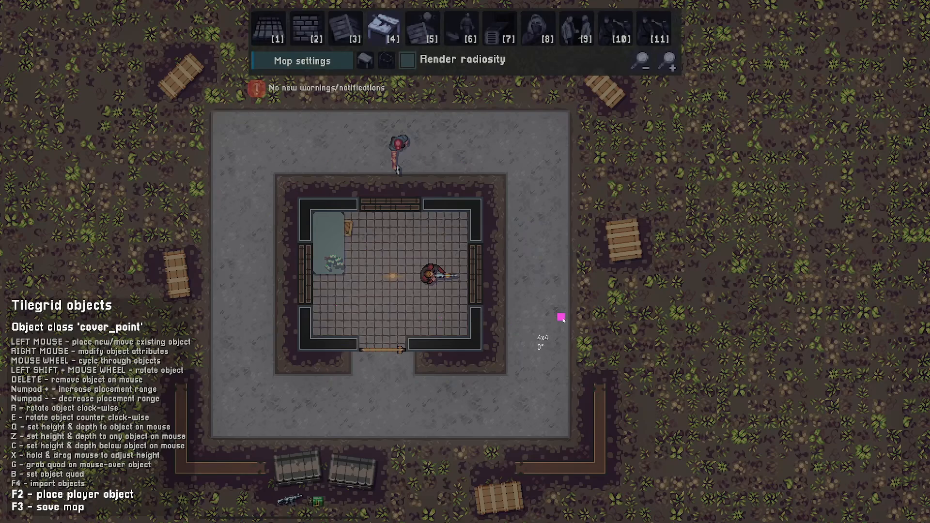
left_click(630, 290)
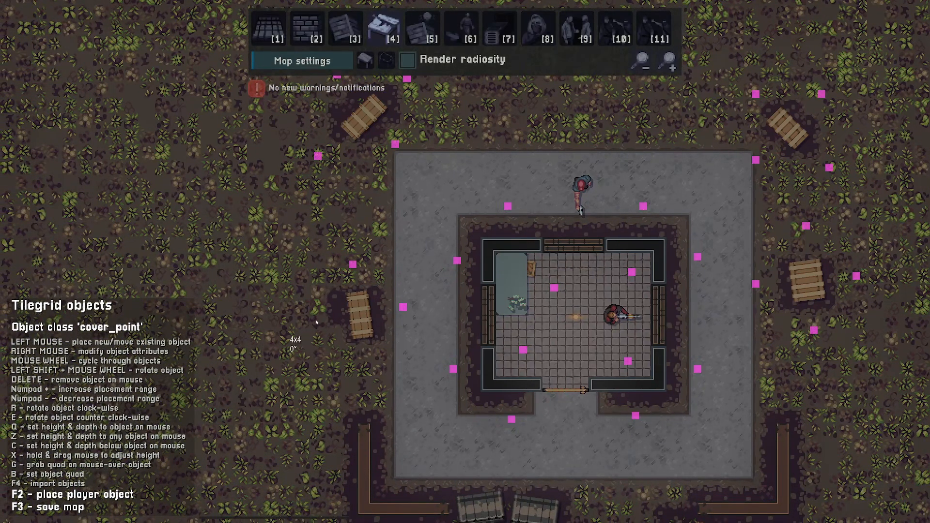
- Add two cover points beside the crates on the left and move one of them slightly
left_click(317, 319)
left_click(365, 368)
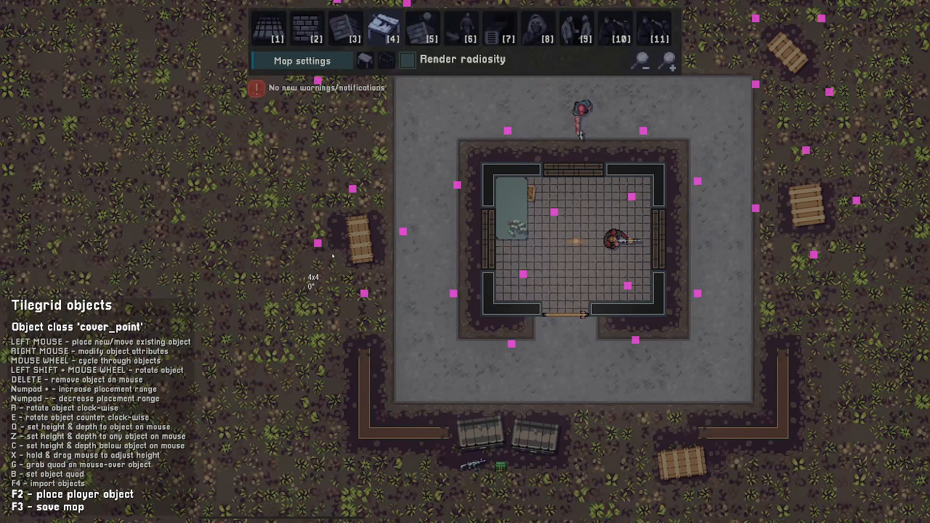
left_click(318, 247)
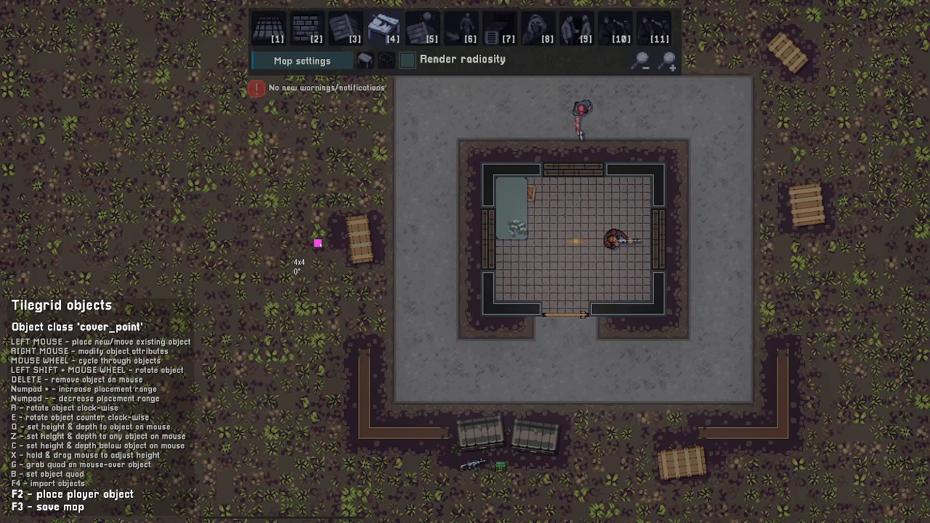
left_click(318, 243)
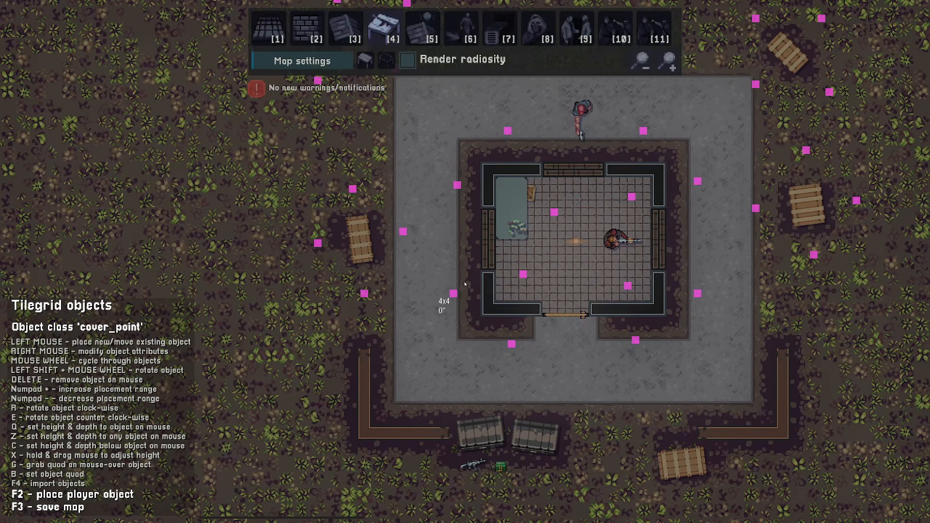
- Place cover points around the courtyard's lower side and near the crates below the compound
key("a")
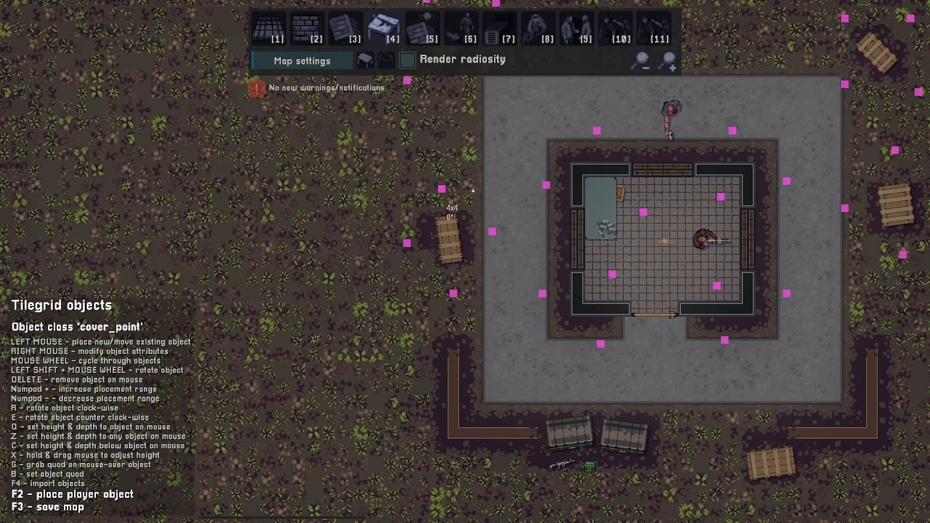
key("d")
key("s")
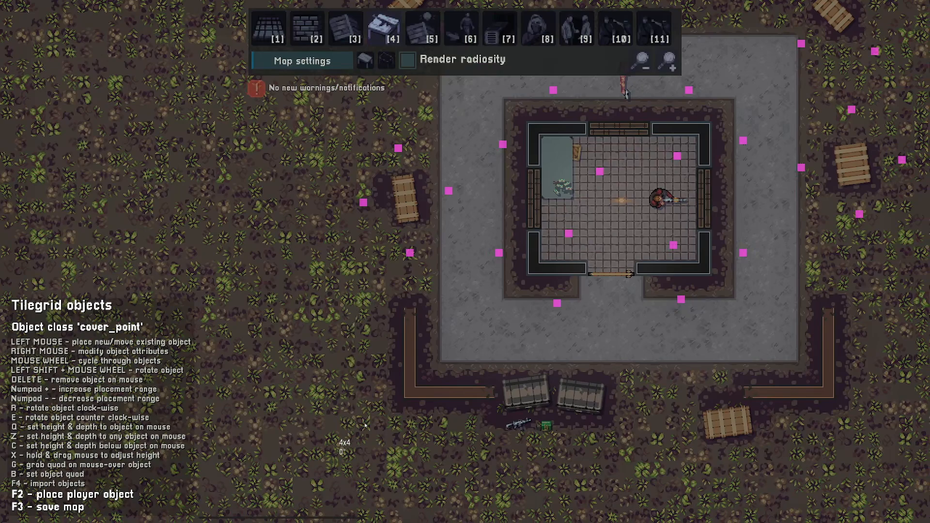
key("d")
key("w")
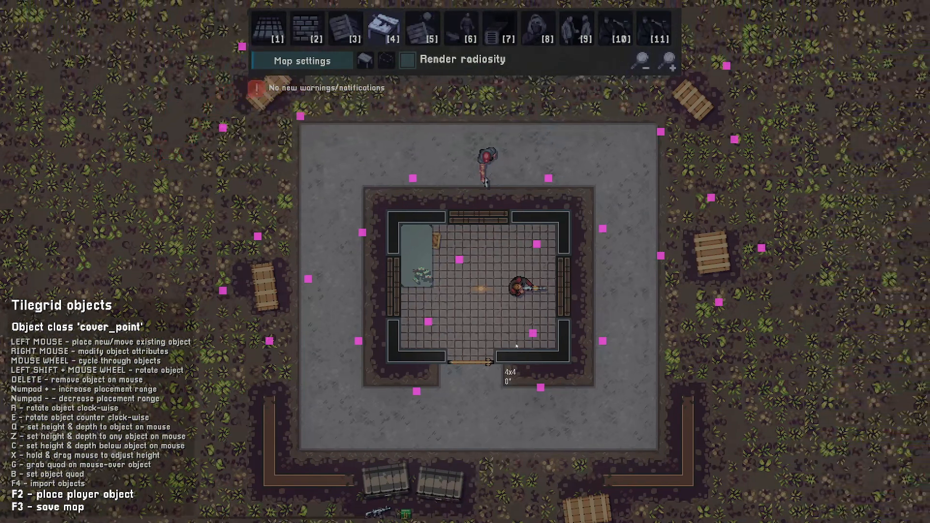
key("d")
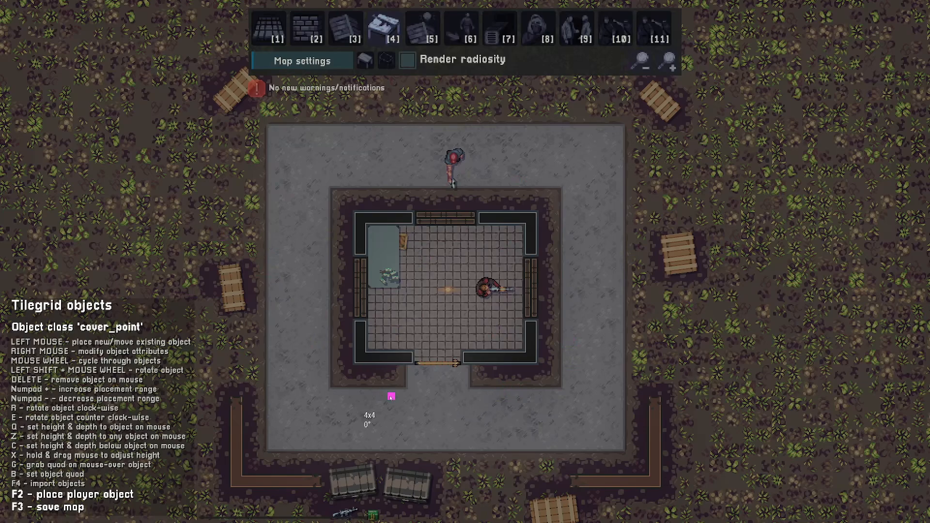
left_click(547, 448)
key("d")
key("s")
left_click(571, 363)
left_click(584, 322)
left_click(508, 381)
left_click(494, 393)
left_click(460, 343)
key("a")
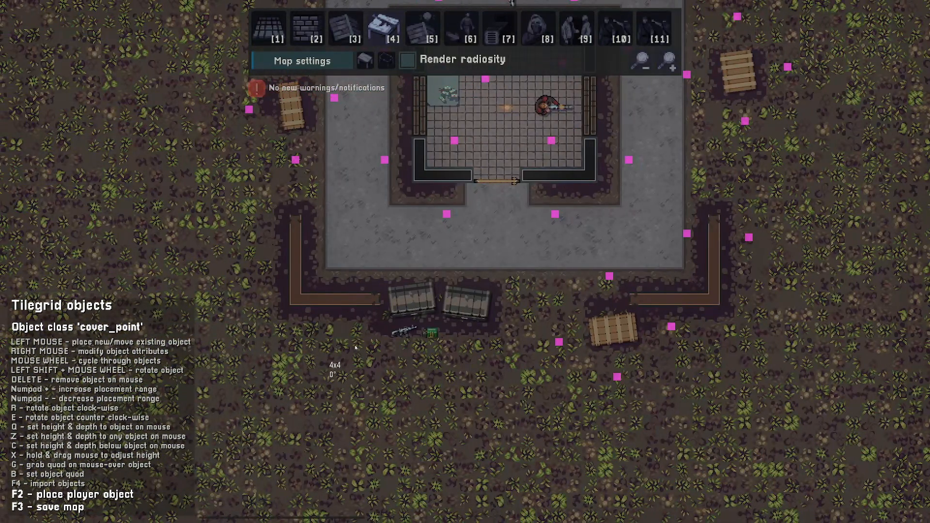
- Place cover points along the left trench outside the compound
left_click(355, 348)
key("w")
left_click(358, 299)
key("a")
left_click(355, 272)
key("a")
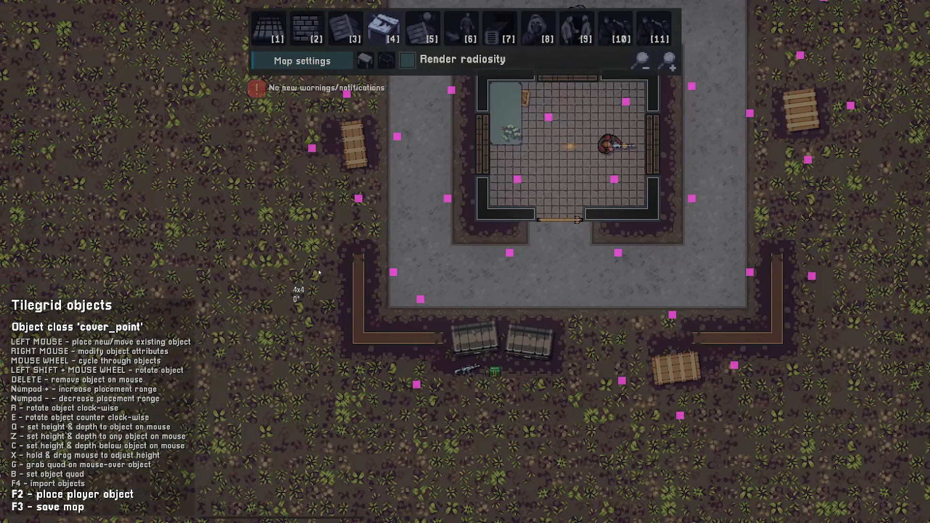
left_click(319, 273)
key("w")
key("d")
key("a")
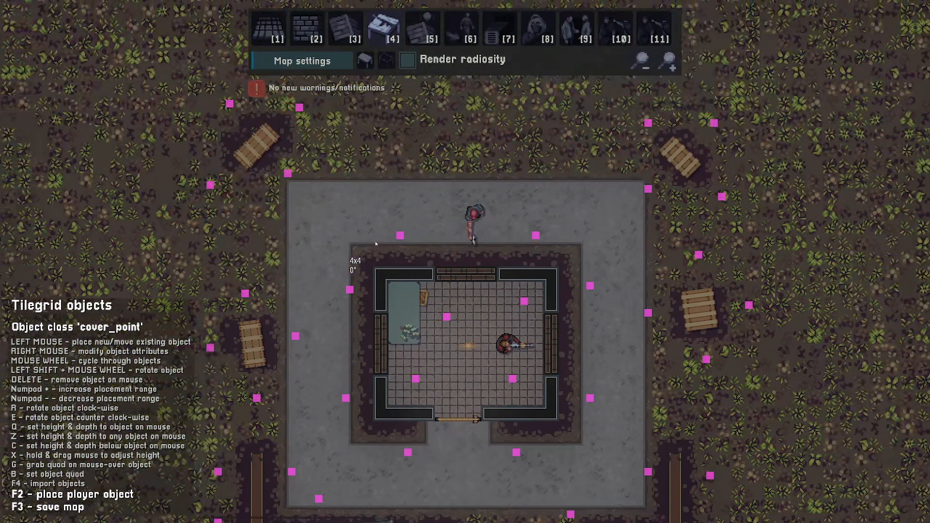
key("a")
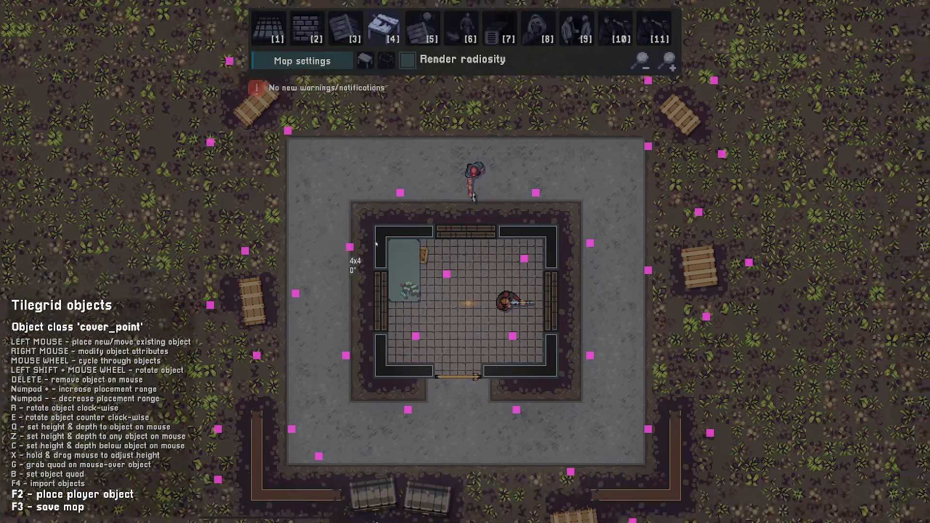
- Switch to NPC placement and place four goon NPCs in a row across the top of the courtyard
key("8")
key("a")
key("w")
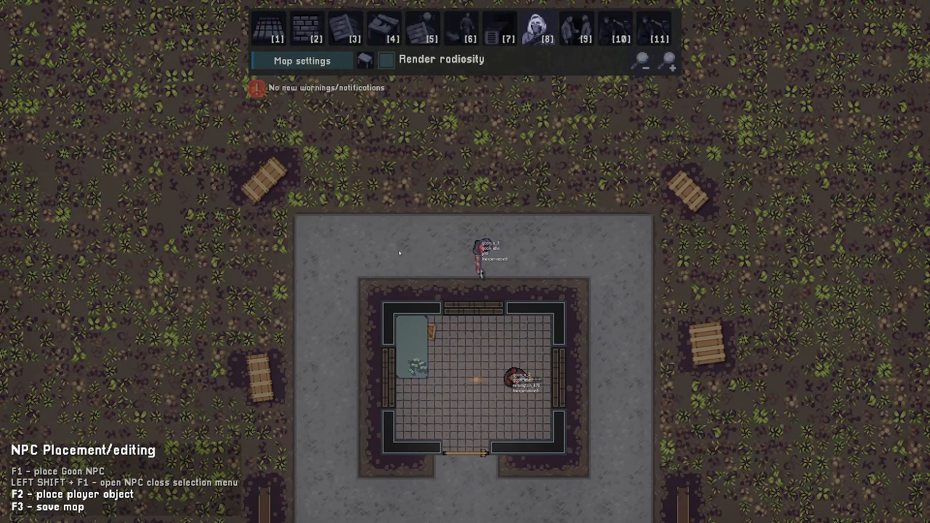
key("F1")
key("F1")
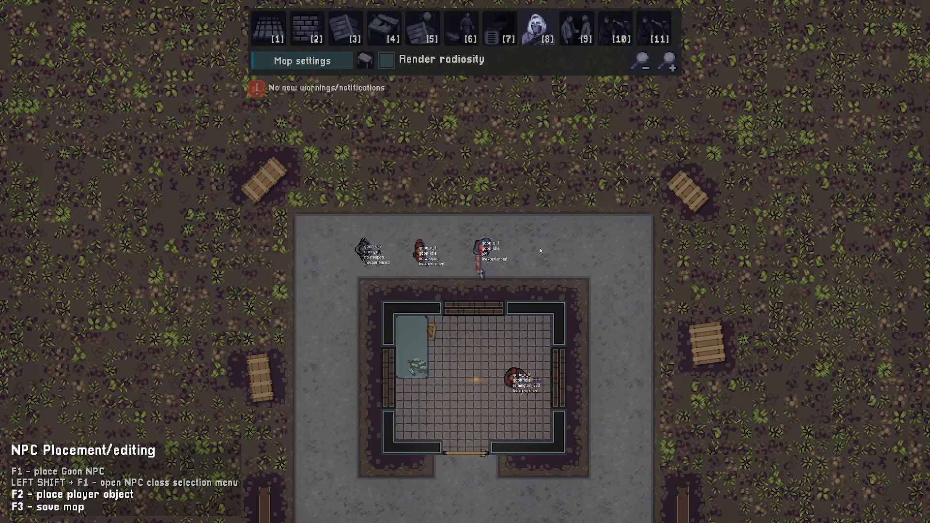
key("F1")
key("F1")
key("d")
key("s")
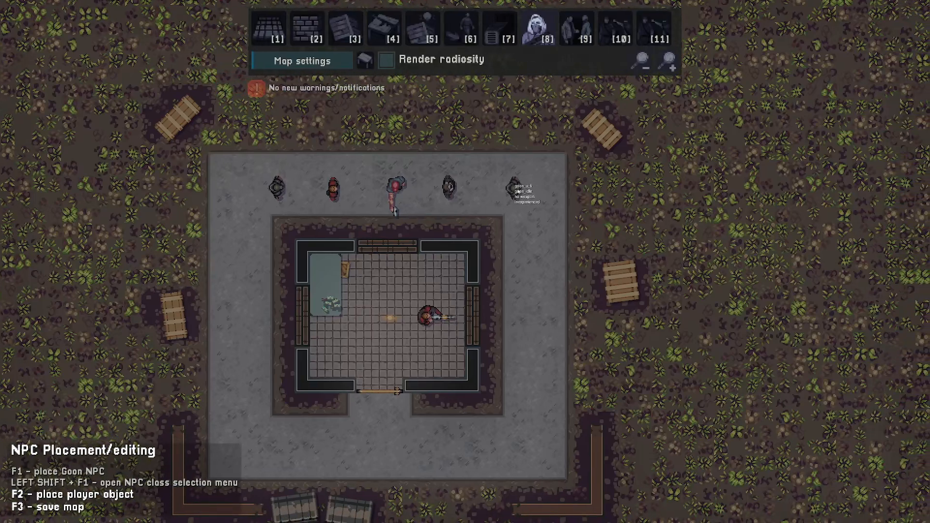
- Set the rightmost new goon's starting weapon to P89
left_click(517, 191)
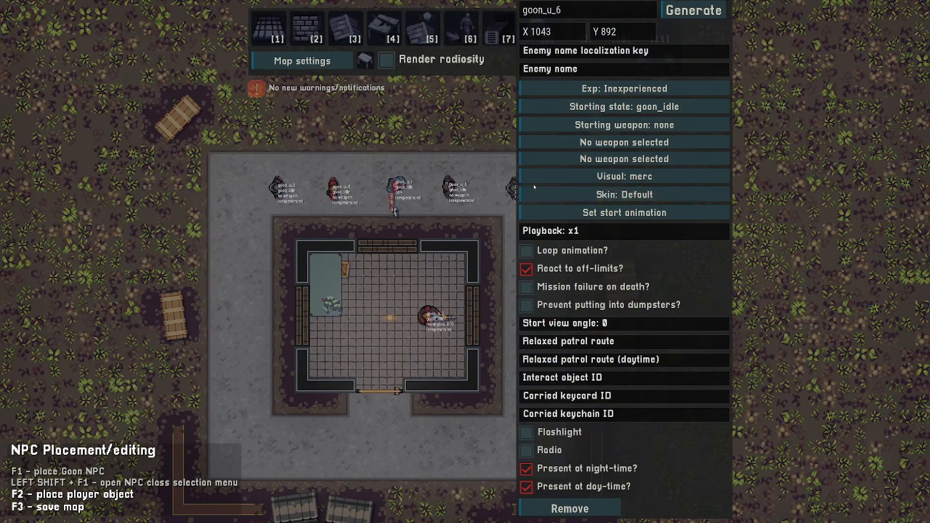
left_click(618, 127)
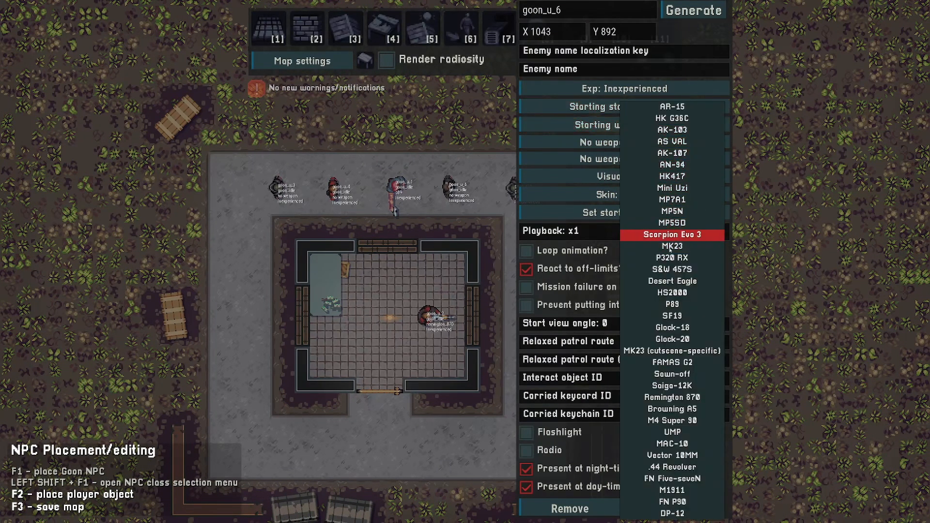
left_click(672, 304)
- Give two more goons in the row the P89 as their starting weapon
left_click(395, 189)
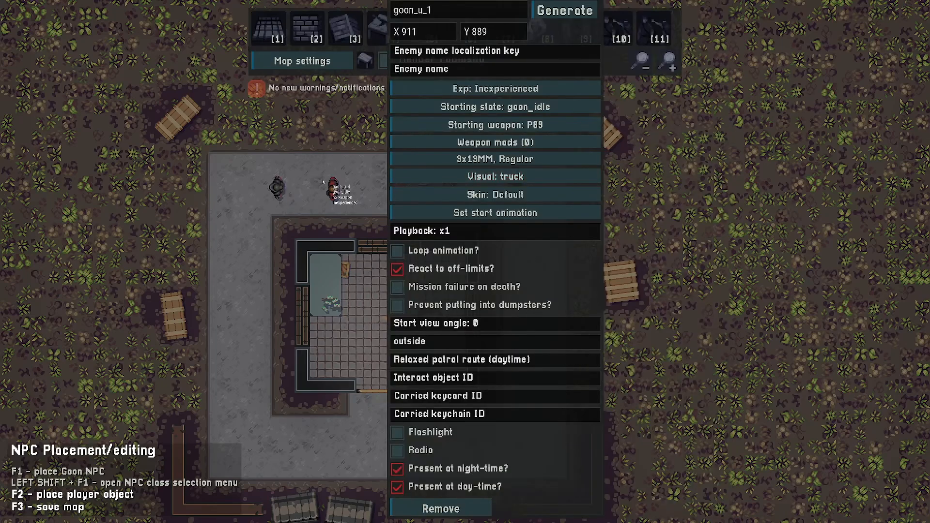
left_click(332, 188)
left_click(402, 141)
left_click(465, 301)
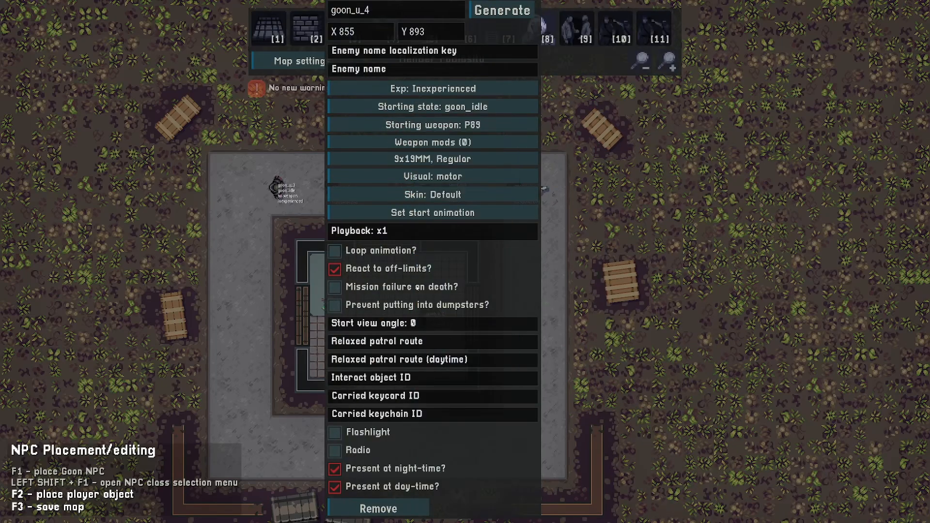
left_click(280, 187)
left_click(382, 125)
left_click(446, 304)
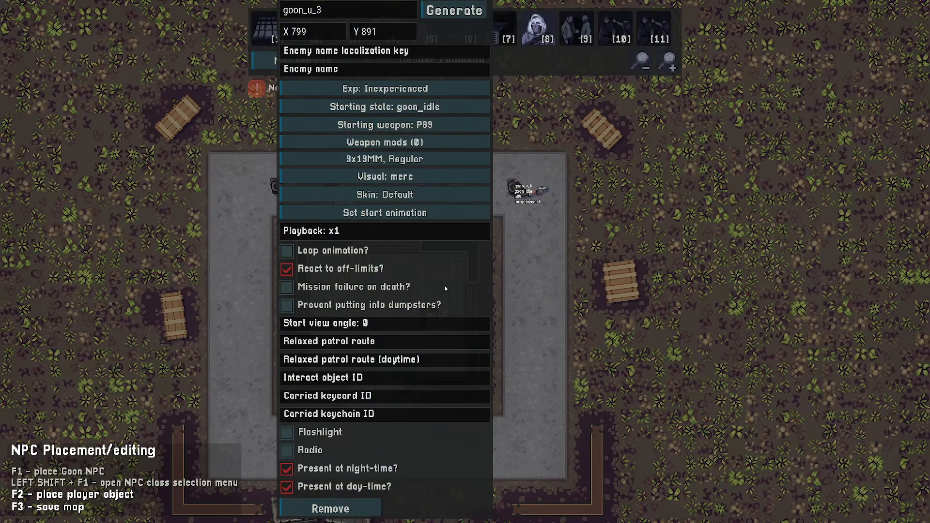
- Open the remaining unarmed goon at the row's left end and set its starting weapon to P89
left_click(633, 204)
key("w")
key("a")
left_click(490, 233)
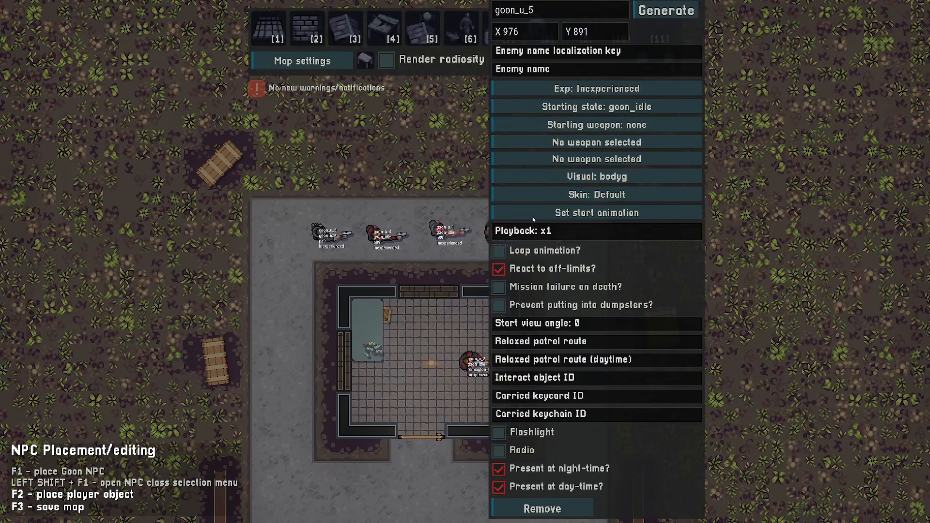
left_click(590, 144)
left_click(597, 125)
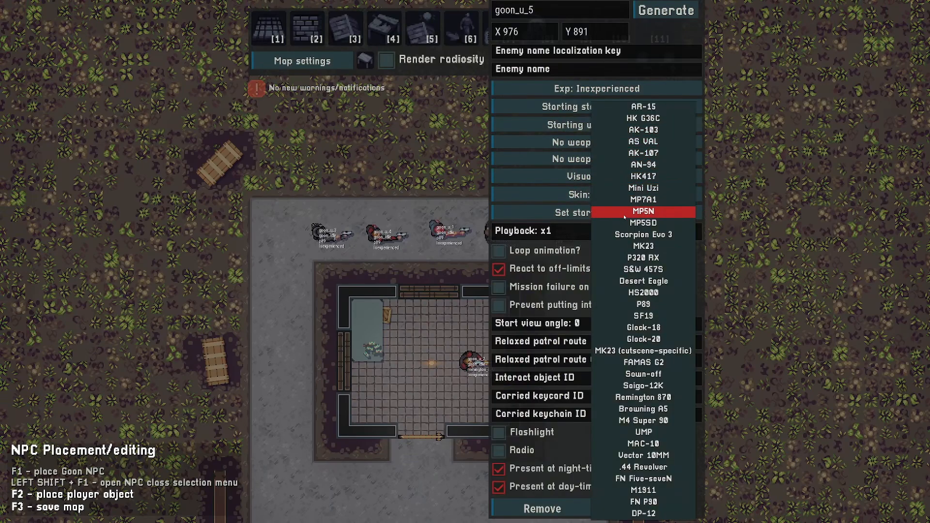
left_click(643, 301)
left_click(801, 258)
- Save the map as myFirstLevel
key("s")
key("a")
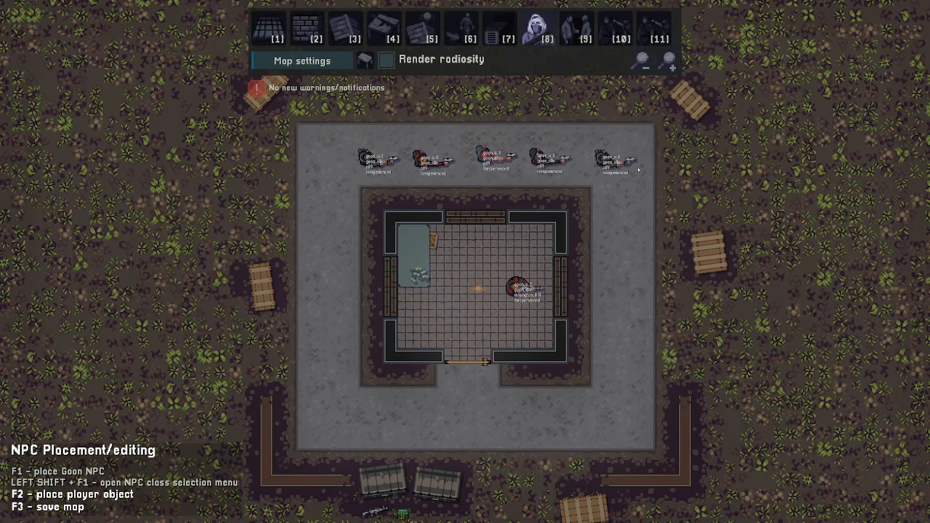
key("s")
key("1")
key("F3")
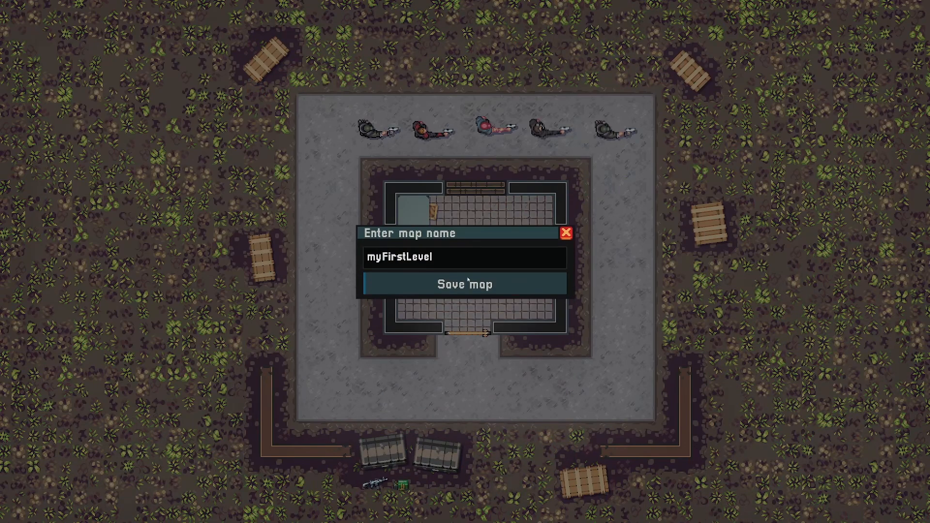
left_click(445, 292)
key("Return")
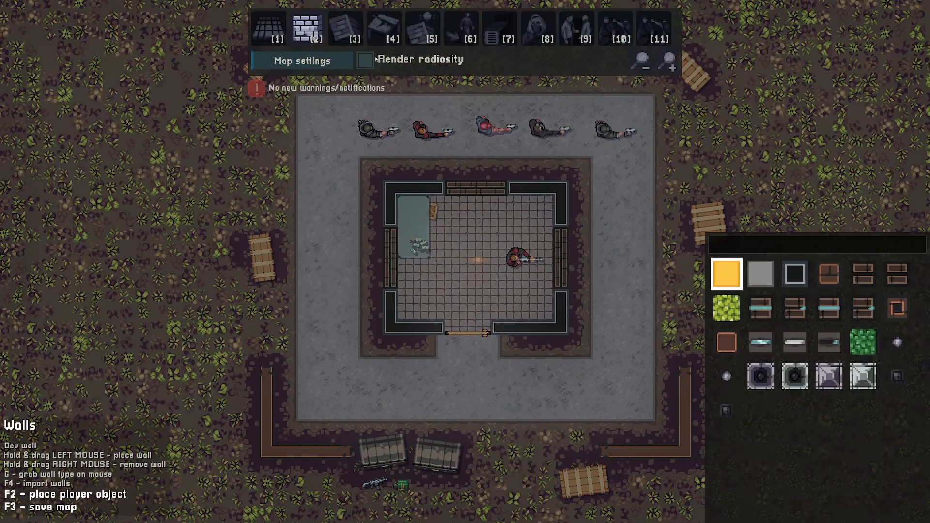
- Start a playtest of the level, taking the AK-103 in the loadout
left_click(375, 59)
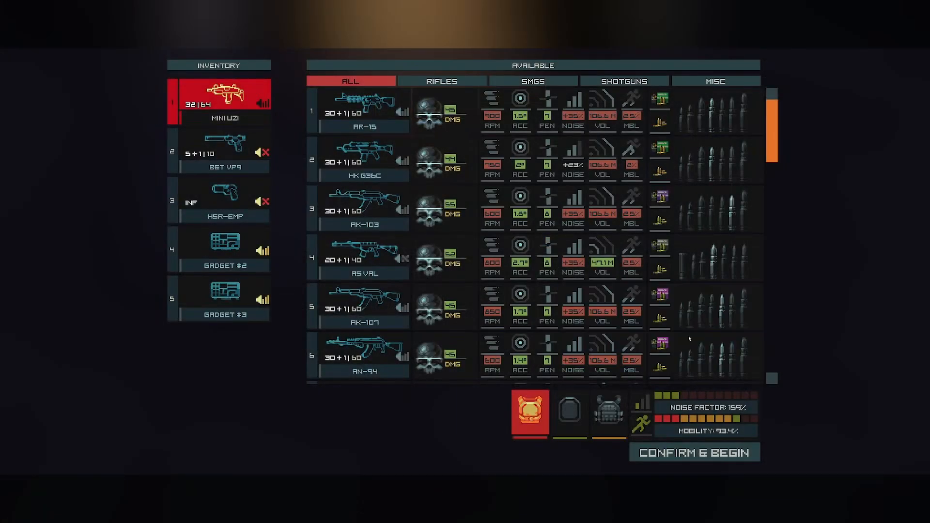
left_click(365, 207)
left_click(694, 452)
- Playtest by moving around the compound and engaging the goons
key("a")
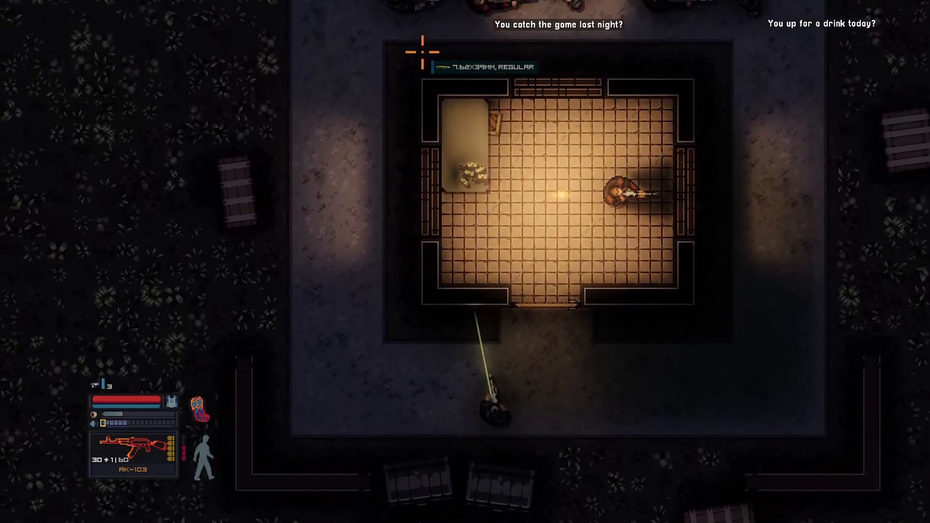
key("d")
key("shift")
key("s")
left_click(518, 90)
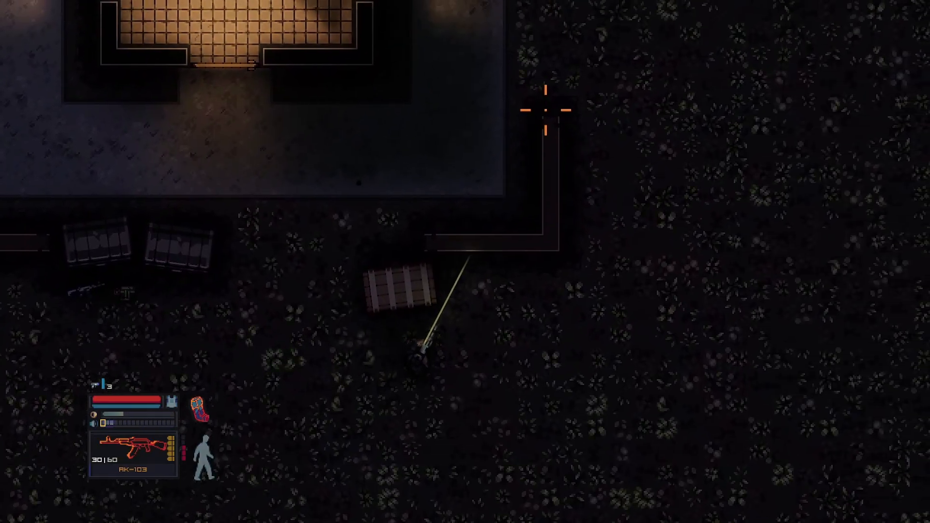
key("d")
key("w")
key("ctrl")
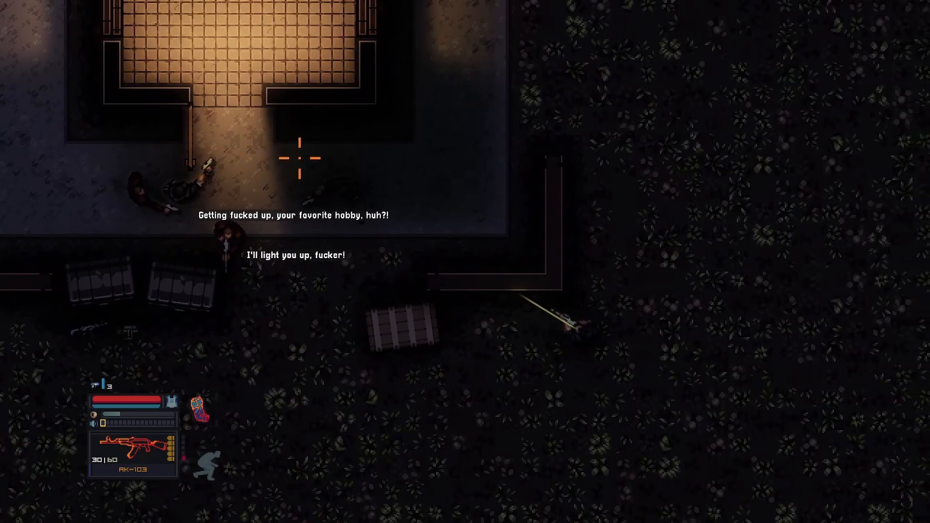
key("w")
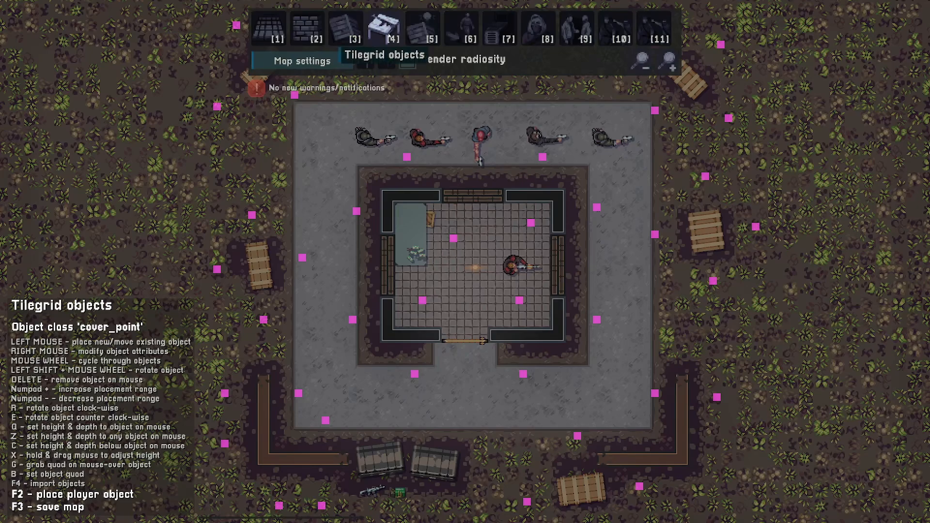
- Switch the object class to point_of_interest and place one inside the building
scroll(374, 196, "down", 3)
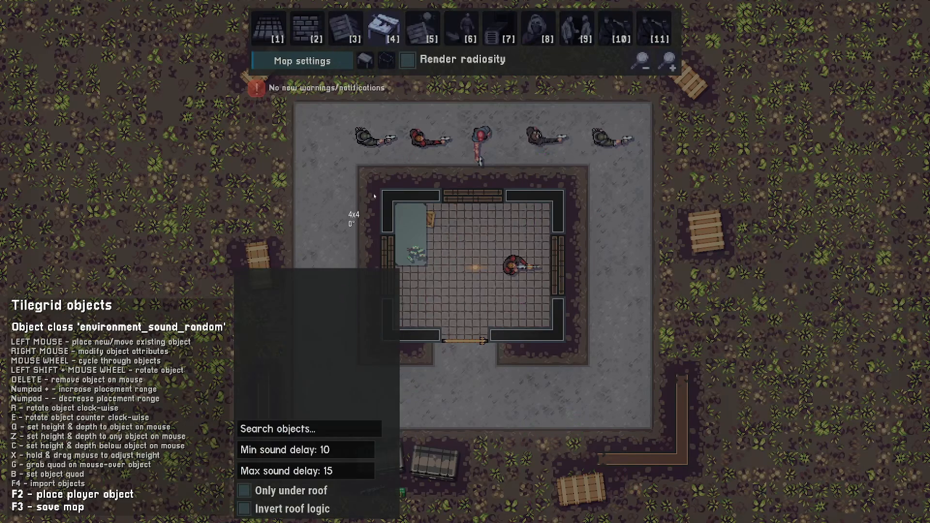
scroll(374, 196, "down", 6)
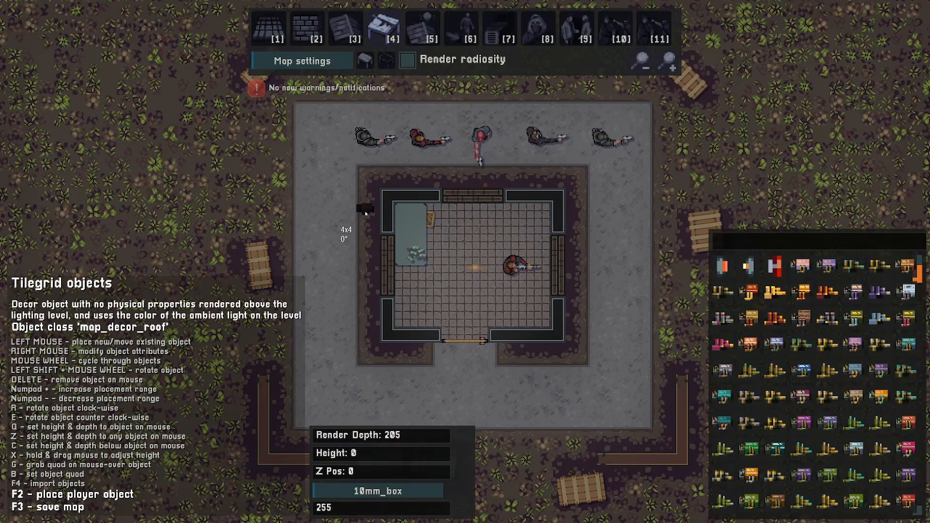
scroll(365, 213, "down", 5)
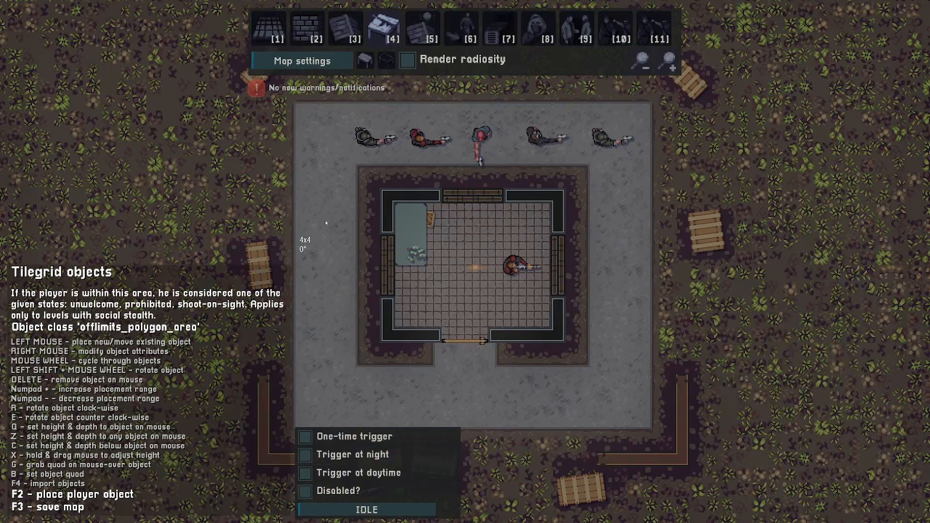
scroll(325, 223, "down", 3)
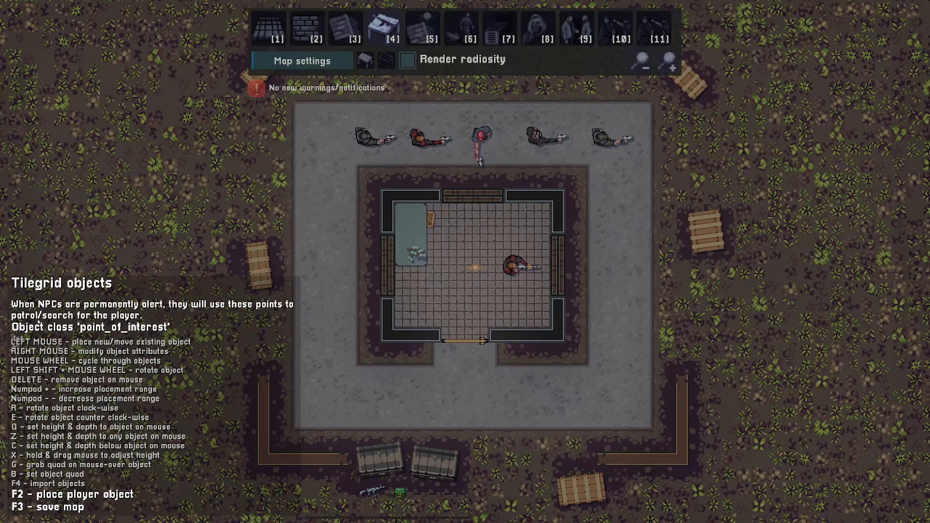
scroll(390, 283, "down", 1, "ctrl")
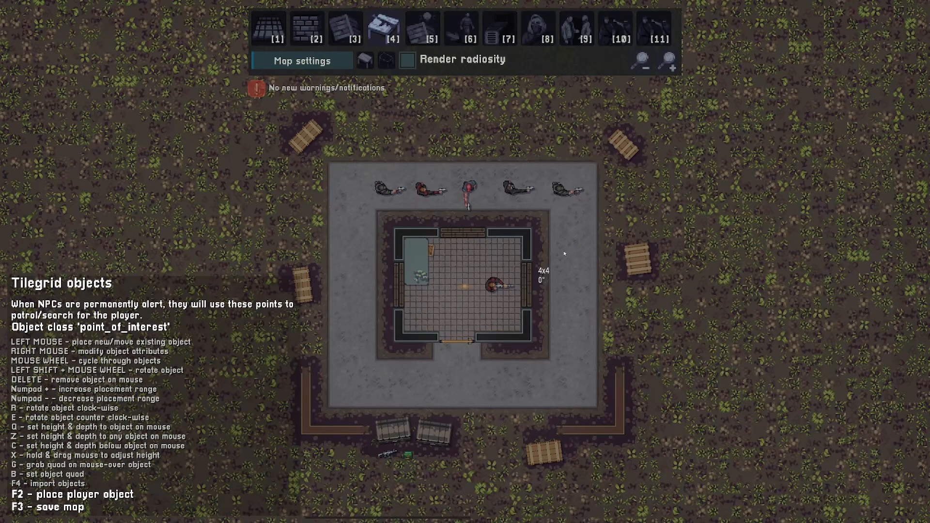
left_click(456, 285)
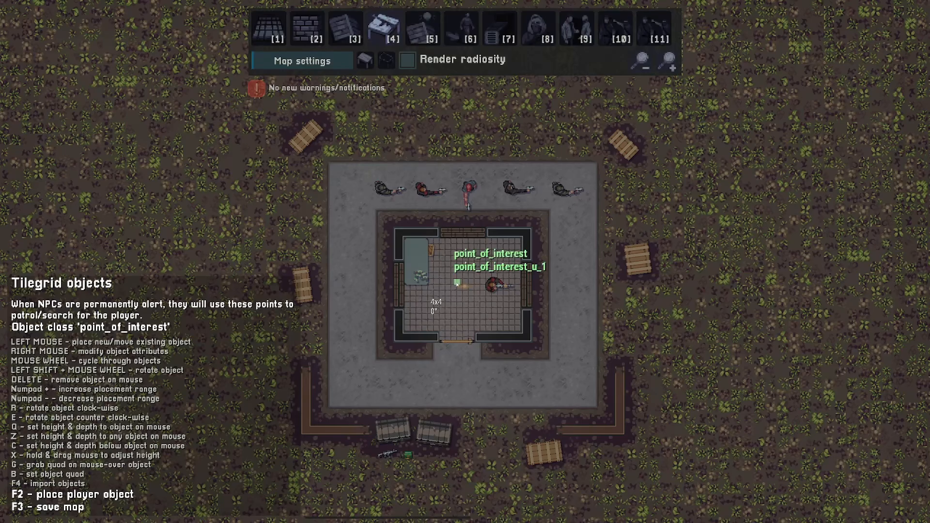
- Place points of interest in the field outside the compound's corners
key("s")
key("d")
left_click(585, 362)
key("a")
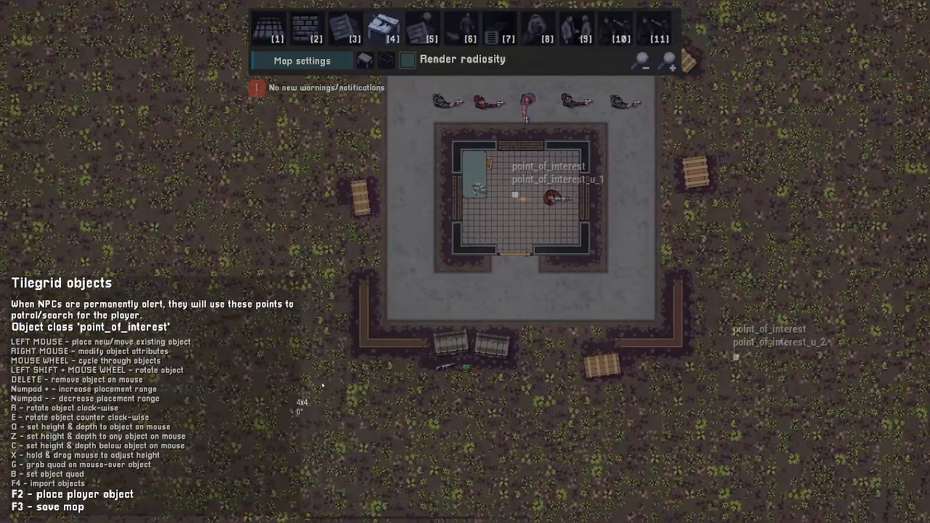
left_click(321, 382)
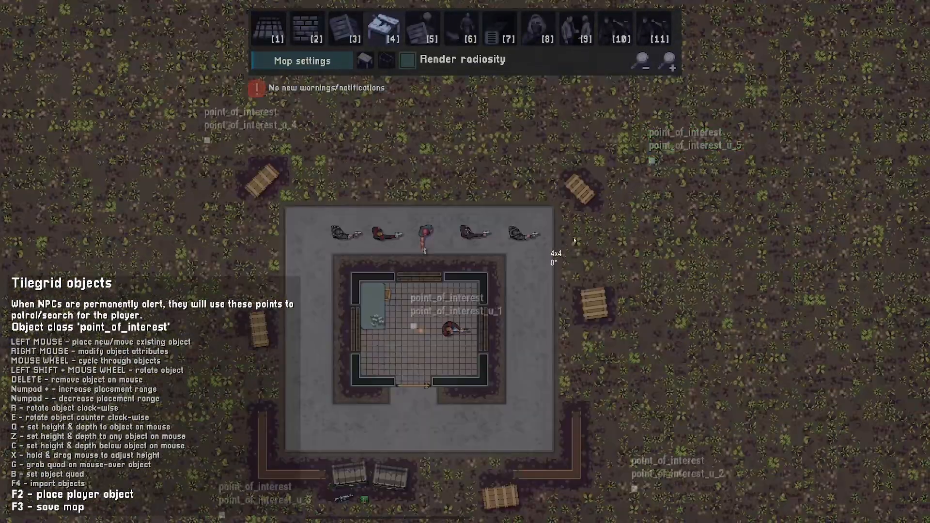
key("s")
key("a")
key("w")
key("d")
key("s")
key("a")
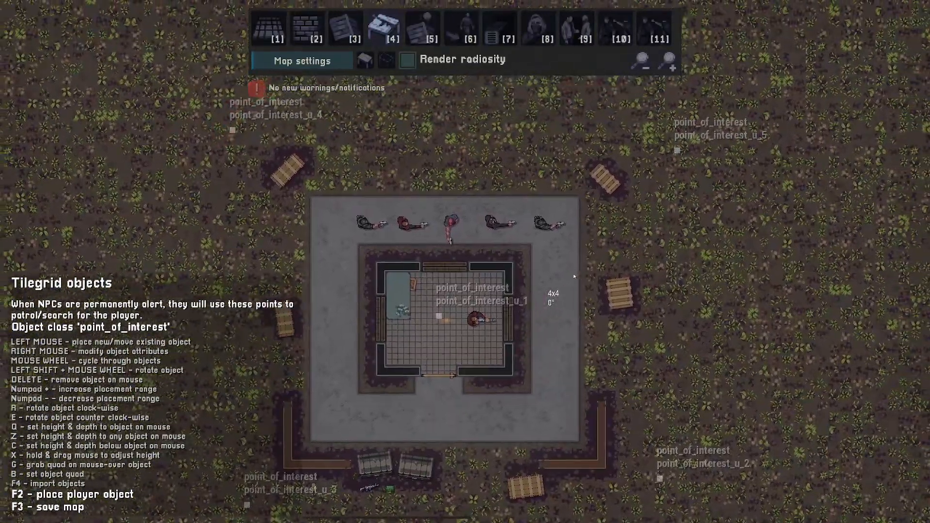
key("w")
key("d")
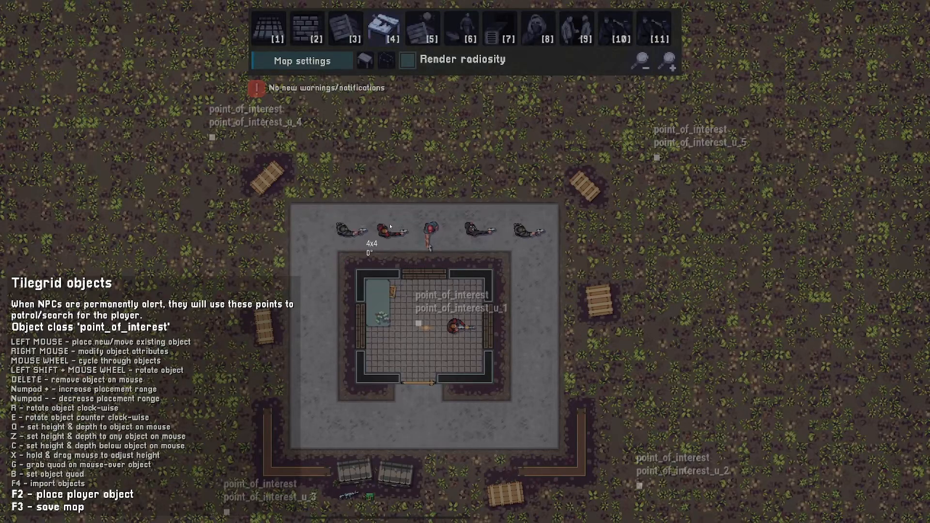
- Place points of interest at the four corners of the courtyard
left_click(529, 232)
left_click(537, 409)
key("a")
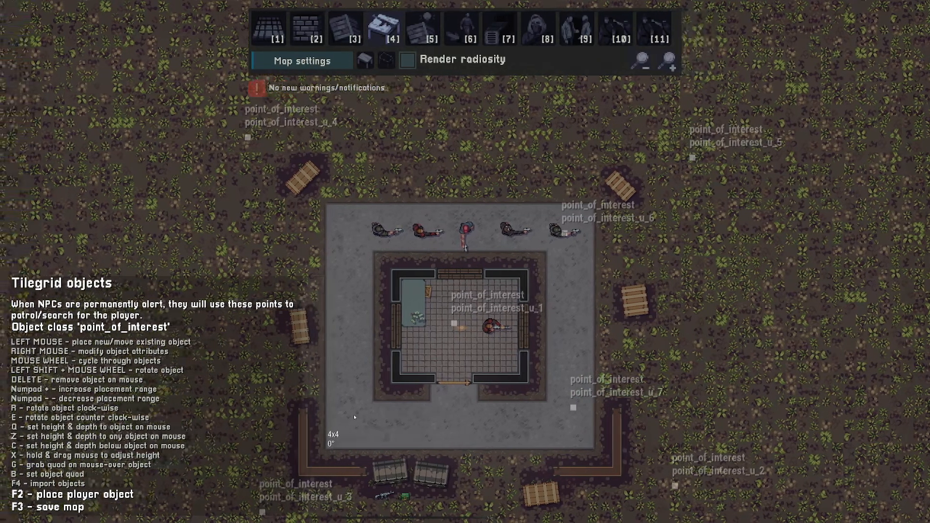
left_click(353, 413)
left_click(353, 231)
key("s")
key("a")
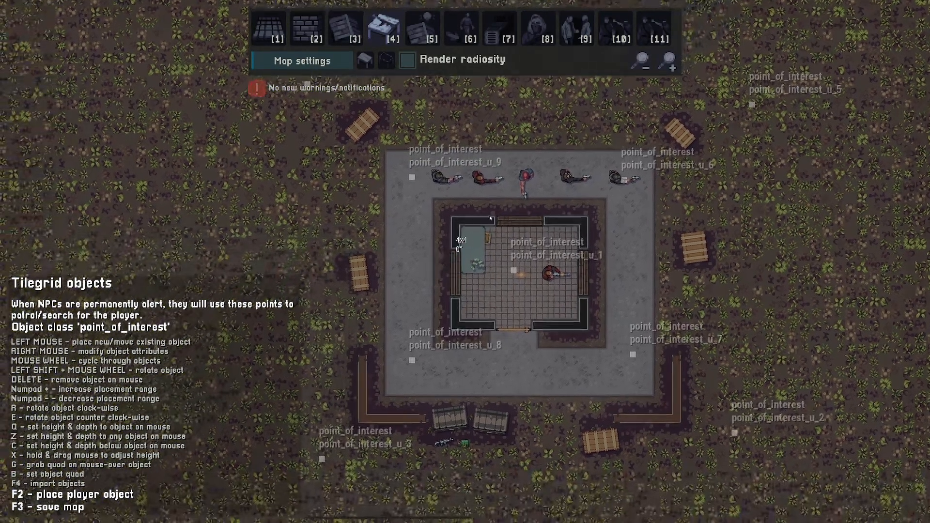
key("d")
key("w")
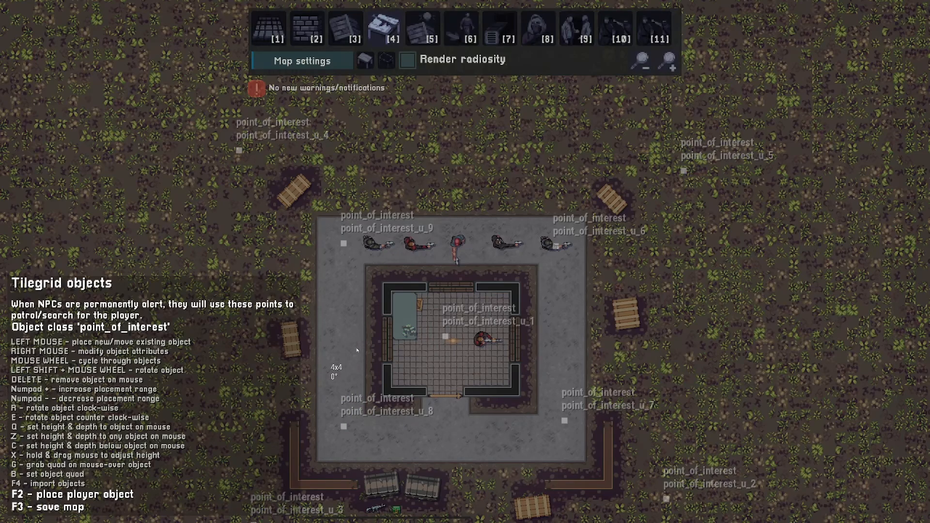
- Place more points of interest along the courtyard's sides around the building
key("s")
key("a")
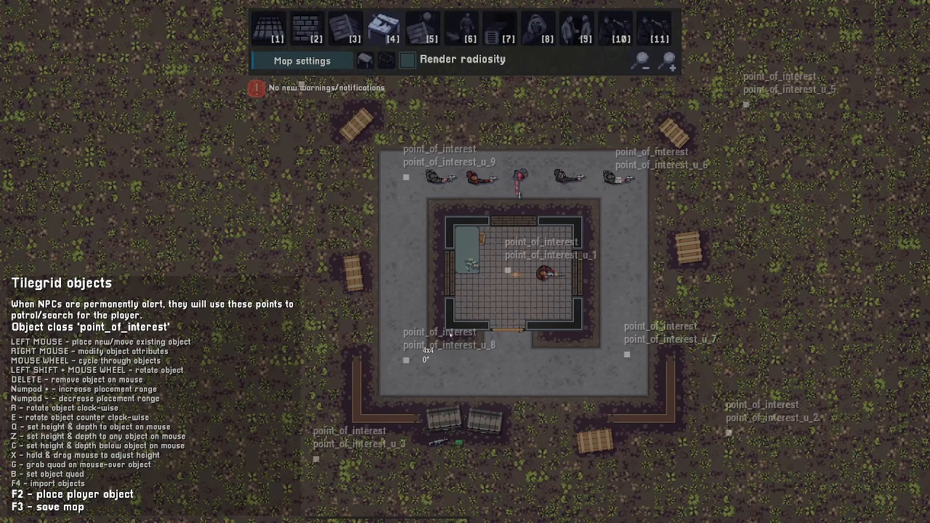
key("d")
key("e")
left_click(469, 357)
left_click(583, 282)
left_click(472, 183)
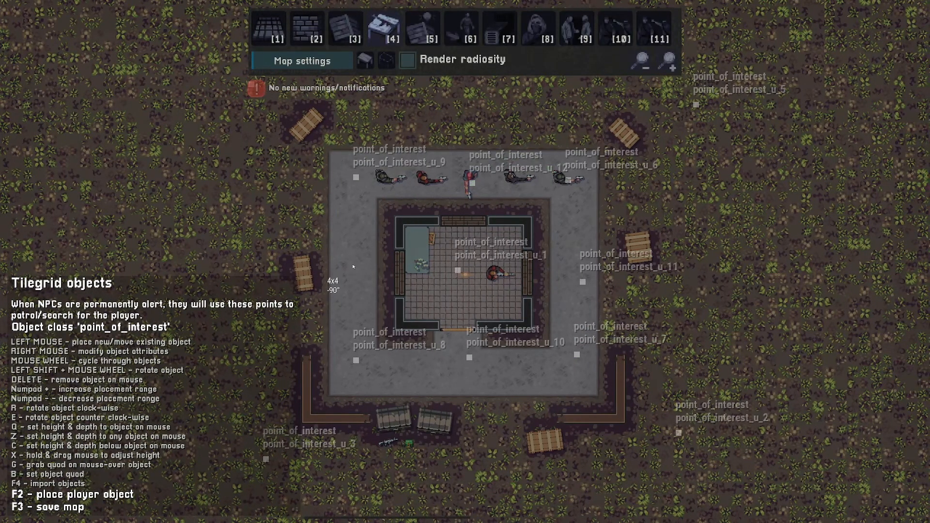
left_click(353, 267)
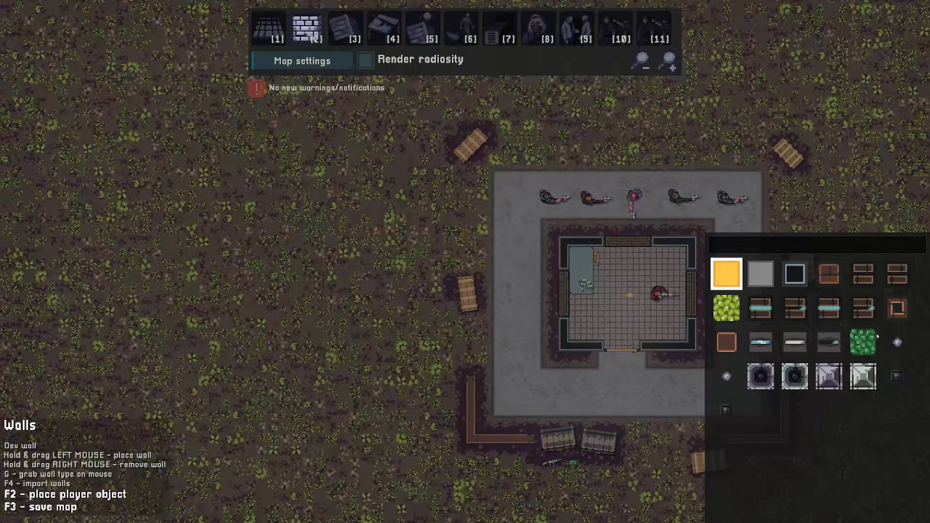
key("w")
left_click(726, 342)
key("d")
key("s")
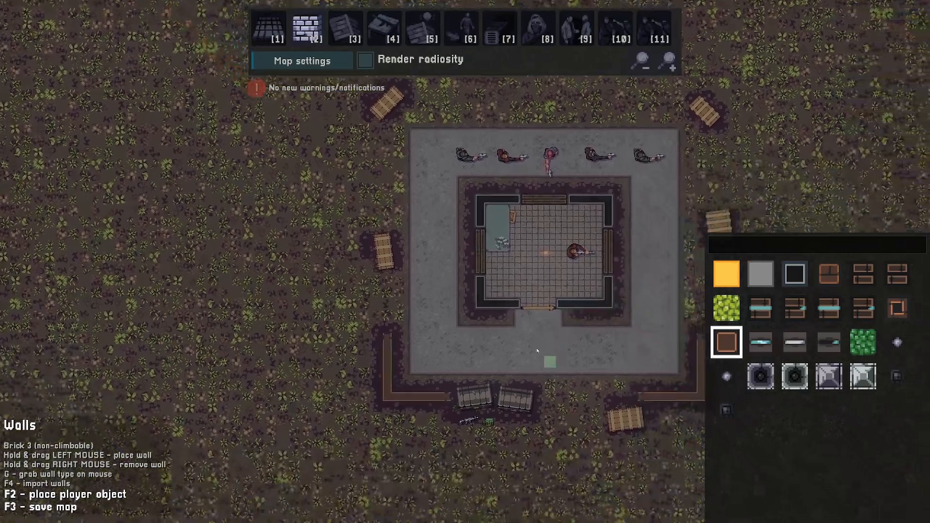
- Browse through the available tilegrid object classes
key("d")
key("s")
key("w")
key("a")
key("w")
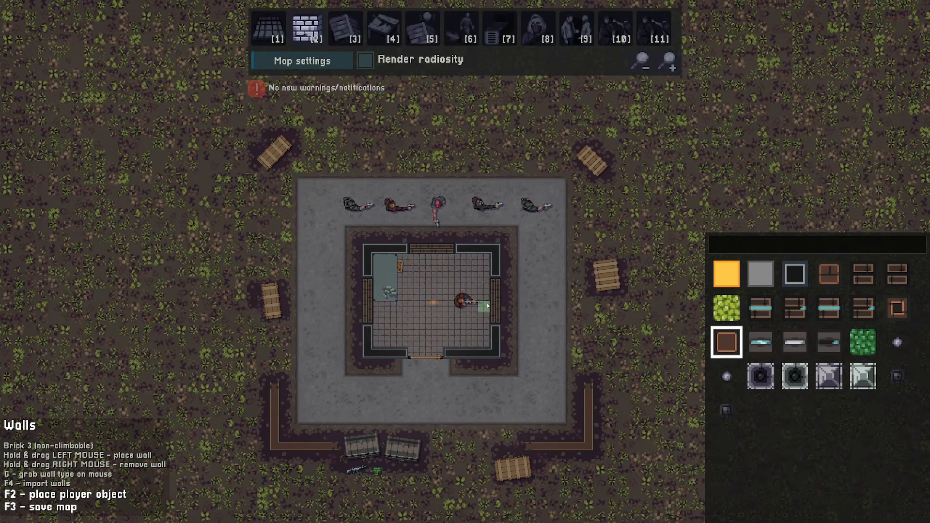
key("4")
scroll(572, 328, "down", 3)
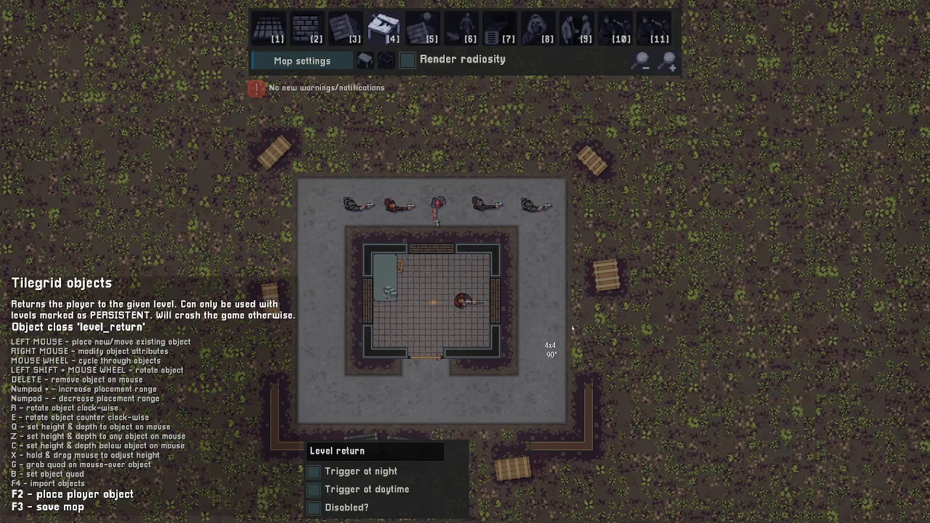
scroll(572, 329, "down", 4)
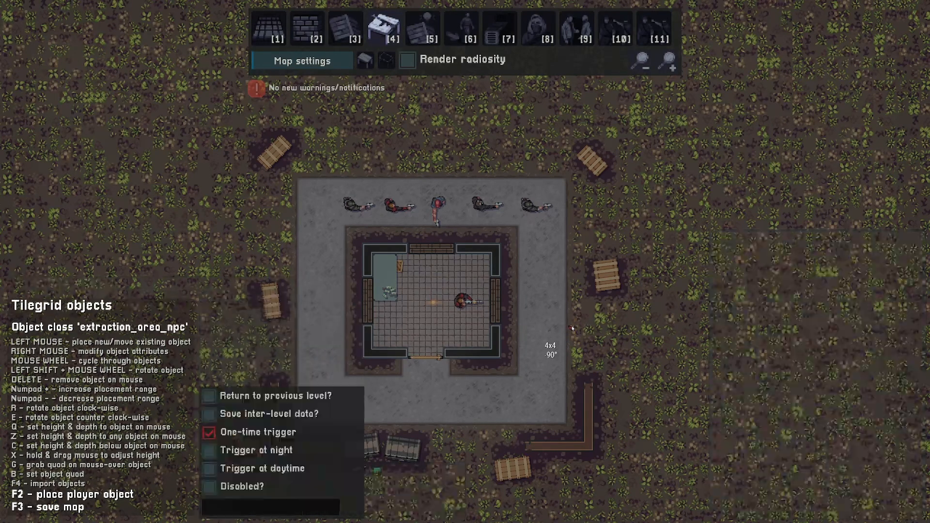
scroll(572, 329, "down", 5)
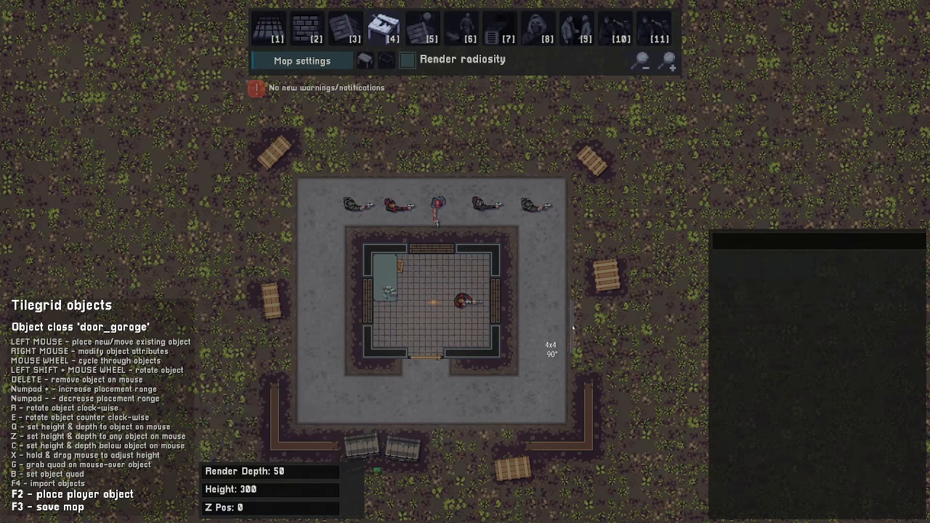
scroll(572, 328, "down", 1)
scroll(568, 327, "down", 3)
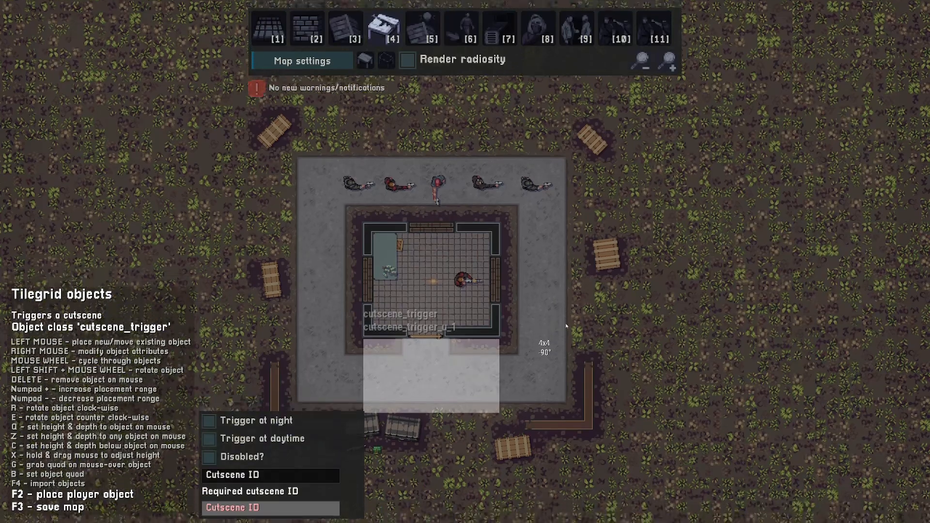
scroll(566, 398, "up", 9, "shift")
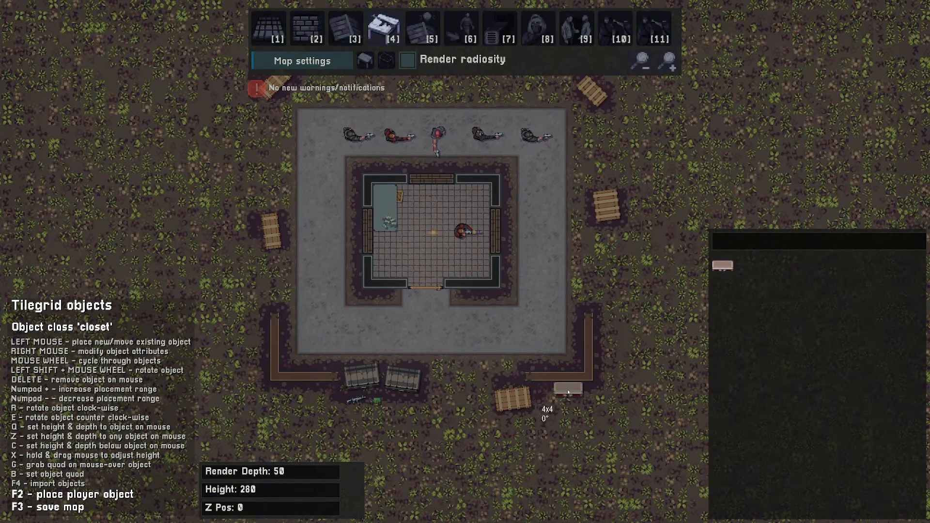
key("2")
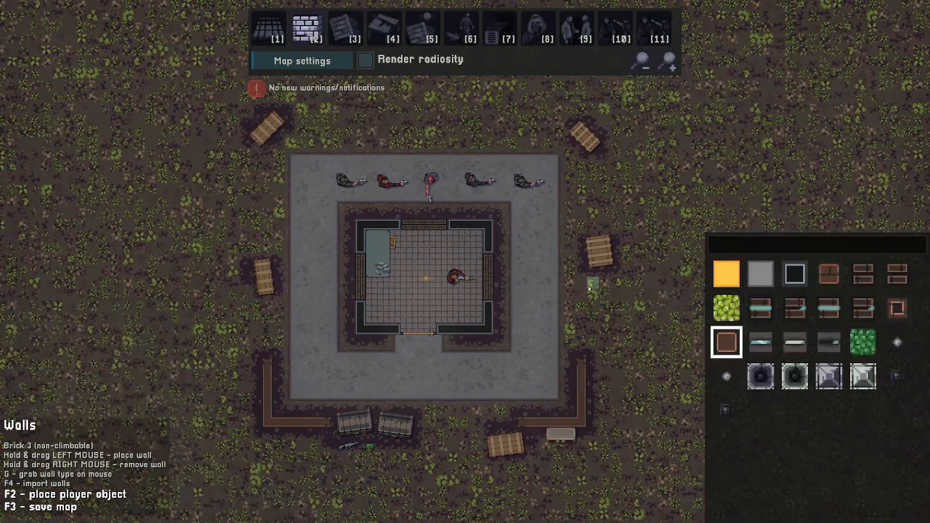
- Save the map and launch a playtest, confirming the default loadout
key("F3")
left_click(464, 330)
left_click(465, 319)
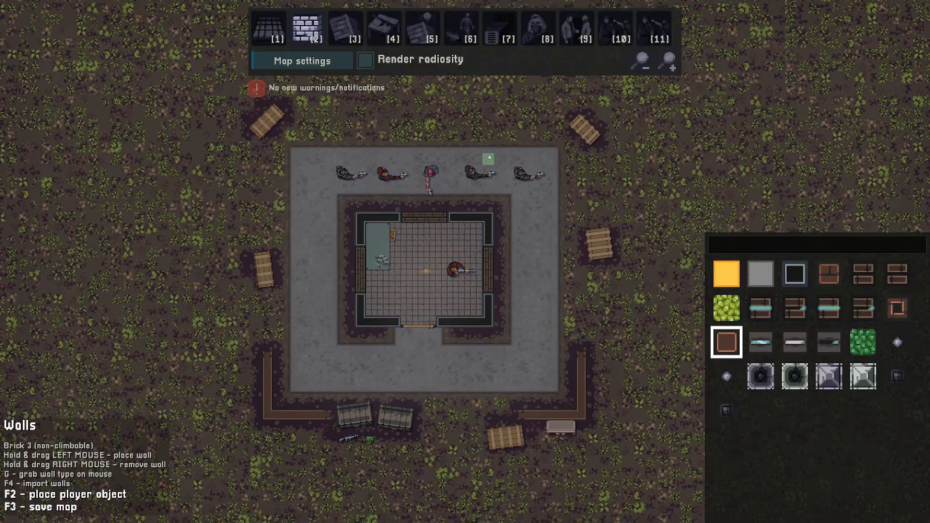
left_click(369, 64)
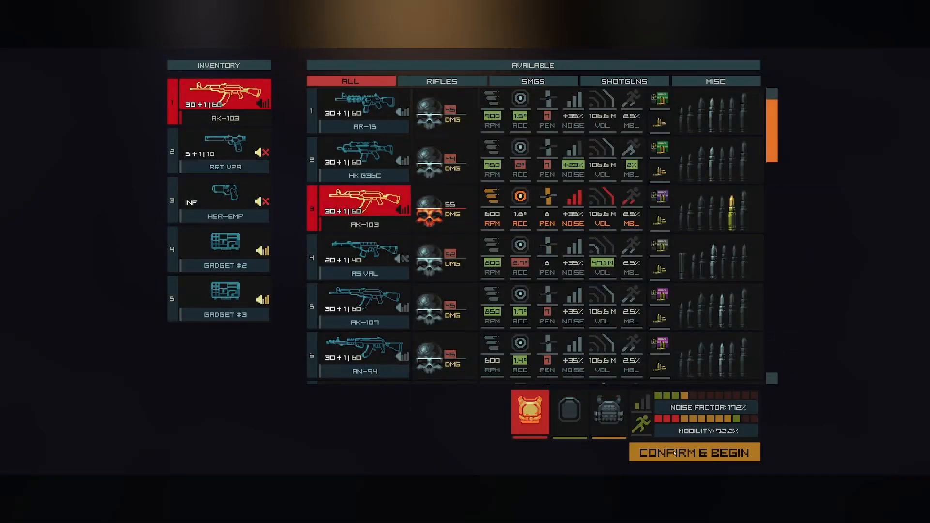
left_click(695, 451)
- Walk the player around the compound during the playtest, then exit back to the editor
key("d")
left_click(569, 90)
key("s")
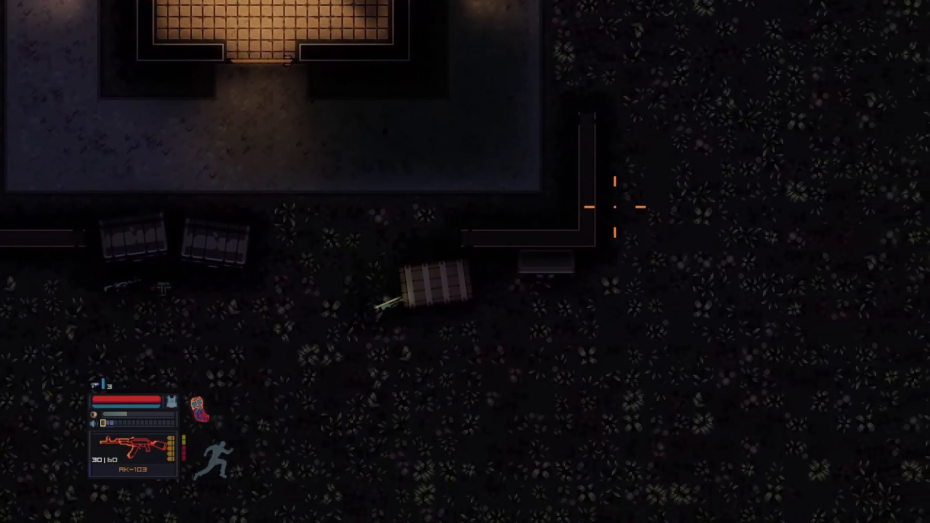
key("e")
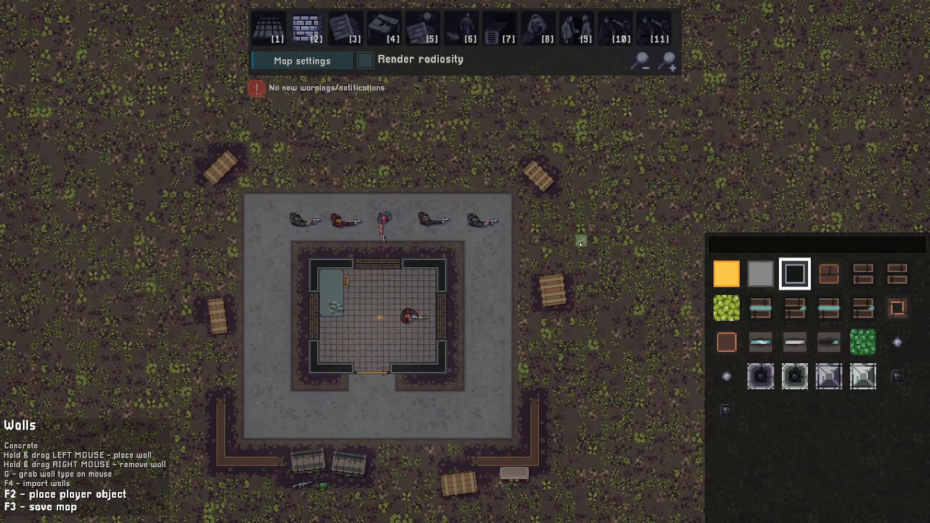
- Filter the created objects list to cover points and remove cover points u_22 through u_41
mouse_move(580, 245)
left_mouse_down()
mouse_move(581, 182)
mouse_move(620, 183)
mouse_move(666, 207)
mouse_move(663, 267)
mouse_move(591, 276)
mouse_move(581, 237)
mouse_move(592, 196)
left_mouse_up()
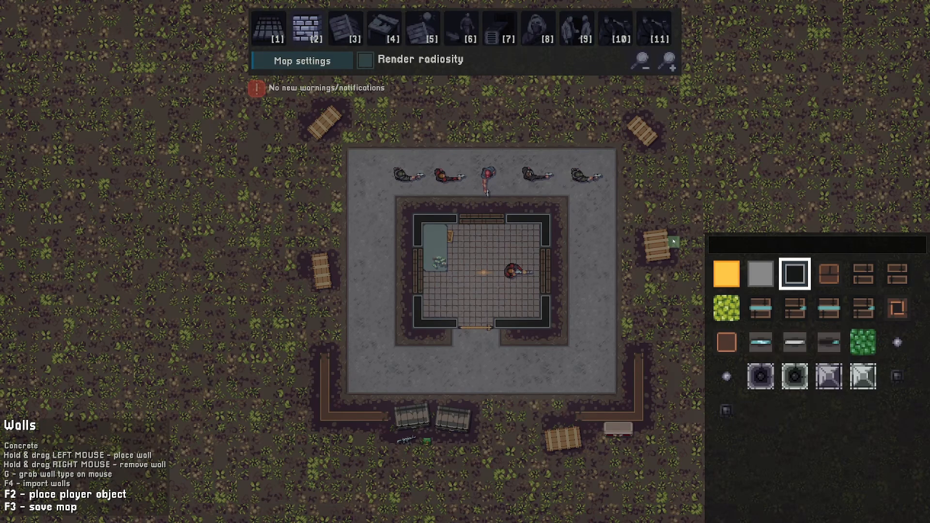
key("4")
left_click(366, 60)
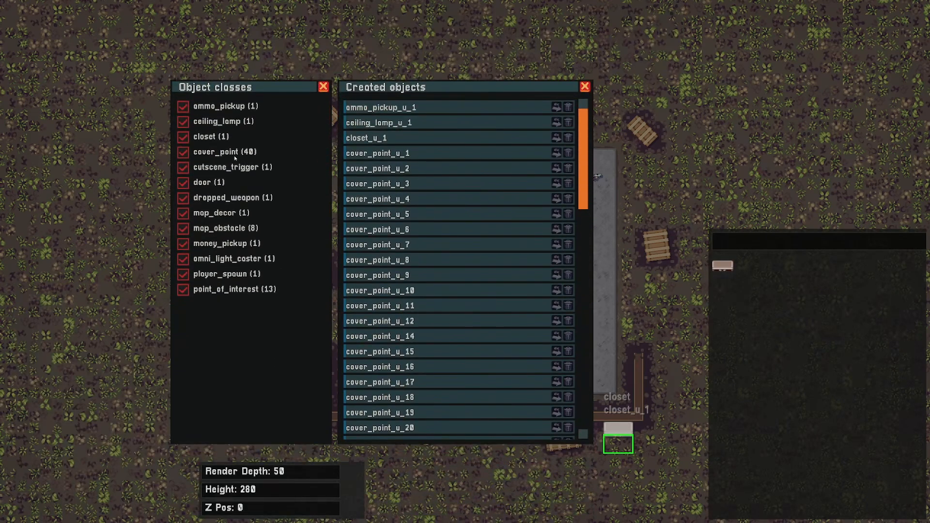
left_click(184, 156)
left_click(184, 156)
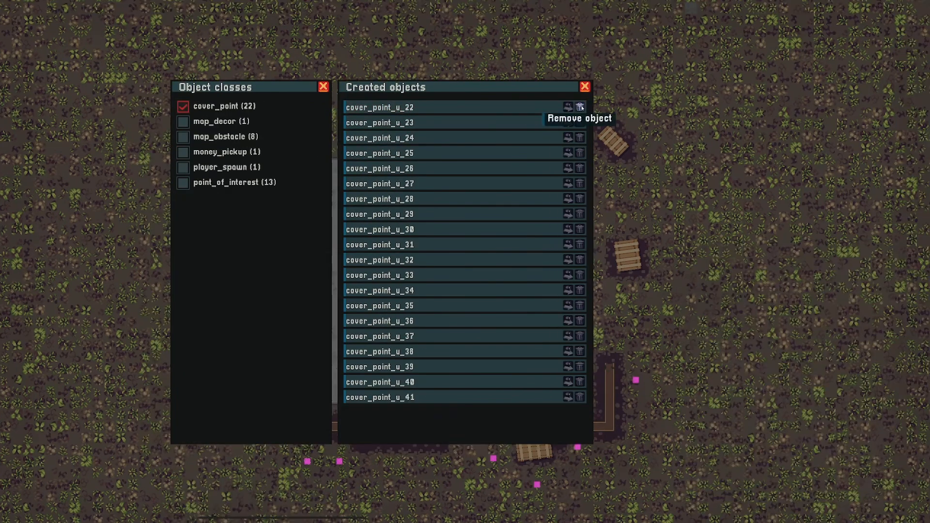
left_click(579, 107)
left_click(579, 107)
left_click(579, 107)
triple_click(580, 108)
double_click(580, 107)
triple_click(580, 107)
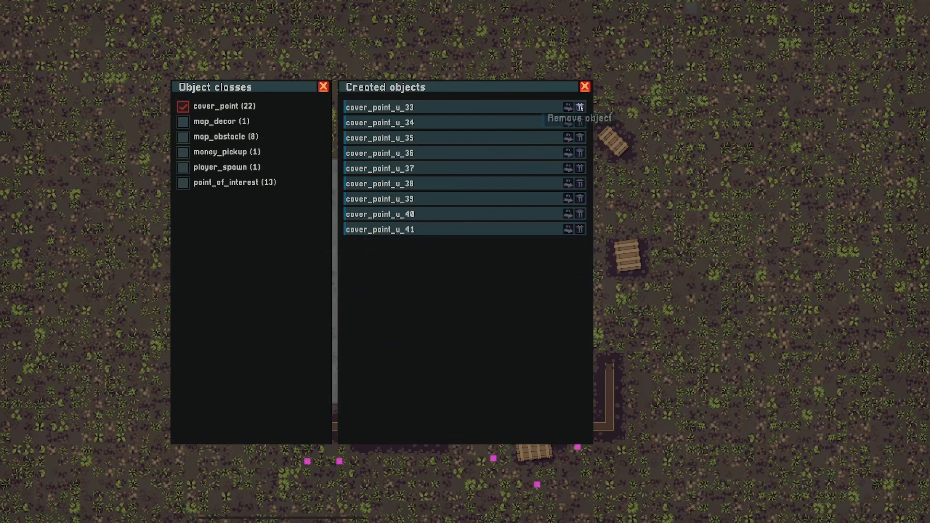
triple_click(580, 107)
double_click(579, 107)
triple_click(580, 107)
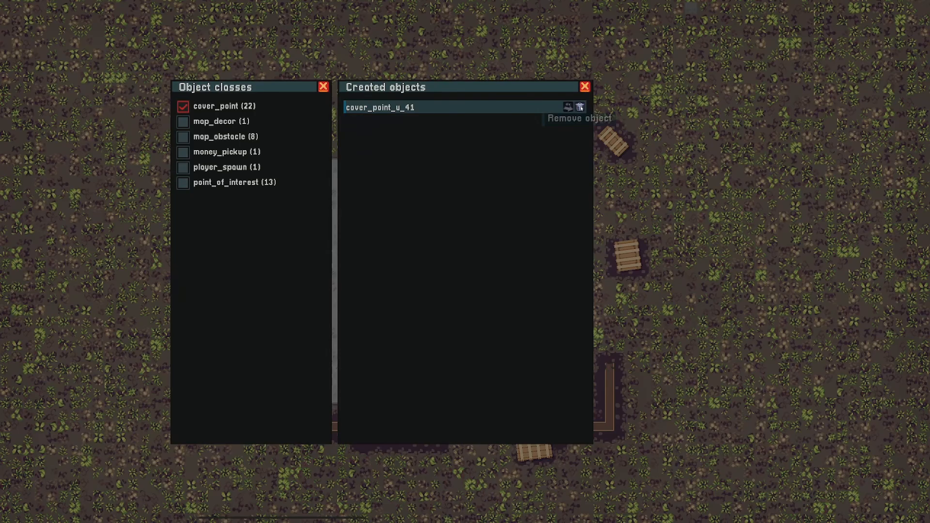
left_click(580, 108)
left_click(585, 88)
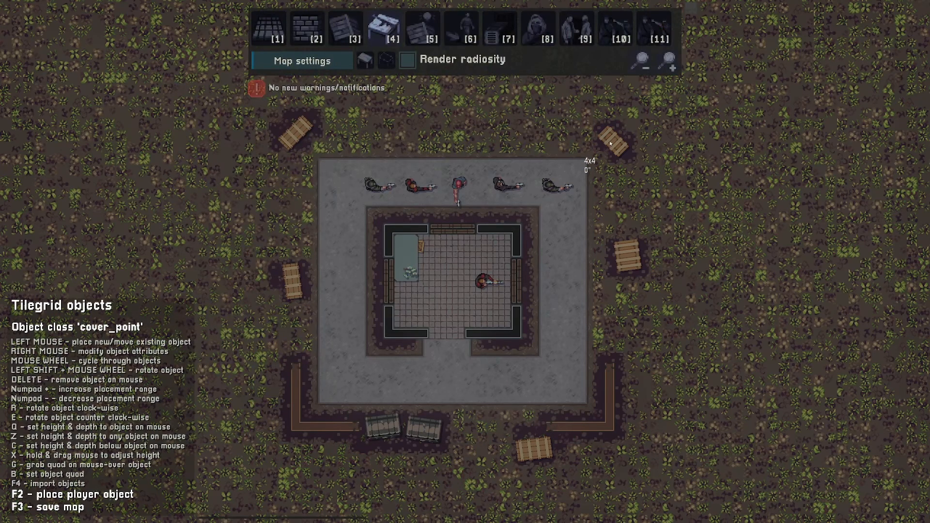
- Launch another playtest with the default loadout
key("s")
key("d")
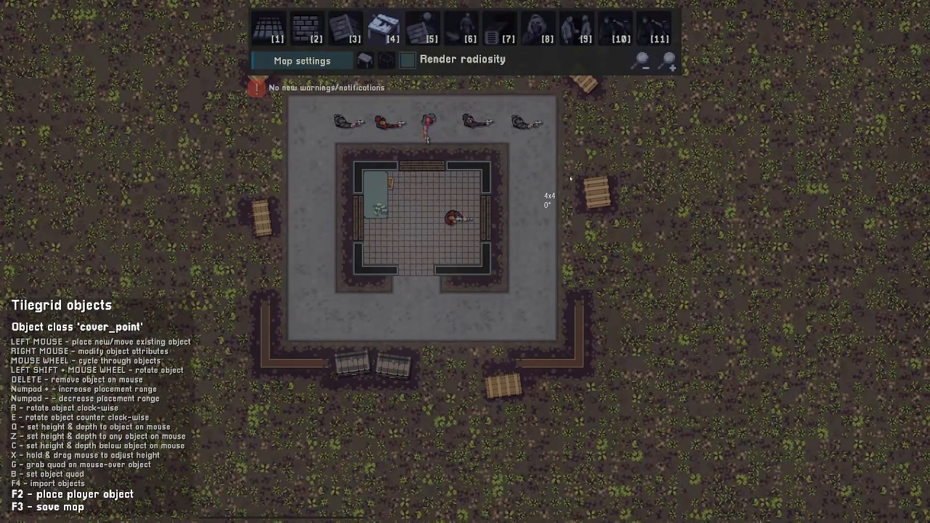
left_click(416, 64)
key("2")
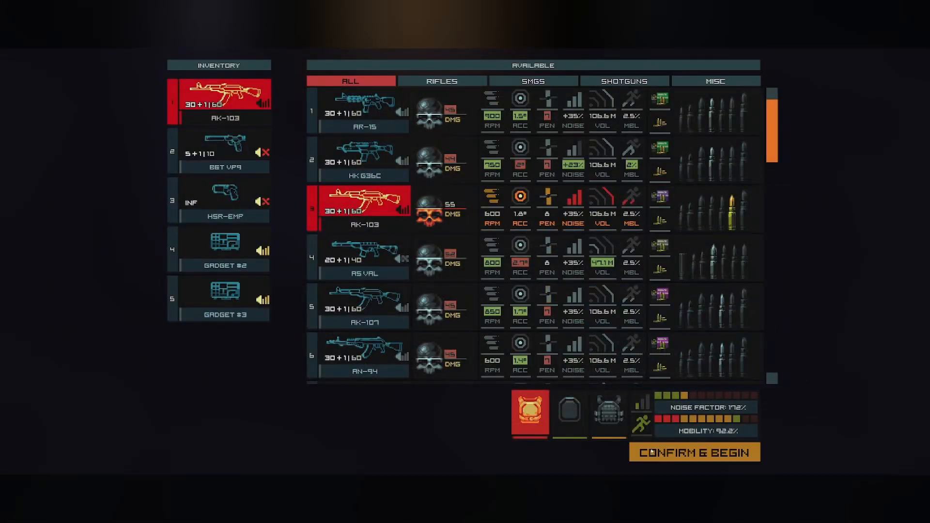
left_click(651, 452)
- Move the player around the building's entrance to test the goons' reactions
left_click(583, 141)
key("d")
key("s")
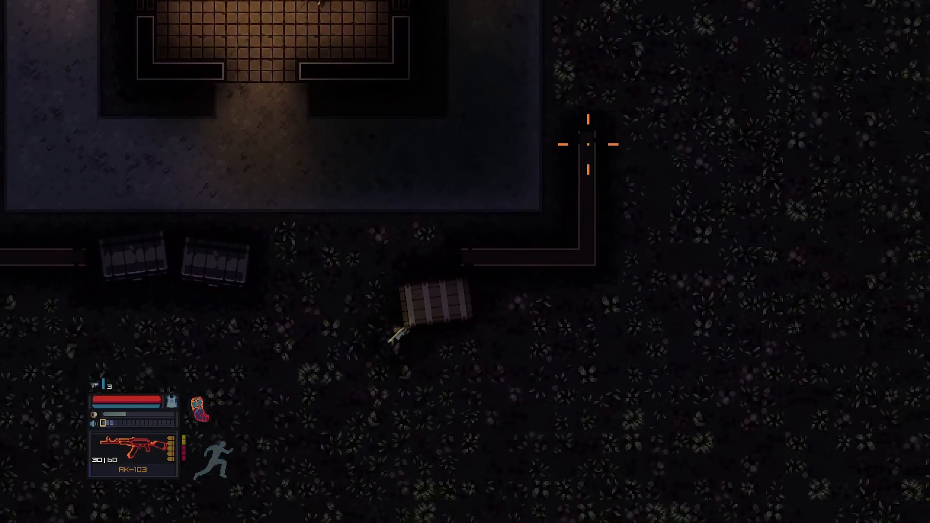
key("d")
key("w")
key("ctrl")
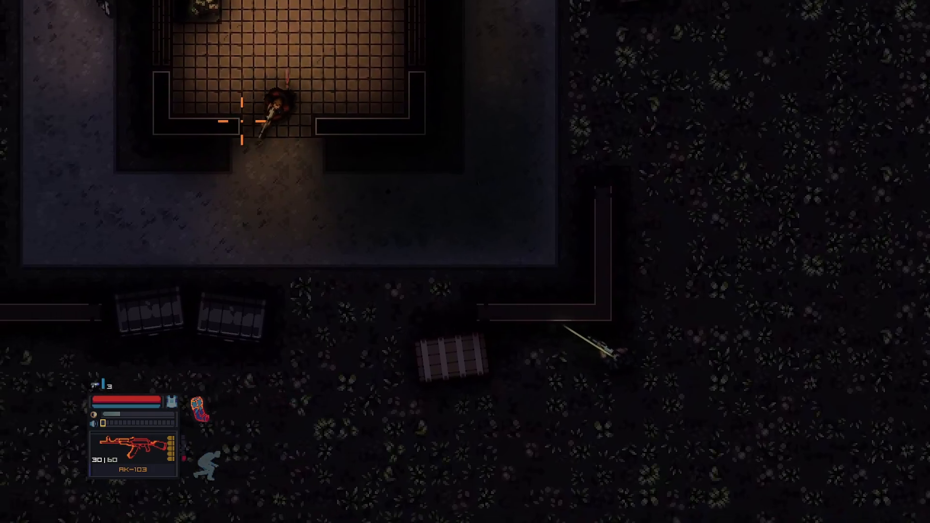
key("d")
key("w")
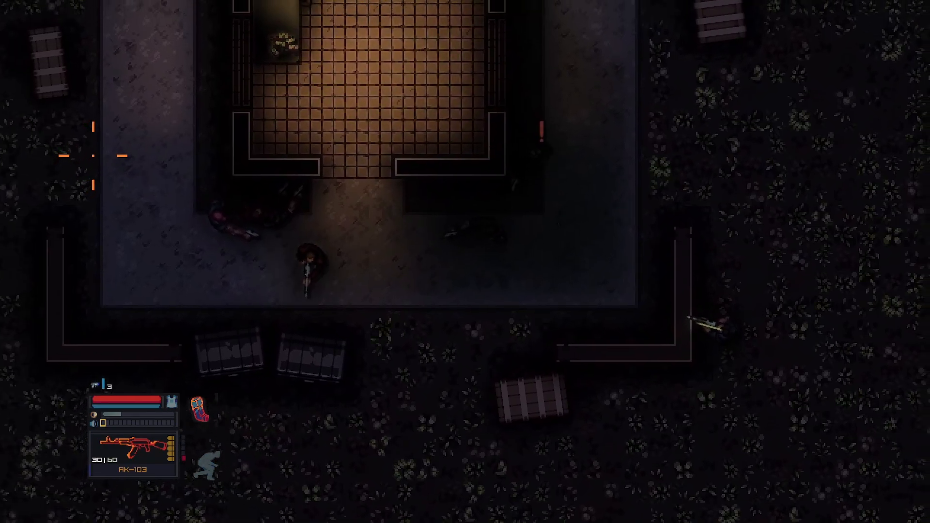
key("w")
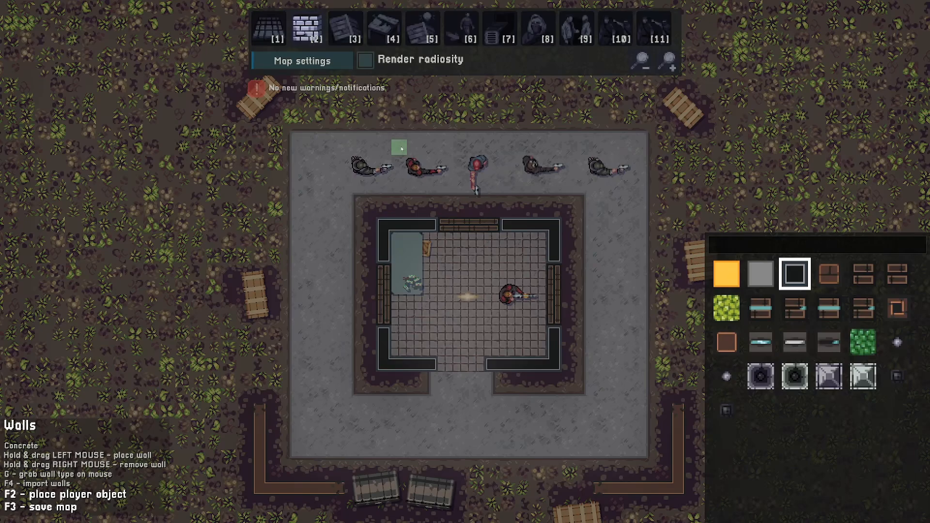
- Draw a new concrete-walled enclosure beside the compound's lower right corner
key("d")
key("s")
key("w")
key("a")
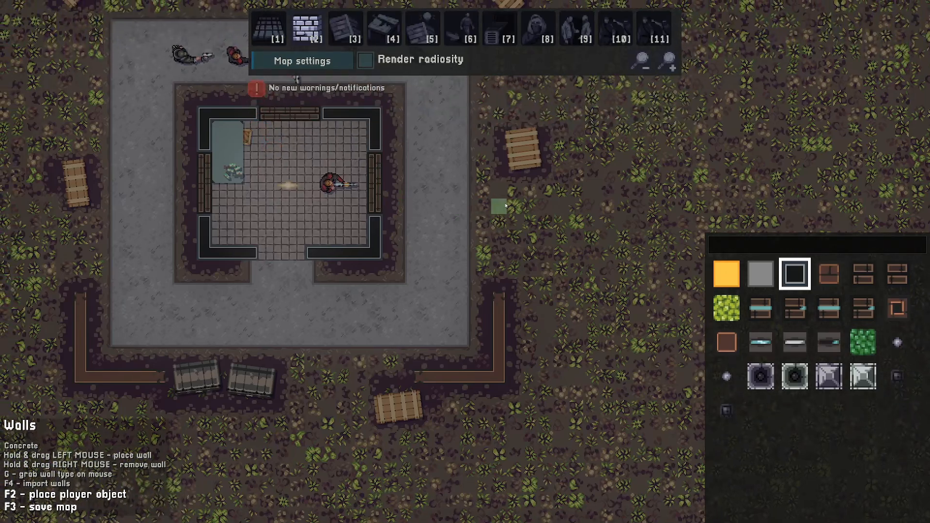
left_click(730, 345)
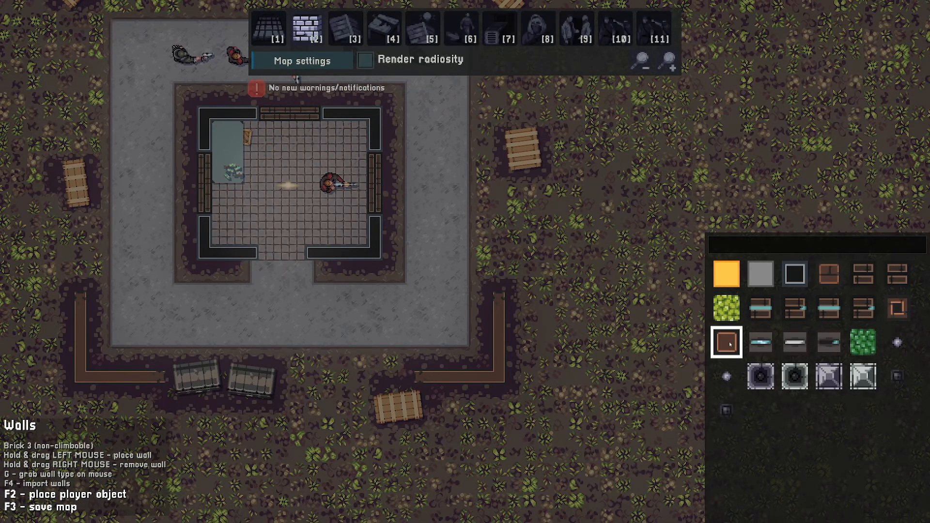
left_click(793, 277)
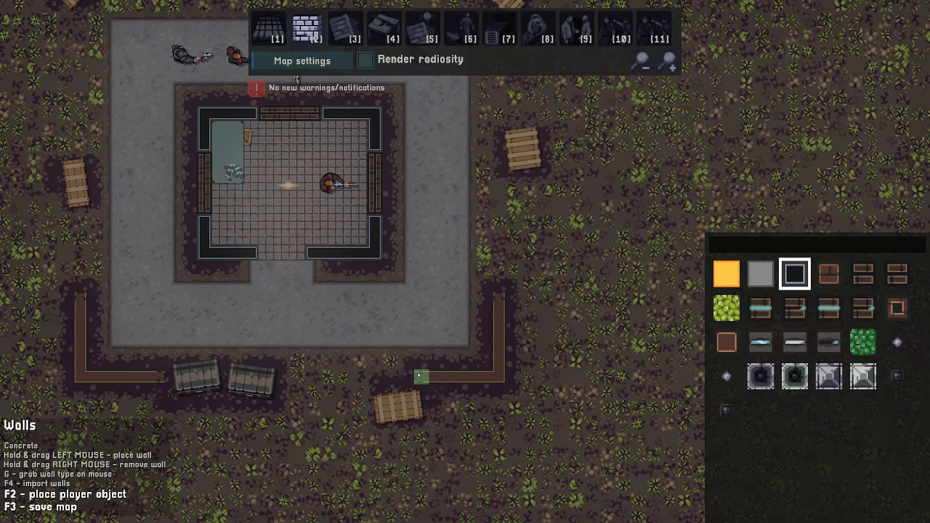
mouse_move(423, 376)
left_mouse_down()
mouse_move(500, 375)
mouse_move(498, 183)
mouse_move(572, 186)
mouse_move(586, 218)
mouse_move(573, 216)
mouse_move(583, 173)
mouse_move(573, 321)
mouse_move(477, 319)
mouse_move(476, 271)
left_mouse_up()
key("s")
key("d")
key("s")
key("w")
key("s")
key("a")
key("w")
key("d")
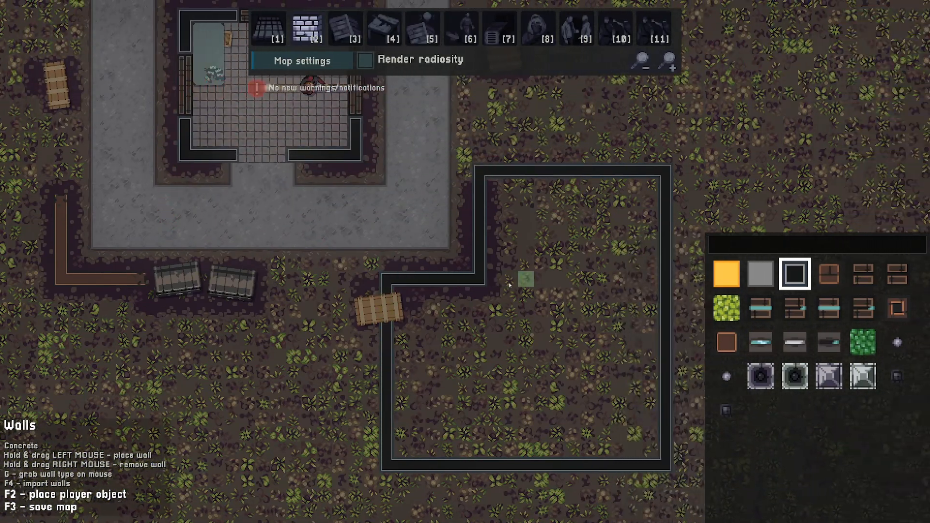
- Browse the floor tiles and tilegrid object classes around the new enclosure
key("1")
key("s")
scroll(400, 167, "down", 1)
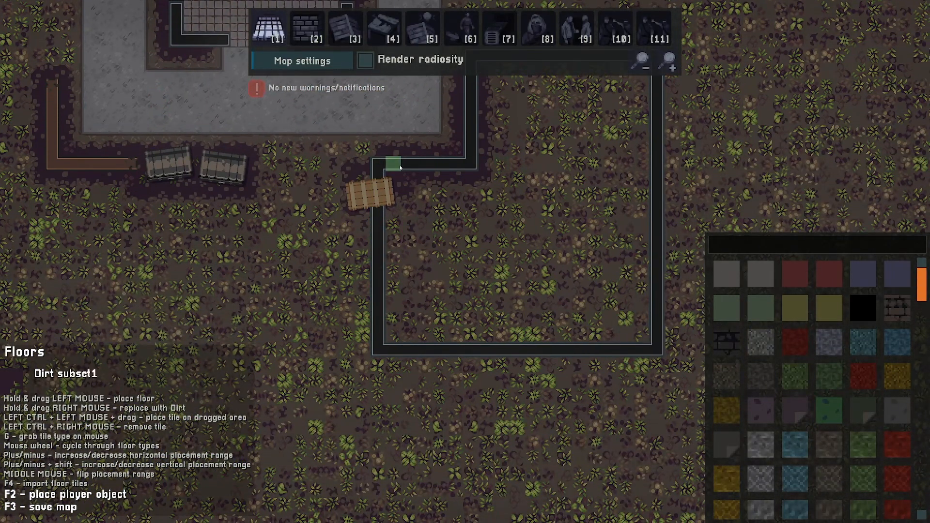
key("s")
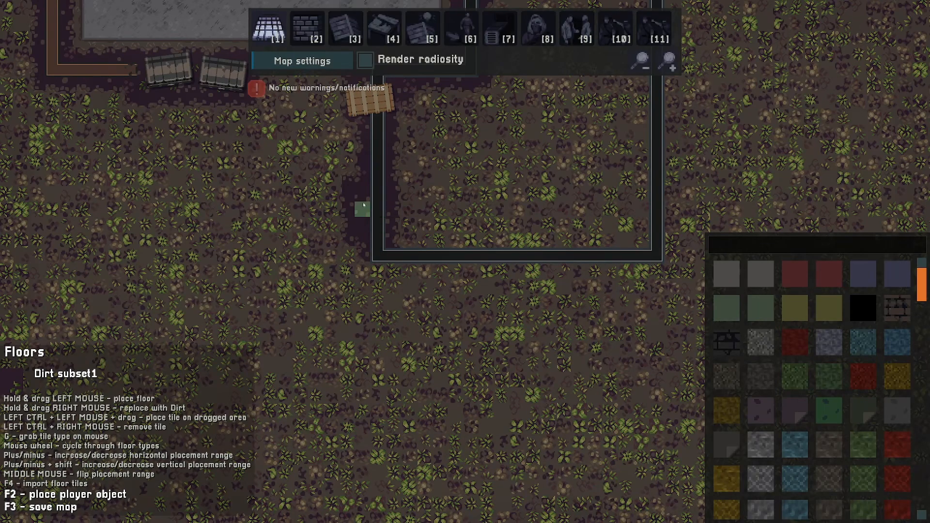
key("d")
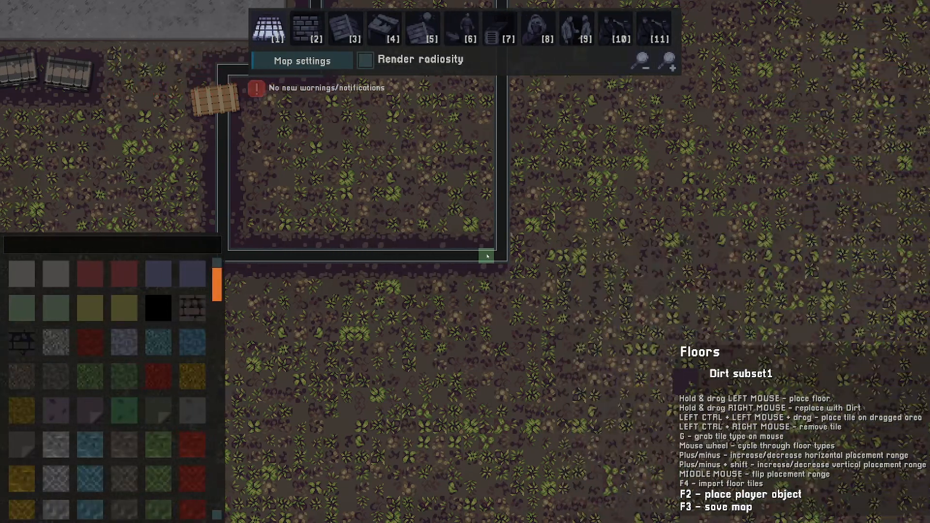
key("w")
key("a")
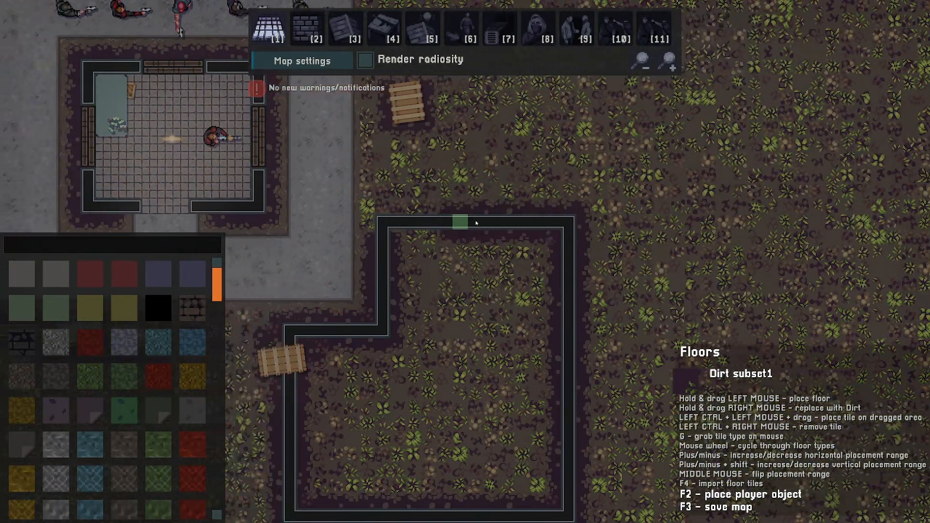
key("s")
key("a")
key("4")
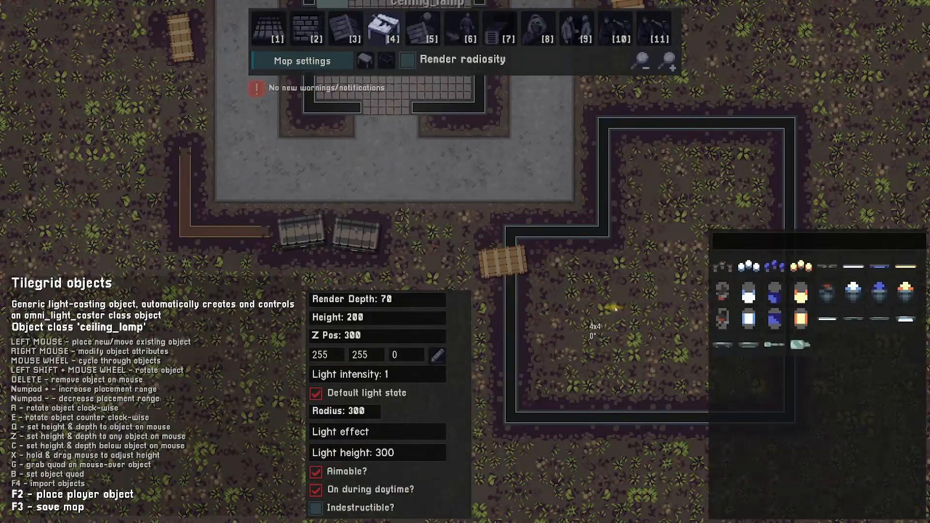
key("d")
key("w")
scroll(576, 309, "down", 2)
scroll(576, 309, "down", 8)
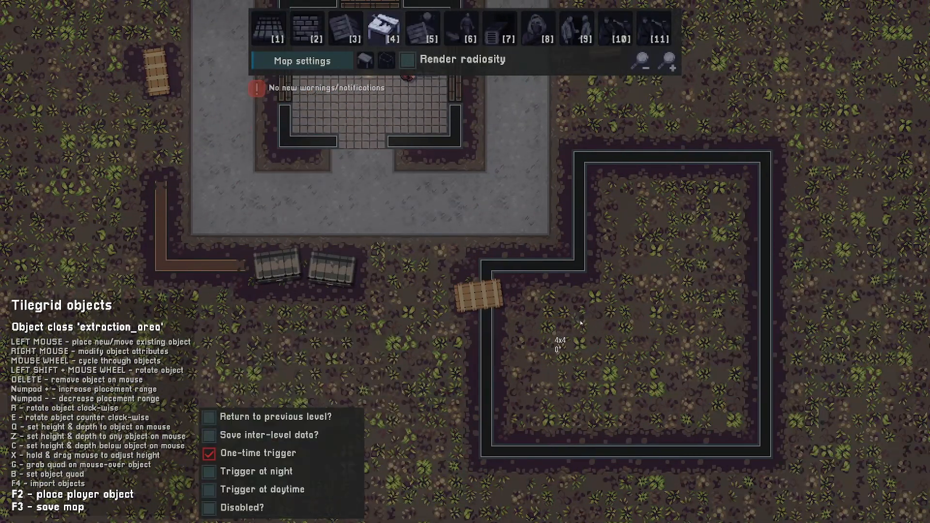
- Remove a short section of the enclosure's upper-left concrete wall to make an opening
key("2")
key("d")
key("w")
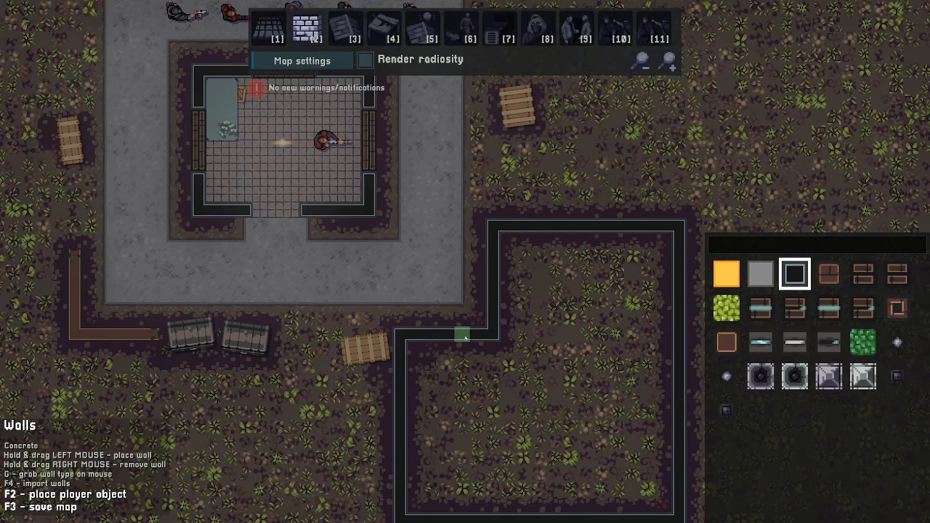
right_click_drag(458, 338, 432, 337)
- Pave the wall opening and its approach with the Pavement/sidewalk 2 floor tile
key("4")
key("s")
key("d")
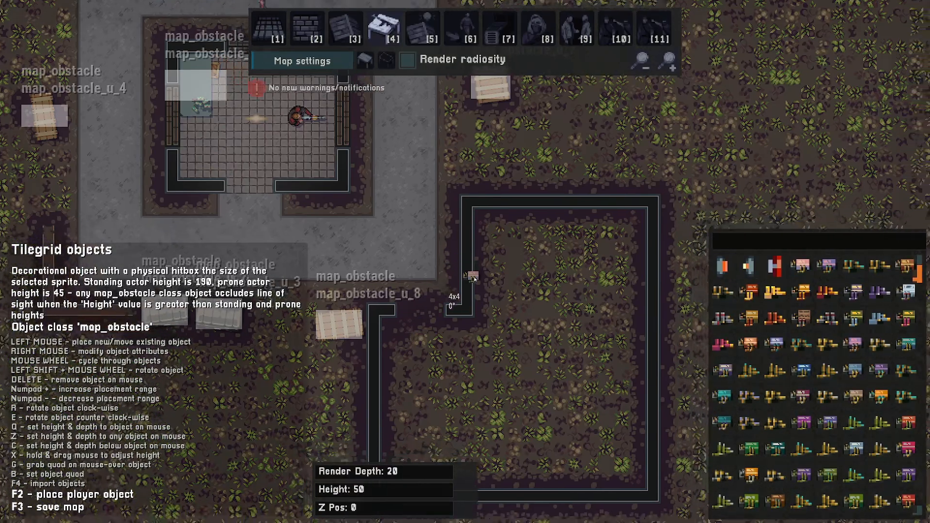
key("1")
key("g")
mouse_move(386, 246)
left_mouse_down()
mouse_move(406, 272)
mouse_move(415, 249)
left_mouse_up()
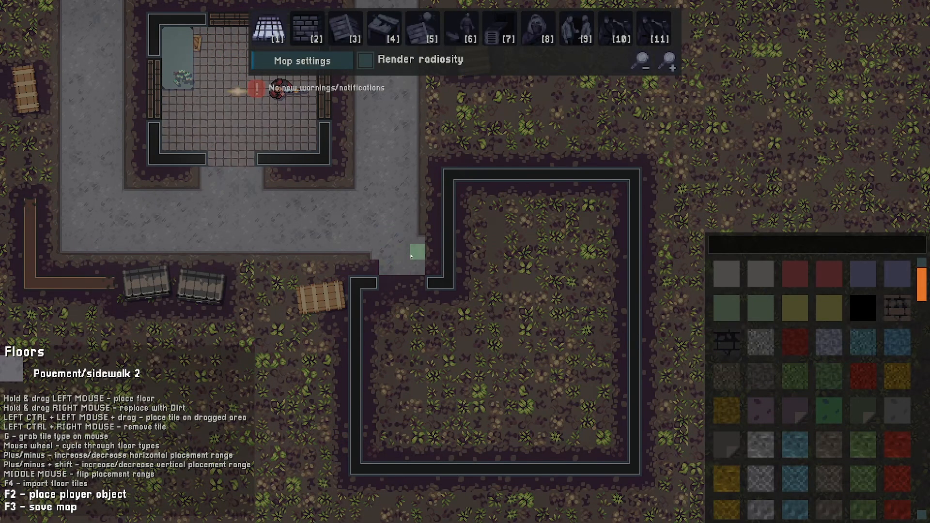
mouse_move(426, 281)
left_mouse_down()
mouse_move(432, 266)
mouse_move(441, 278)
mouse_move(445, 221)
mouse_move(419, 296)
mouse_move(417, 284)
mouse_move(371, 285)
left_mouse_up()
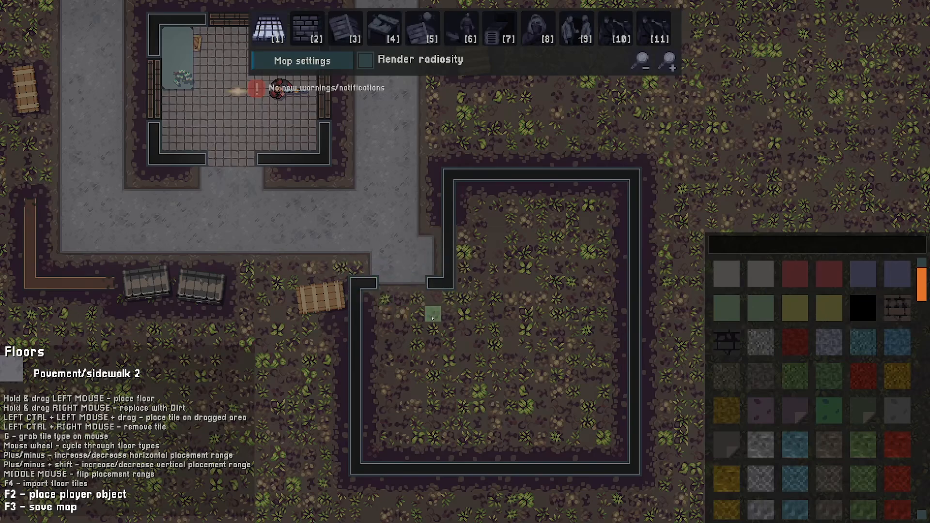
- Place a wooden door in the enclosure's wall opening
key("4")
key("a")
scroll(473, 311, "down", 8)
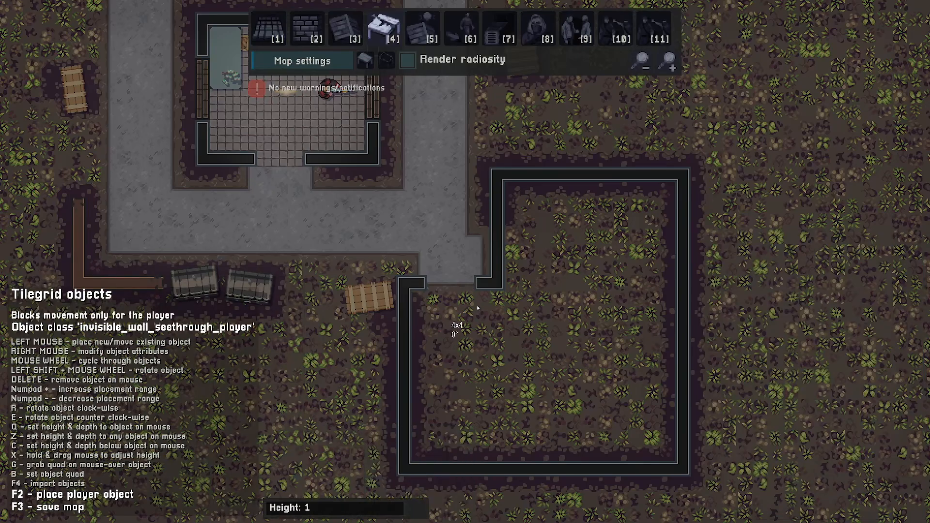
scroll(479, 305, "down", 2)
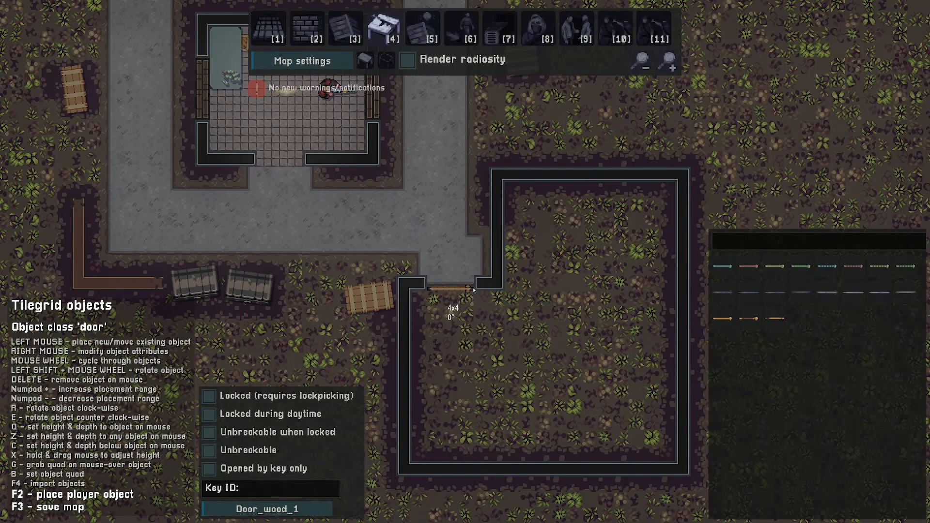
left_click(473, 277)
key("1")
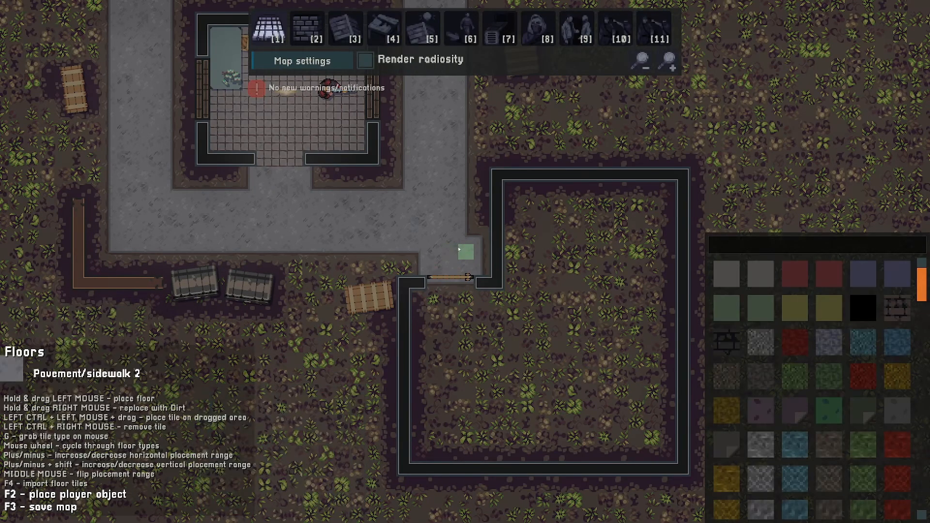
left_click(494, 207)
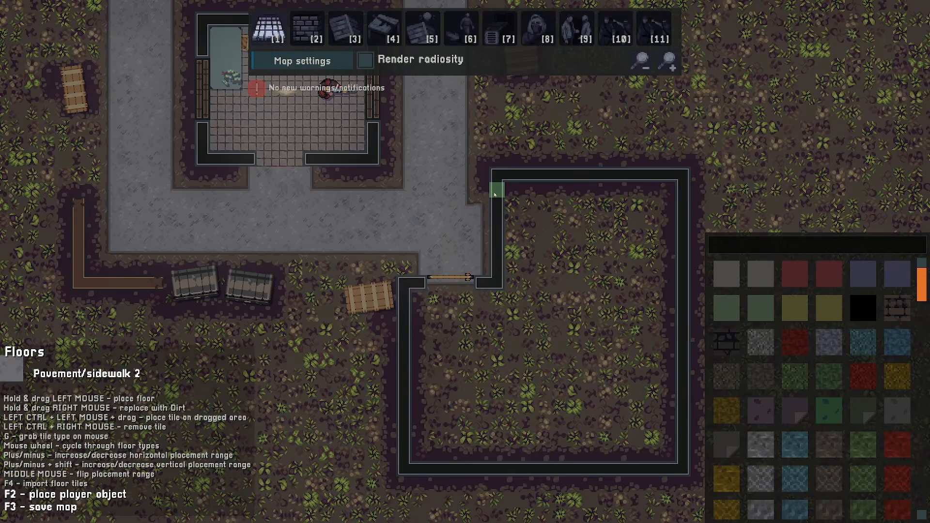
key("d")
key("a")
key("s")
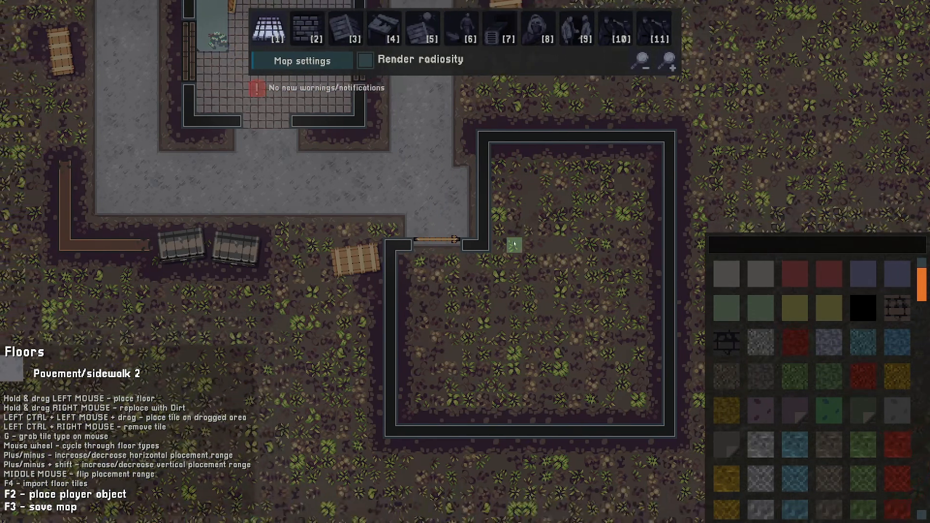
- Search the floor tiles for office and floor the enclosure's interior with an office floor tile
key("d")
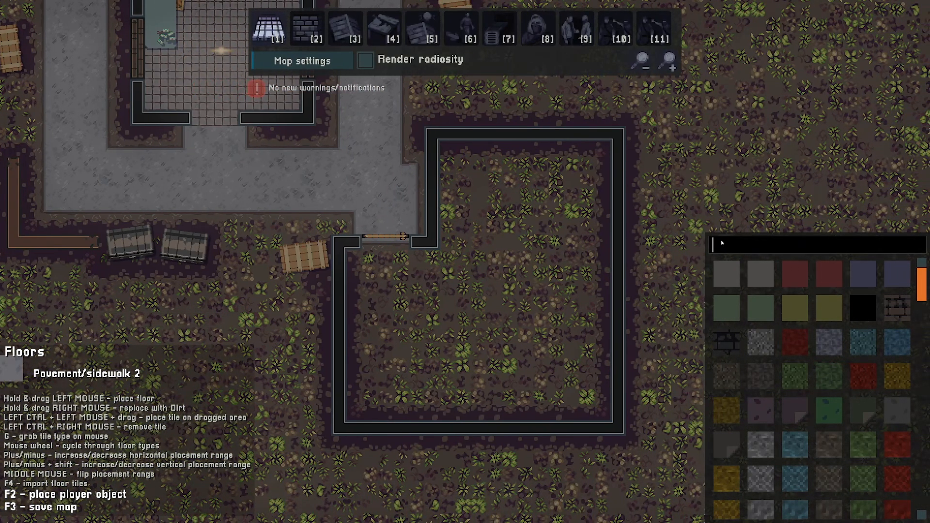
type("office")
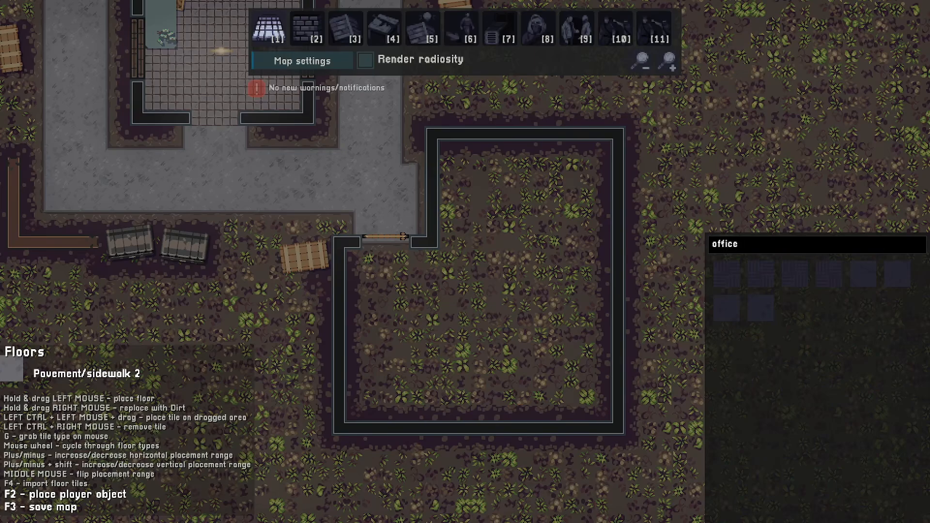
left_click(726, 273)
left_click_drag(446, 149, 354, 256, "ctrl")
- Cover the whole enclosure with a roof light obstructor
key("d")
key("5")
left_click_drag(414, 432, 328, 242)
key("a")
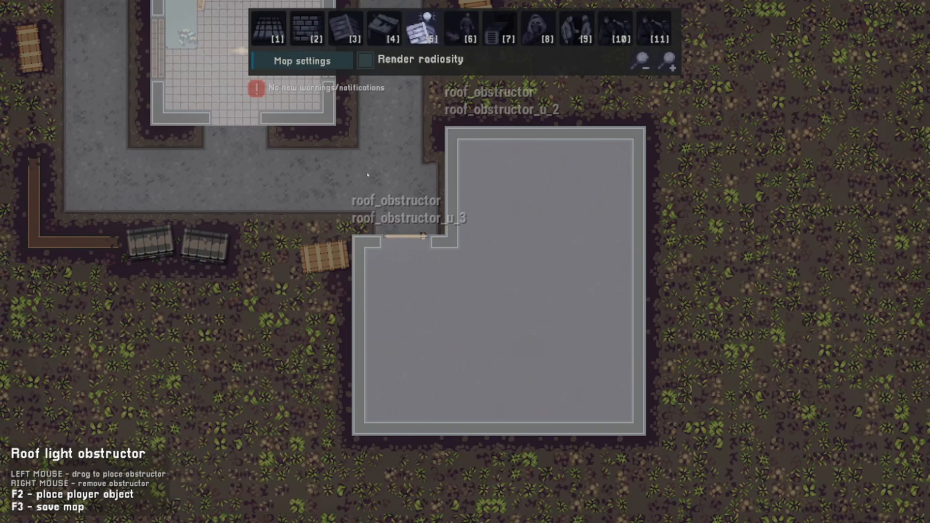
- Build a Brick 2 (non-climbable) wall running across the enclosure's interior from the notch eastward
key("2")
key("w")
key("d")
key("s")
key("a")
key("w")
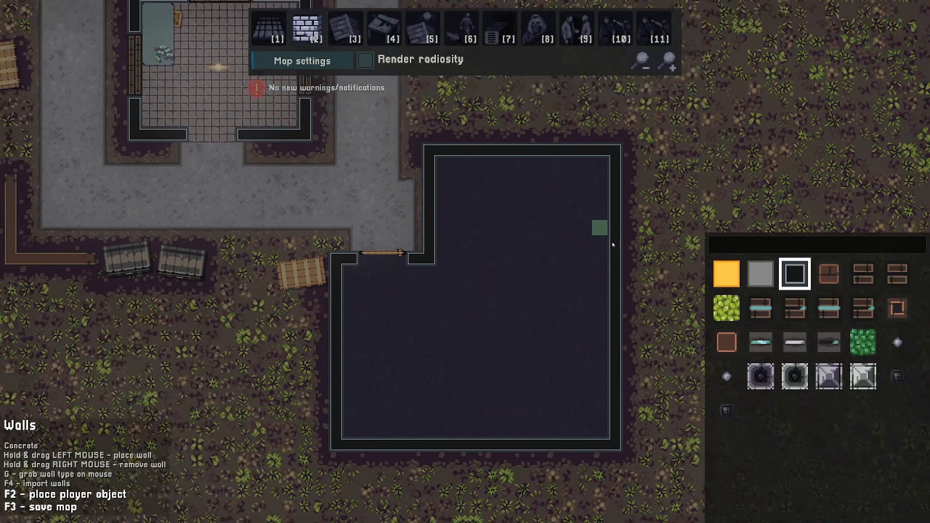
key("s")
key("w")
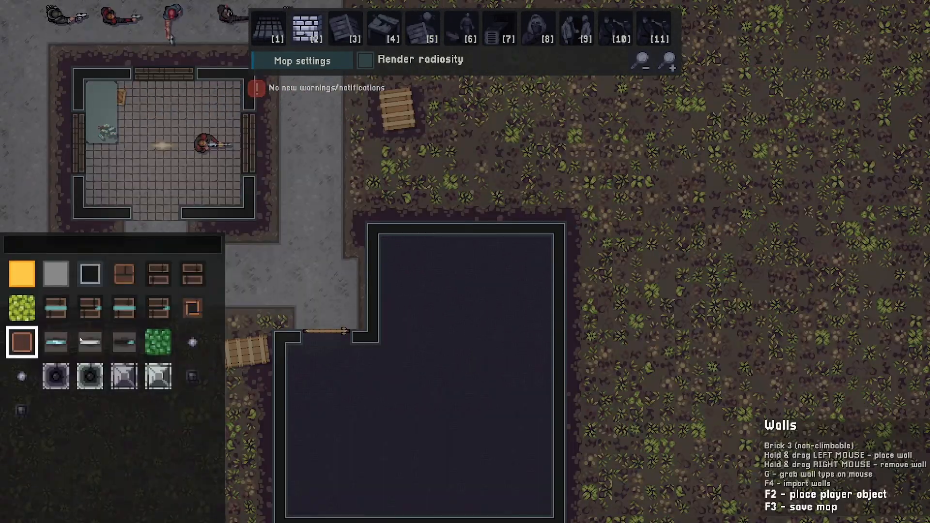
key("a")
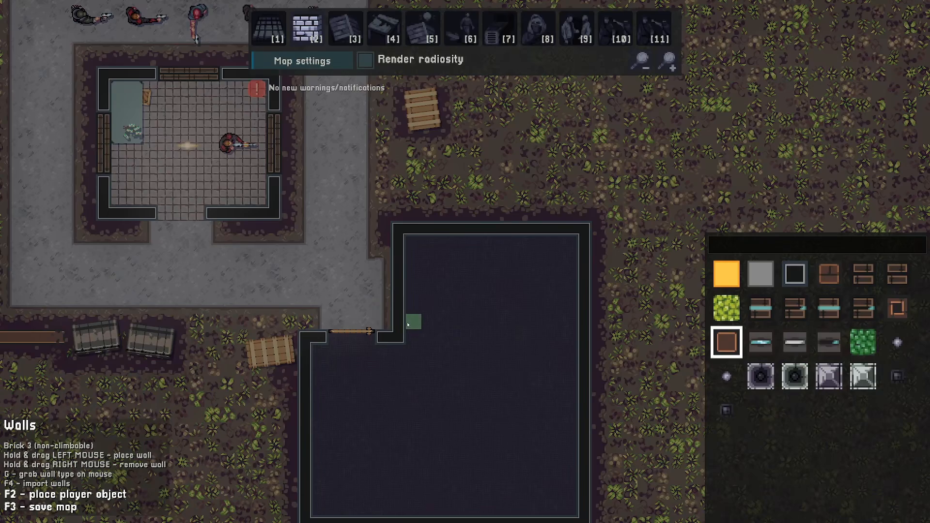
left_click(897, 308)
left_click_drag(413, 338, 515, 337)
- Place a wooden door at the east end of the new interior brick wall
key("4")
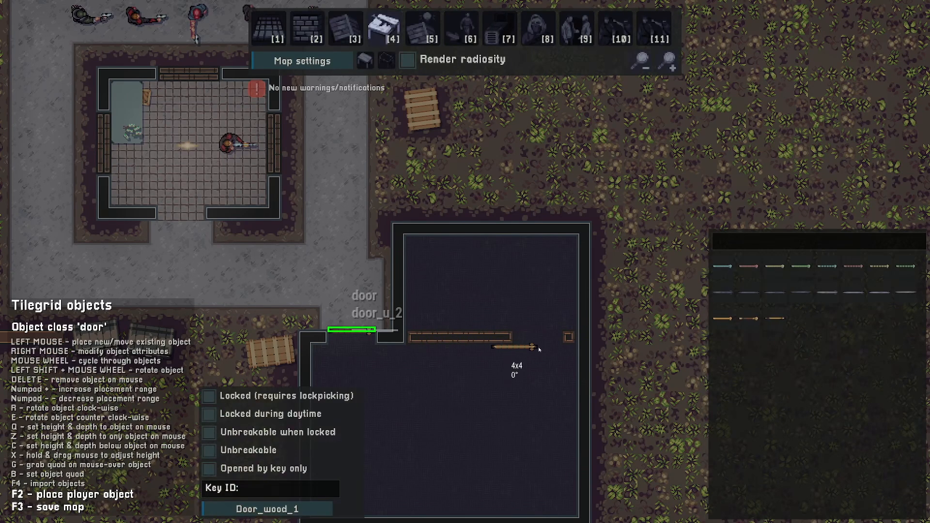
key("s")
key("d")
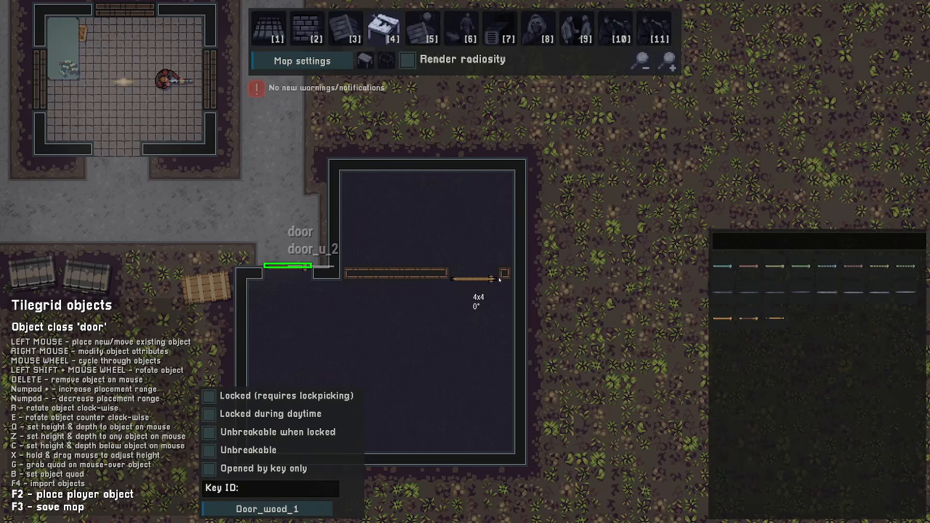
left_click(500, 280)
- Set both the new interior door and the wall-opening door to Locked (requires lockpicking)
right_click(499, 280)
left_click(508, 329)
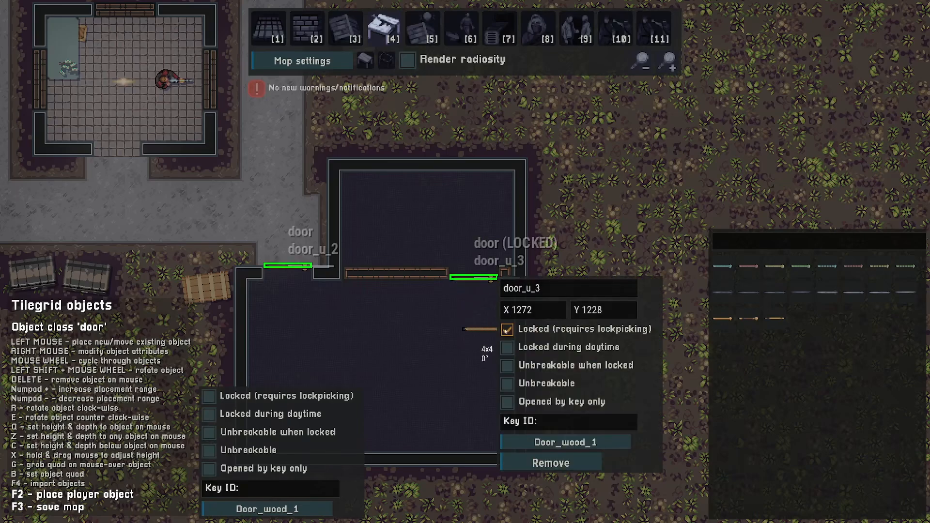
right_click(319, 269)
left_click(327, 318)
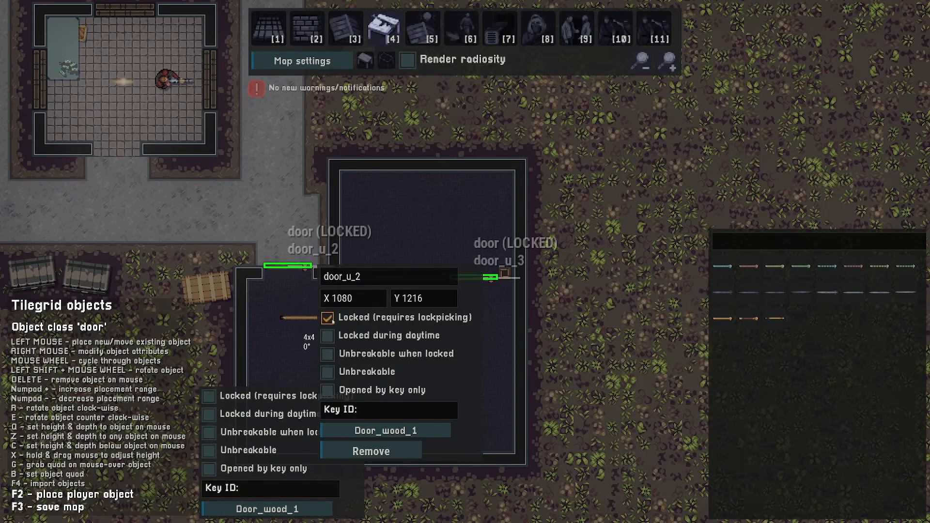
left_click(622, 278)
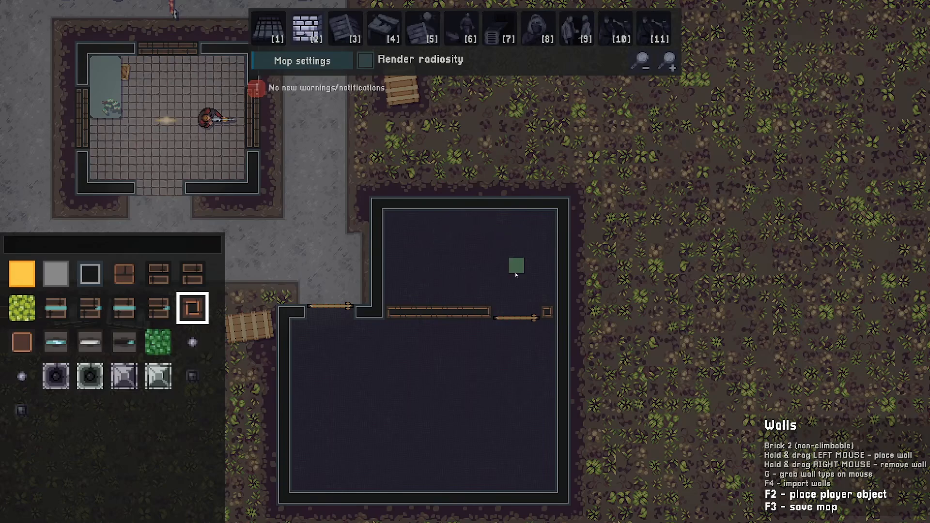
- Insert two Low wall (windowed) sections into the enclosure's north wall
key("w")
left_click(56, 308)
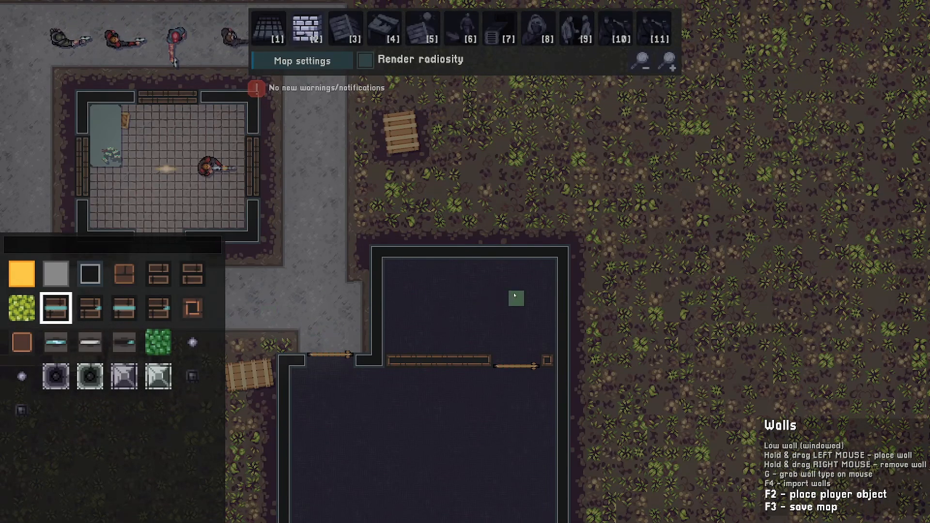
left_click_drag(406, 252, 438, 251)
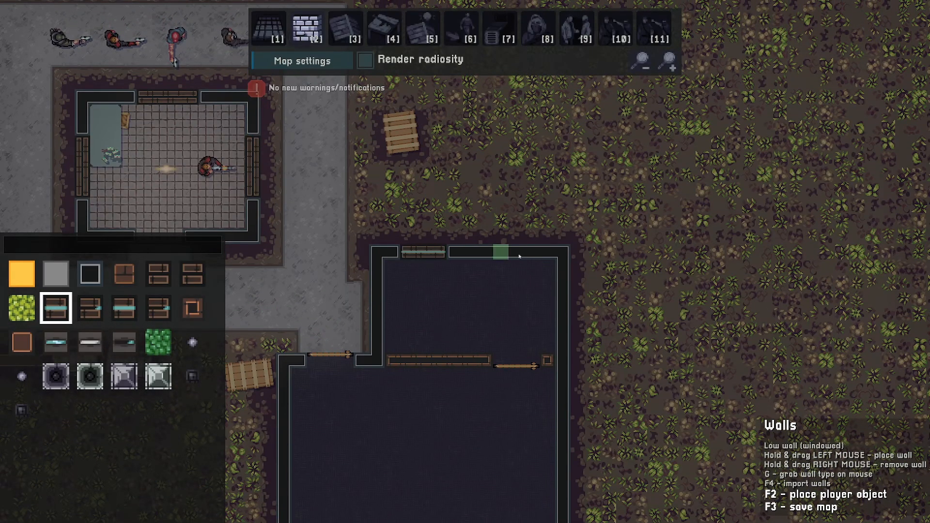
left_click_drag(532, 252, 501, 252)
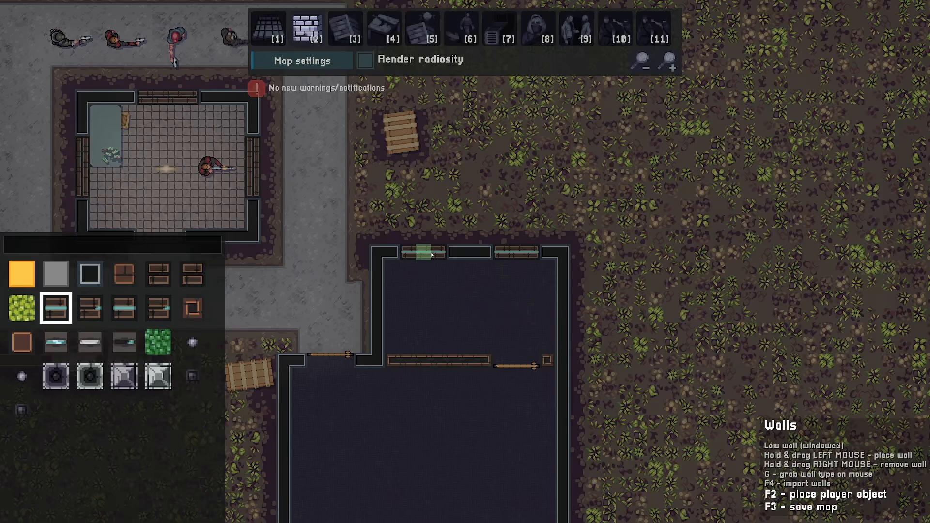
- Draw walls forming a small alcove at the enclosure's lower-left corner
key("s")
key("a")
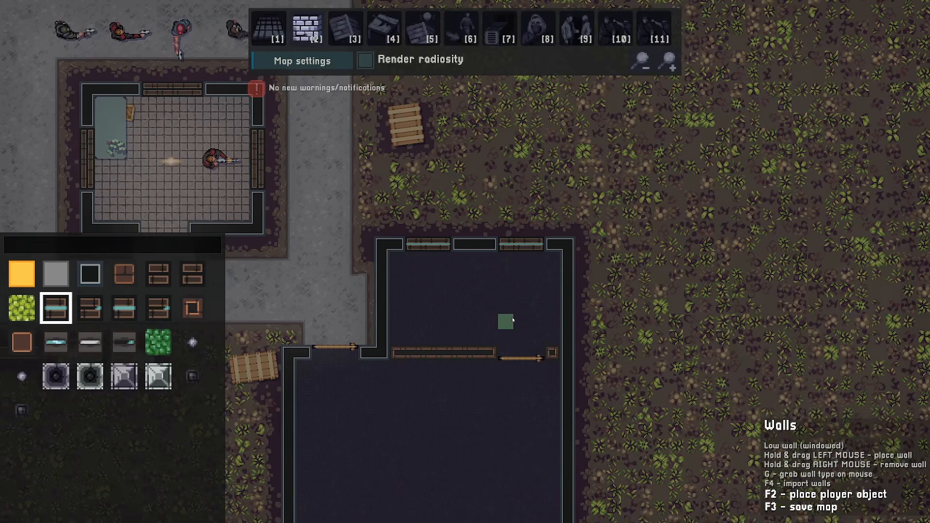
key("s")
key("a")
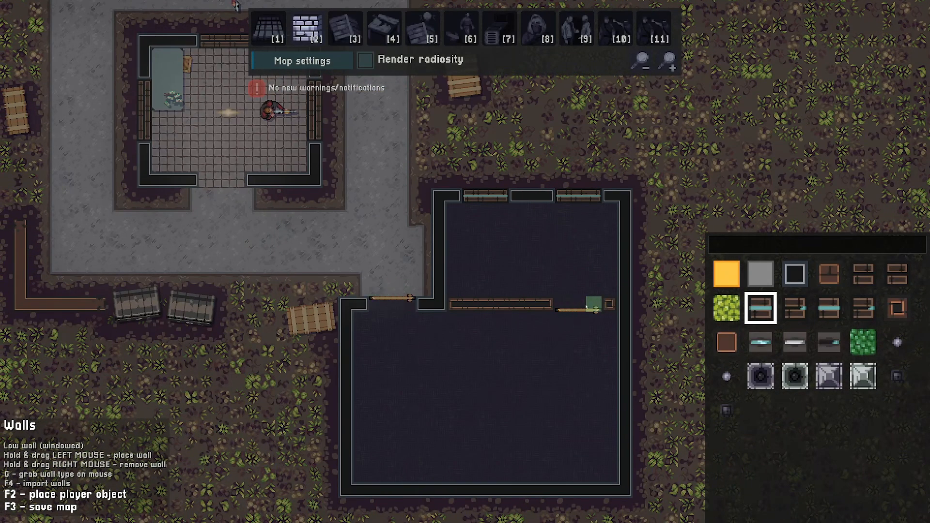
key("w")
key("d")
key("g")
key("s")
key("a")
mouse_move(439, 342)
left_mouse_down()
mouse_move(439, 297)
mouse_move(407, 339)
mouse_move(408, 296)
left_mouse_up()
- Create and save a new ventilation shaft running through the alcove into the enclosure
key("d")
key("7")
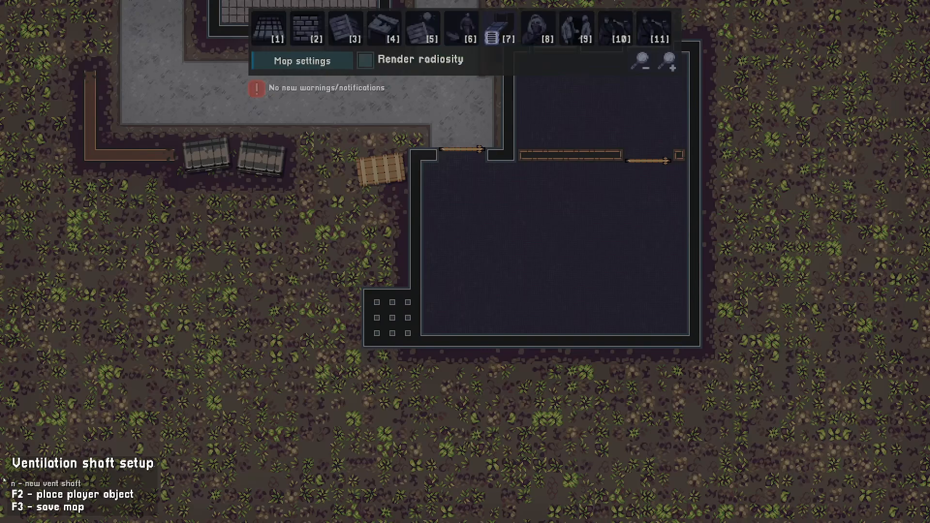
key("n")
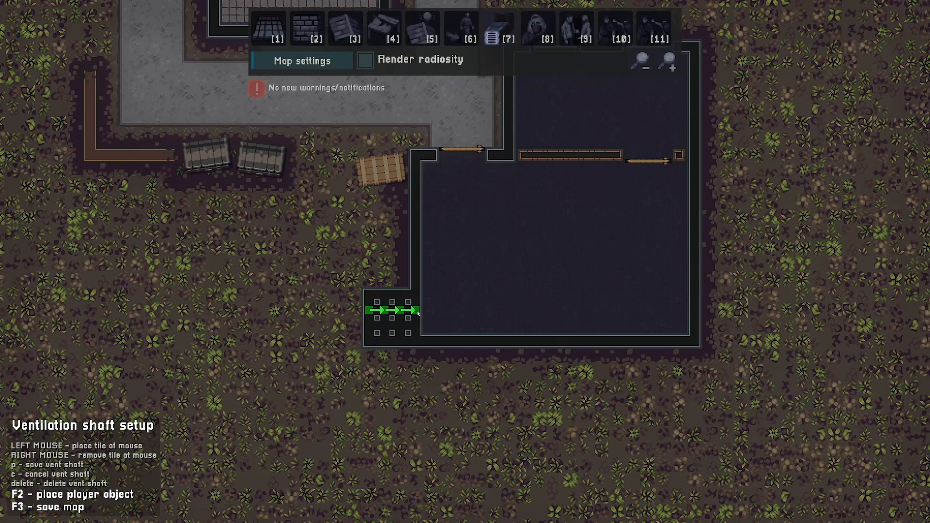
key("s")
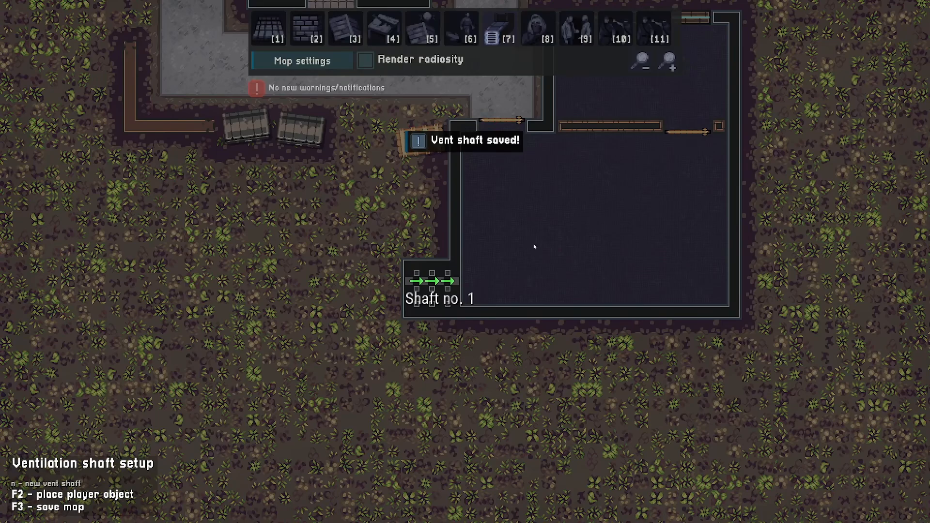
- Place vent_entry objects at both ends of Shaft no. 1
key("a")
key("s")
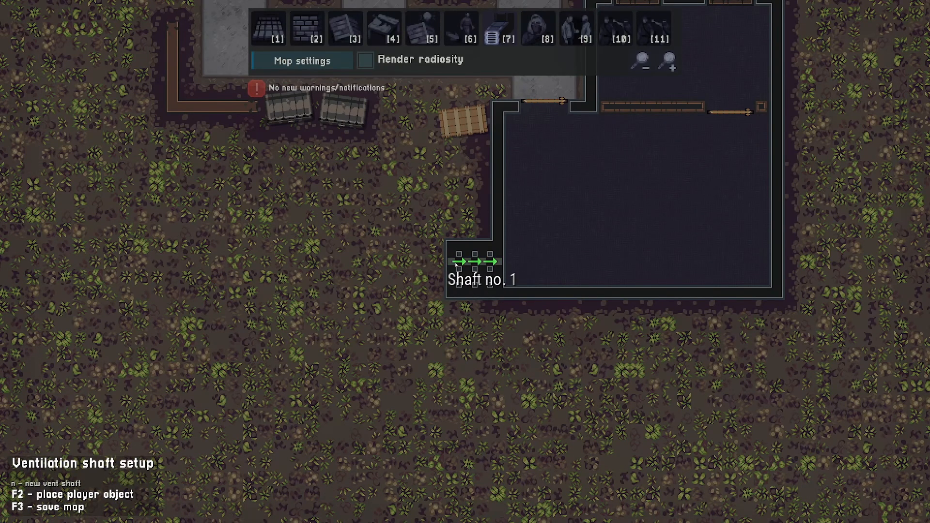
key("4")
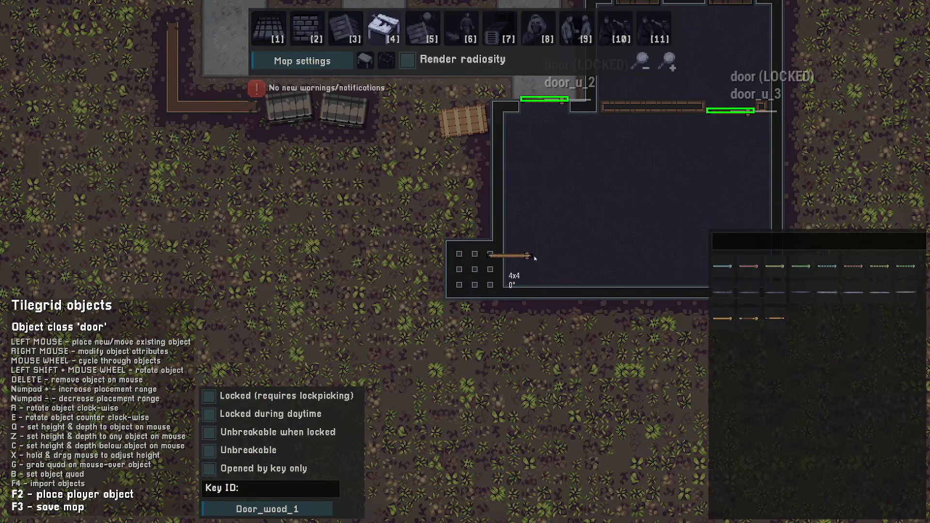
scroll(453, 259, "up", 2)
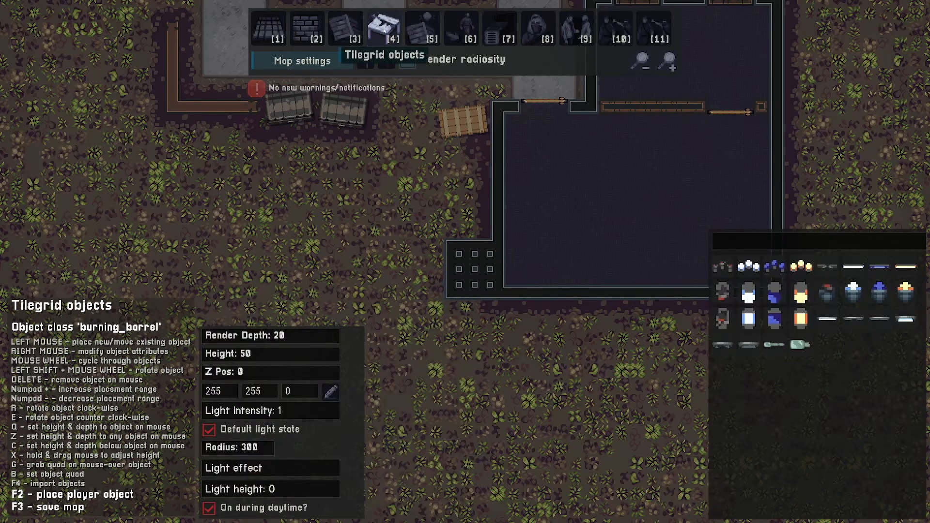
scroll(416, 214, "up", 3)
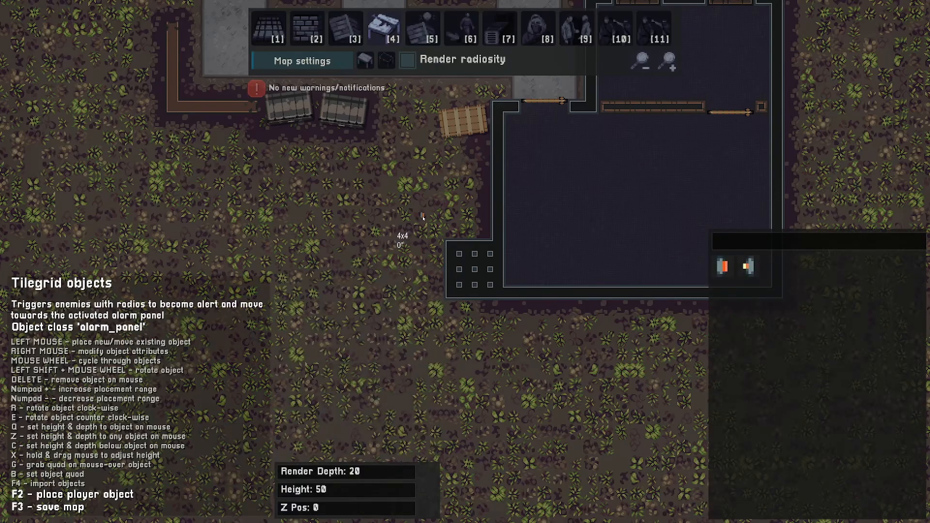
scroll(415, 215, "up", 3)
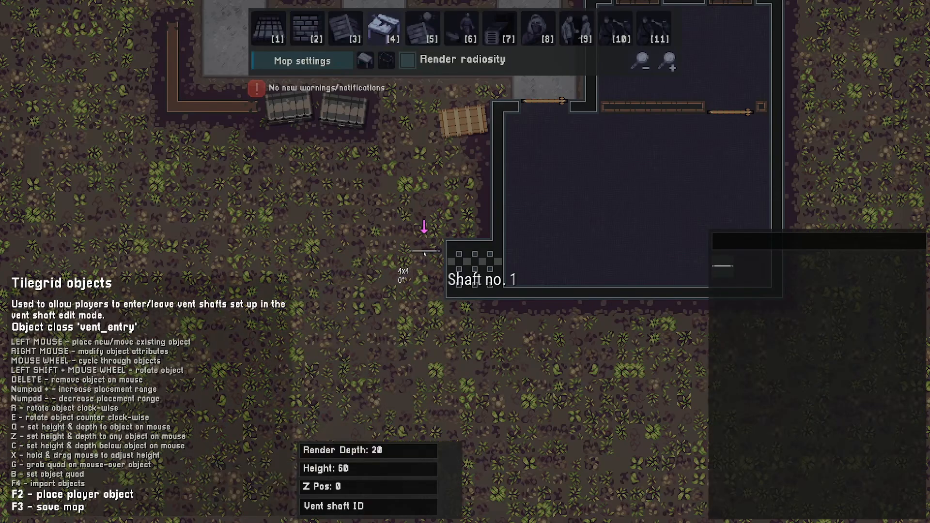
scroll(410, 246, "down", 7, "shift")
scroll(410, 246, "up", 1, "shift")
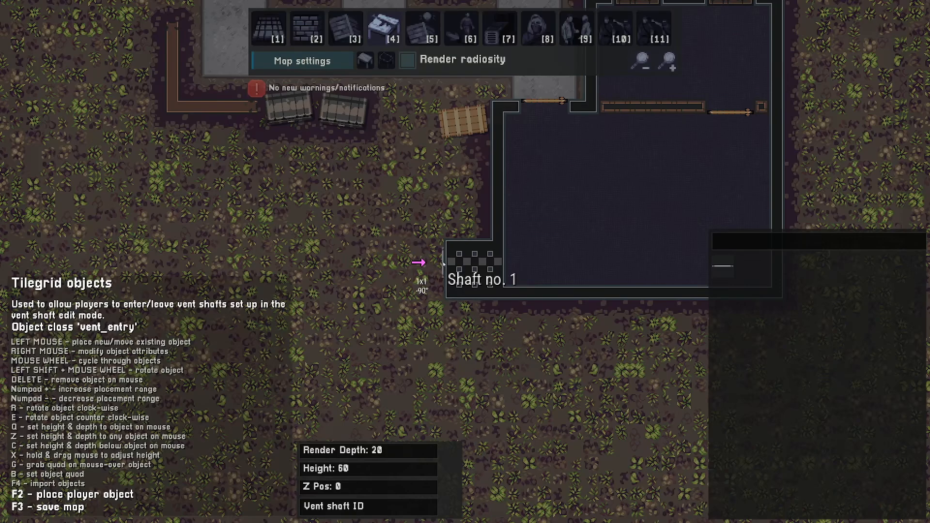
left_click(444, 263)
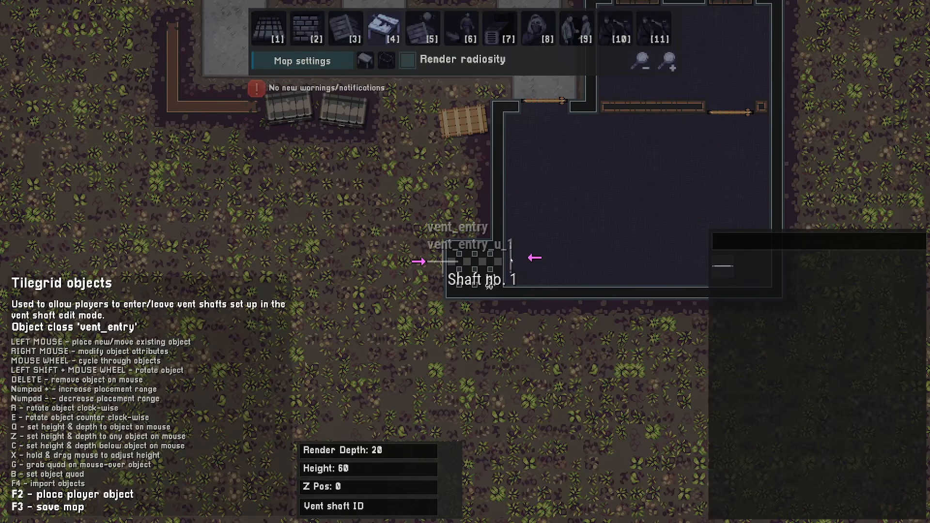
left_click(507, 263)
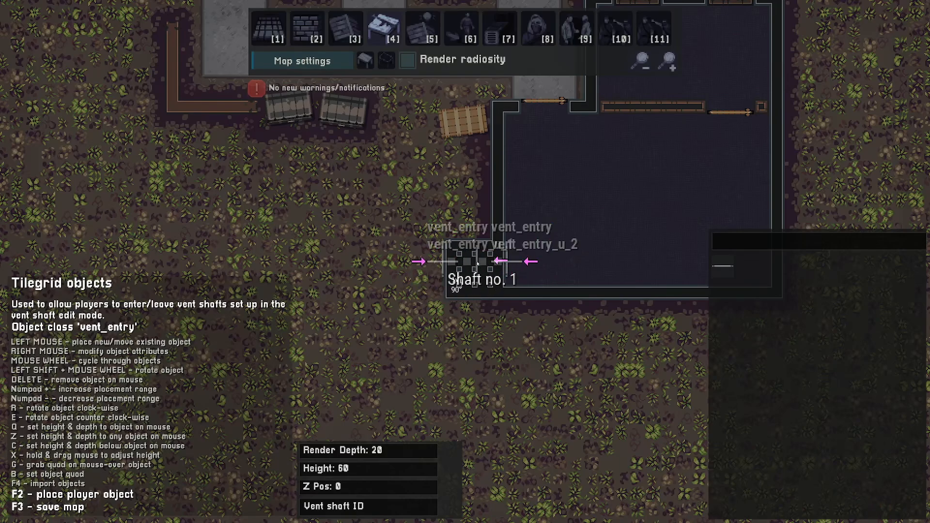
- Set the first vent entry's vent shaft ID to 1
right_click(441, 264)
left_click(477, 370)
type("1")
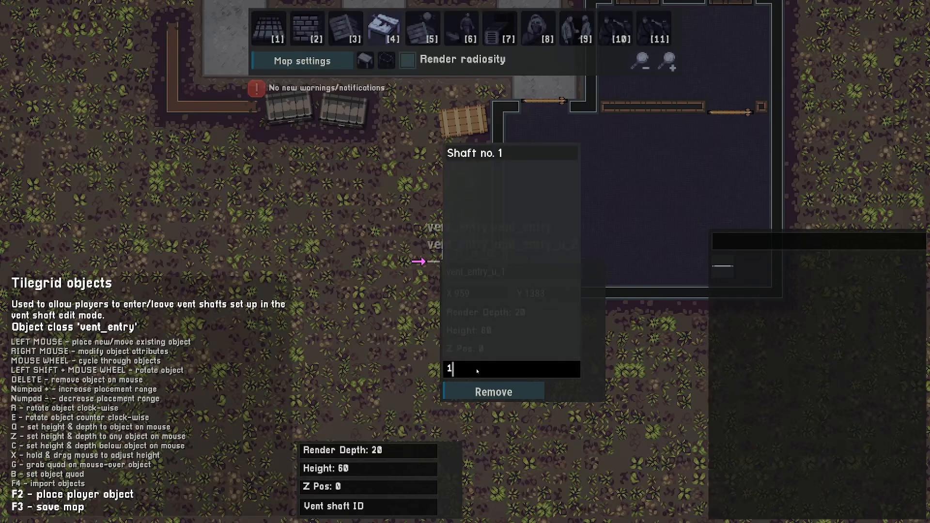
left_click(493, 155)
key("d")
key("s")
key("Escape")
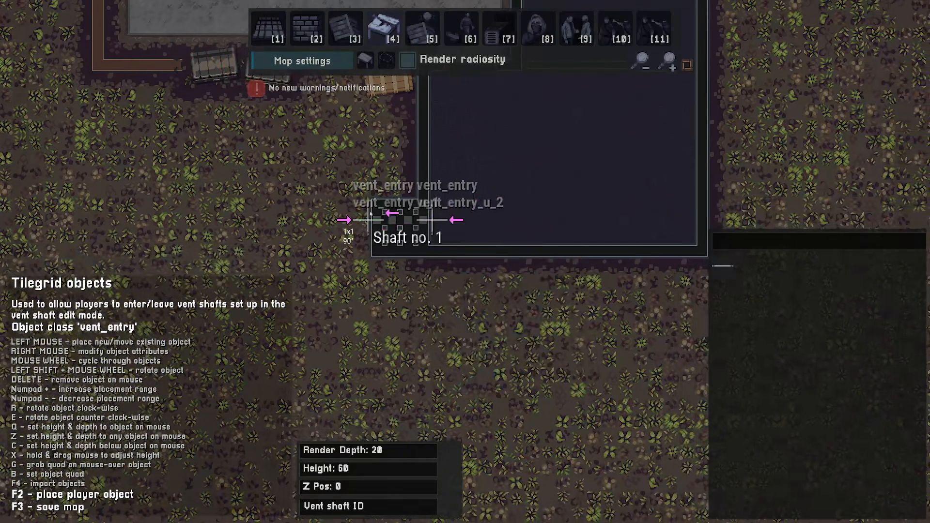
- Set the second vent entry's vent shaft ID to 1
right_click(431, 222)
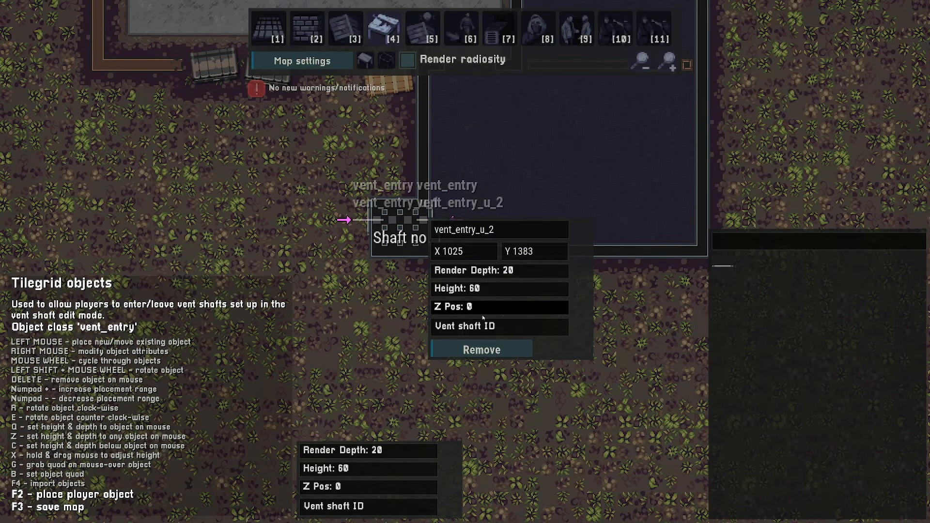
left_click(498, 329)
type("1")
left_click(510, 112)
key("w")
key("a")
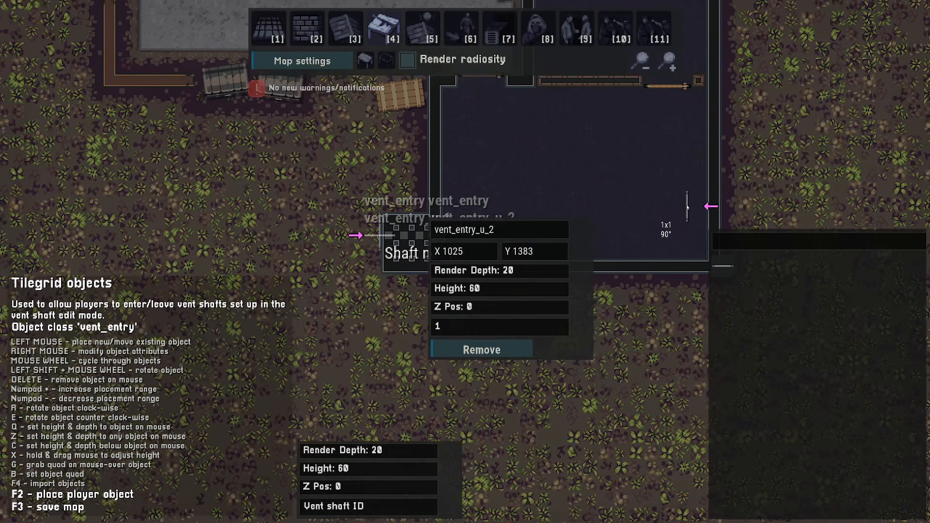
key("Escape")
key("w")
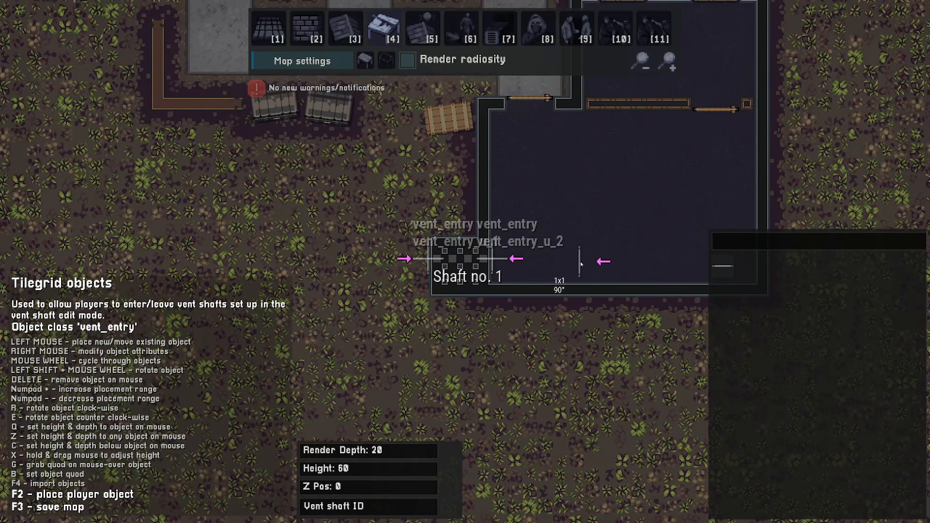
key("2")
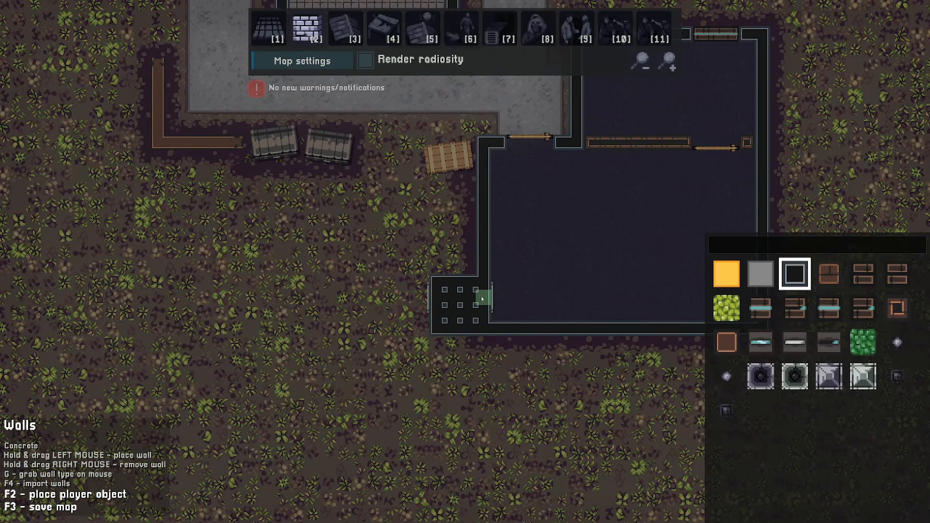
key("4")
key("s")
key("d")
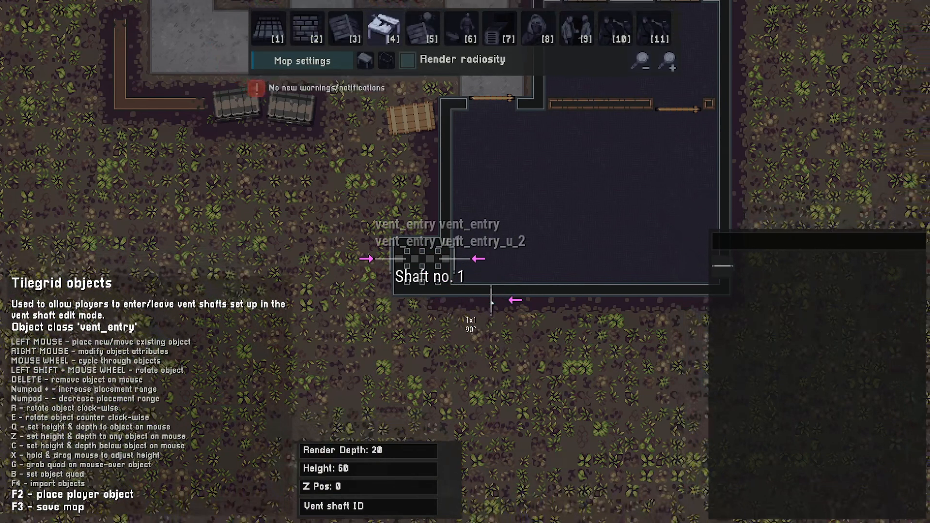
key("w")
key("a")
key("s")
key("d")
scroll(498, 263, "down", 4)
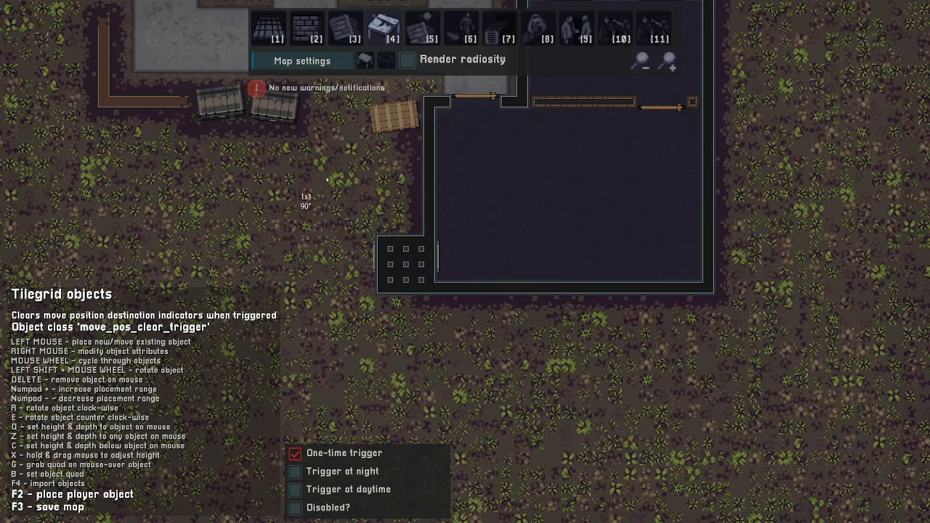
- Search decor sprites for vent and place vent grate decorations at both ends of the ventilation shaft
scroll(326, 179, "down", 5)
scroll(325, 180, "down", 4)
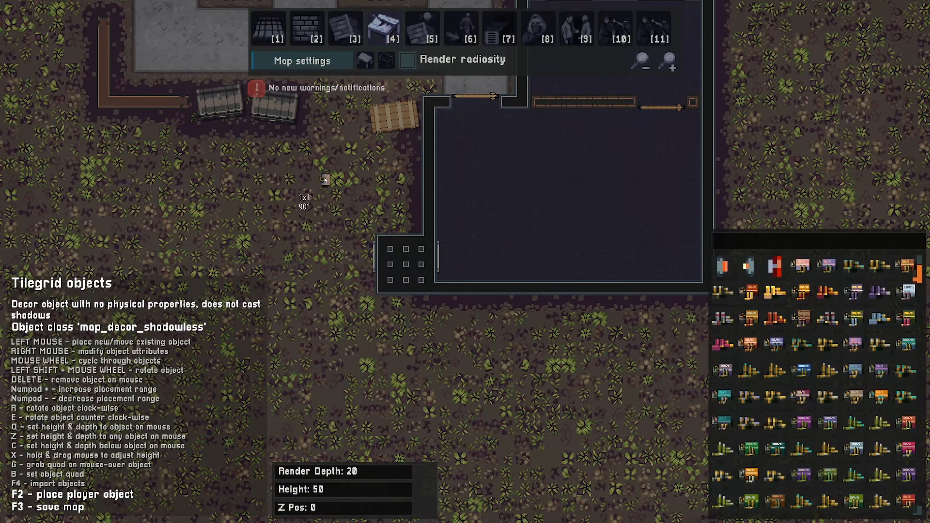
left_click(727, 240)
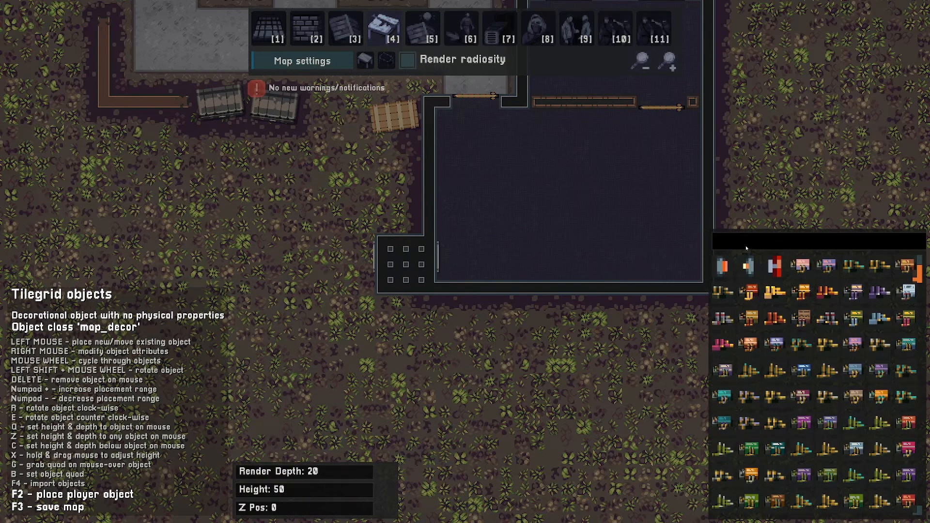
type("vent")
left_click(796, 267)
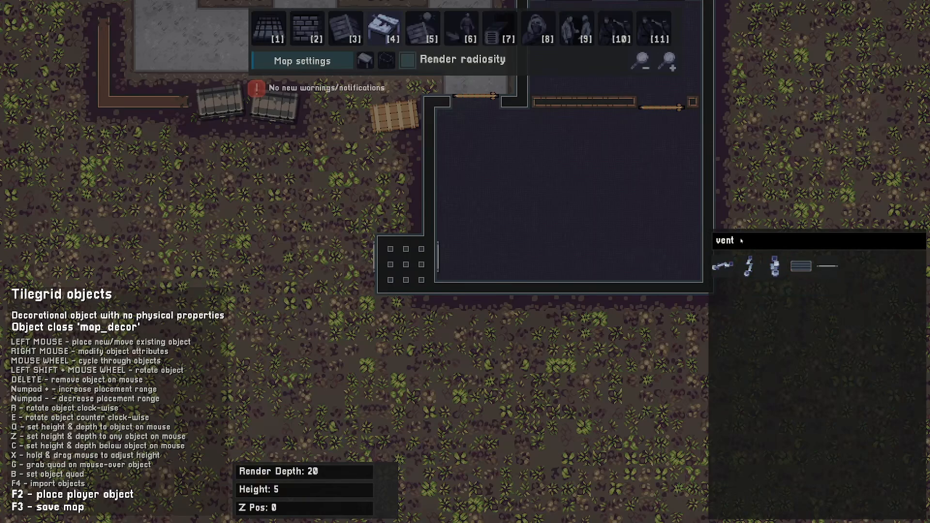
left_click(451, 257)
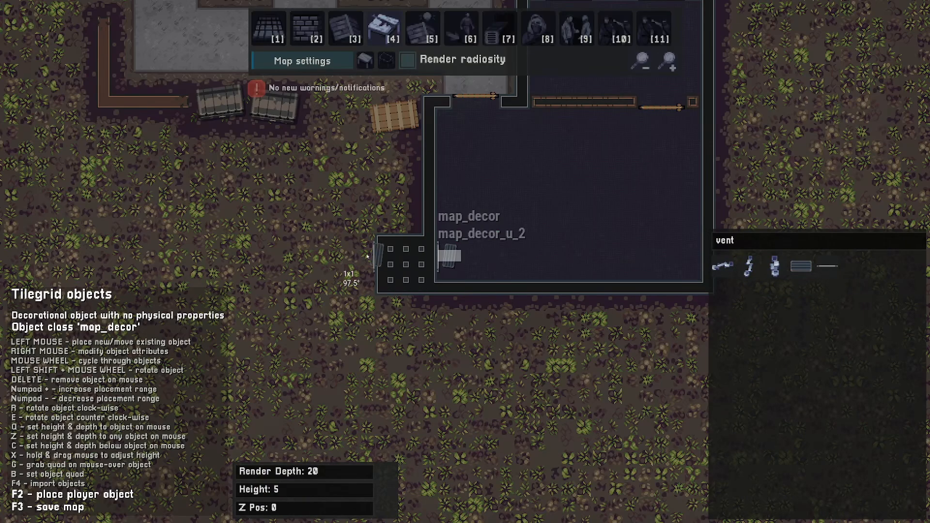
left_click(363, 258)
key("a")
key("w")
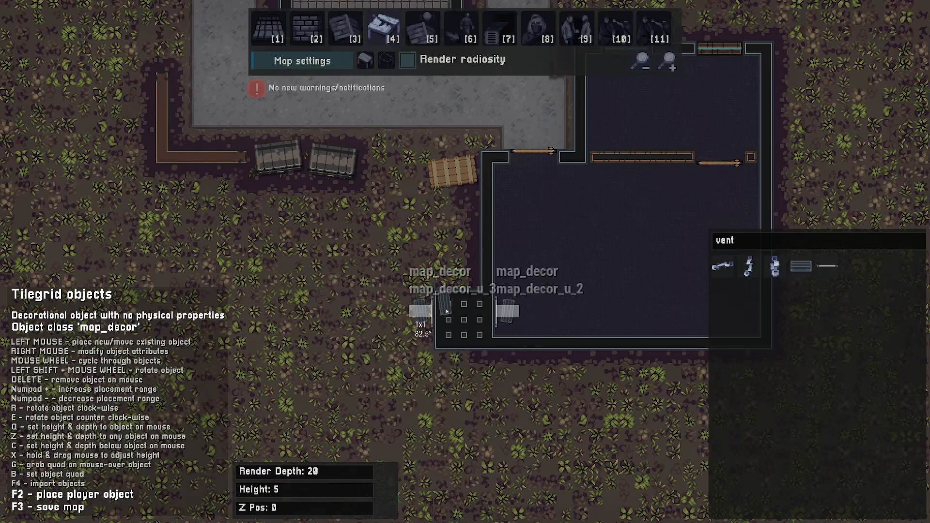
key("d")
key("s")
key("a")
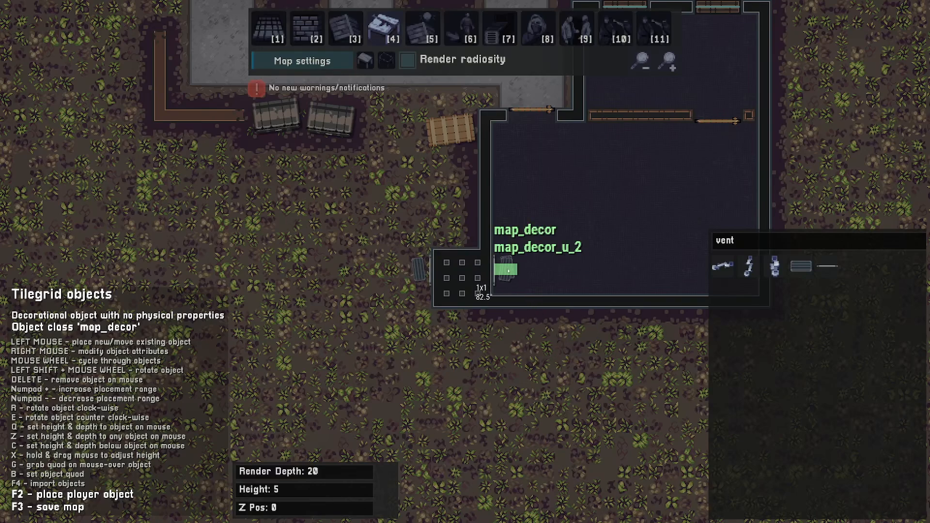
key("w")
key("d")
key("q")
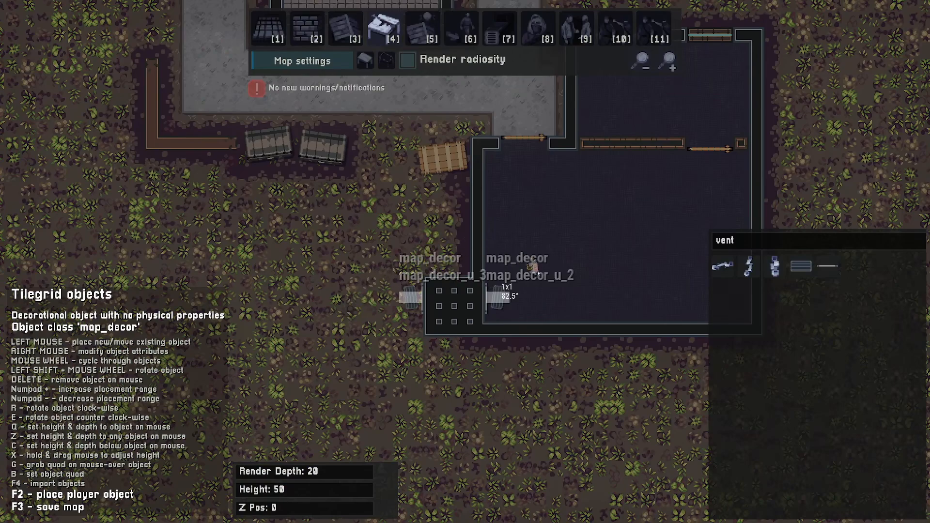
key("d")
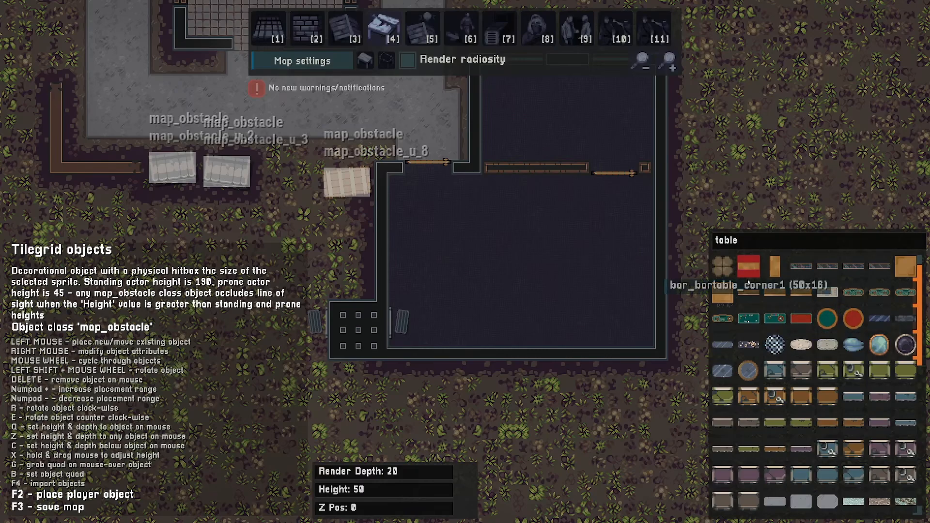
- Search obstacles for cubicle and place cubicle divider walls between the desks inside the enclosure
scroll(783, 336, "down", 12)
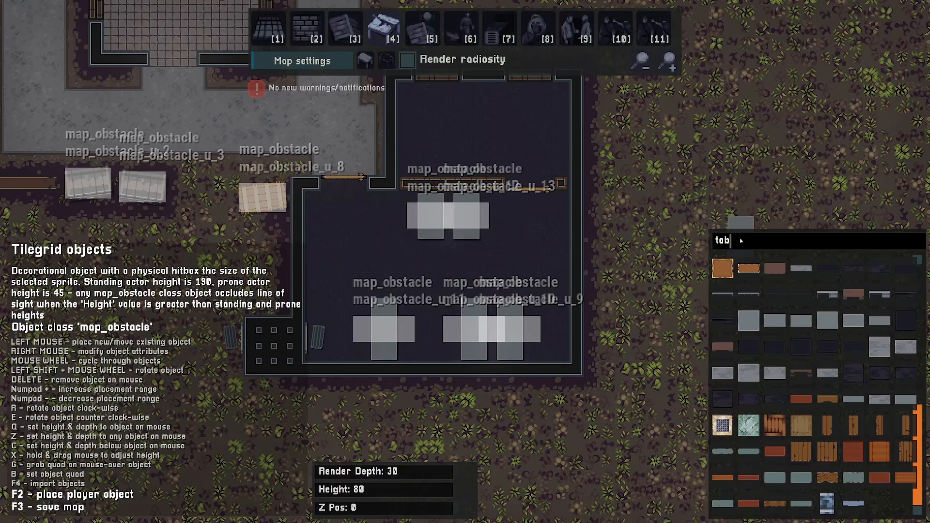
key("BackSpace")
key("BackSpace")
key("BackSpace")
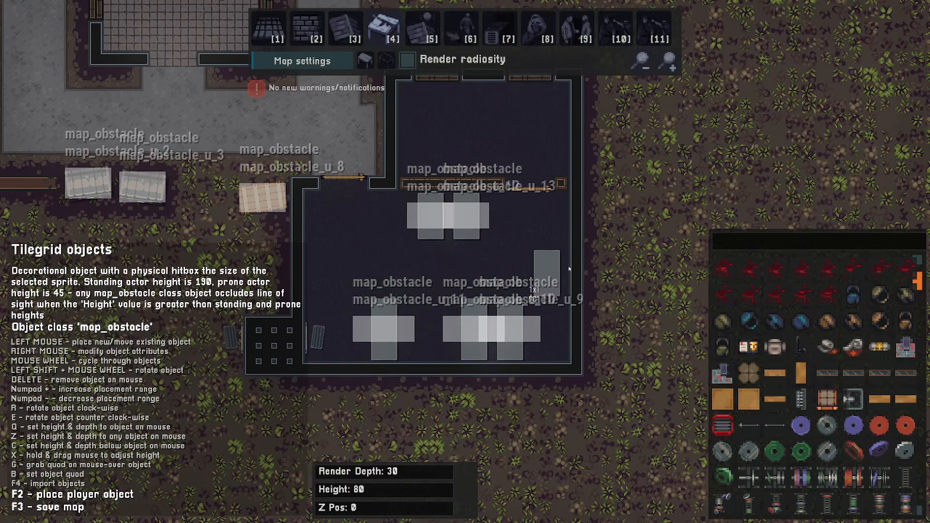
type("cubicle")
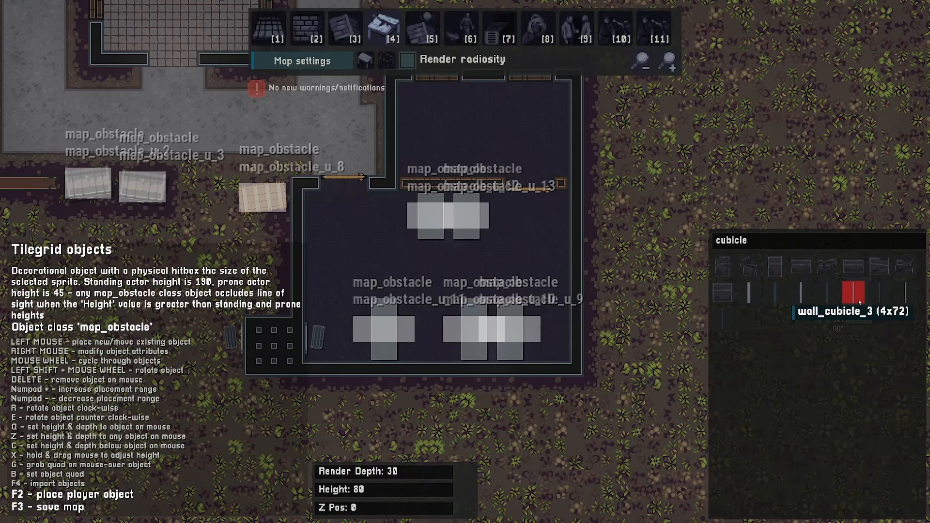
left_click(723, 317)
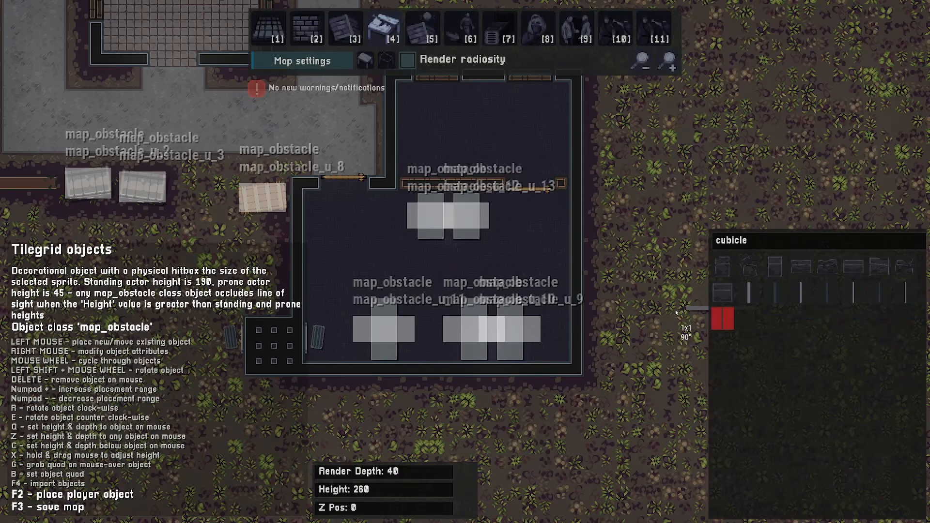
scroll(495, 276, "down", 3, "shift")
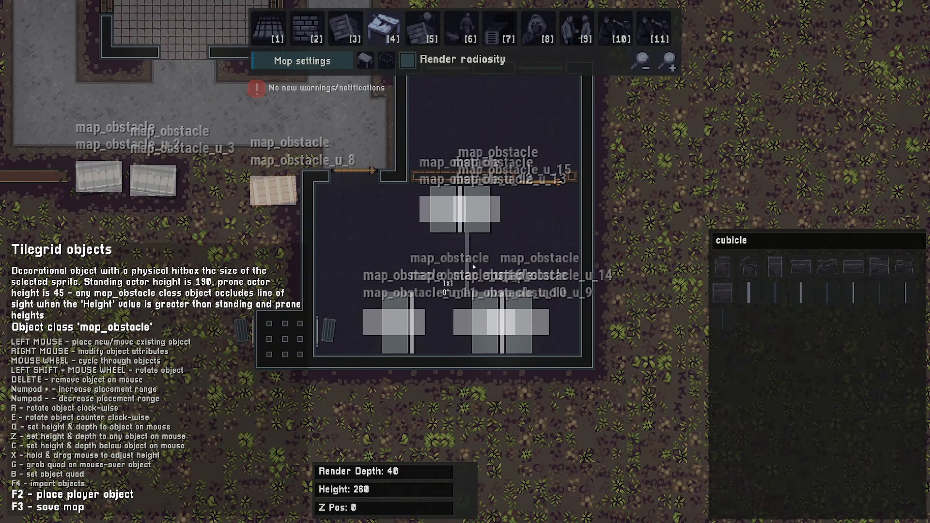
key("a")
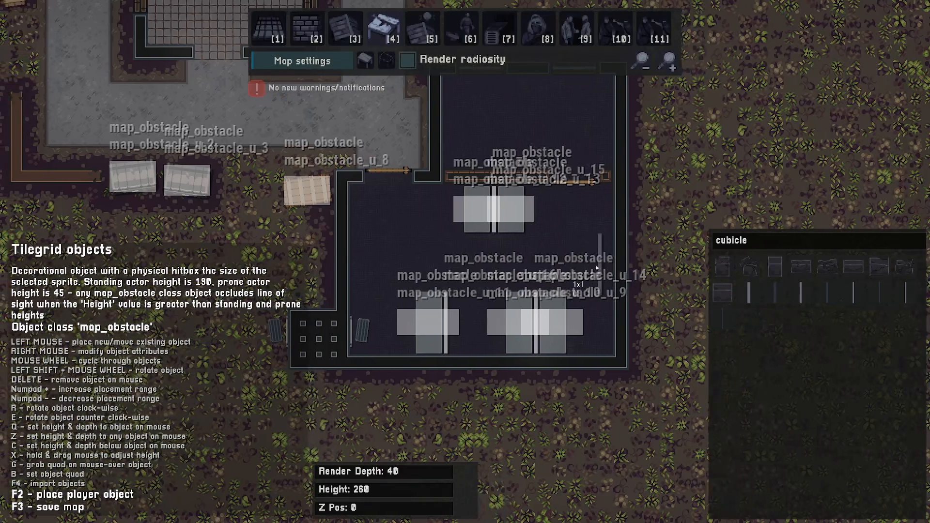
scroll(548, 245, "down", 3)
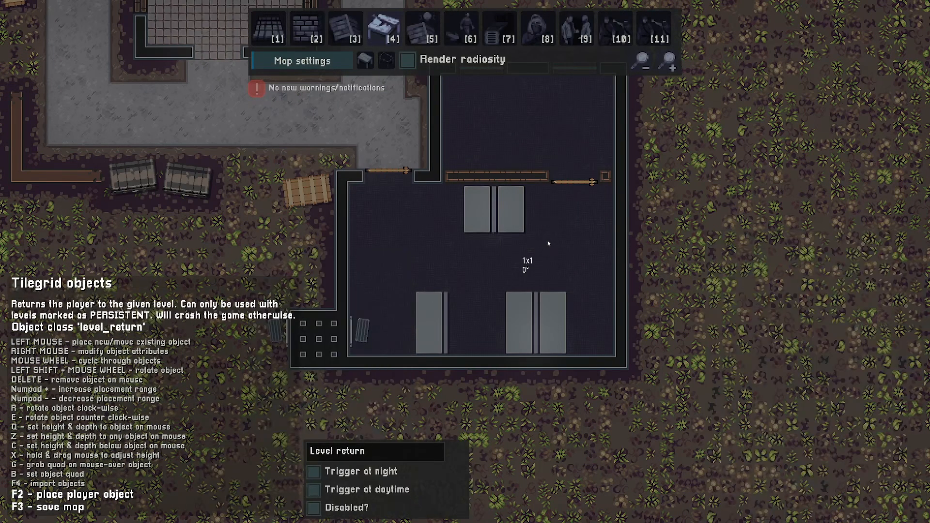
- Enable radiosity rendering and compute the level lighting from the map settings
left_click(405, 61)
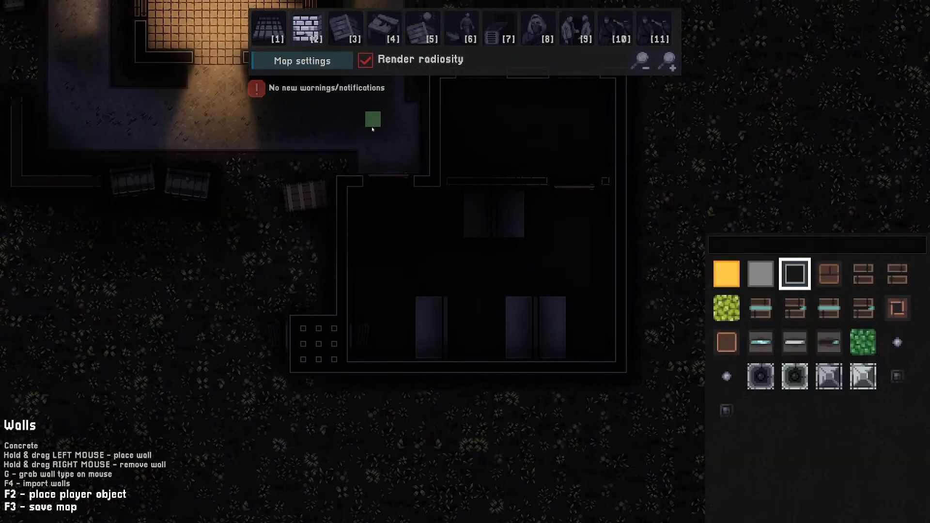
left_click(305, 61)
scroll(317, 272, "down", 3)
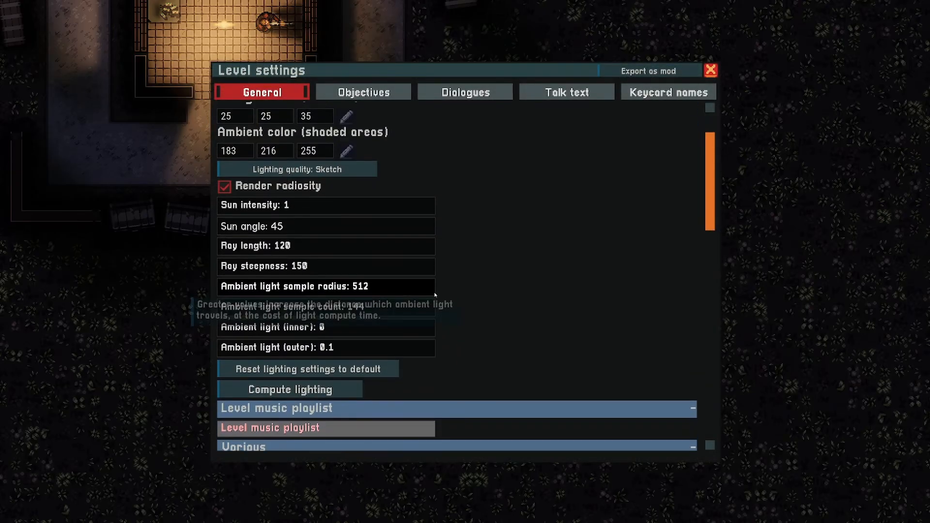
left_click(299, 375)
key("Escape")
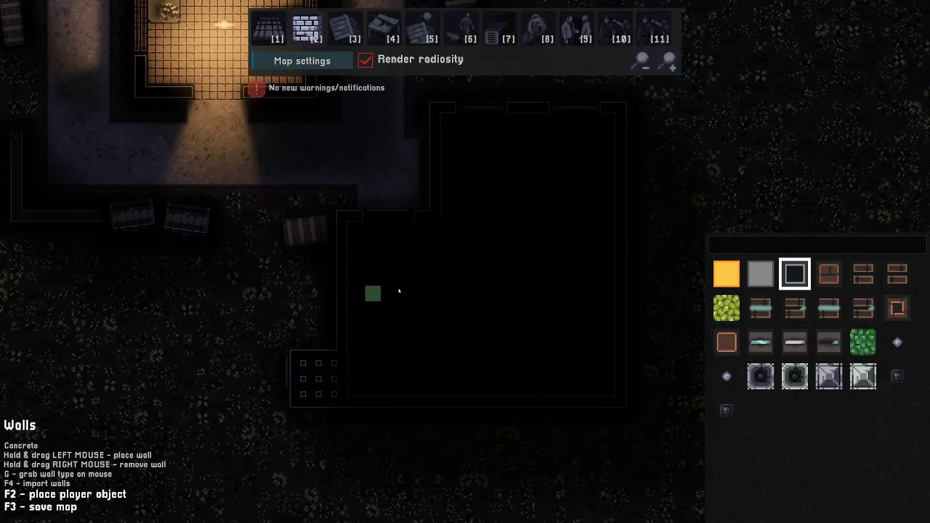
- Select the ceiling lamp object and set its light colour to Cold 2 and its radius to 160
key("4")
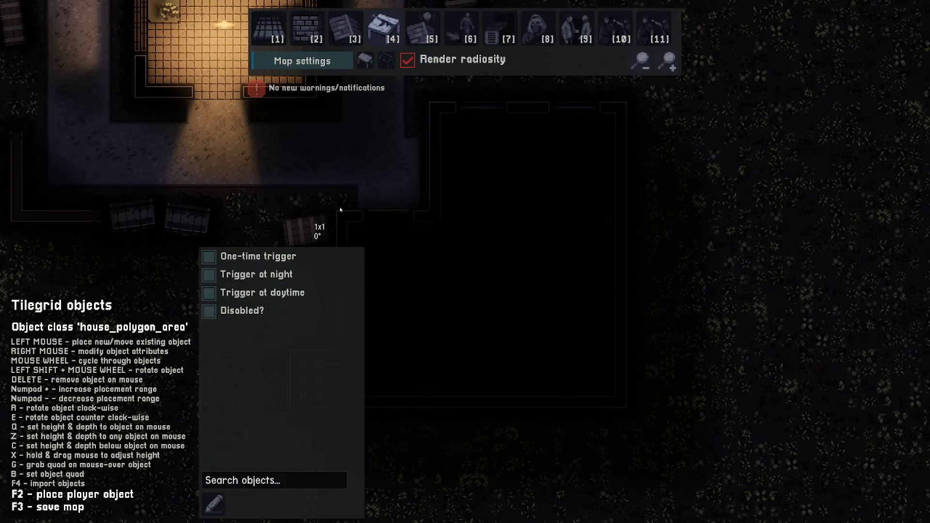
scroll(441, 251, "down", 5)
scroll(442, 250, "down", 4)
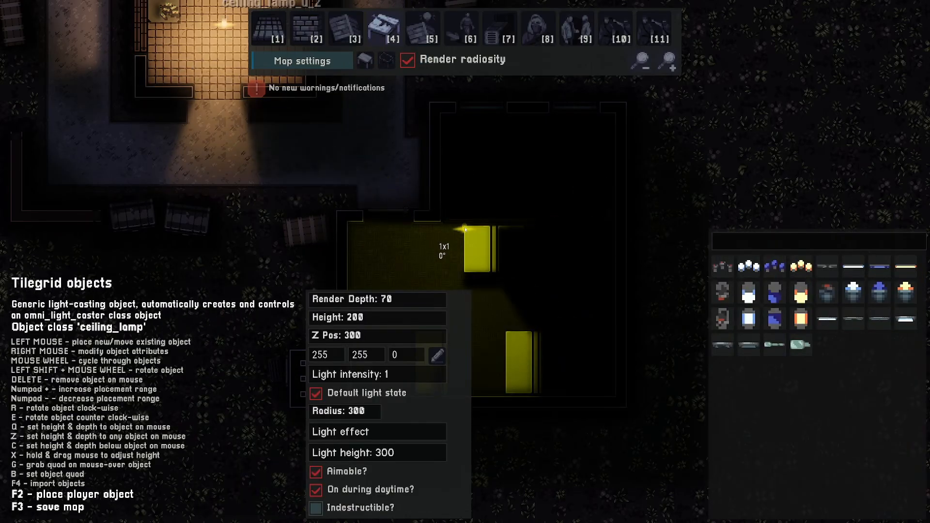
left_click(361, 411)
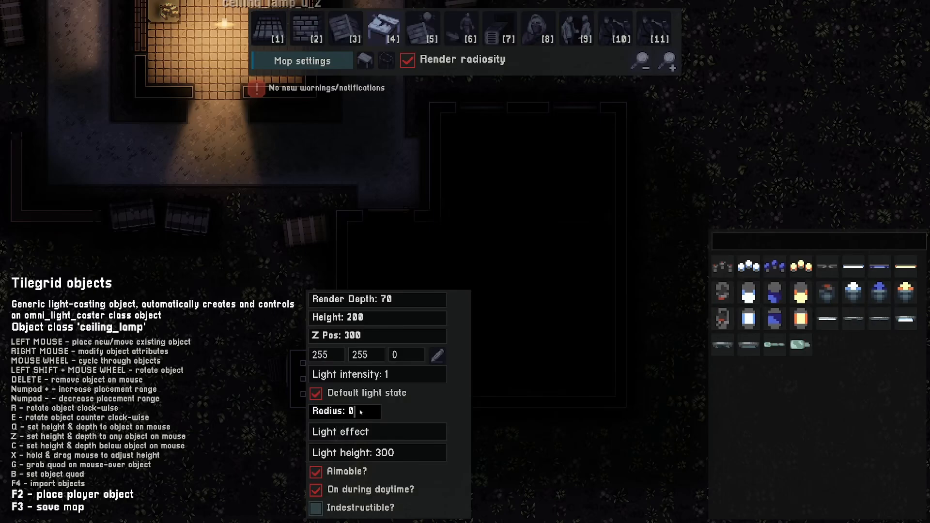
type("180")
left_click(440, 358)
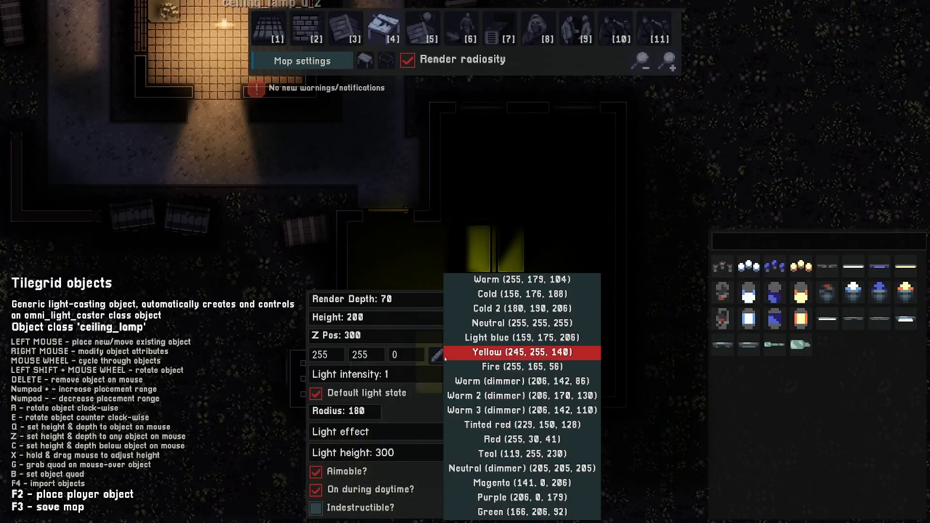
left_click(502, 308)
left_click(366, 411)
key("BackSpace")
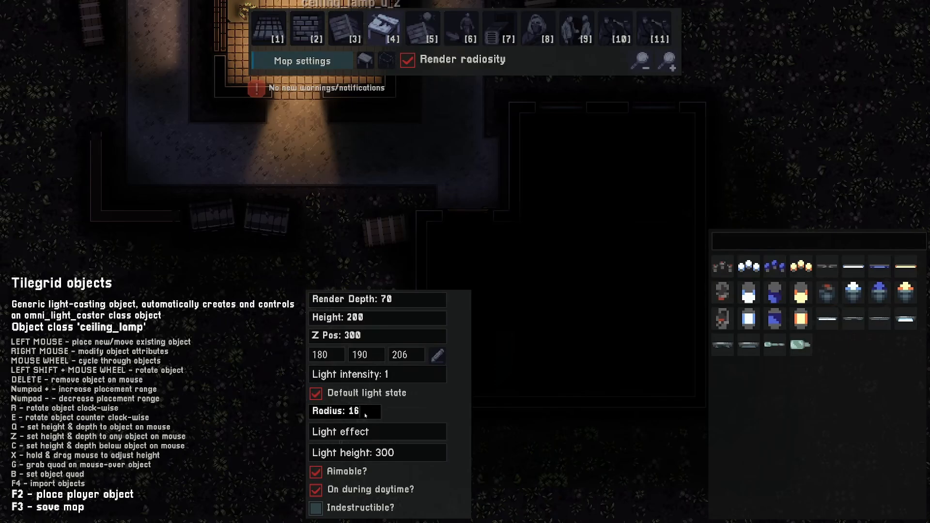
type("0")
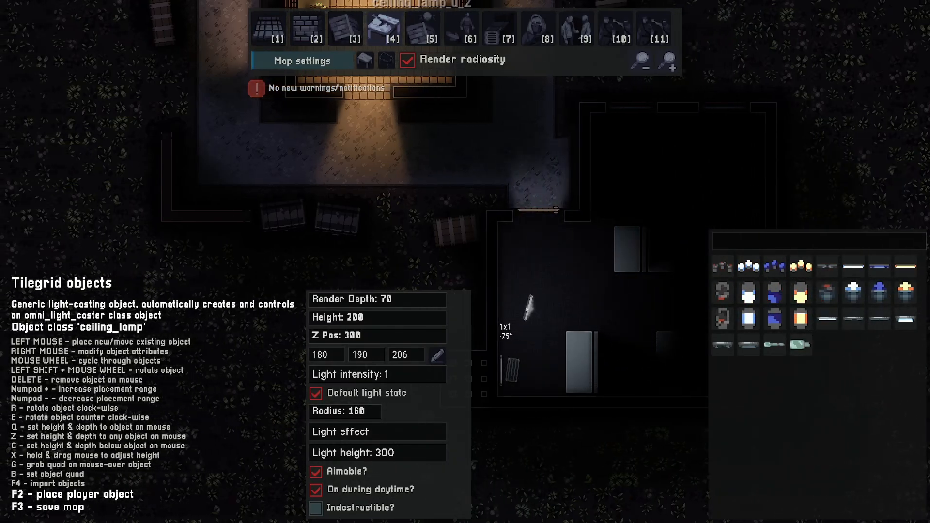
type("e")
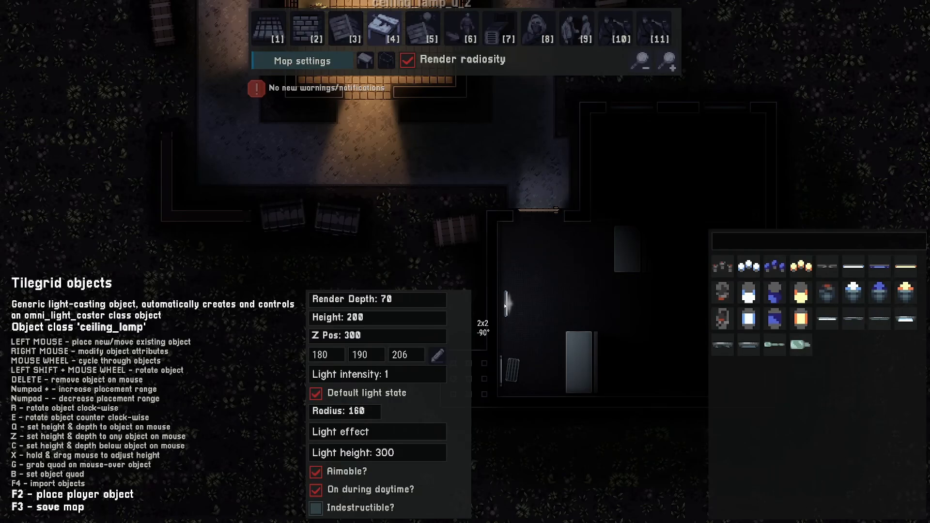
- Place a rotated ceiling lamp on the enclosure's west inner wall
left_click(407, 60)
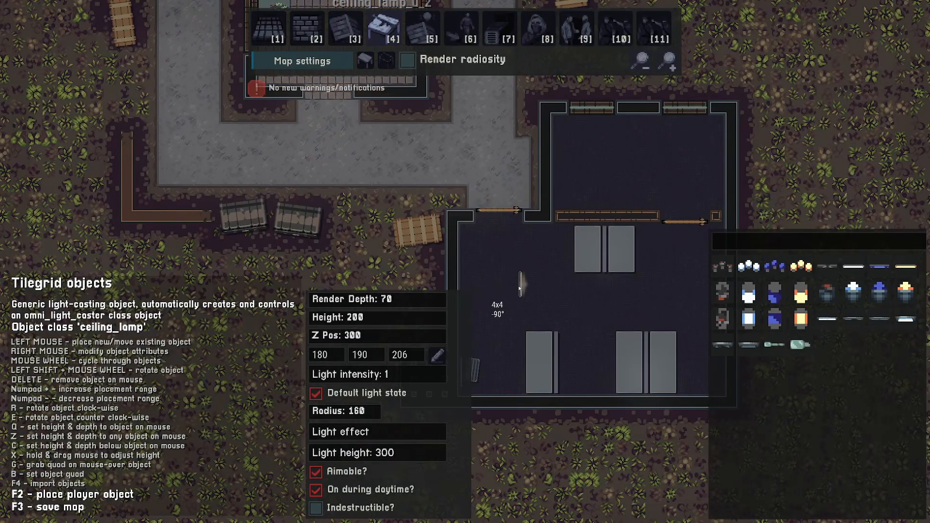
left_click(483, 311)
key("d")
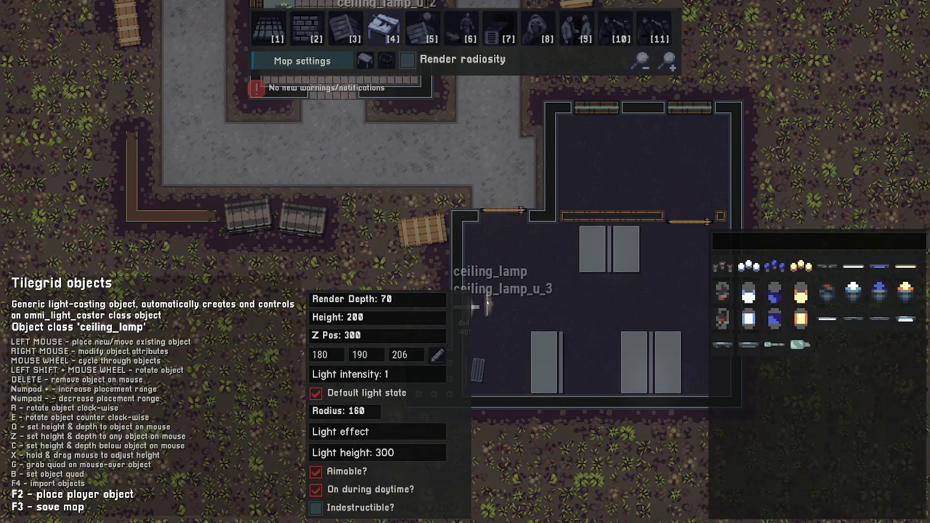
- Rotate the lamp the opposite way and place a second one on the enclosure's east inner wall
left_click(408, 61)
key("e")
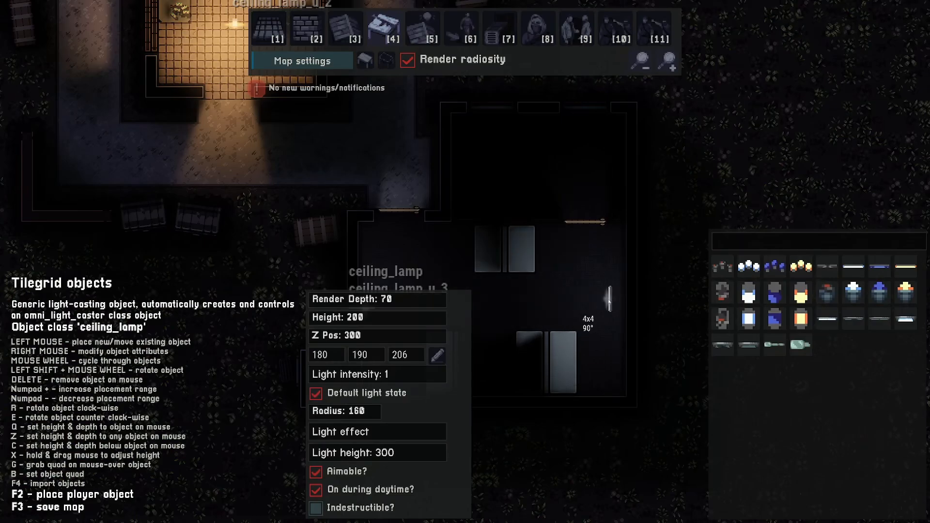
key("e")
key("e")
key("e")
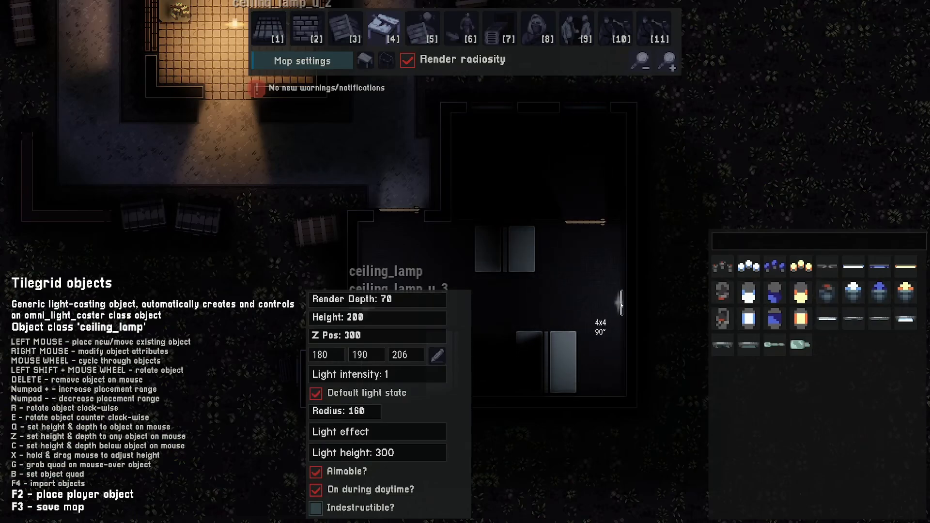
left_click(620, 304)
left_click(407, 60)
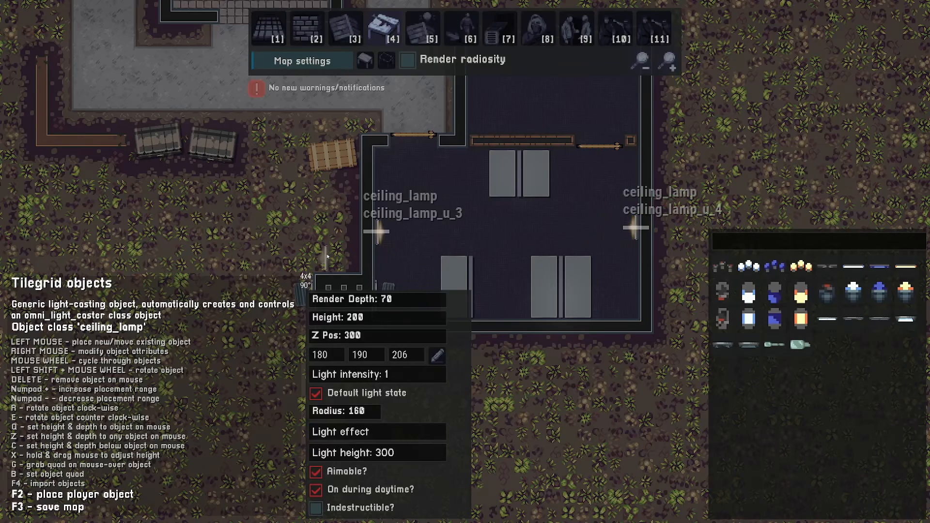
- Nudge both wall lamps and the west lamp's omni light caster so they sit flush against the side walls
scroll(300, 232, "down", 3)
scroll(311, 226, "down", 4)
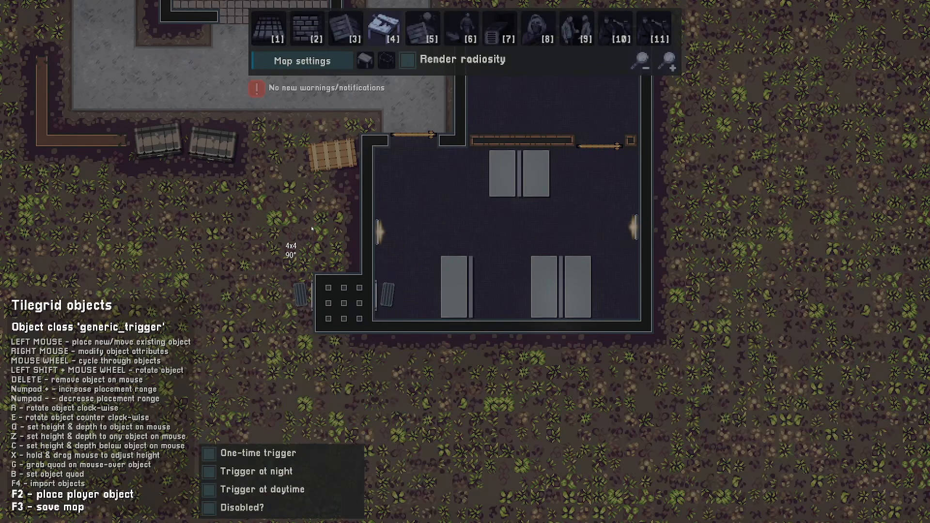
scroll(311, 226, "down", 4)
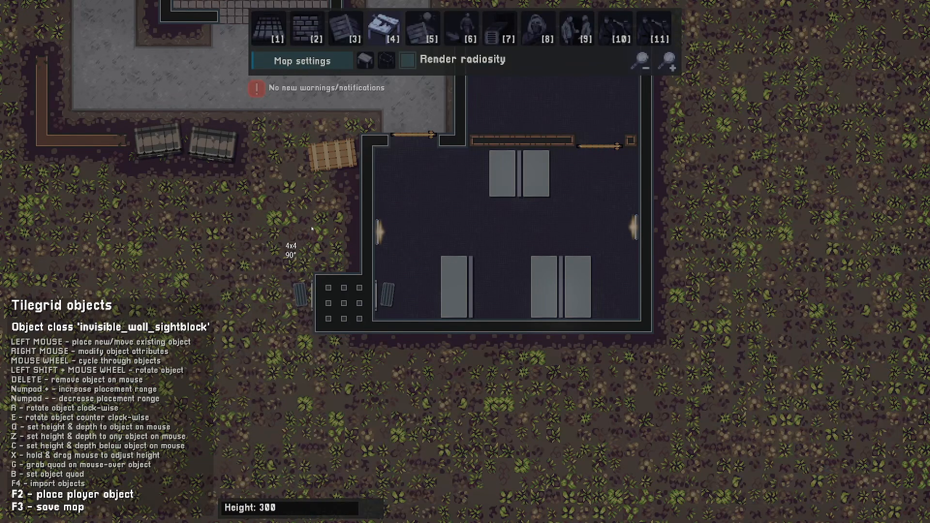
scroll(311, 226, "down", 4)
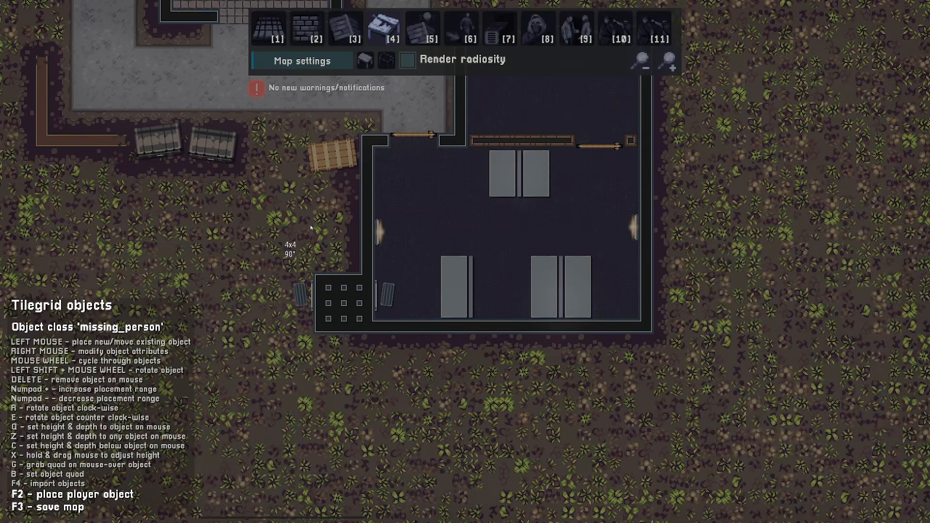
left_click_drag(376, 234, 382, 233)
key("KP_Subtract")
left_click_drag(637, 229, 631, 229)
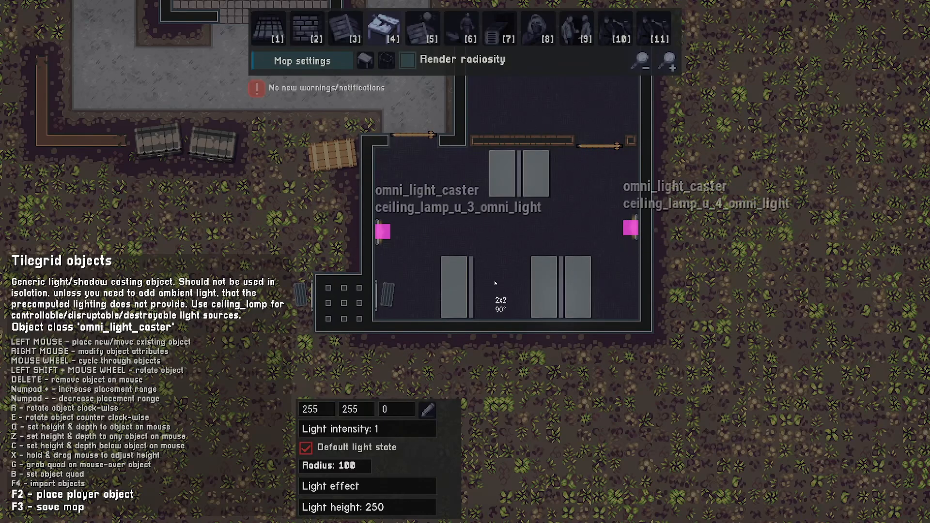
left_click_drag(382, 231, 367, 235)
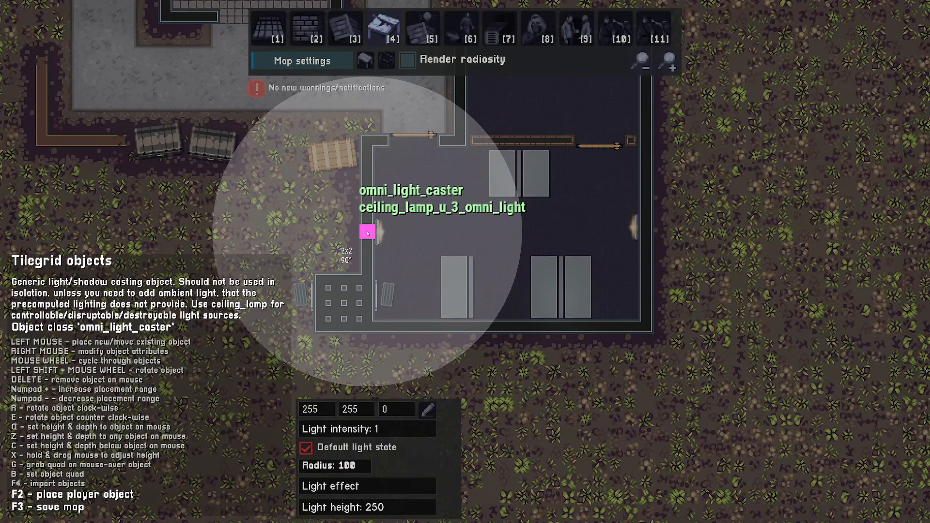
- Move the west wall lamp's omni light caster slightly inward so it sits on the lamp
left_click_drag(367, 234, 382, 233)
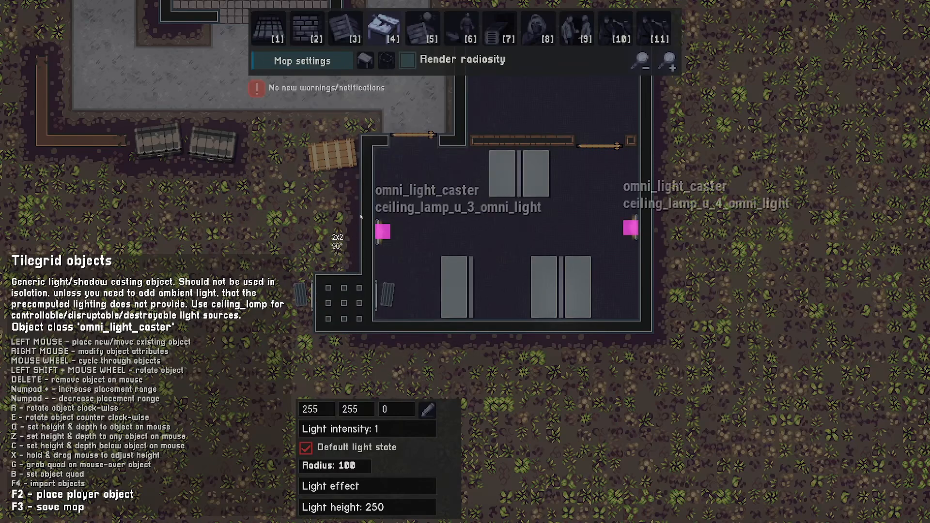
key("w")
key("d")
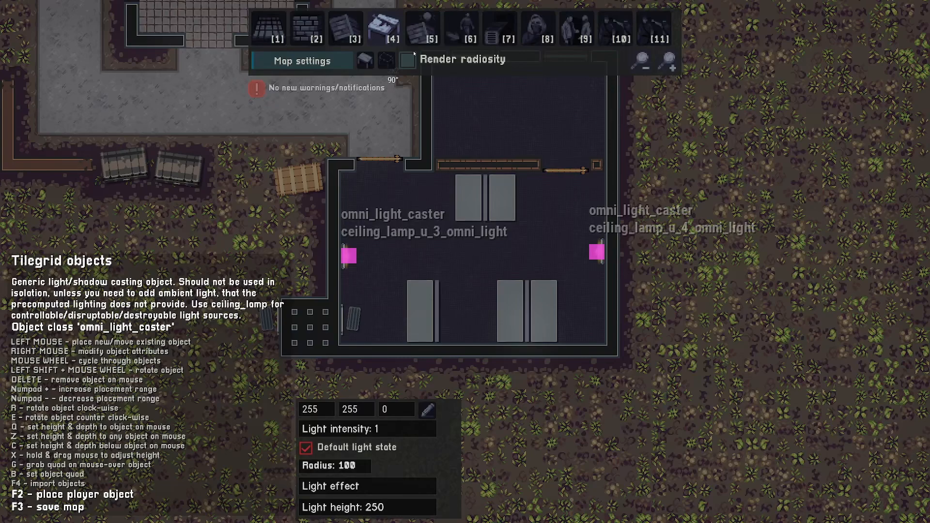
- Enable radiosity rendering and compute the level lighting from the map settings
key("2")
left_click(366, 61)
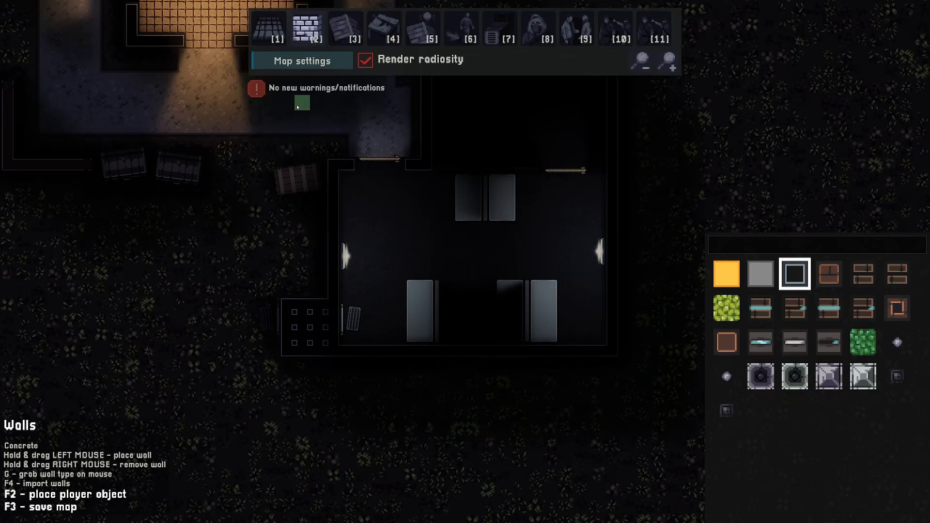
left_click(303, 60)
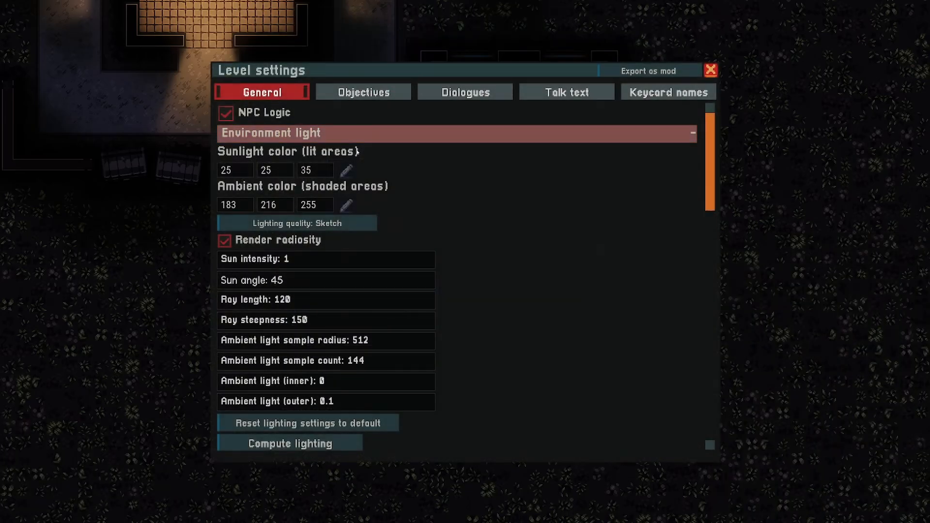
scroll(320, 286, "down", 5)
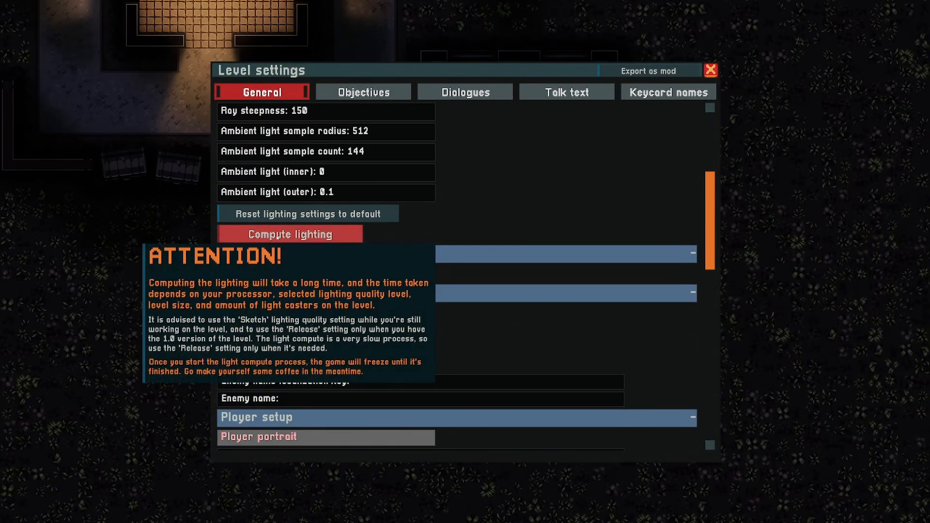
left_click(277, 234)
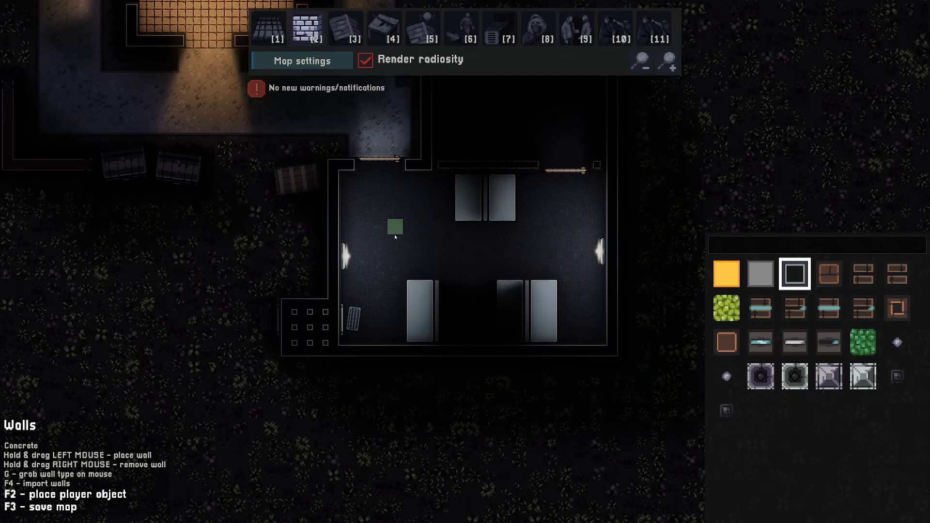
- Pan around the building and enclosure to inspect the computed lighting
key("w")
key("d")
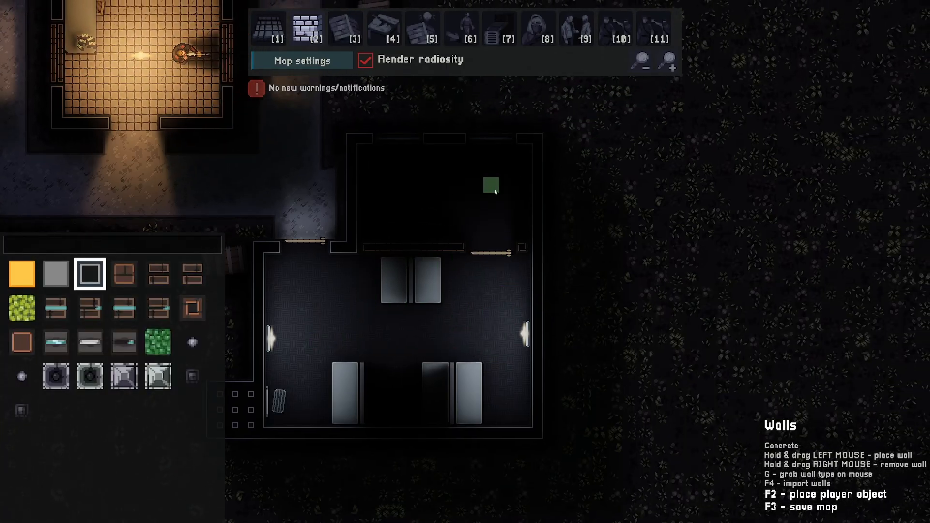
key("a")
key("s")
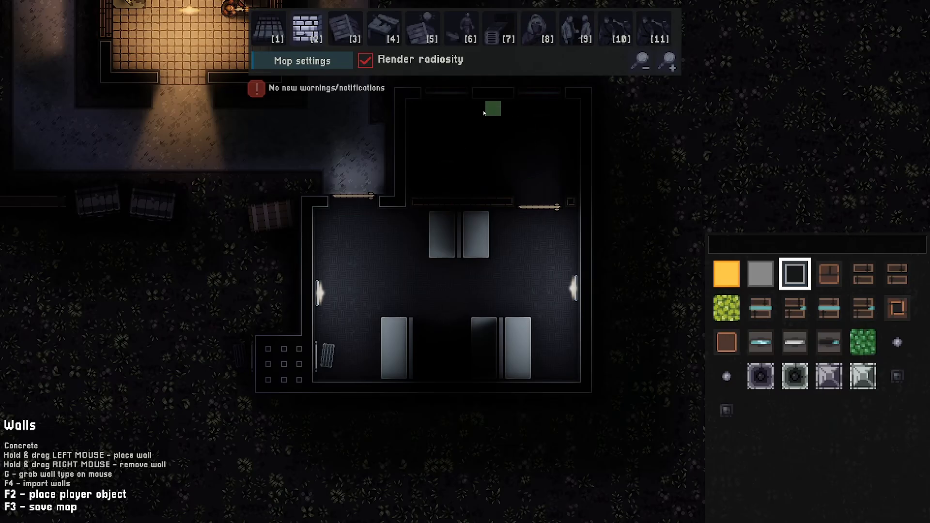
key("w")
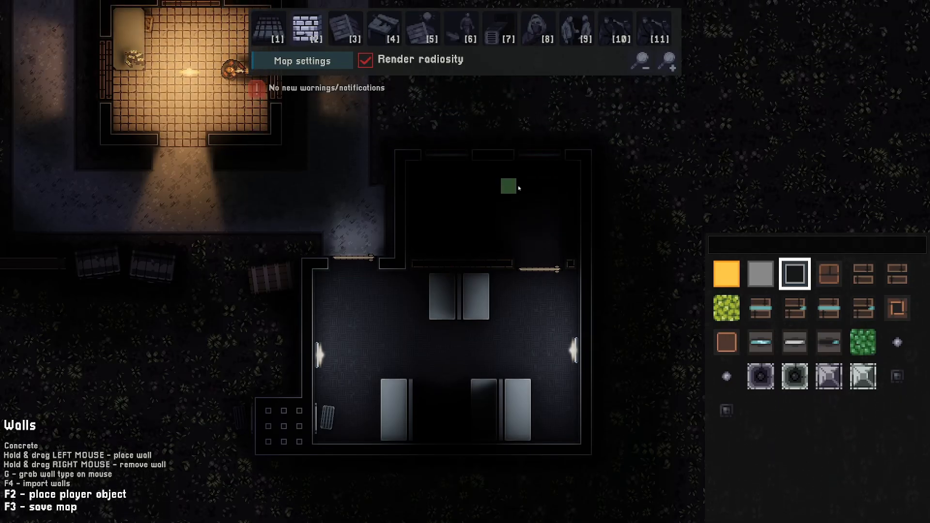
key("w")
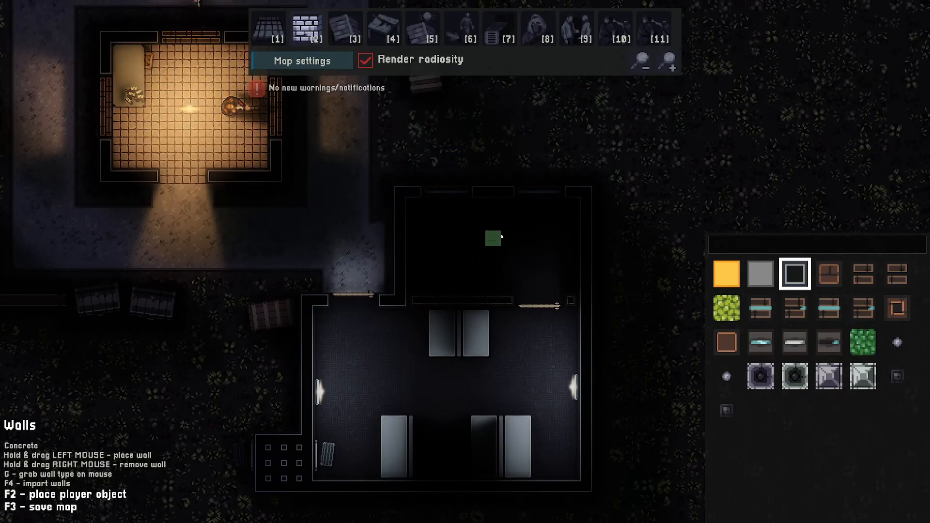
key("s")
key("a")
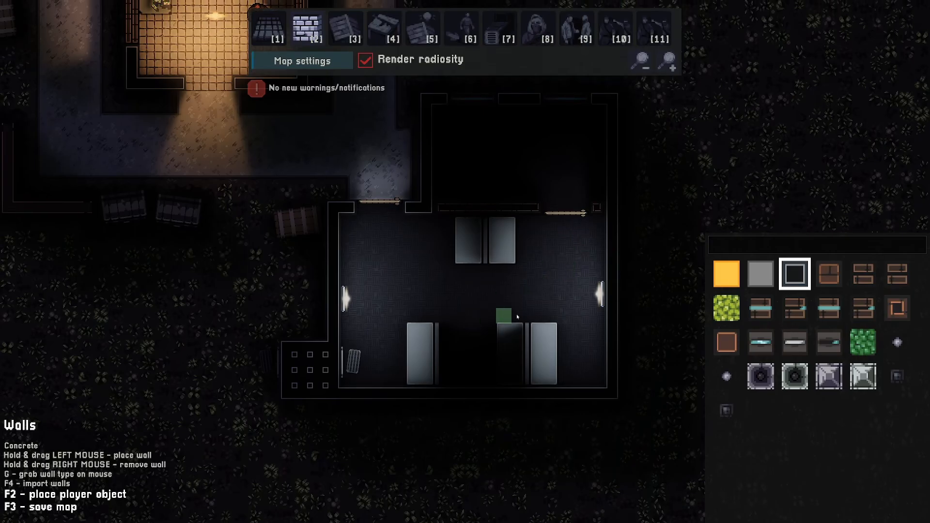
- Save the map and test-play from inside the enclosure as the player, then return to the editor
key("F3")
left_click(501, 289)
left_click(514, 320)
key("F2")
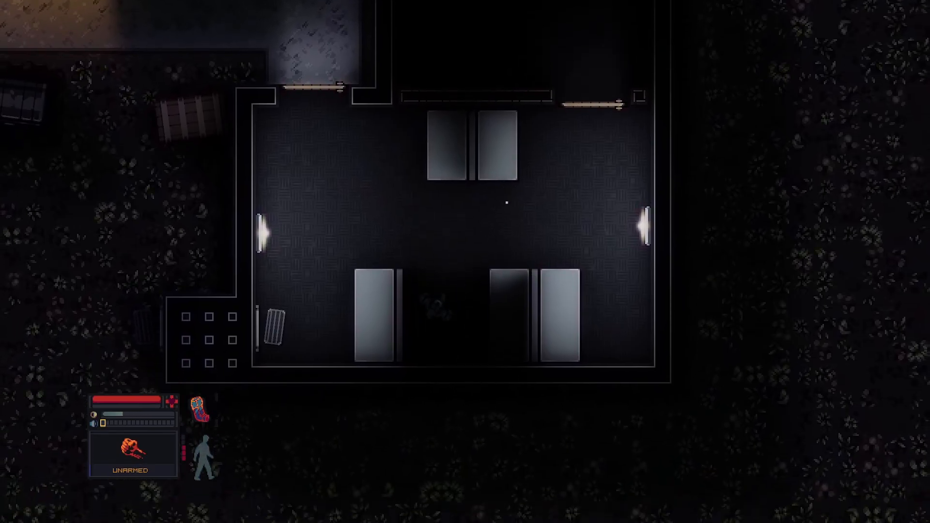
key("s")
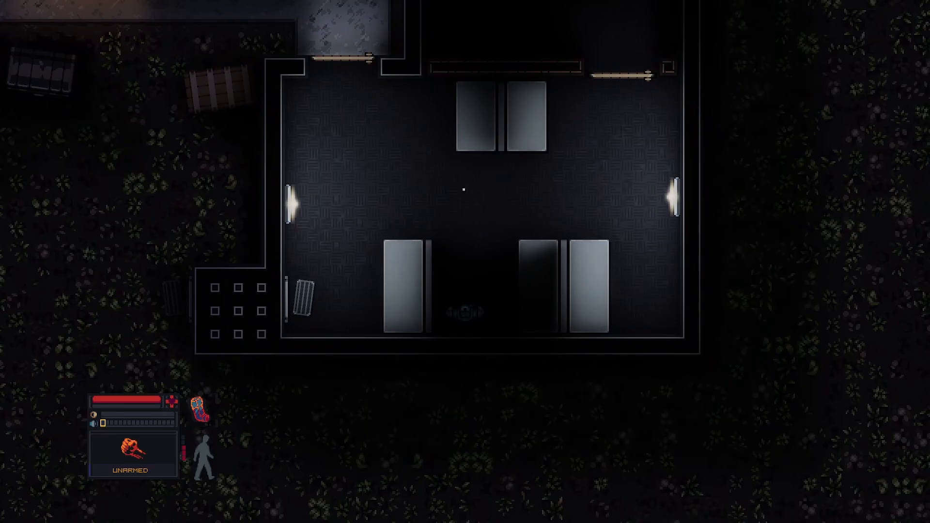
key("F2")
key("s")
key("d")
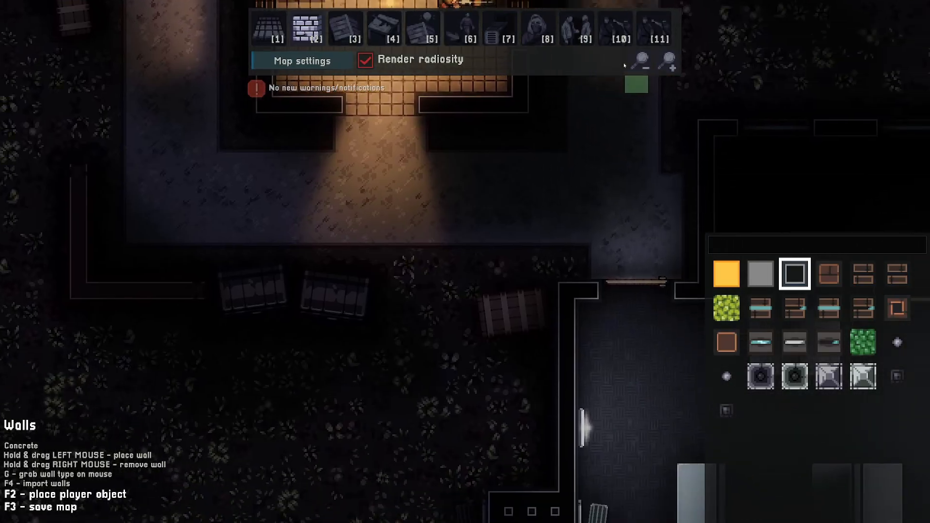
- Set the radius of both wall lamps' omni light casters to 180
left_click(639, 61)
key("4")
key("d")
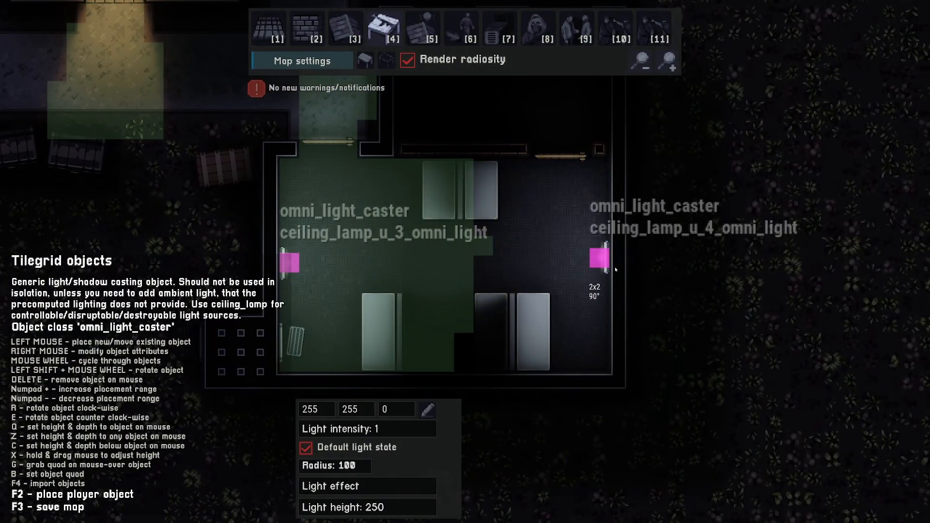
right_click(606, 259)
left_click(666, 370)
key("BackSpace")
key("BackSpace")
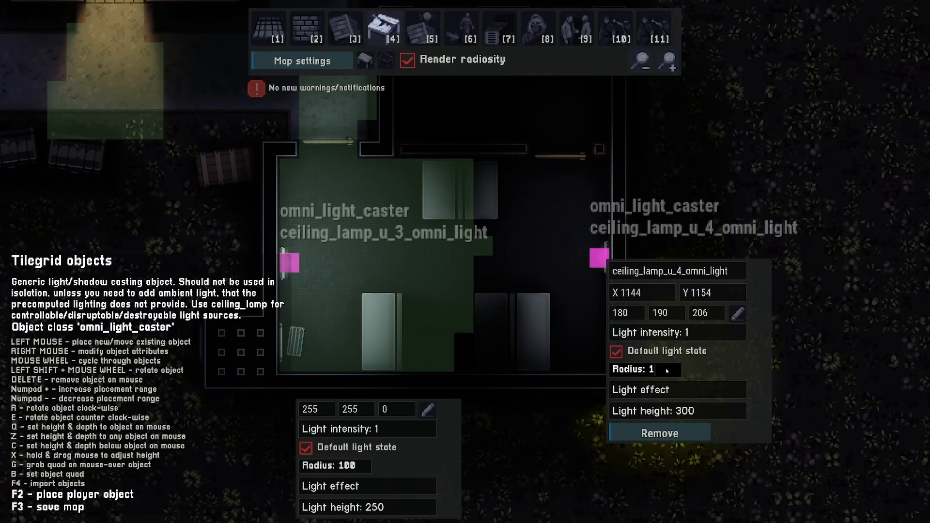
type("80")
right_click(294, 266)
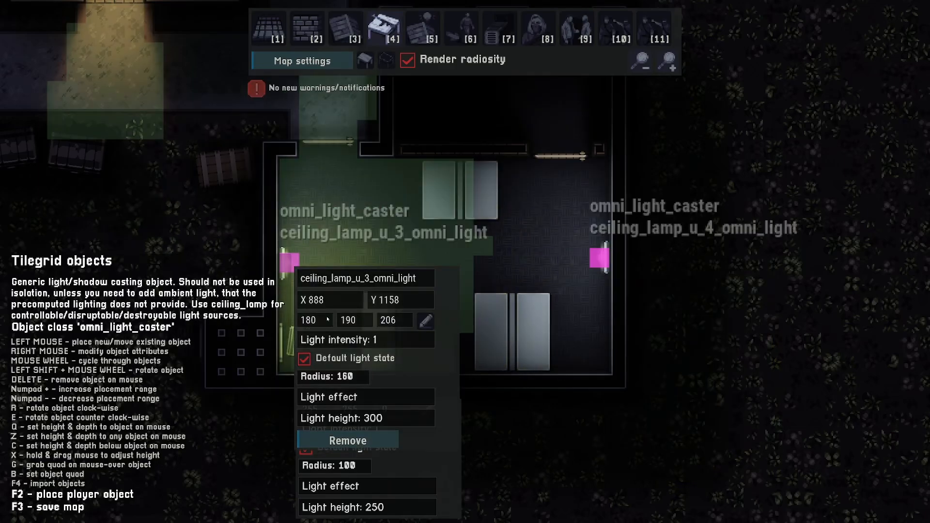
left_click(352, 383)
key("BackSpace")
key("BackSpace")
type("802")
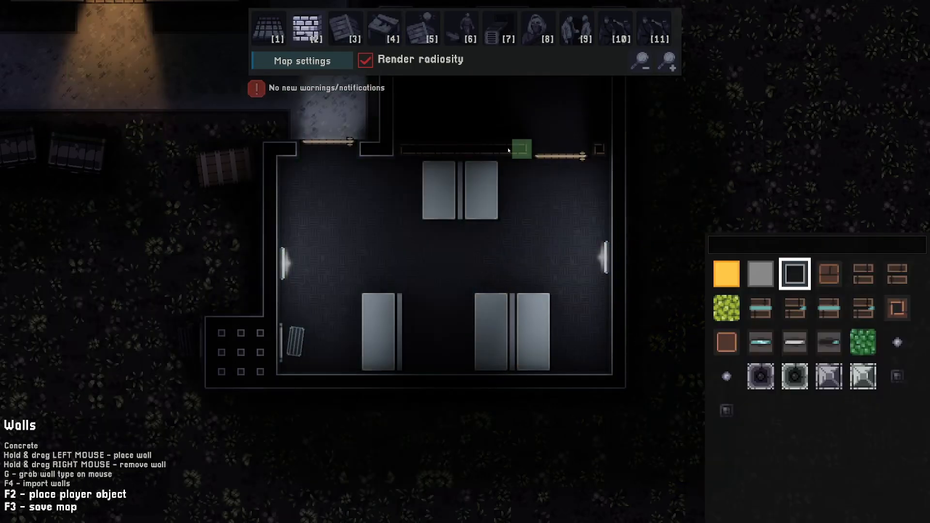
- Open the map settings to recompute the level lighting
left_click(302, 61)
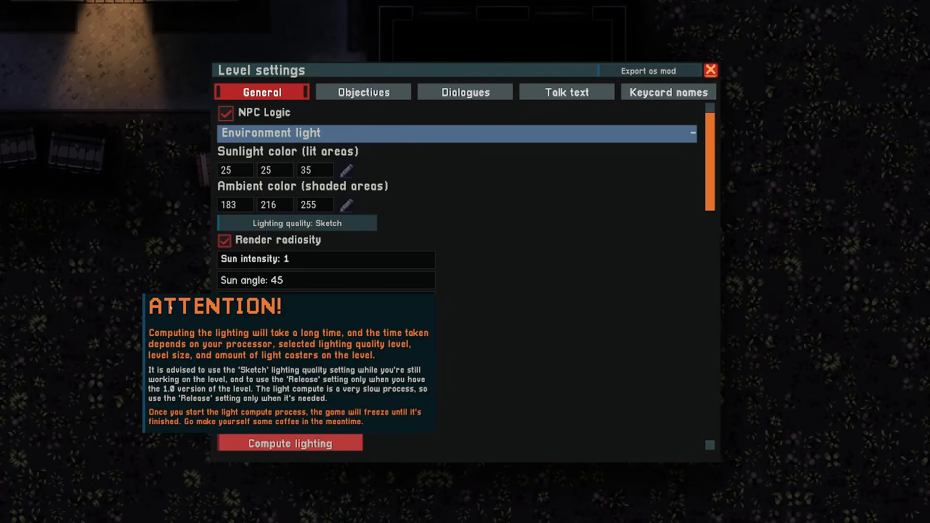
key("Escape")
- Test-play the lit enclosure, walking and crouching as the player
key("F2")
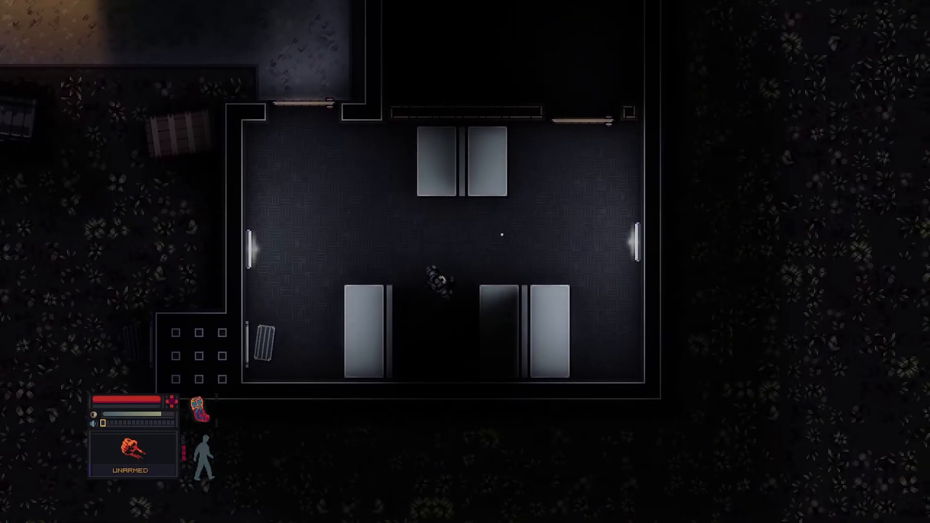
key("s")
key("a")
key("d")
key("ctrl")
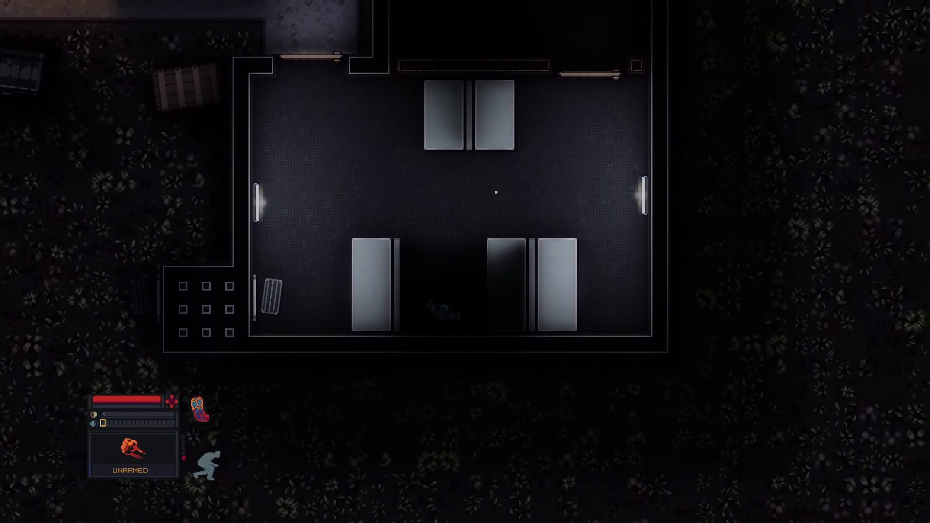
key("w")
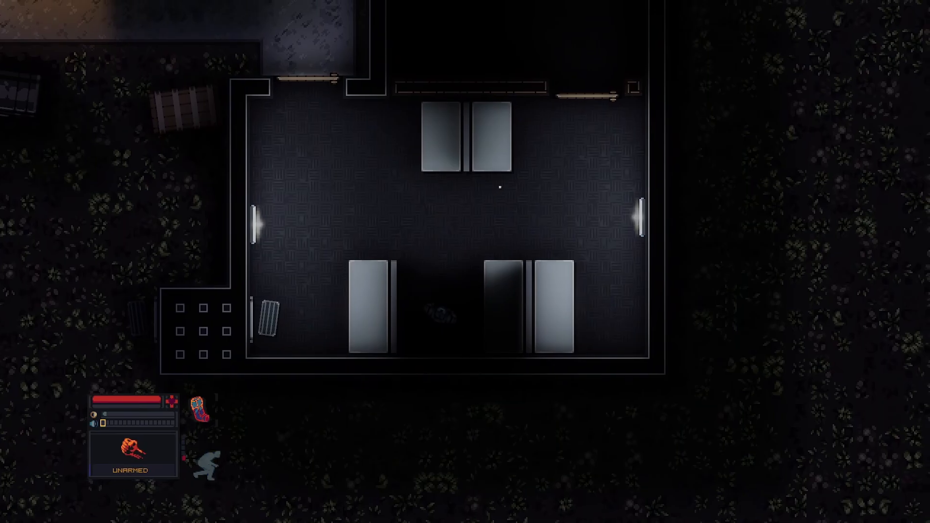
key("Escape")
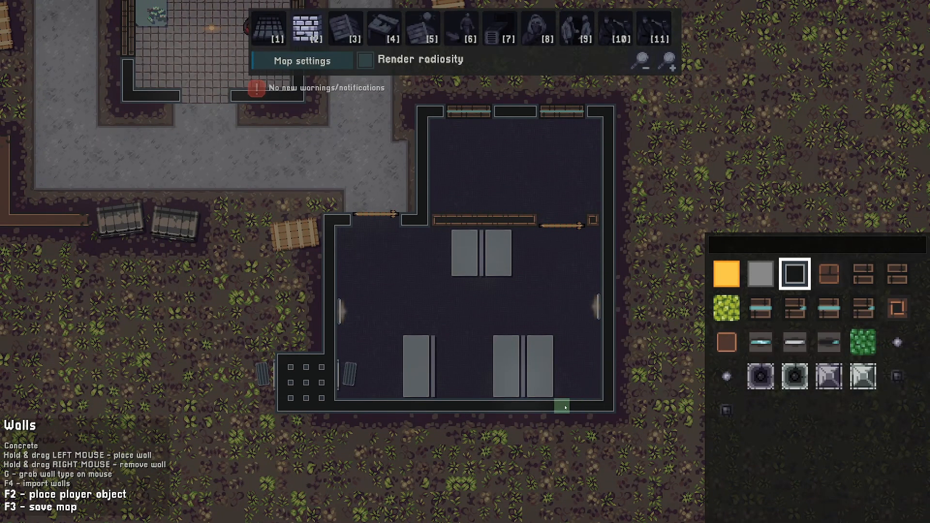
- Replace a section of the enclosure's south wall and its west wall with low windowed walls
key("d")
key("s")
scroll(602, 326, "down", 2)
left_click_drag(514, 345, 472, 342)
key("a")
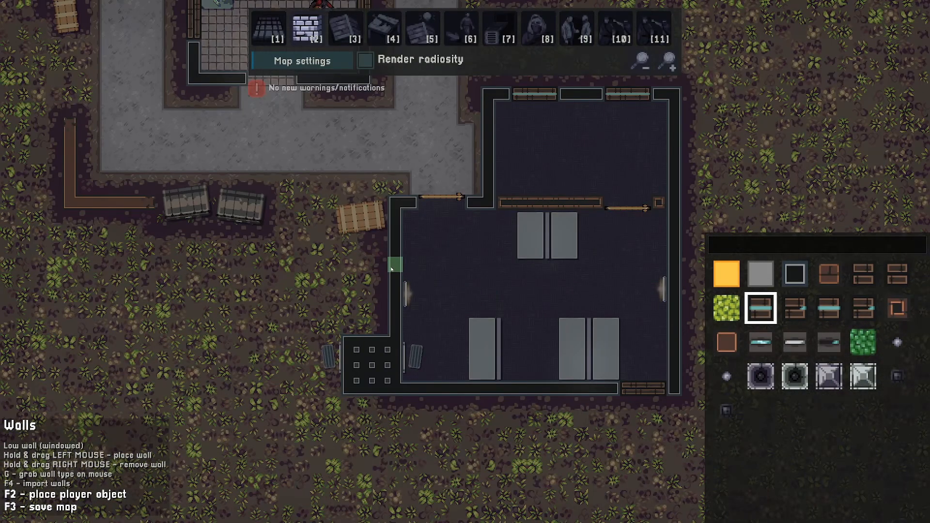
left_click_drag(391, 269, 391, 231)
key("d")
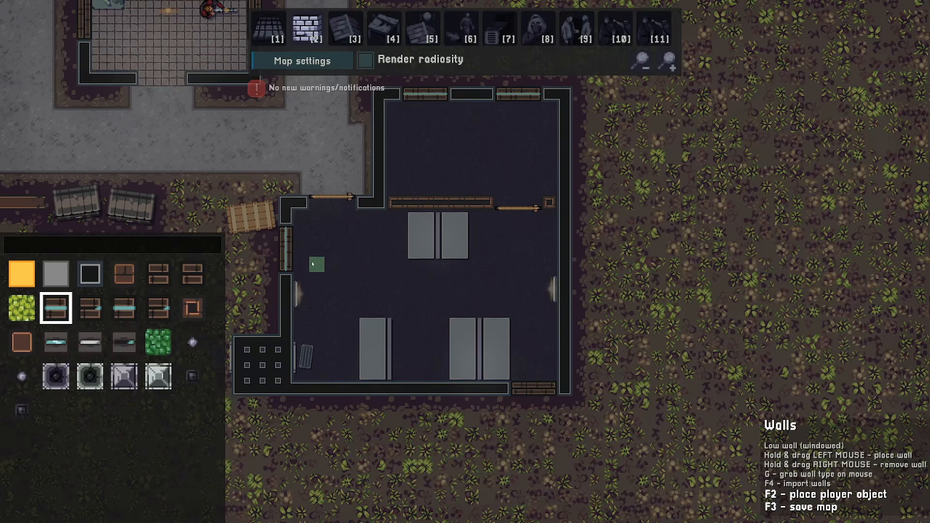
- Create a new patrol route crossing the enclosure from its north-west corner to its south-east corner
left_click(366, 61)
key("6")
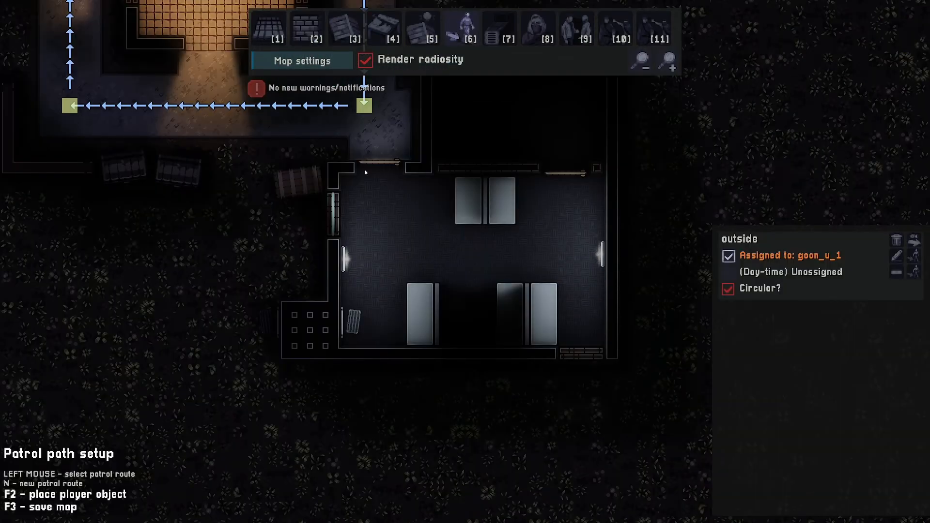
key("n")
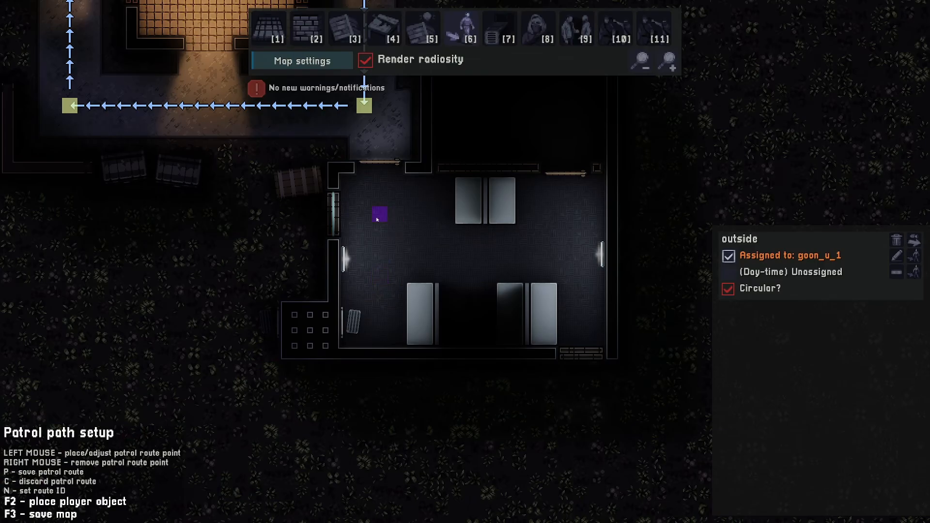
left_click(370, 219)
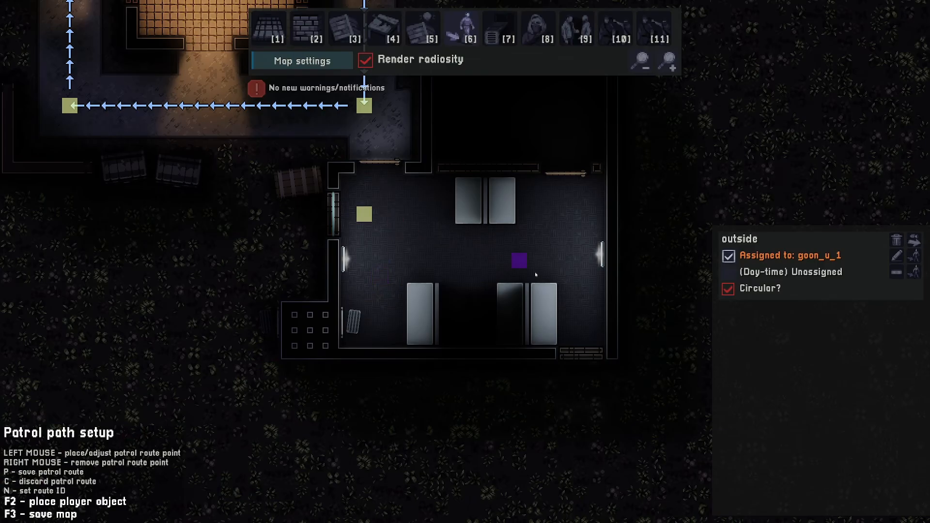
left_click(582, 323)
- Set the route's end point look angle to 90° and look duration to 10 sec
key("d")
key("s")
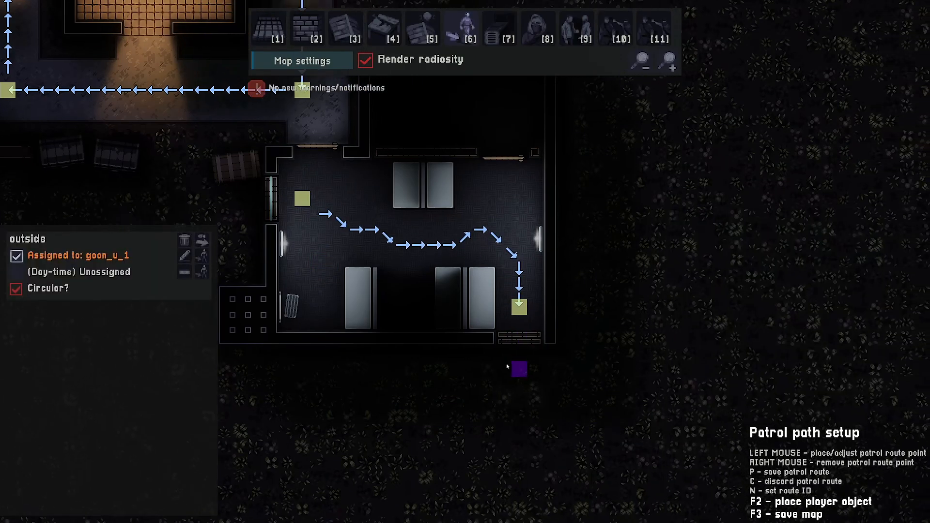
left_click(482, 276)
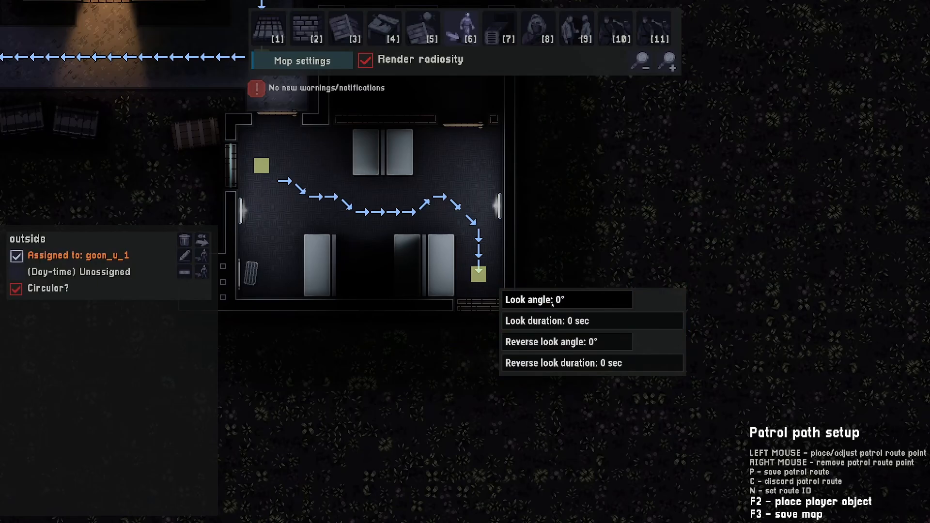
type("90")
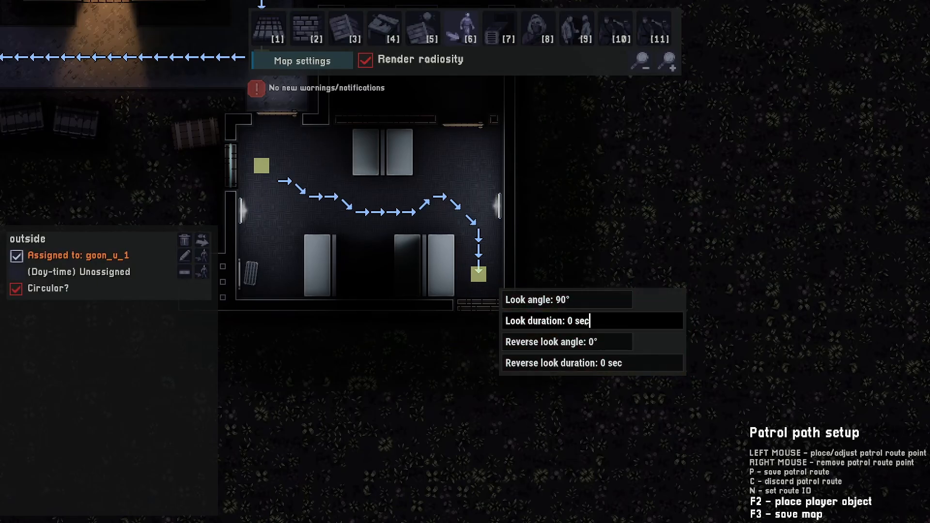
type("1")
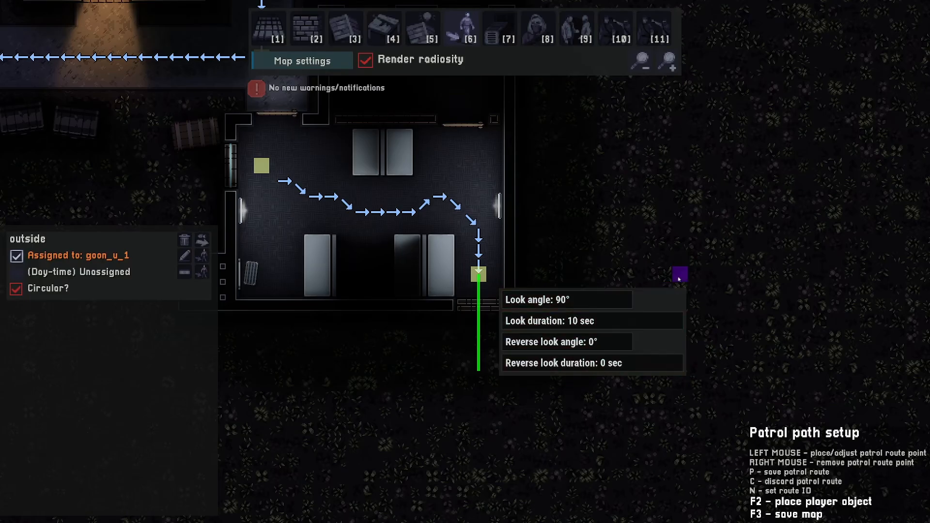
- Set the route's start point look angle to 180° and look duration to 5 sec
left_click(649, 206)
key("a")
key("w")
mouse_move(470, 254)
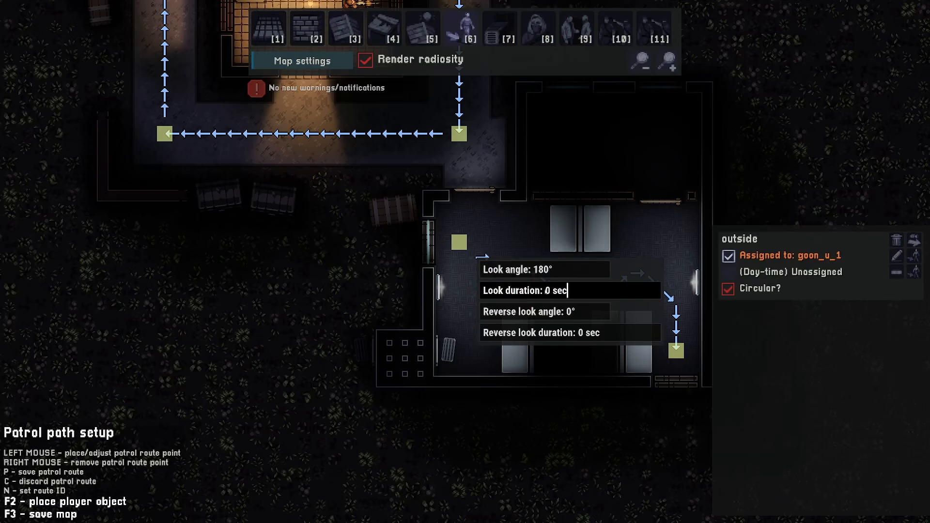
type("5")
key("Return")
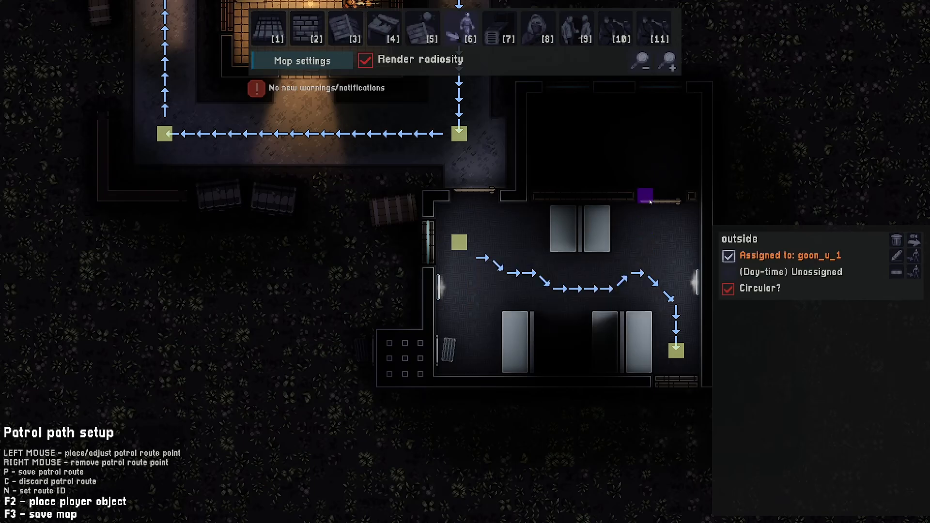
- Name the new patrol route office
key("d")
key("n")
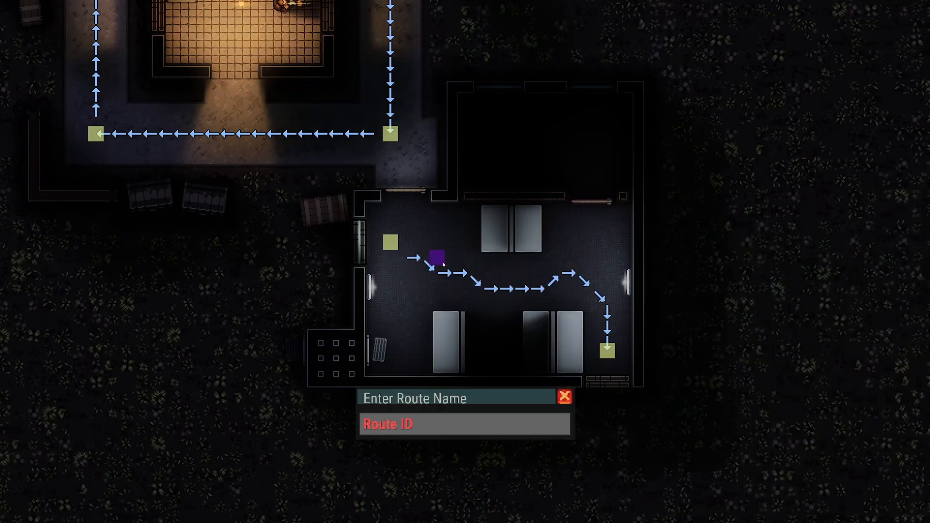
type("office")
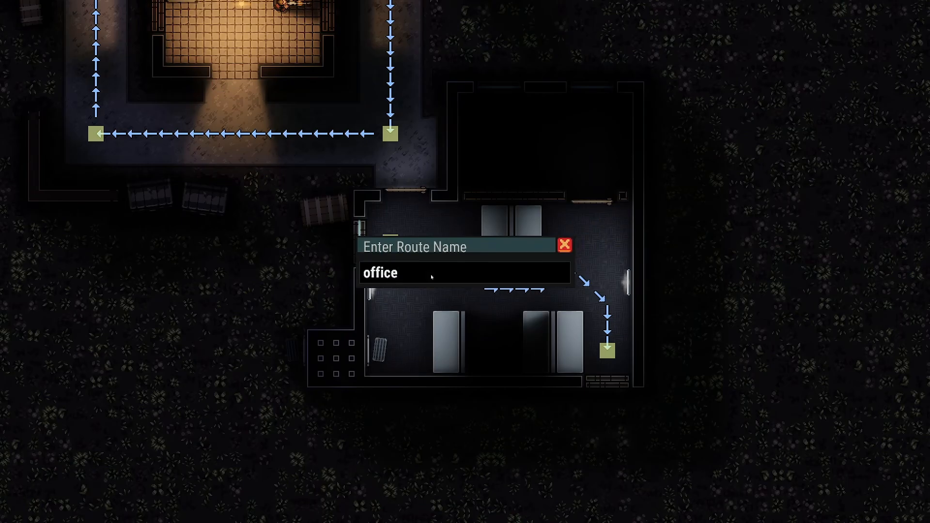
key("Return")
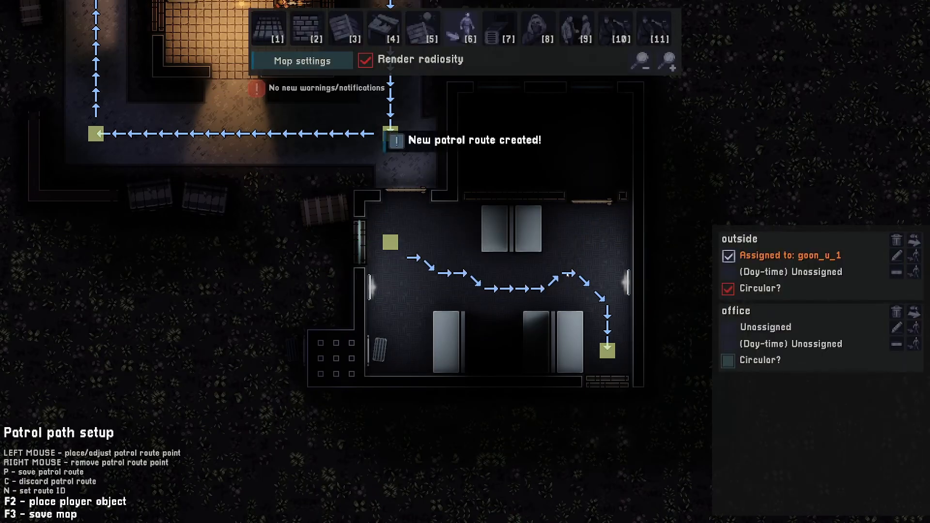
- Set the route end point's reverse look angle to 90° and save the patrol route
left_click(391, 244)
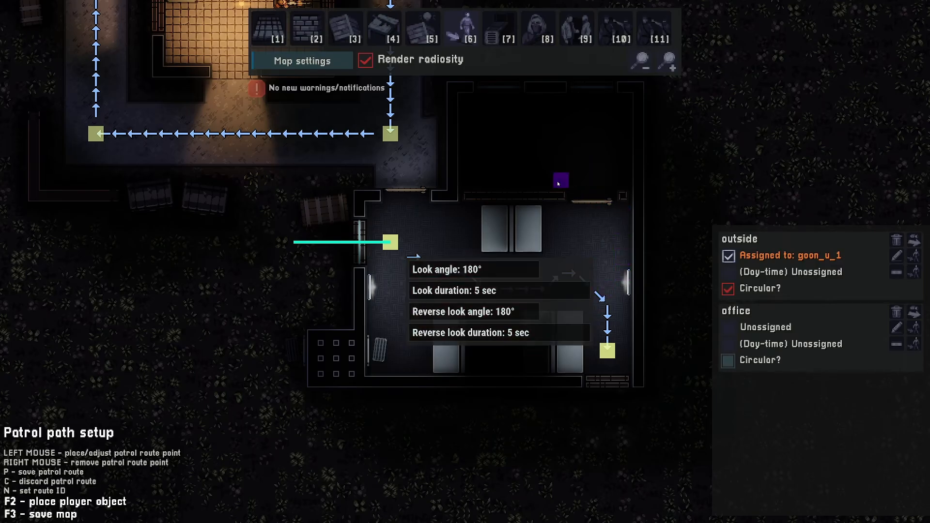
left_click(560, 180)
key("d")
key("s")
left_click(549, 299)
type("9")
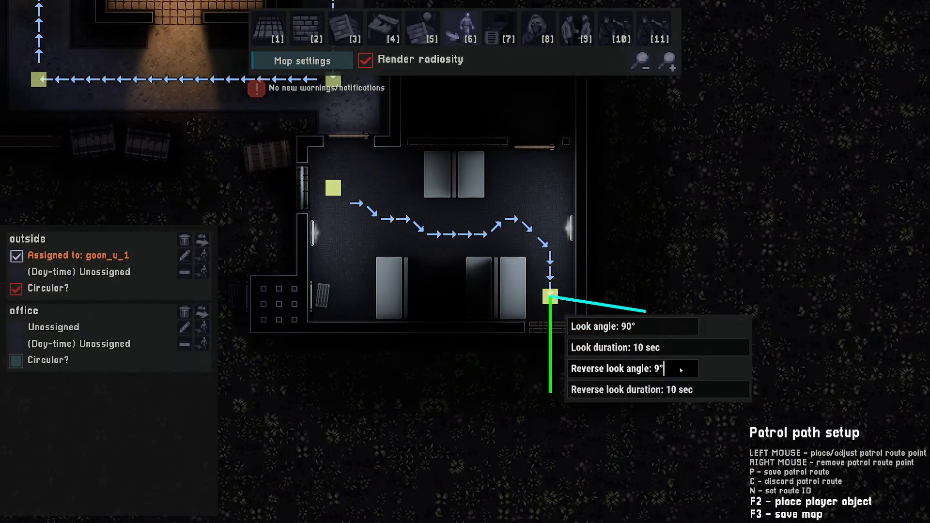
type("0")
key("BackSpace")
key("BackSpace")
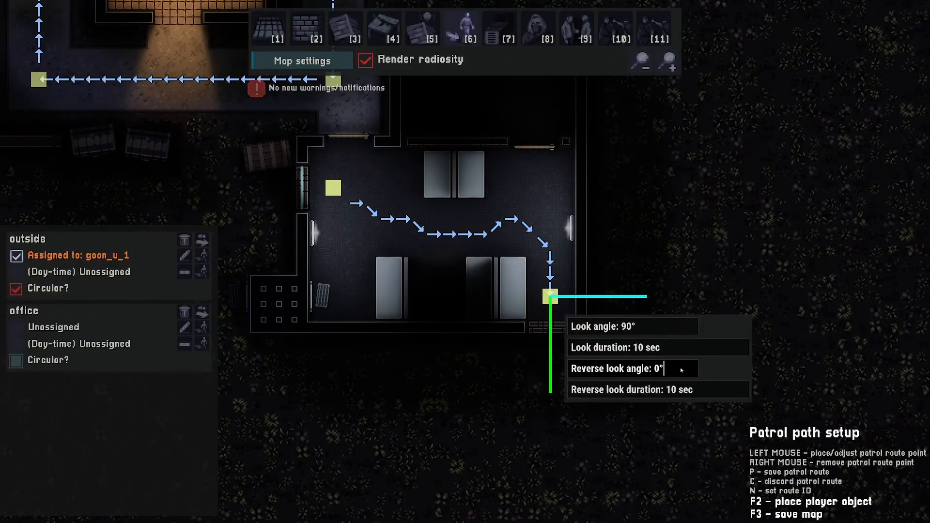
type("90")
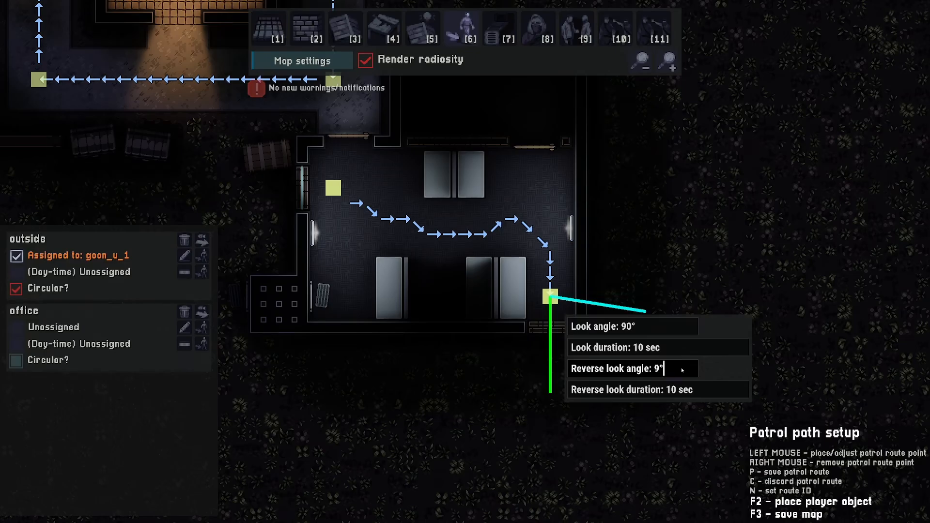
key("BackSpace")
key("BackSpace")
type("4")
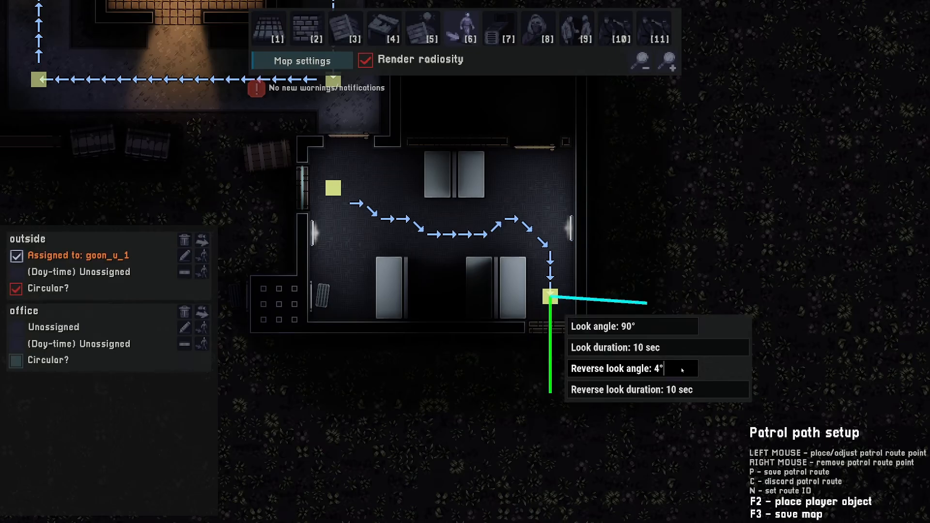
key("BackSpace")
type("90")
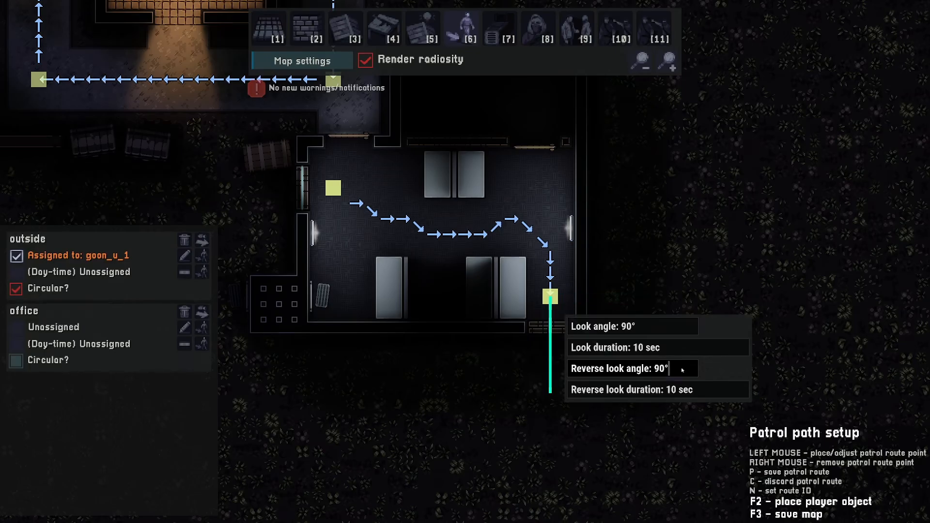
type("p")
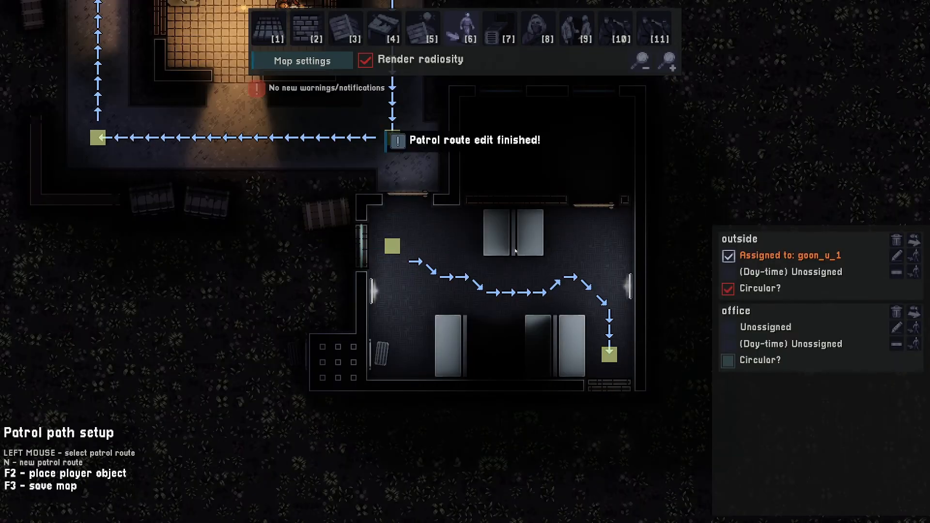
type("8")
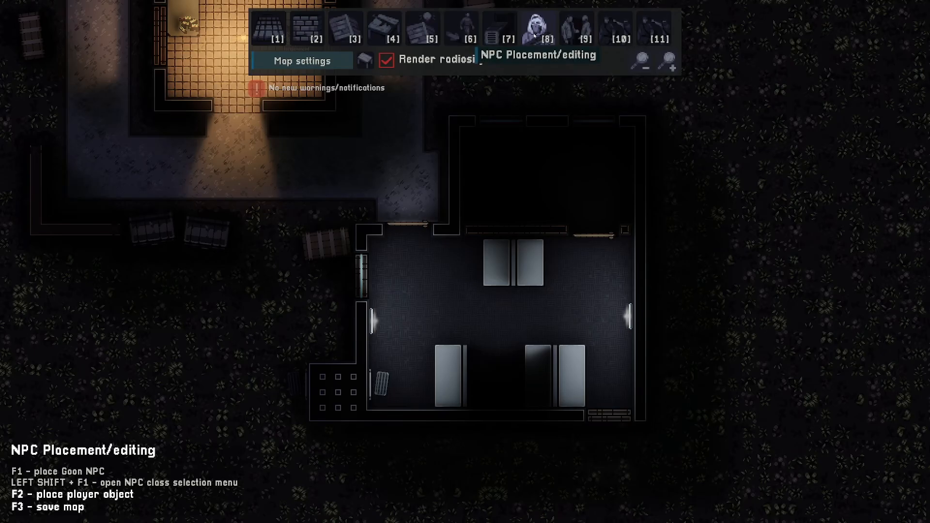
- Place a new goon at the enclosure's west entrance with the motor visual, Experienced level and a remington_870 weapon
key("F1")
left_click(395, 291)
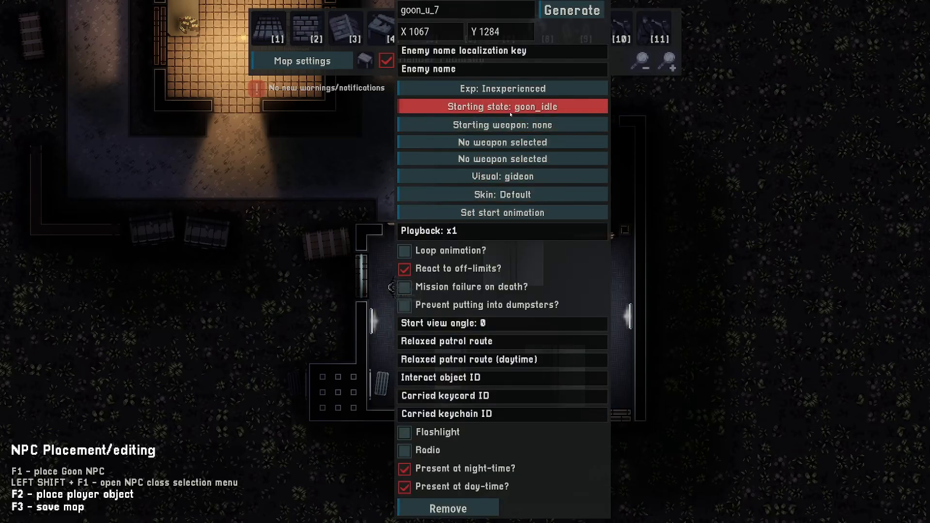
left_click(504, 178)
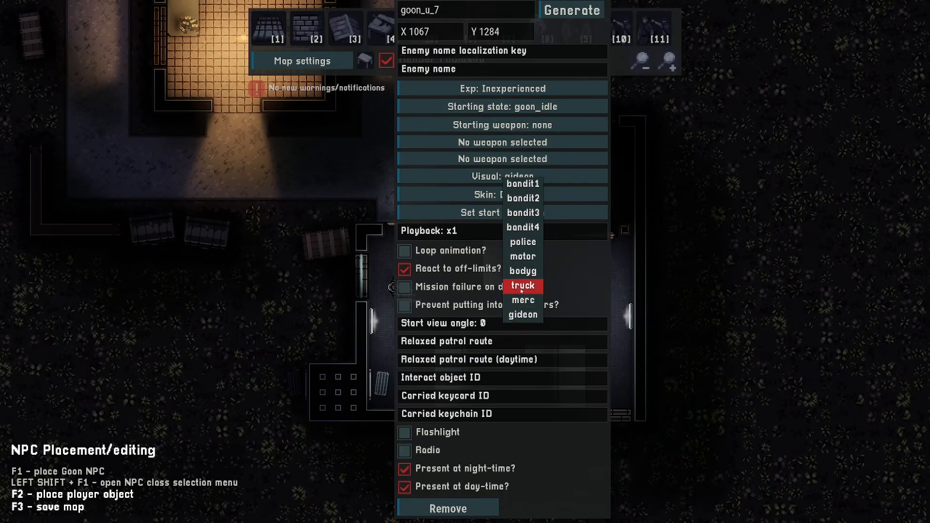
left_click(522, 256)
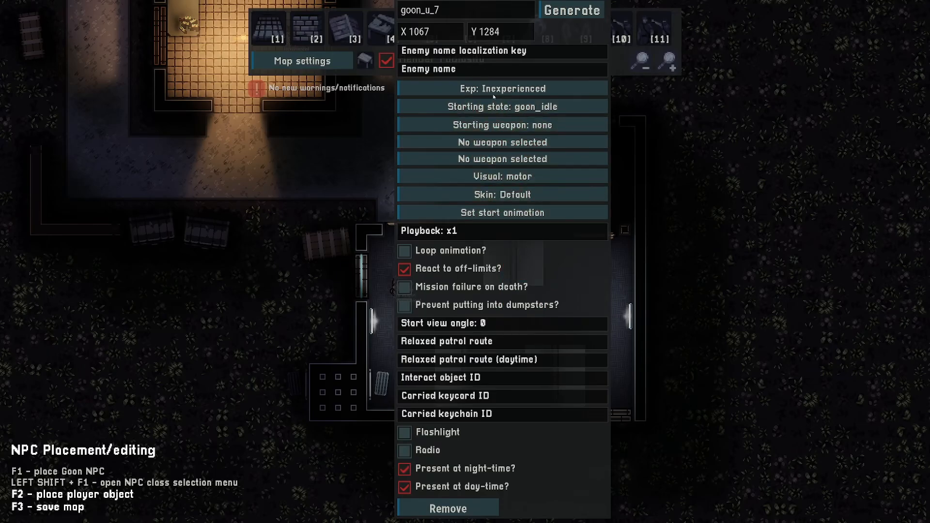
left_click(525, 89)
left_click(526, 107)
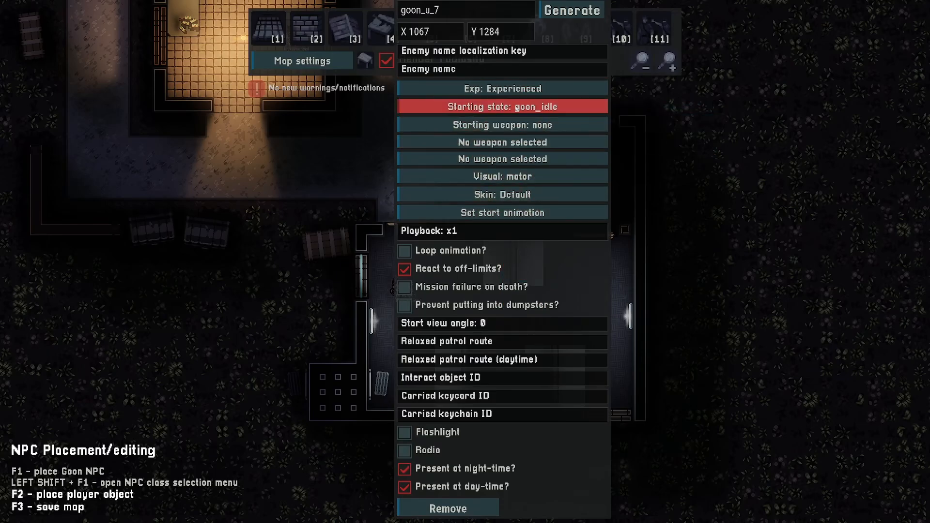
left_click(510, 125)
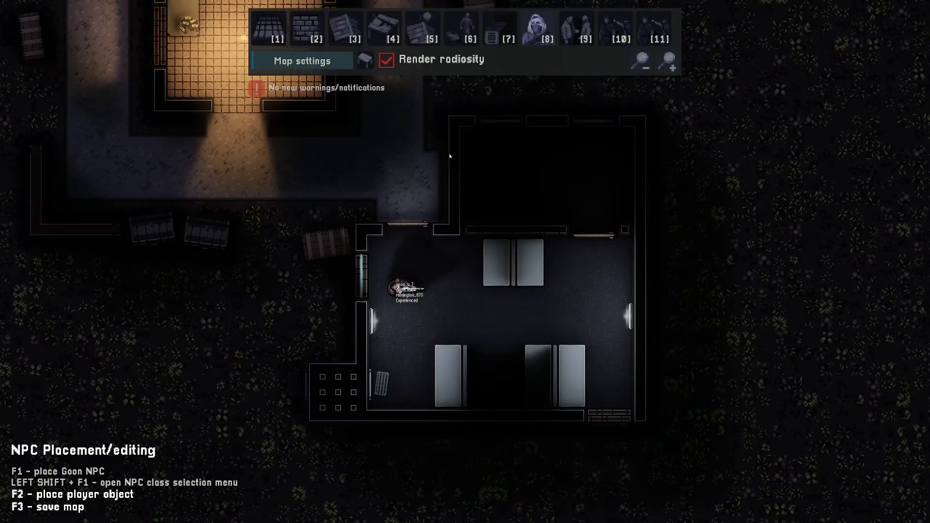
- Assign the new goon to the office patrol route
left_click(462, 33)
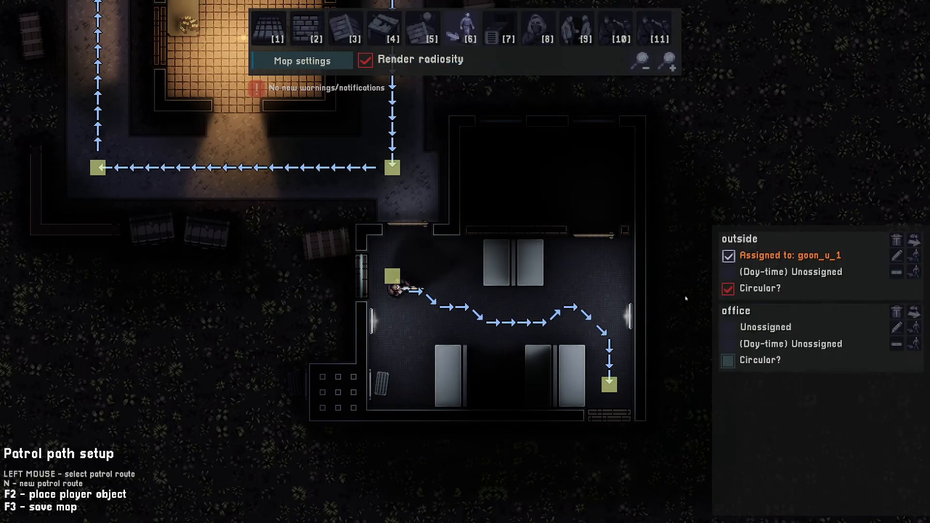
left_click(915, 328)
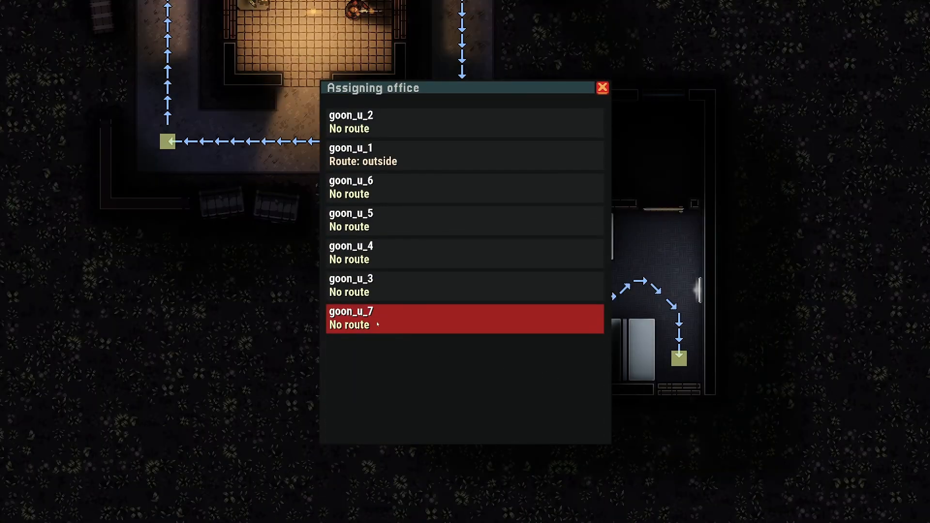
left_click(377, 323)
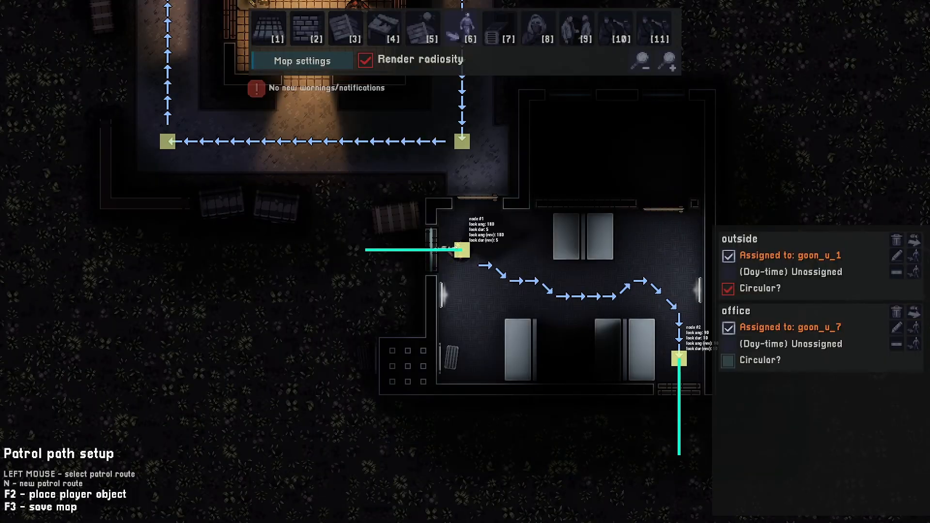
- Search the decor objects for chair and place an office_chair_1 beside the south-west desk inside the enclosure
key("8")
key("6")
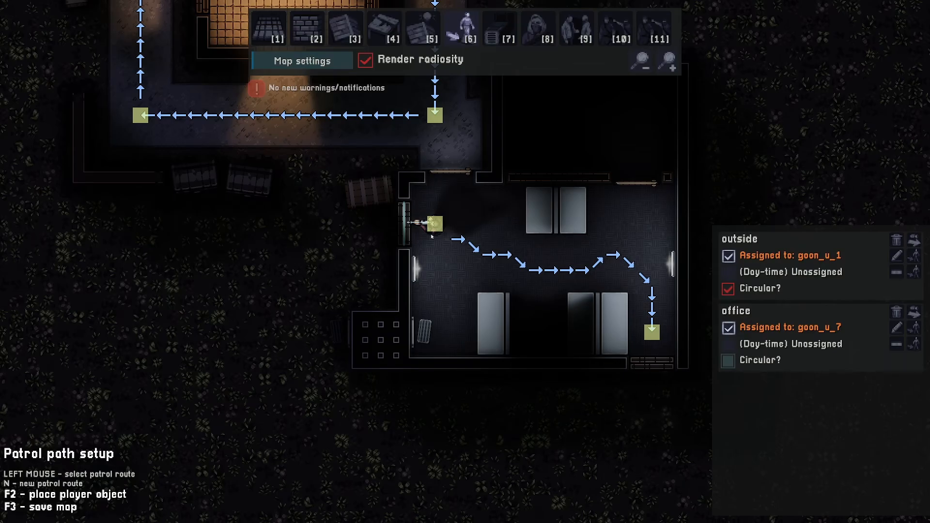
key("4")
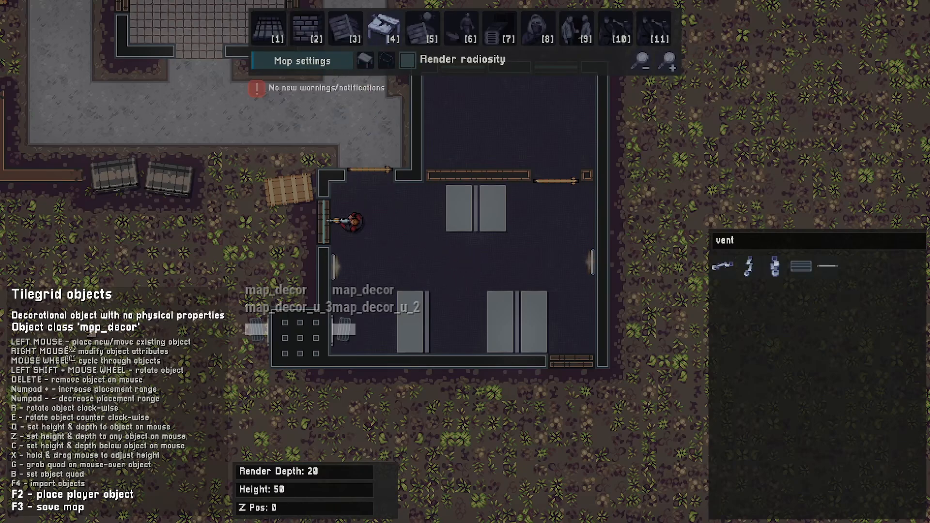
left_click(736, 241)
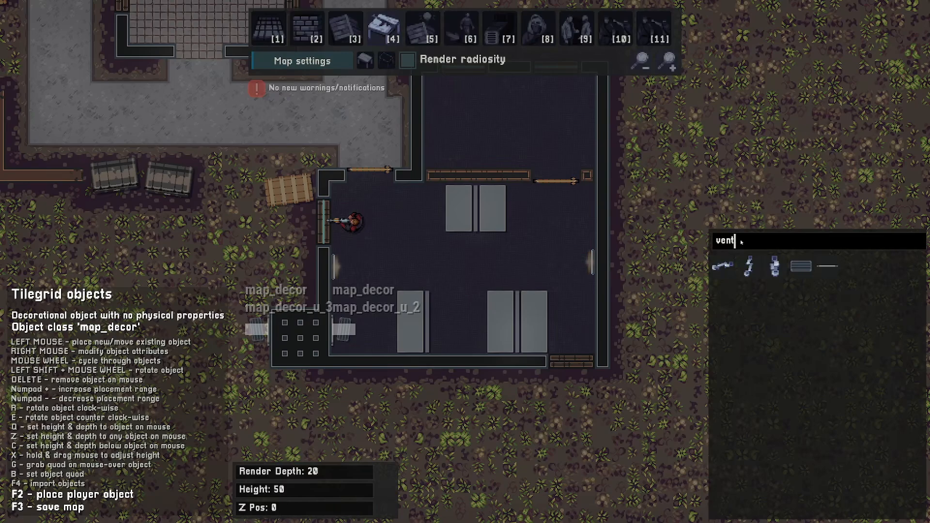
type("chai")
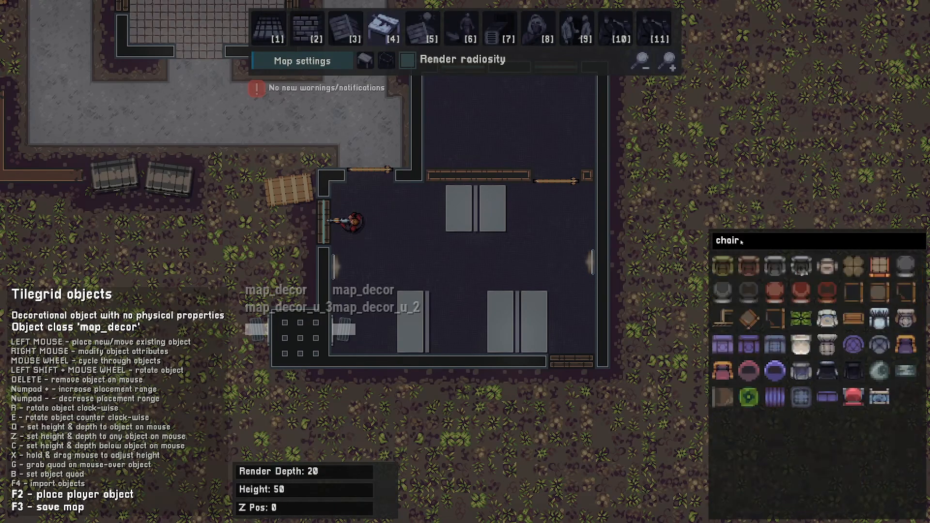
type("r")
left_click(800, 370)
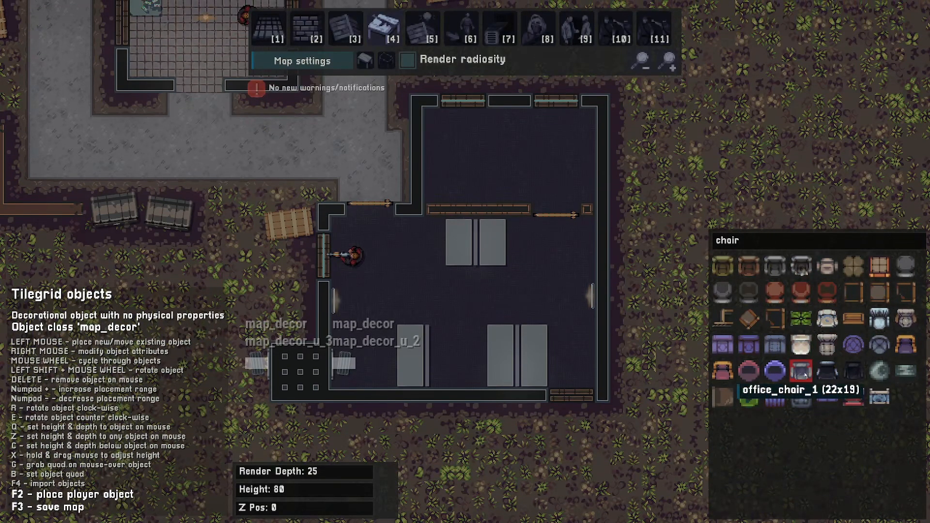
scroll(469, 277, "down", 17, "shift")
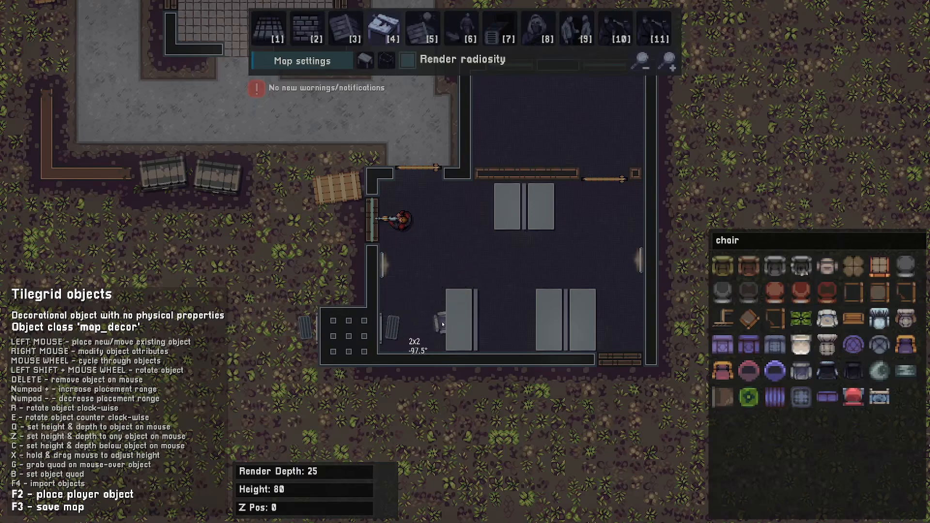
left_click(445, 322)
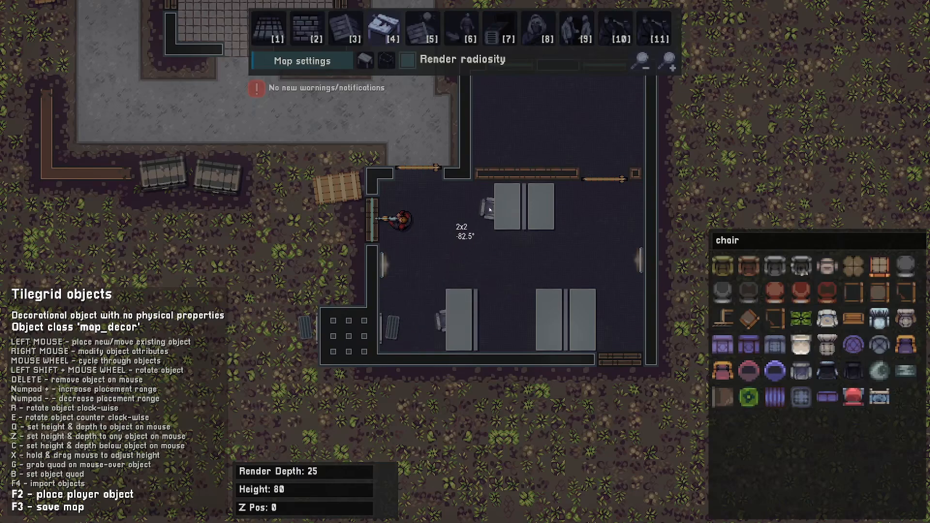
- Place office chairs on both sides of the desks in the enclosure's north half
left_click(495, 209)
scroll(572, 235, "up", 1, "shift")
scroll(572, 235, "up", 12, "shift")
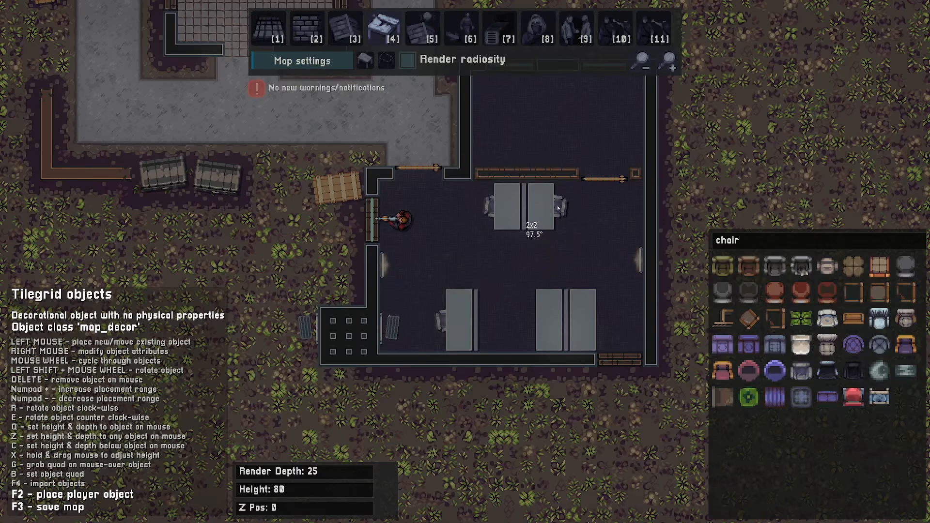
left_click(558, 208)
- Place office chairs on both sides of the south-east desks inside the enclosure
scroll(531, 270, "down", 11, "shift")
key("s")
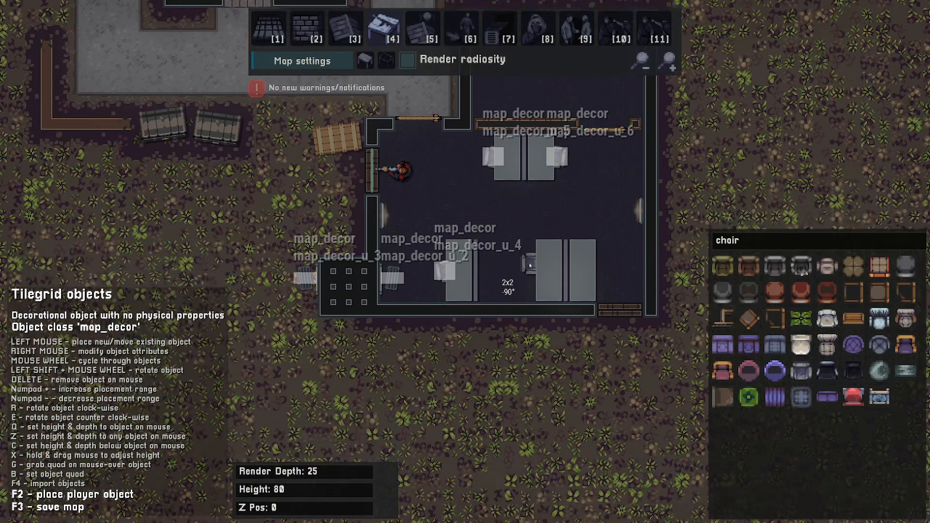
scroll(530, 269, "down", 1, "shift")
left_click(536, 272)
key("d")
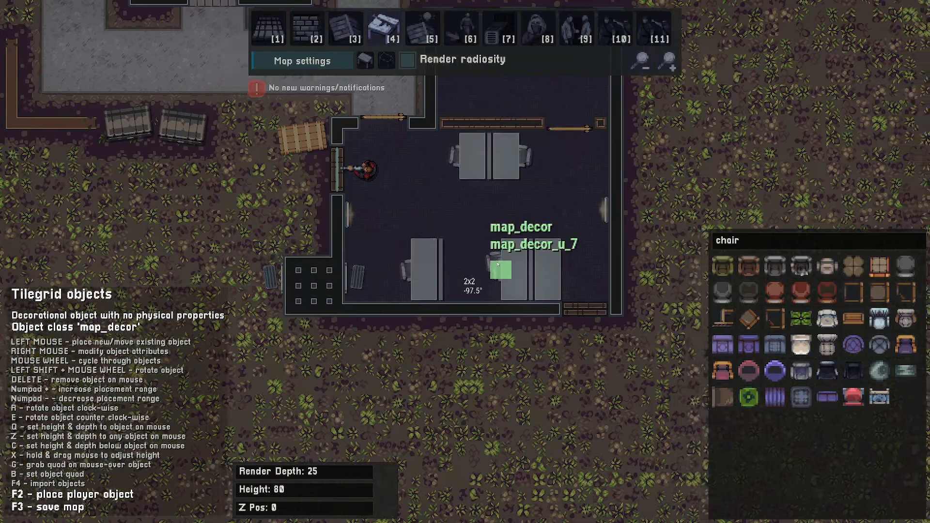
scroll(469, 260, "down", 8, "shift")
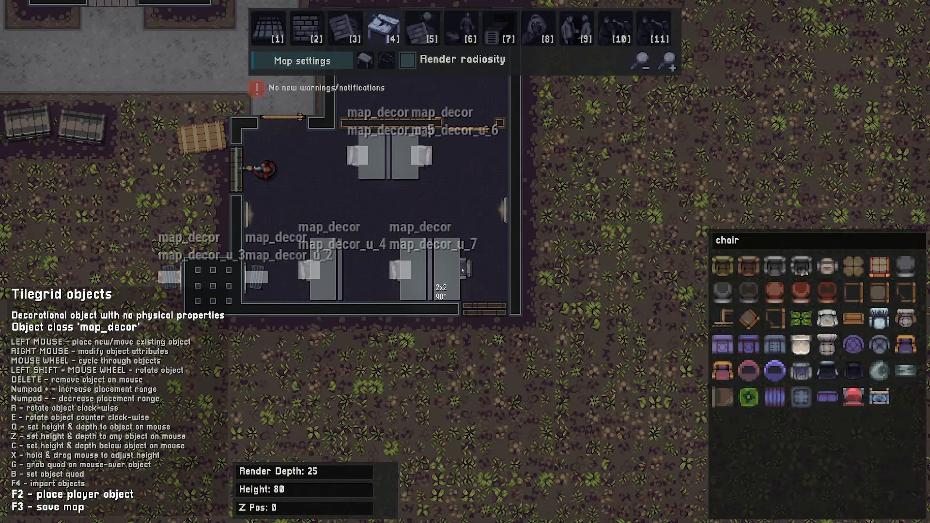
scroll(463, 271, "down", 1, "shift")
left_click(463, 270)
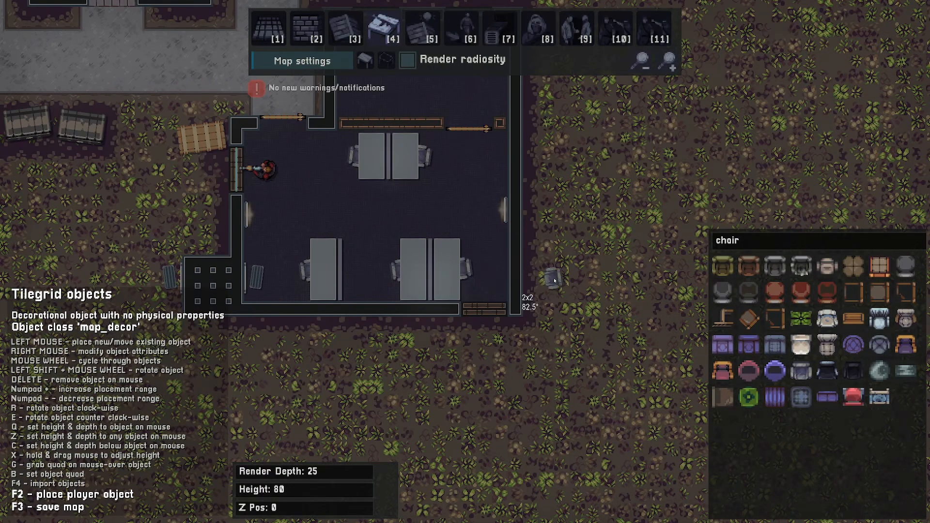
key("a")
key("w")
key("s")
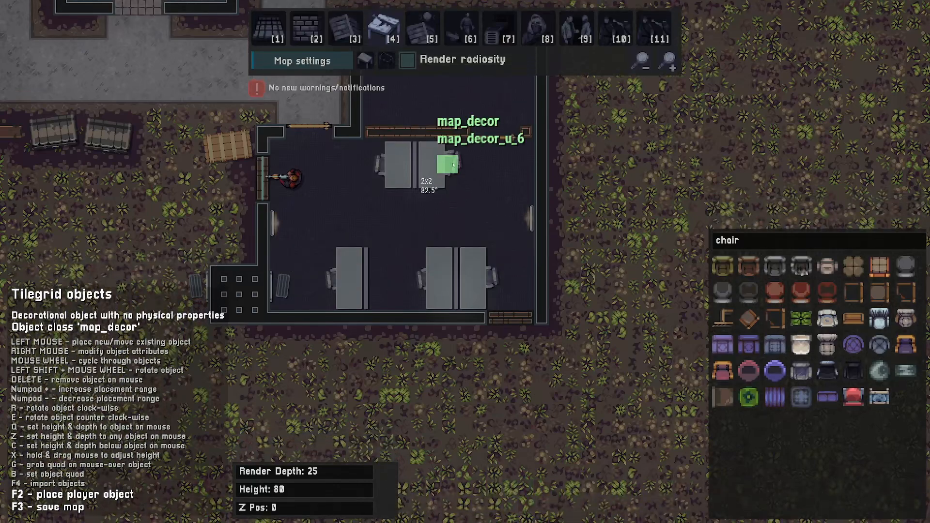
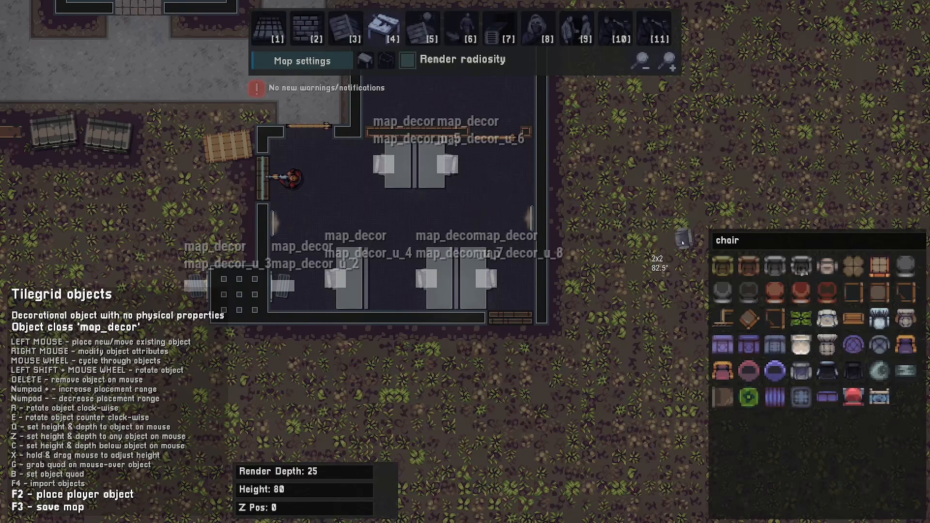
- Search the decor objects for monitors and keyboards and place a keyboard on the south-west desk
left_click(736, 243)
type("monitor")
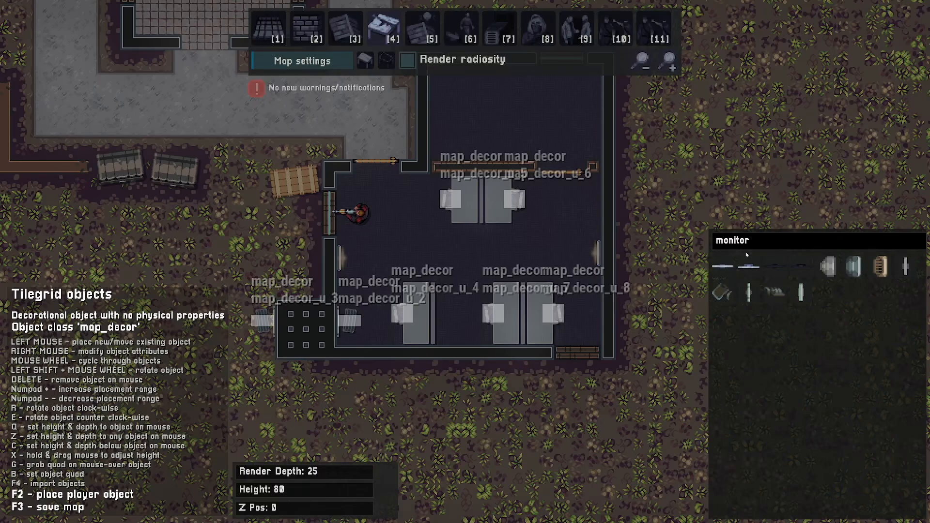
left_click(748, 266)
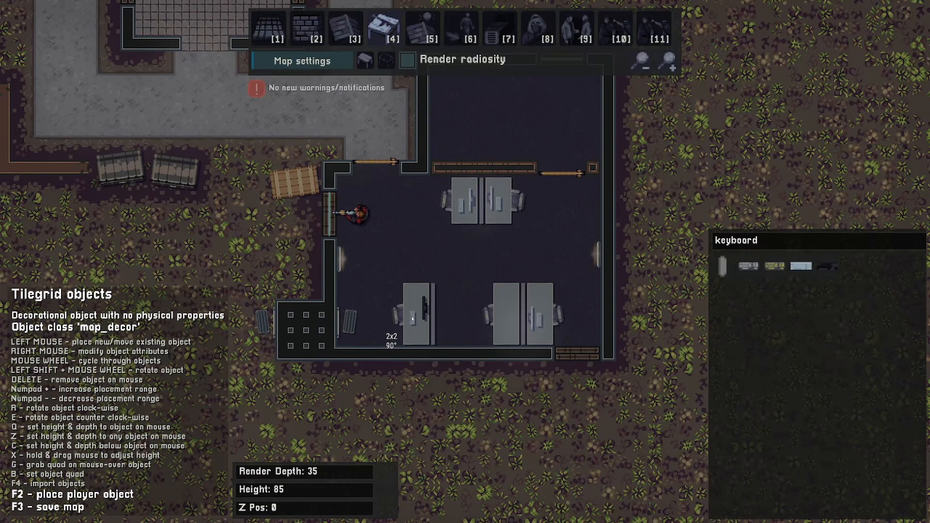
left_click(414, 314)
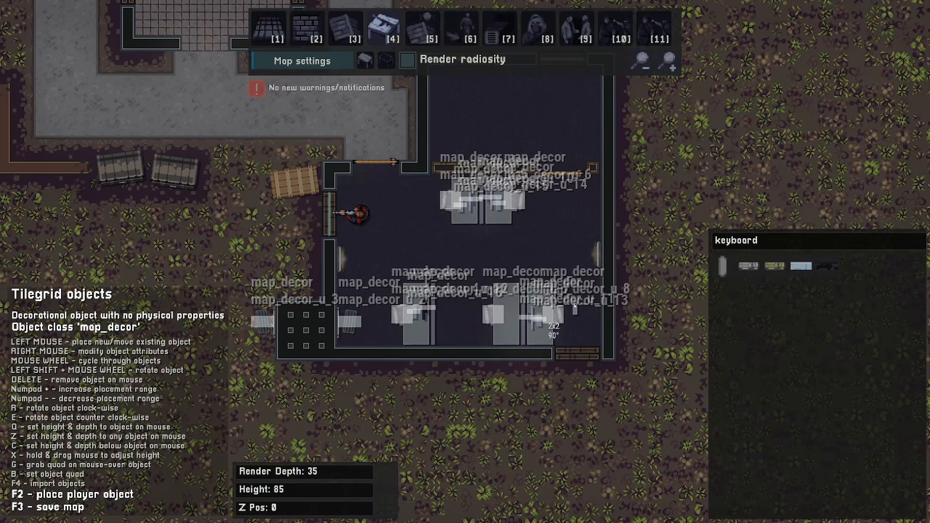
- Inspect monitor_4 on the south-west desk and search the decor objects for monitor again
right_click(424, 310)
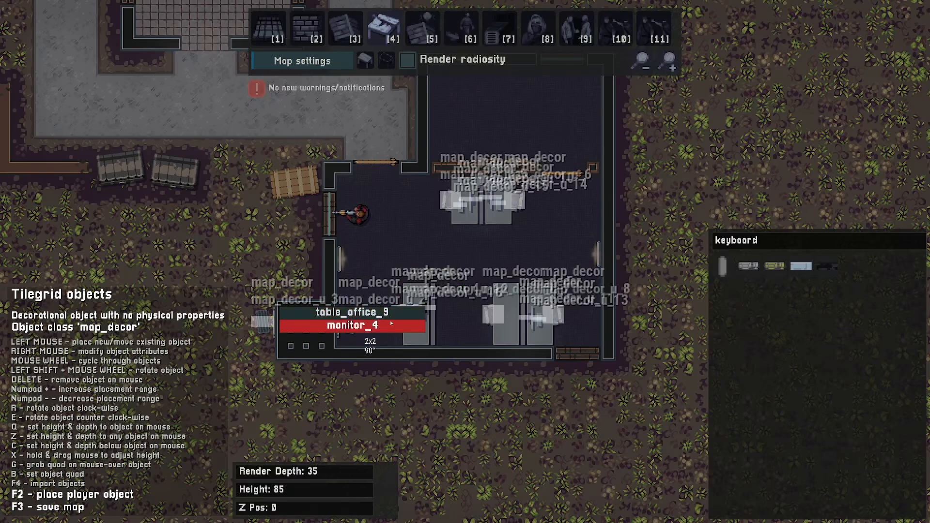
left_click(388, 326)
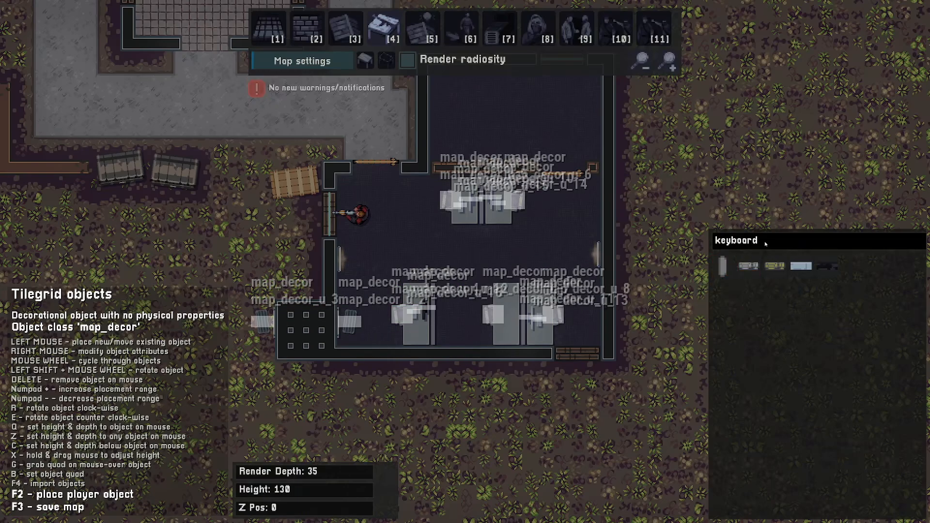
key("BackSpace")
key("BackSpace")
key("BackSpace")
key("BackSpace")
key("BackSpace")
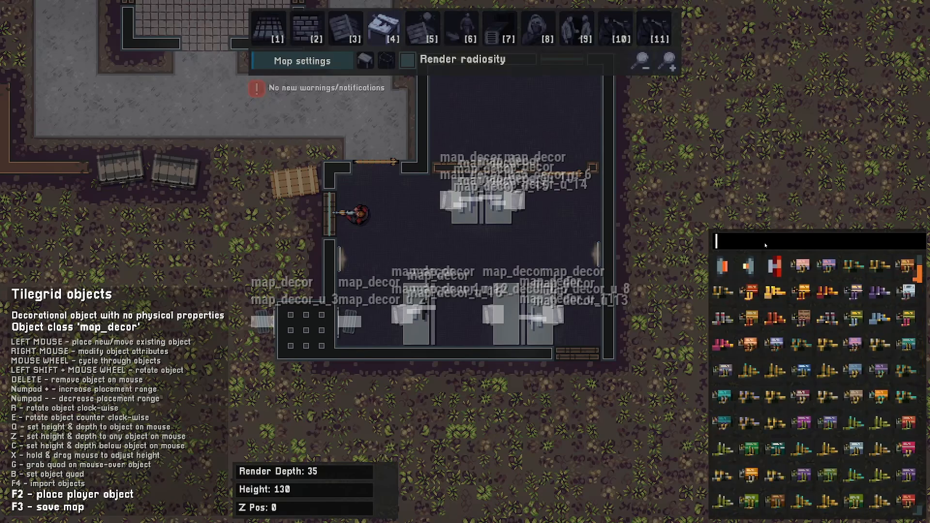
type("monitord")
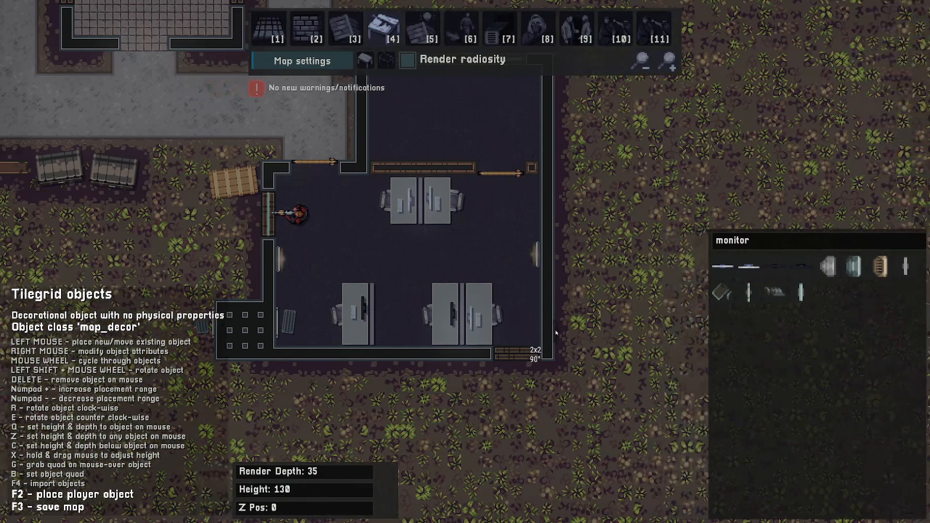
type("saw")
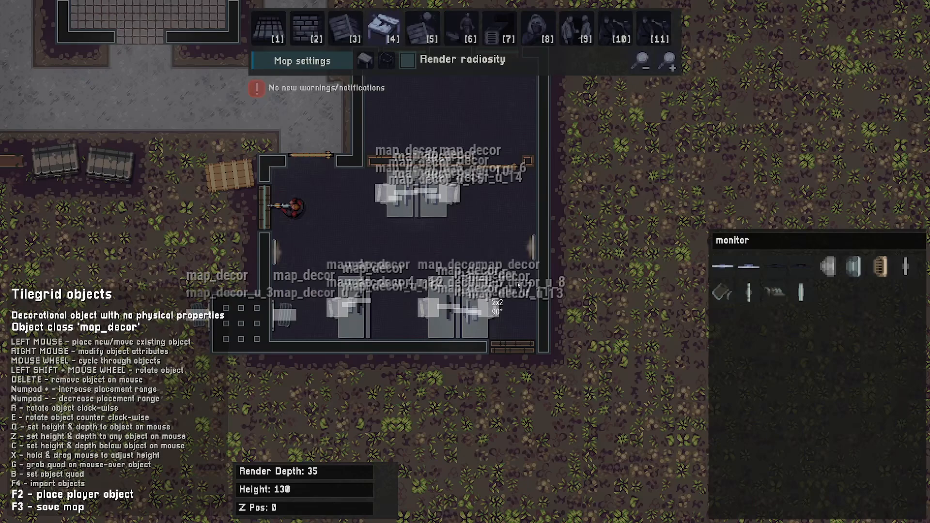
- Place a pizza on the south-east desk inside the enclosure
key("g")
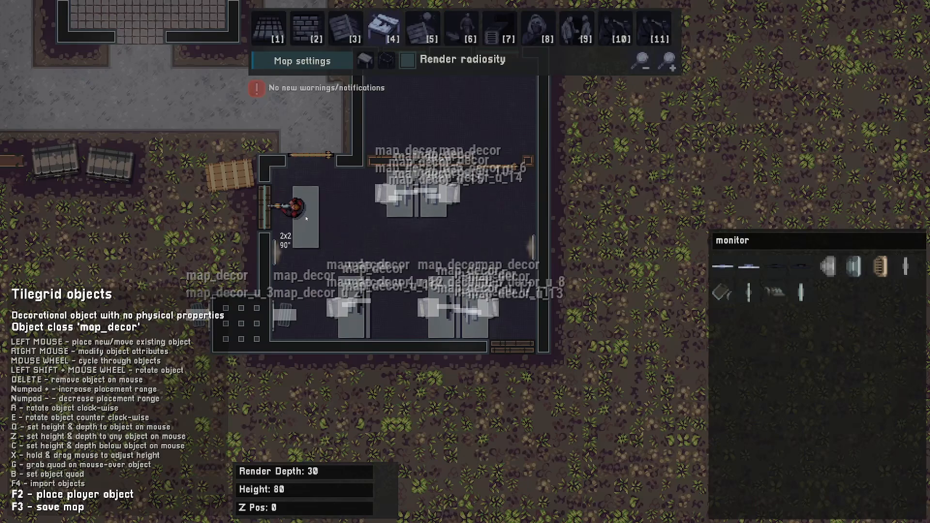
key("a")
key("BackSpace")
key("BackSpace")
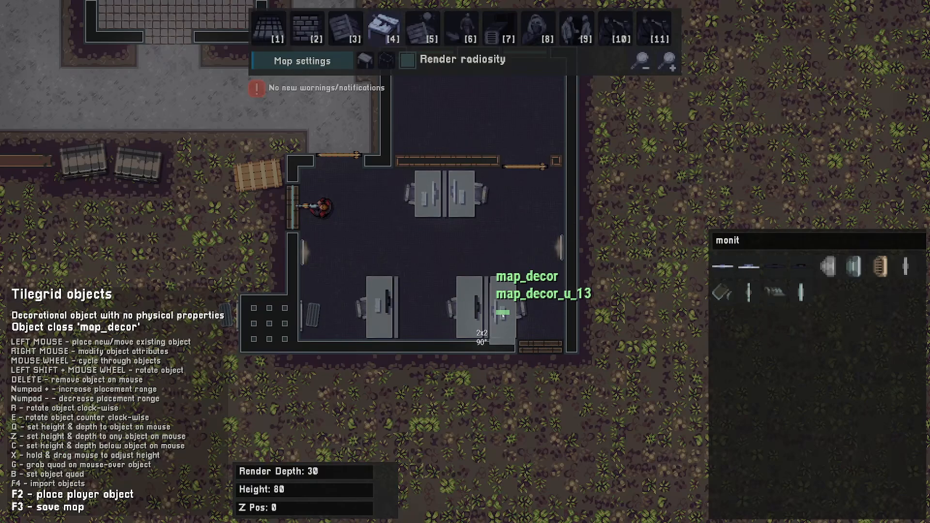
key("q")
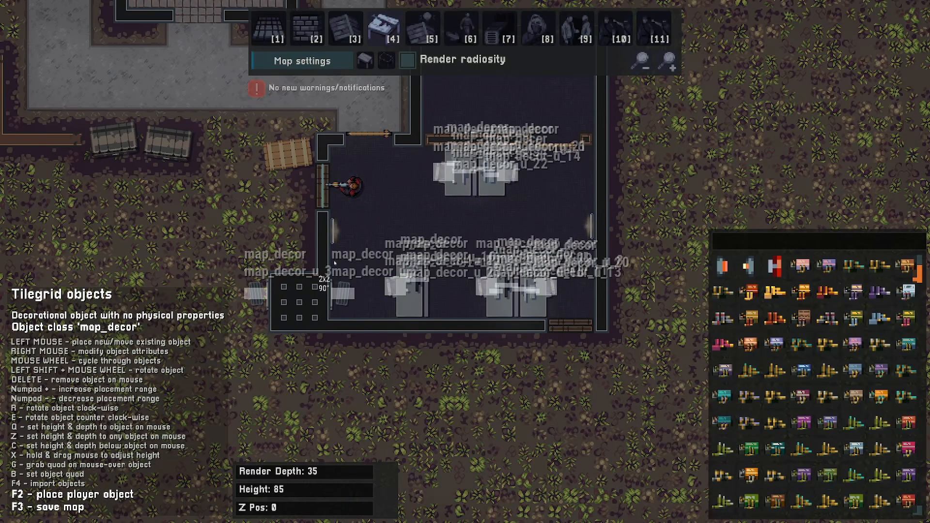
scroll(334, 263, "down", 8)
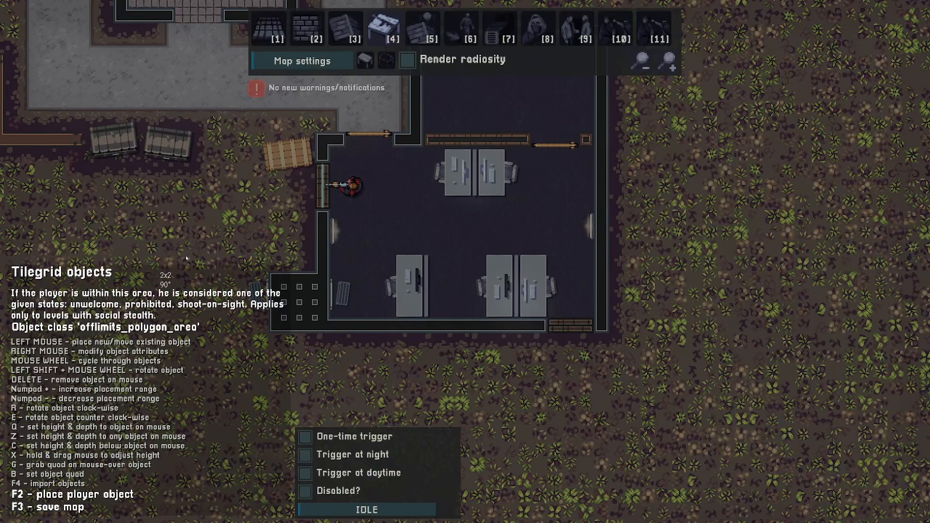
scroll(187, 259, "down", 3)
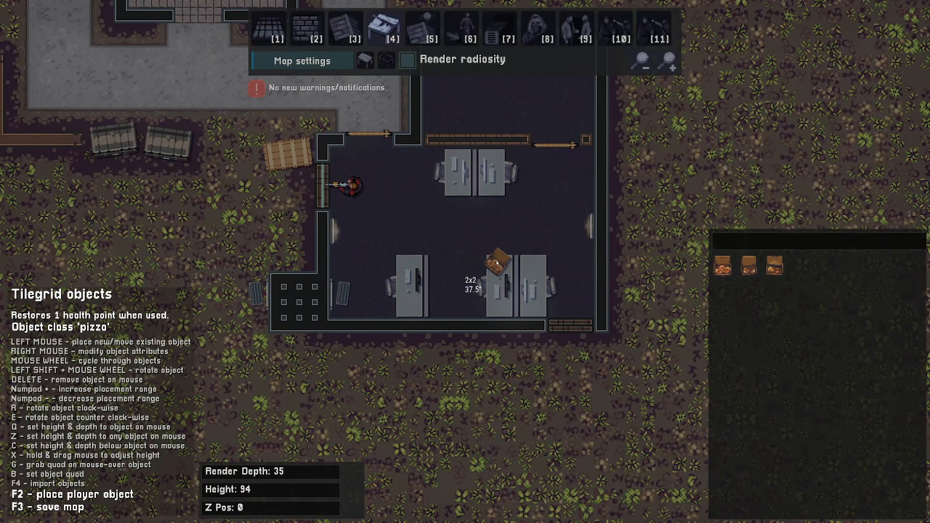
left_click(498, 262)
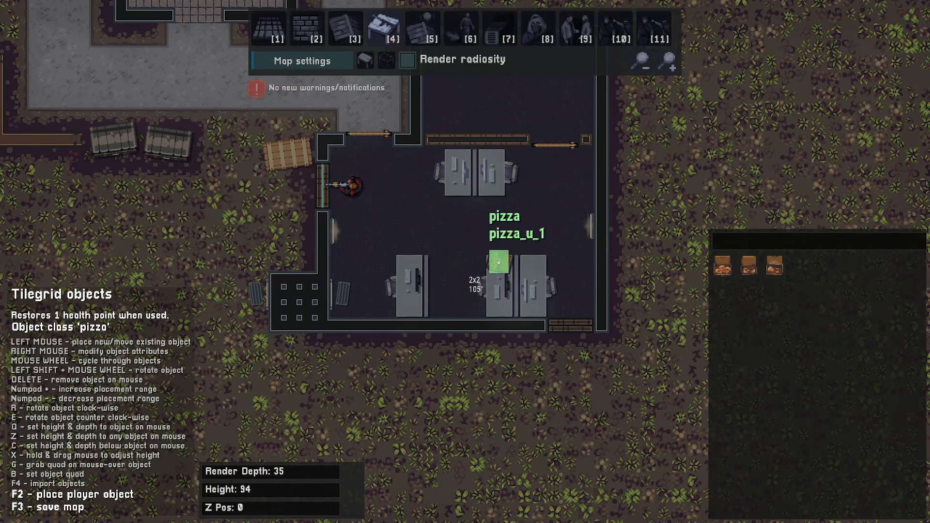
key("d")
key("w")
key("a")
scroll(589, 249, "up", 4)
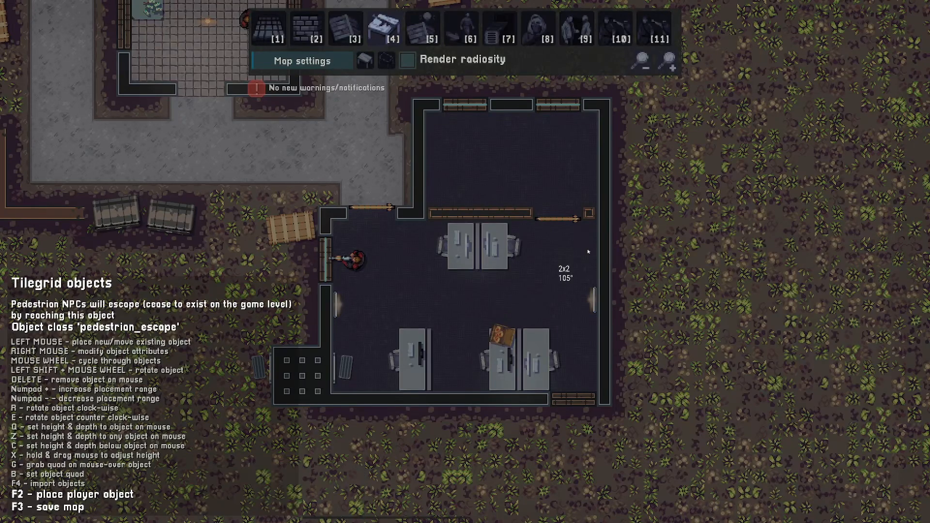
scroll(586, 248, "up", 3)
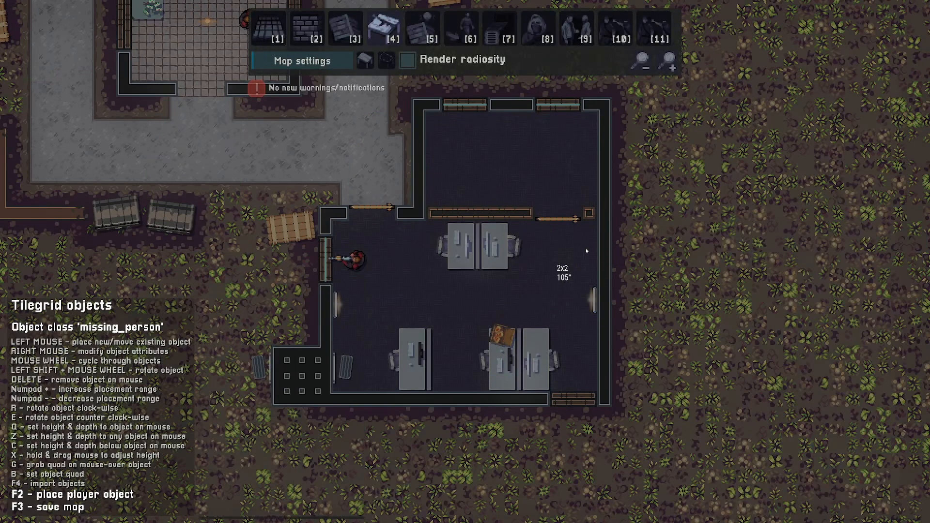
key("s")
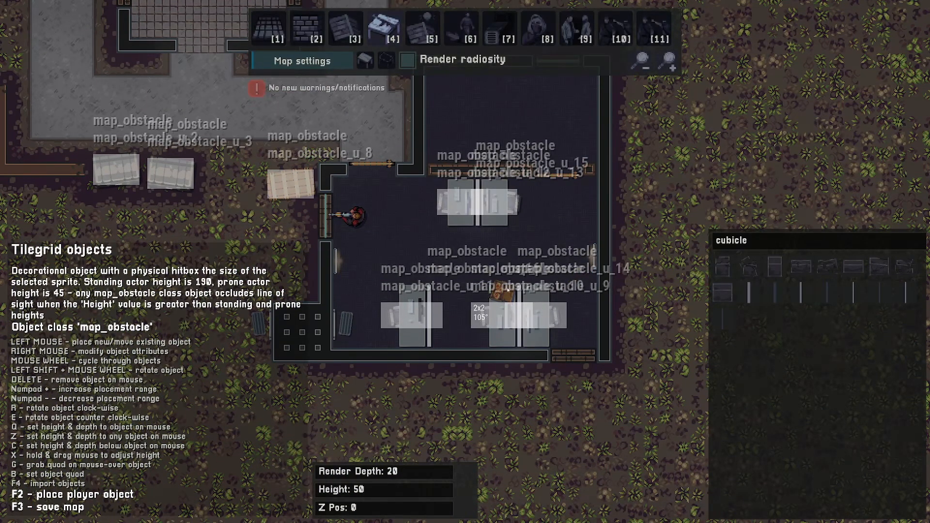
key("d")
scroll(561, 250, "up", 1)
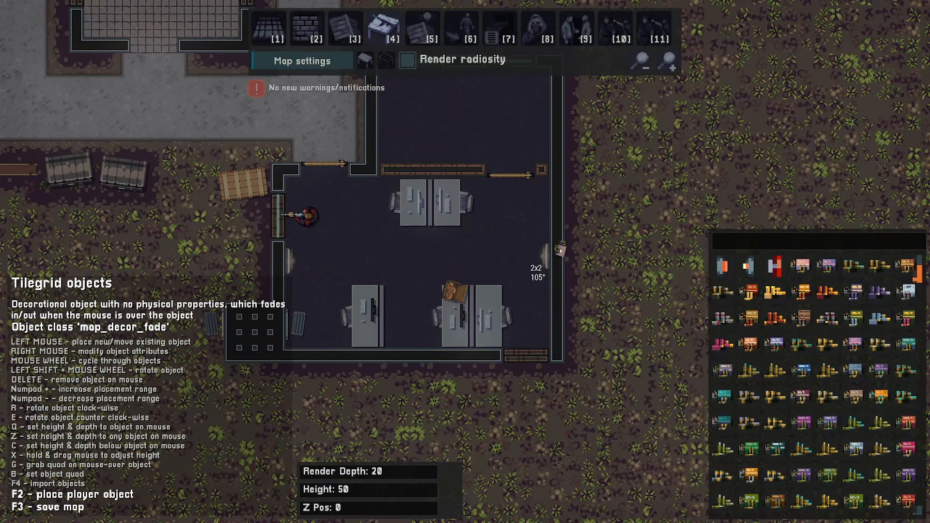
scroll(561, 250, "up", 1)
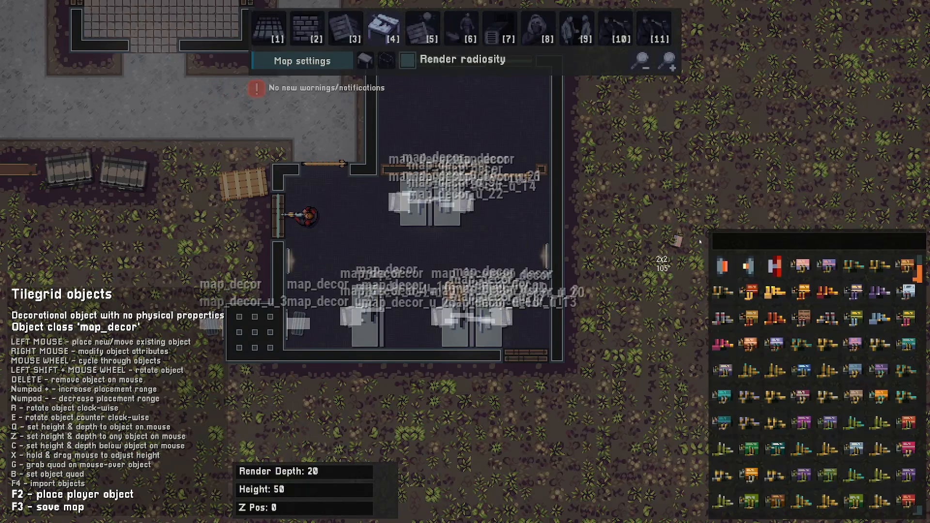
- Search the decor objects for phone to furnish the desks
left_click(752, 244)
type("phone")
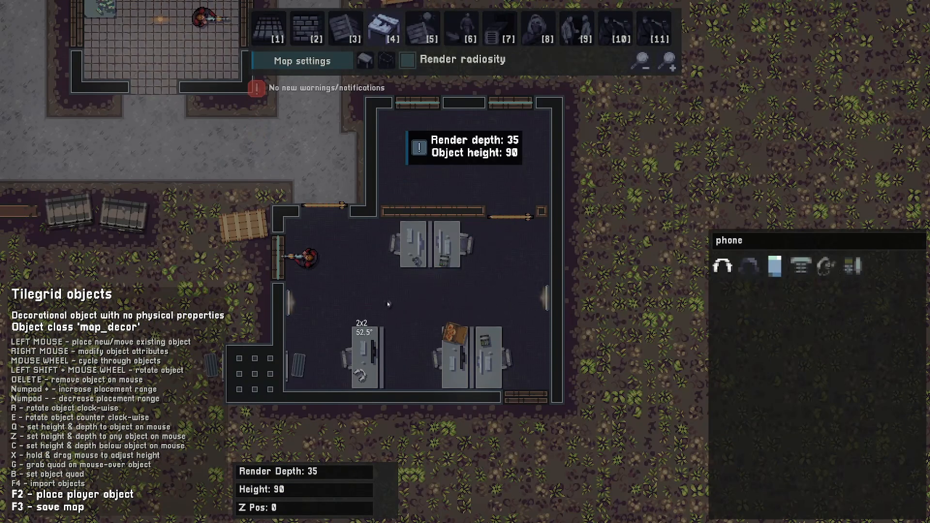
type("a")
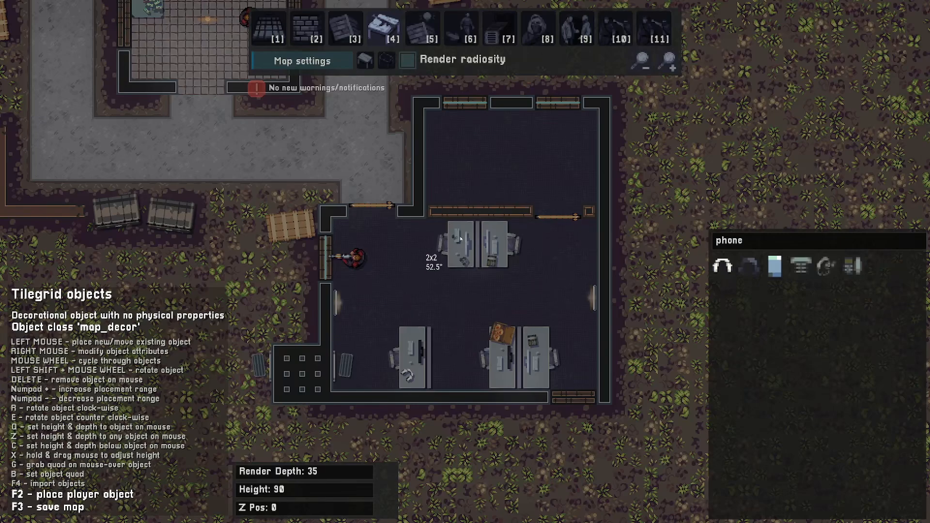
type("s1")
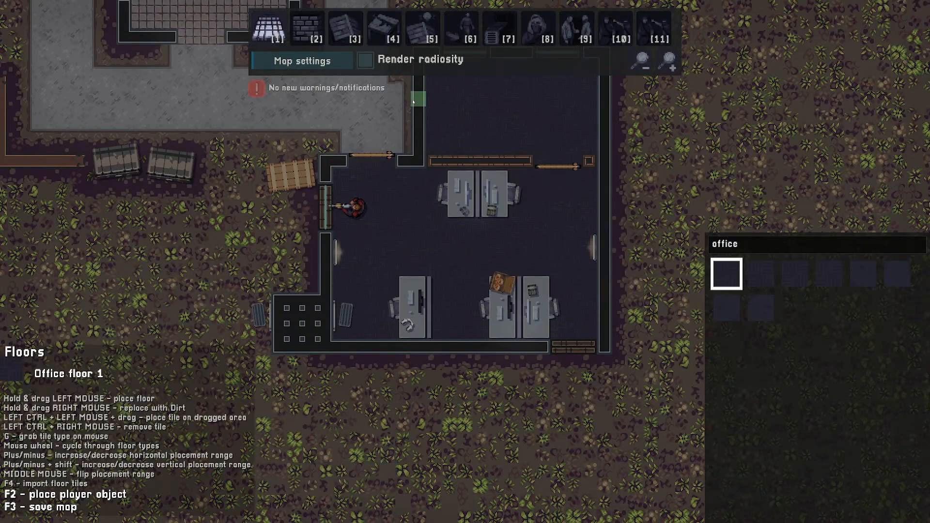
- Preview the enclosure with radiosity rendering switched on, then switch it off again
left_click(366, 60)
key("w")
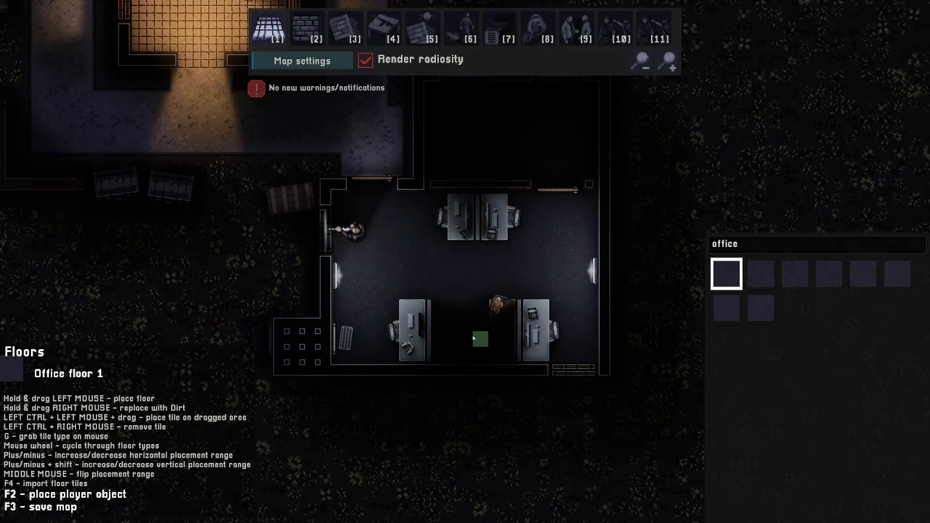
left_click(365, 60)
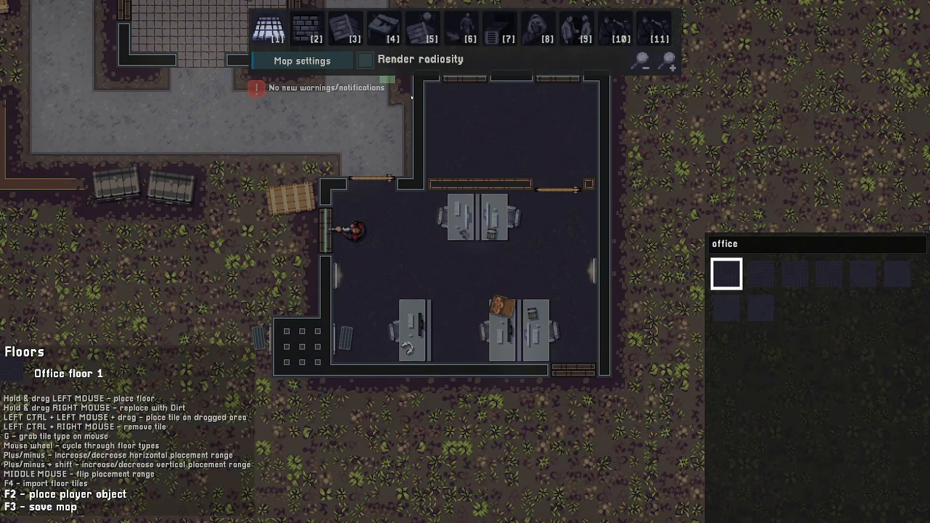
- Place a water cooler beside the north desks near the enclosure's west entrance
key("4")
scroll(560, 251, "down", 3)
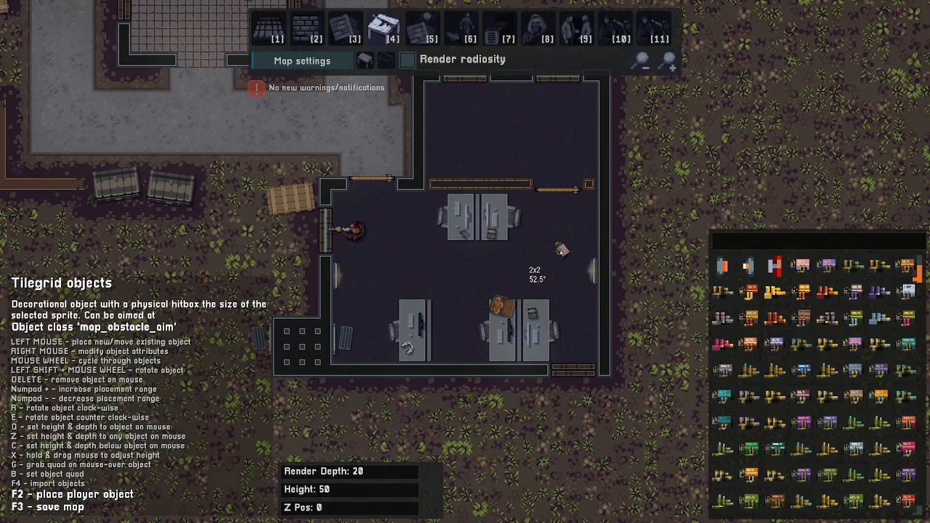
scroll(573, 246, "up", 1)
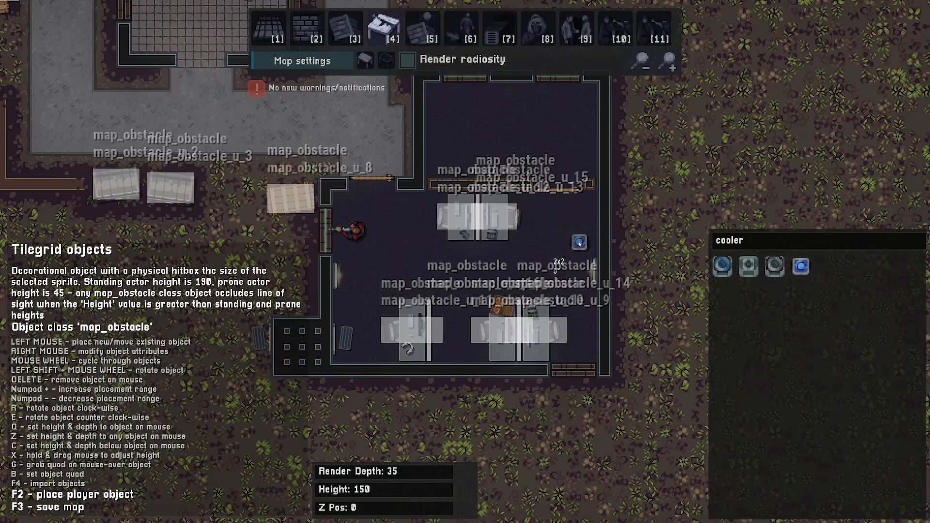
left_click(416, 202)
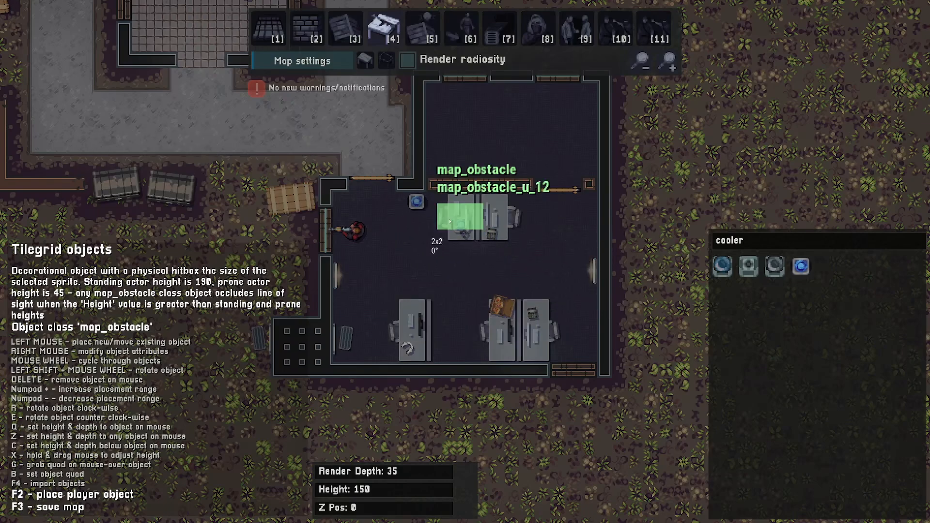
left_click_drag(417, 202, 413, 202)
key("w")
key("a")
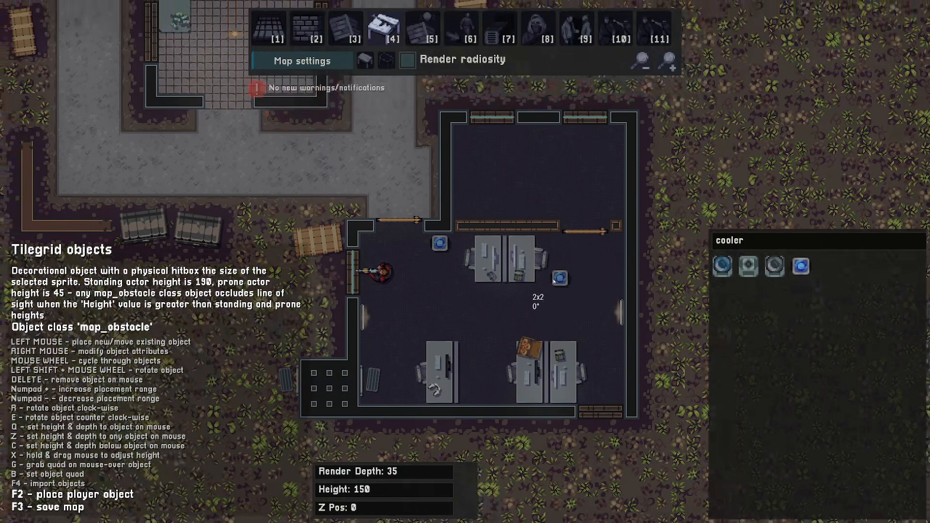
key("s")
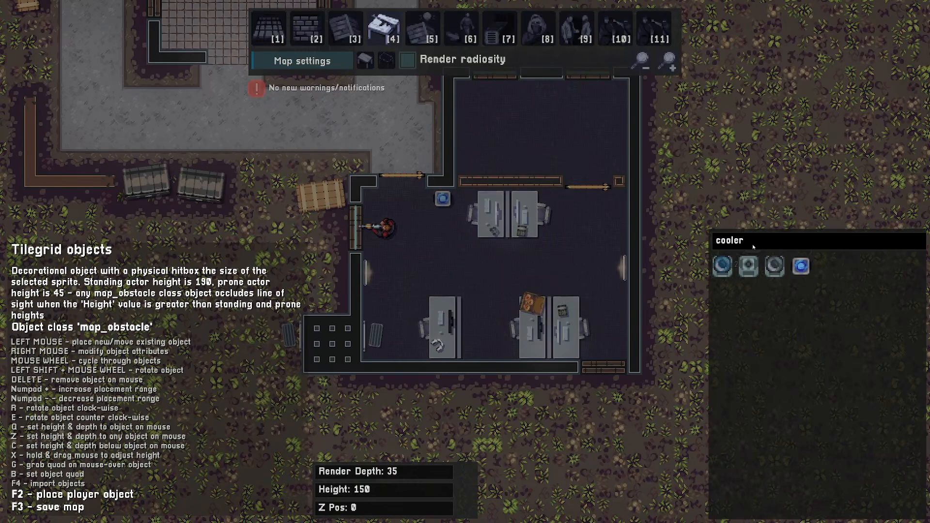
- Place a photocopier against the enclosure's west wall and a small table between the south desks
key("BackSpace")
key("BackSpace")
key("BackSpace")
type("photo")
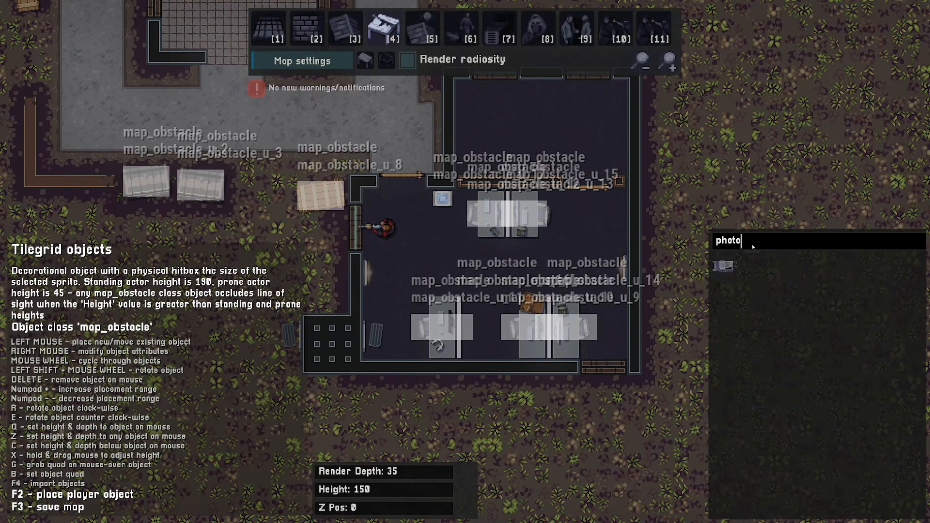
left_click(722, 265)
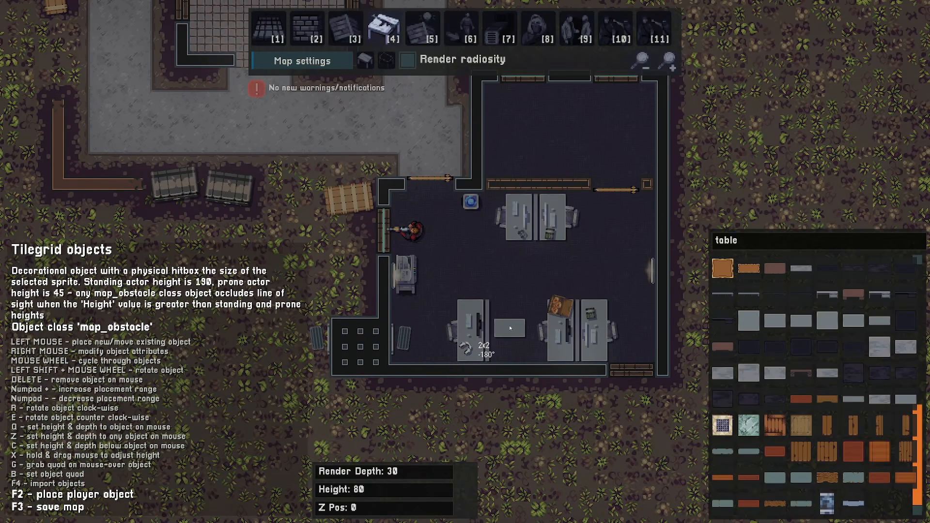
left_click(509, 352)
- Turn on radiosity rendering and start a playtest from the player object
key("d")
key("s")
key("a")
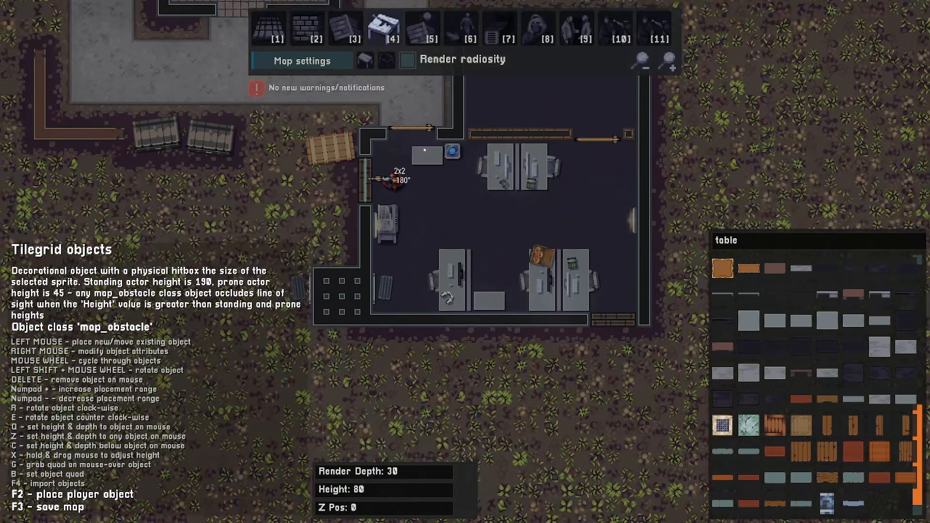
key("d")
left_click(405, 60)
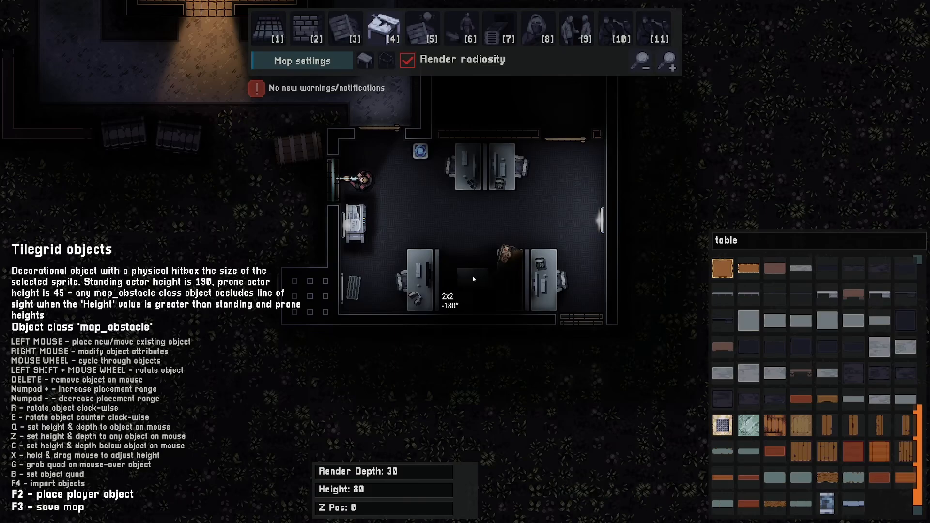
key("2")
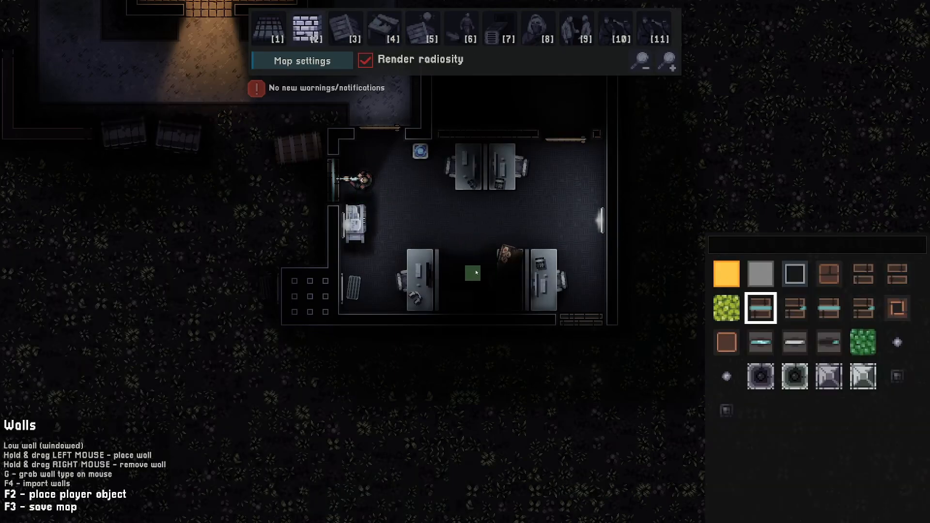
key("F2")
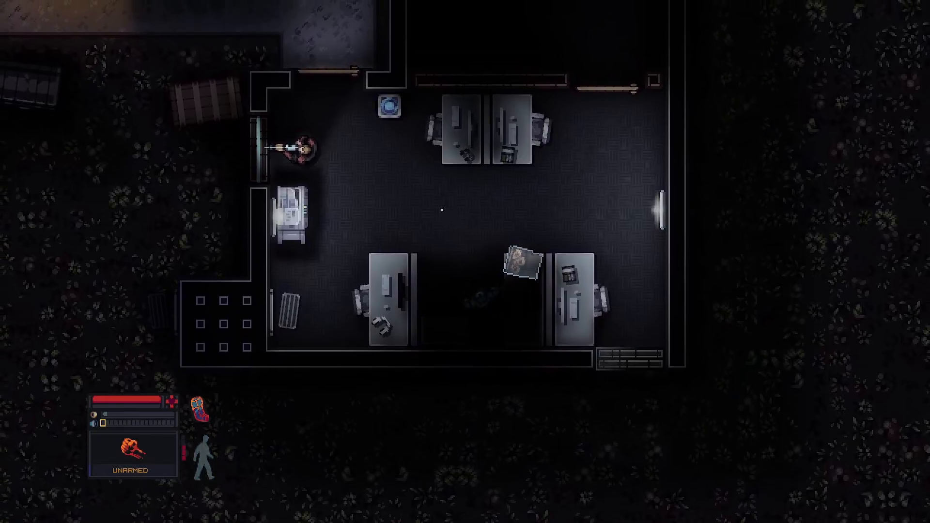
- Return to the editor, search the objects for cabinet and place a filing cabinet beside the south desks
key("F2")
key("d")
key("s")
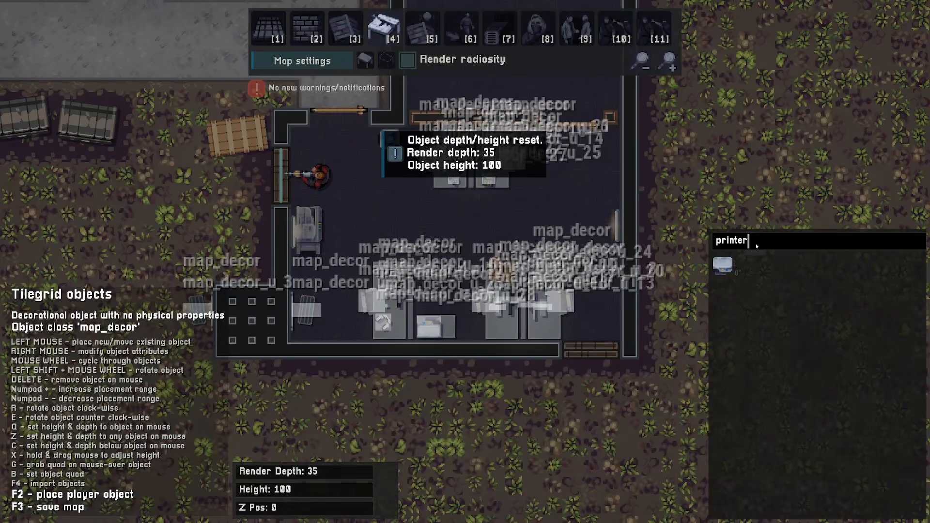
left_click(756, 246)
key("BackSpace")
key("BackSpace")
key("BackSpace")
key("BackSpace")
key("BackSpace")
key("BackSpace")
key("BackSpace")
type("cabinet")
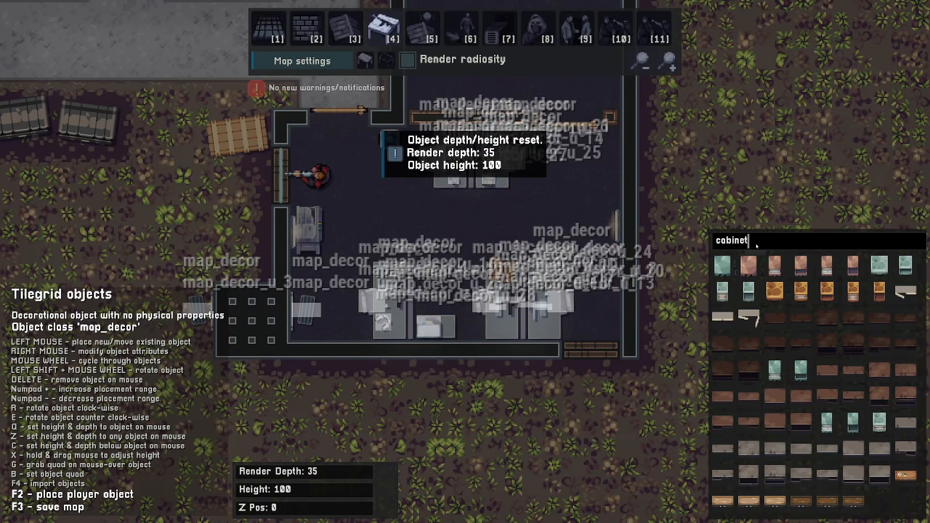
left_click(722, 292)
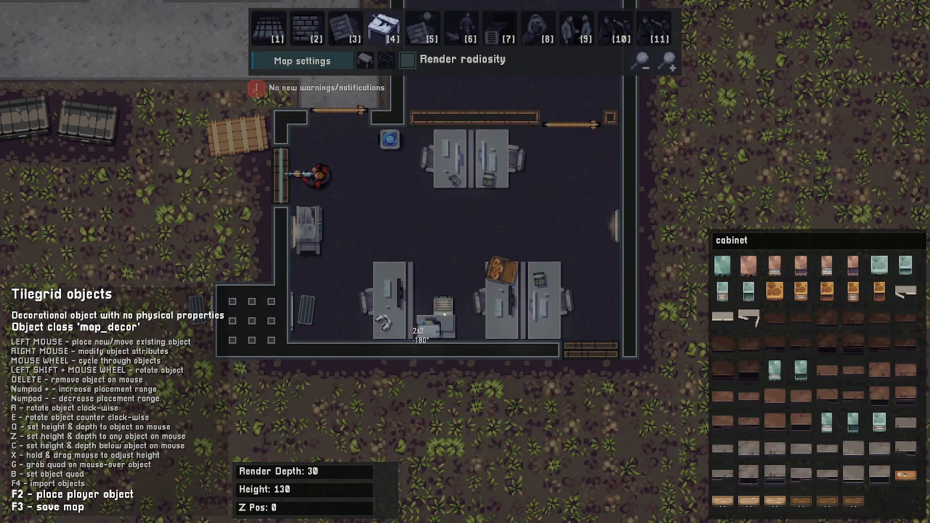
key("q")
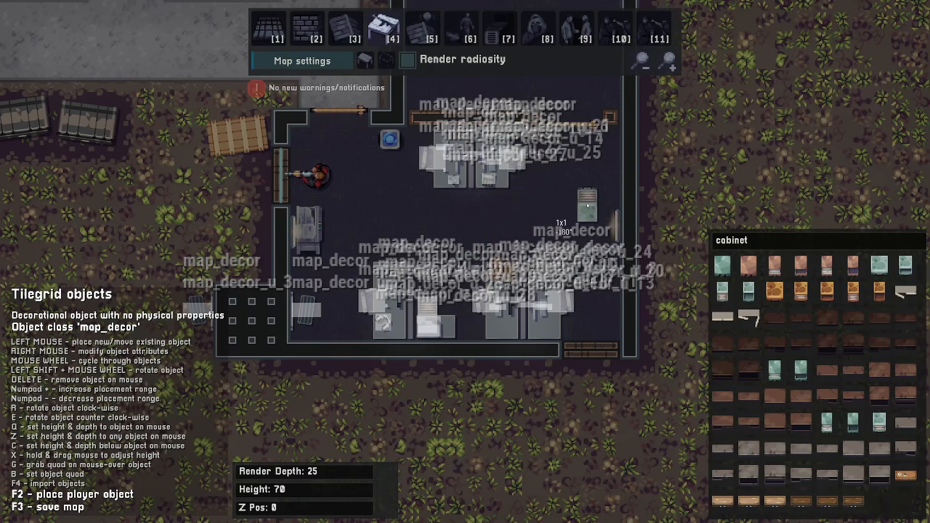
- Pick an office door from the door objects and switch radiosity rendering off
key("w")
key("d")
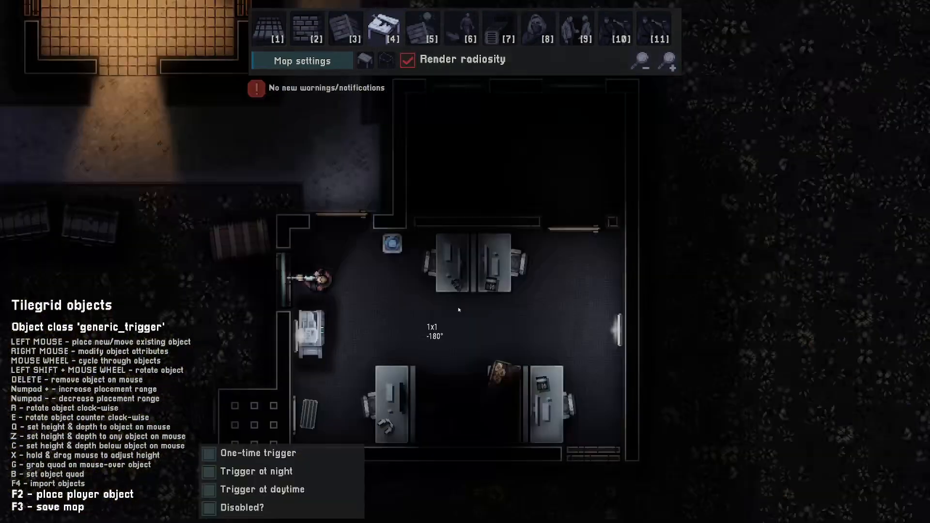
scroll(459, 309, "up", 10)
scroll(459, 309, "up", 2)
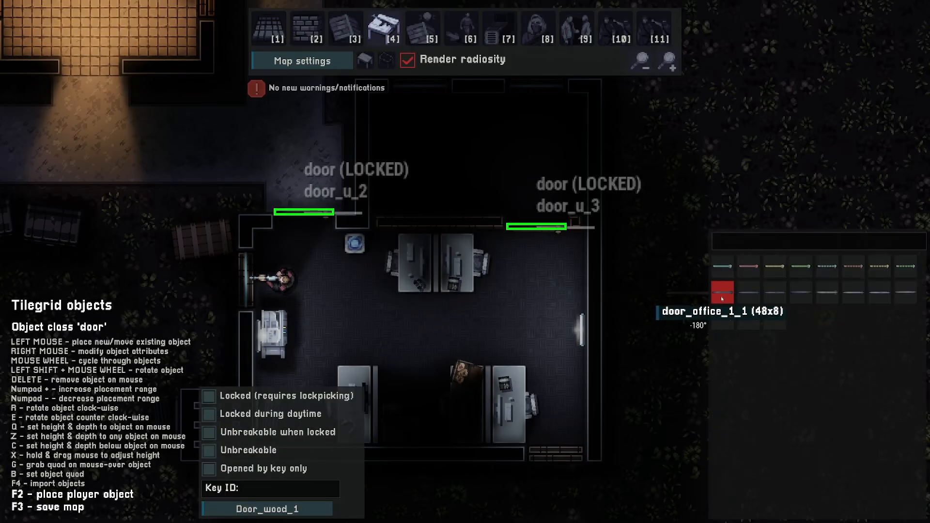
left_click(724, 299)
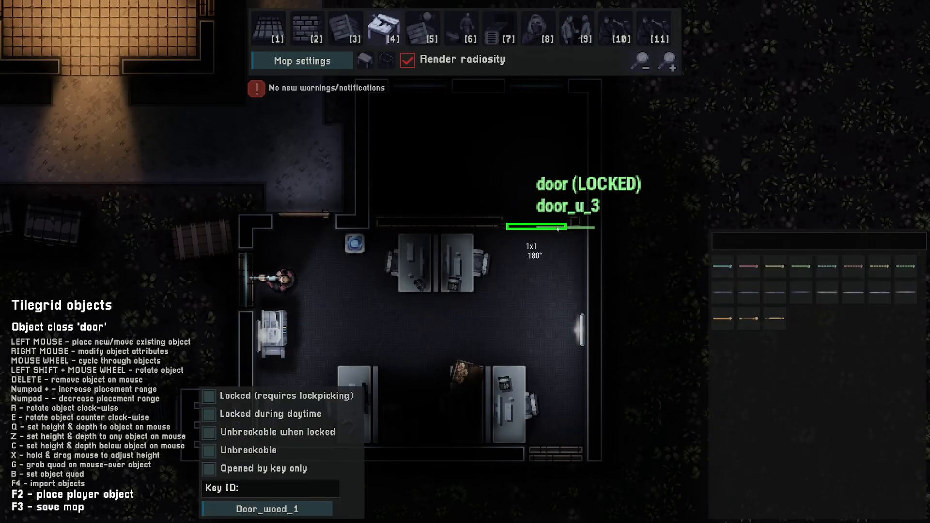
left_click(407, 60)
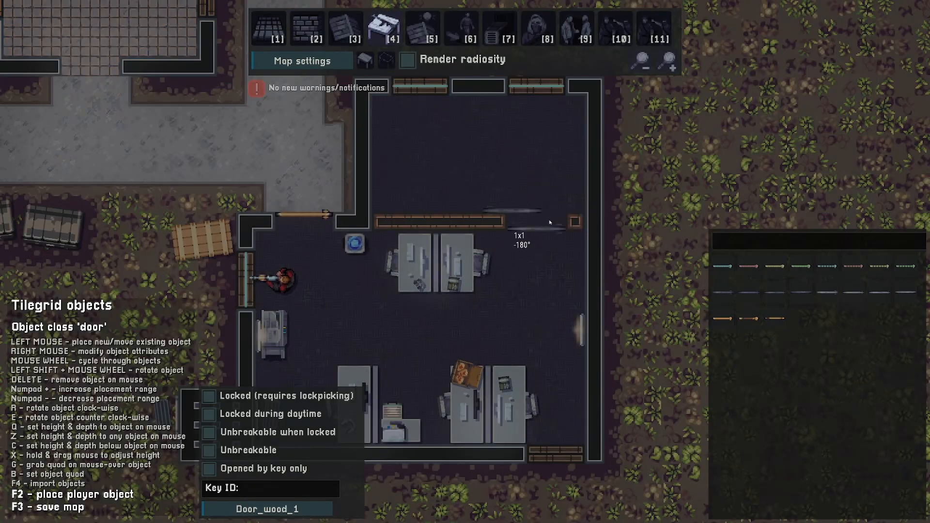
- Clear the object search and place a closet in the north office's northeast corner
key("a")
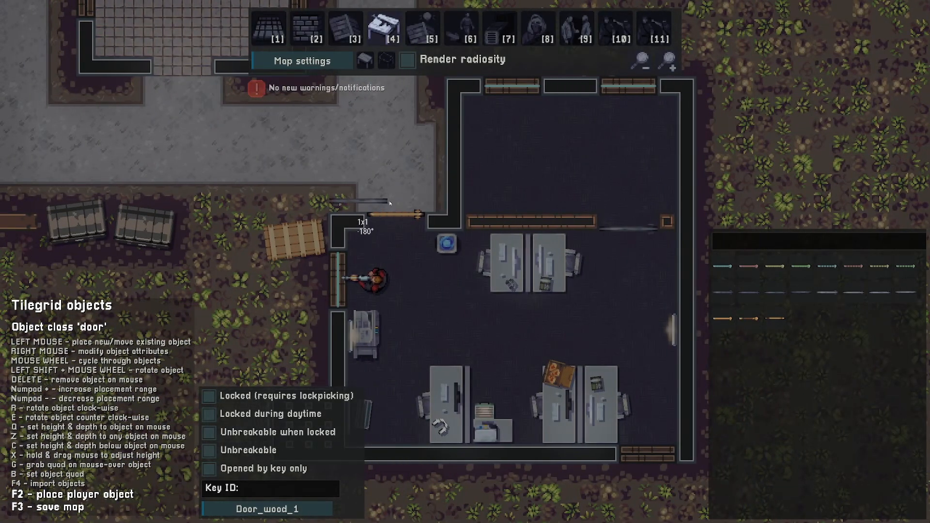
key("d")
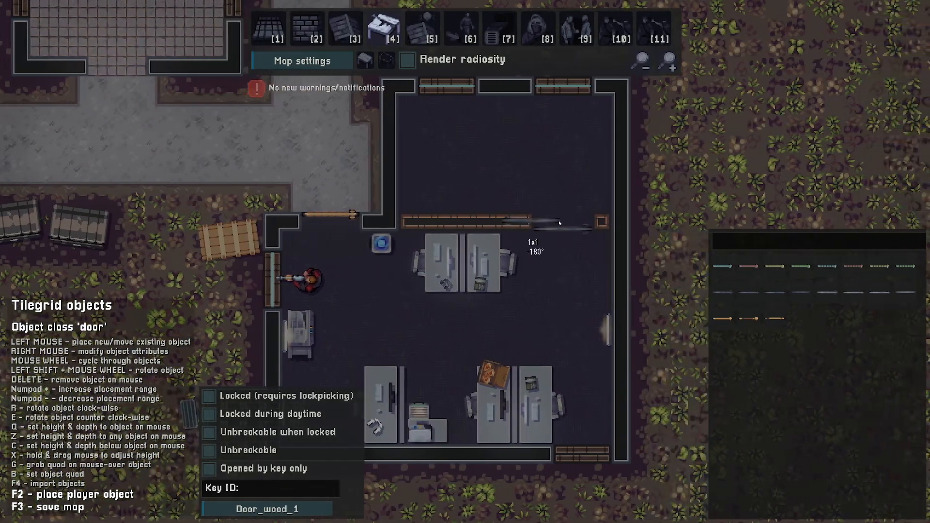
key("d")
key("w")
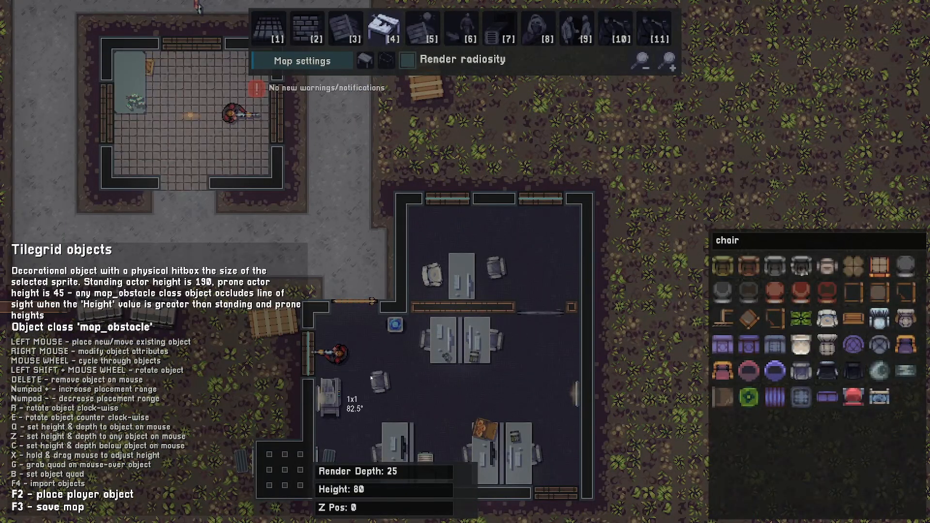
key("s")
key("w")
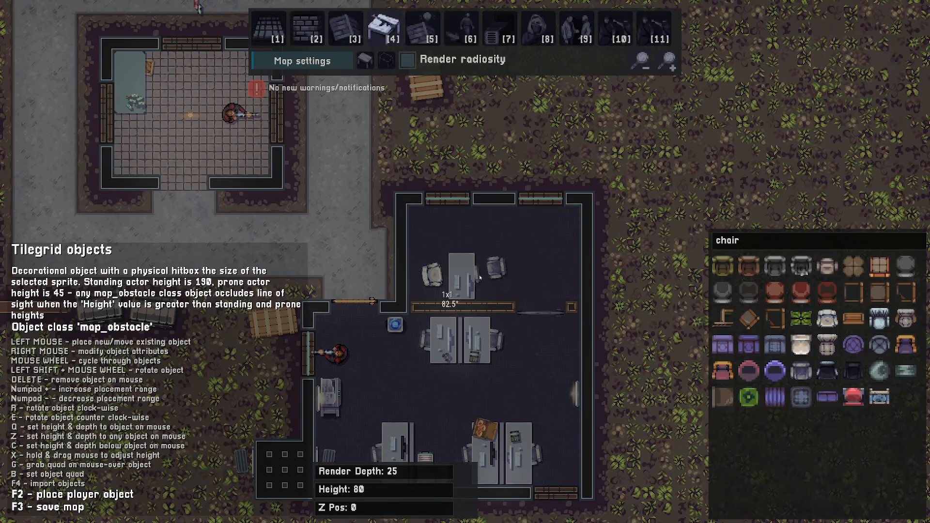
key("alt")
key("d")
key("w")
key("BackSpace")
key("BackSpace")
key("BackSpace")
key("BackSpace")
key("BackSpace")
scroll(560, 289, "down", 4, "ctrl")
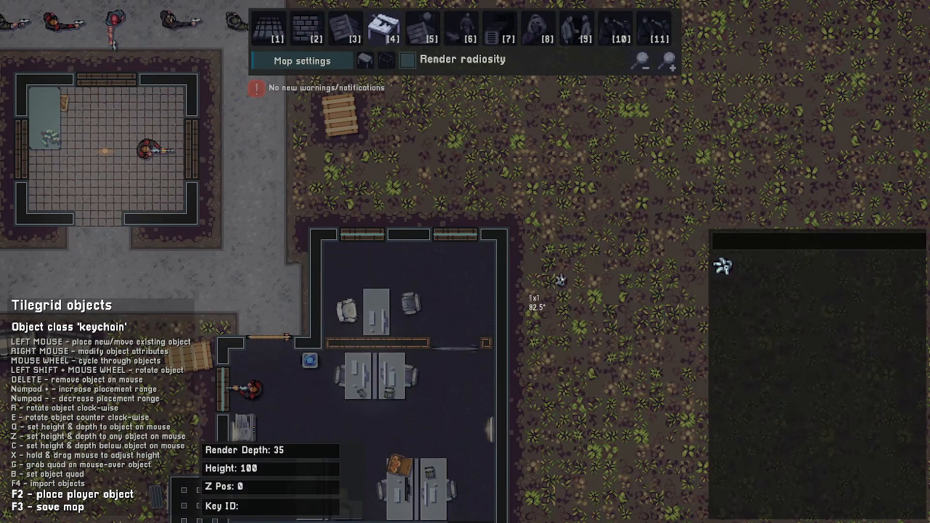
key("a")
key("s")
scroll(567, 262, "down", 2, "ctrl")
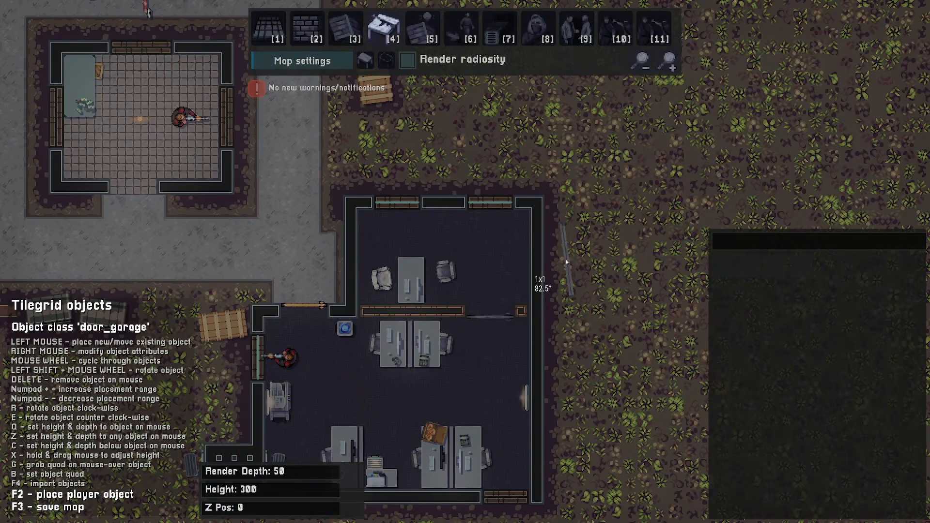
key("w")
key("a")
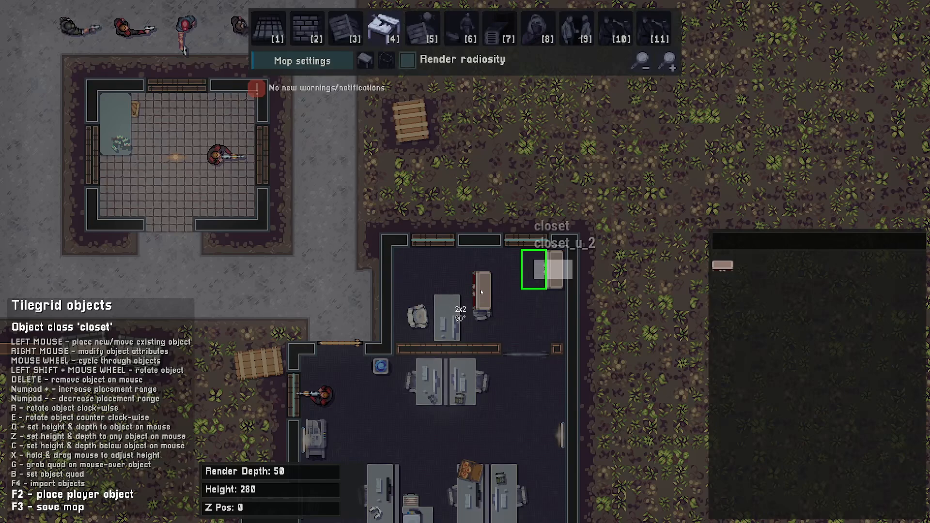
- Place a light switch inside the north building's south wall beside its doorway
key("a")
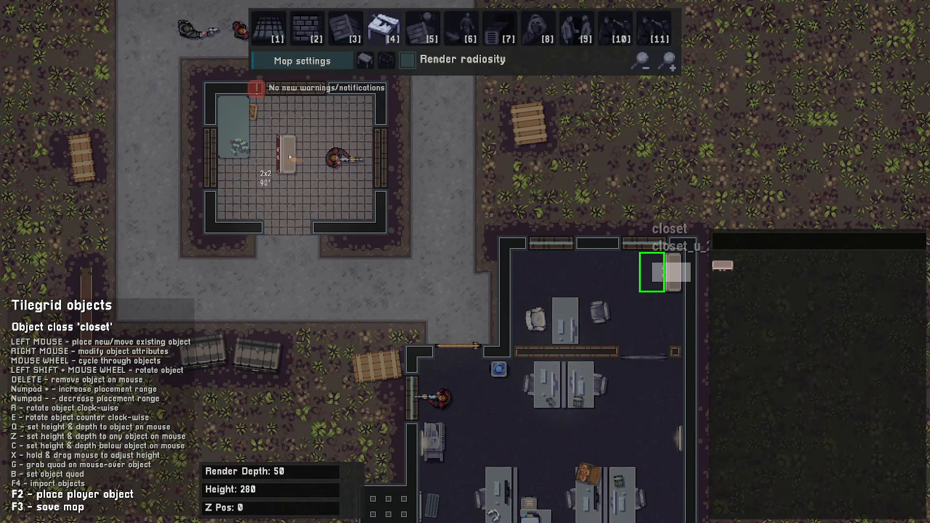
key("w")
key("a")
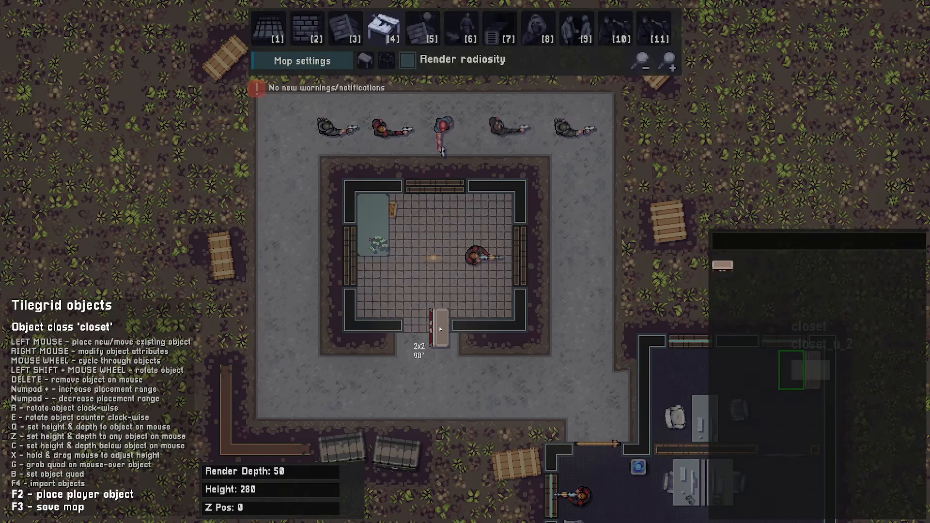
key("w")
key("s")
key("a")
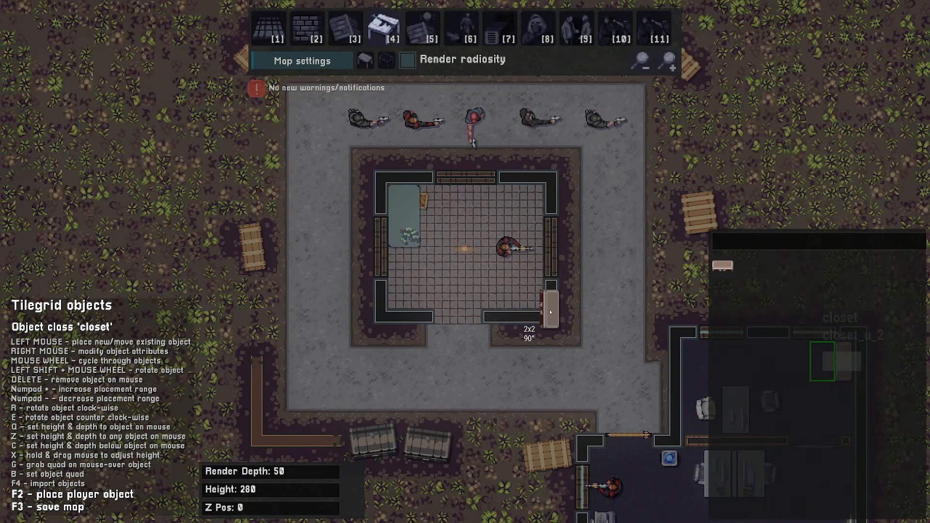
scroll(546, 312, "down", 1)
scroll(618, 329, "down", 1)
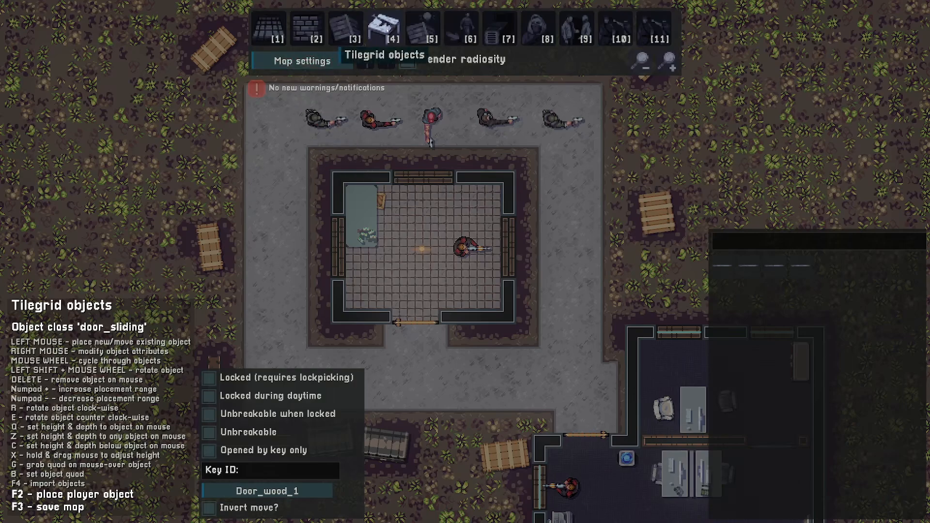
scroll(370, 218, "down", 5)
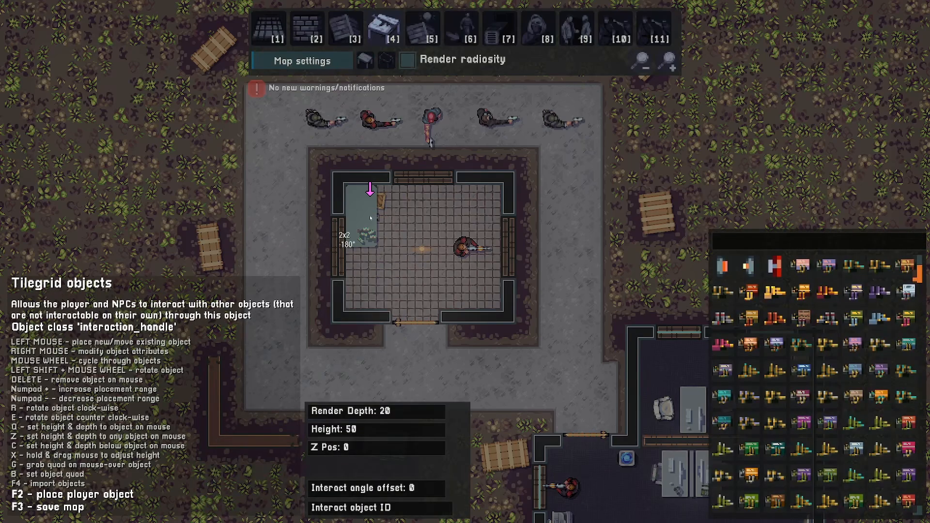
scroll(370, 217, "down", 1)
scroll(370, 218, "down", 2)
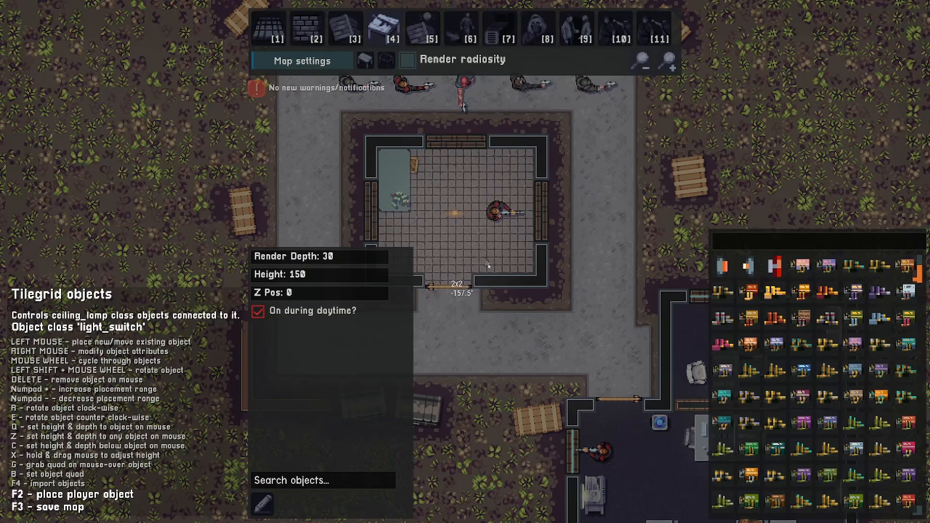
scroll(488, 263, "up", 3, "shift")
left_click(488, 272)
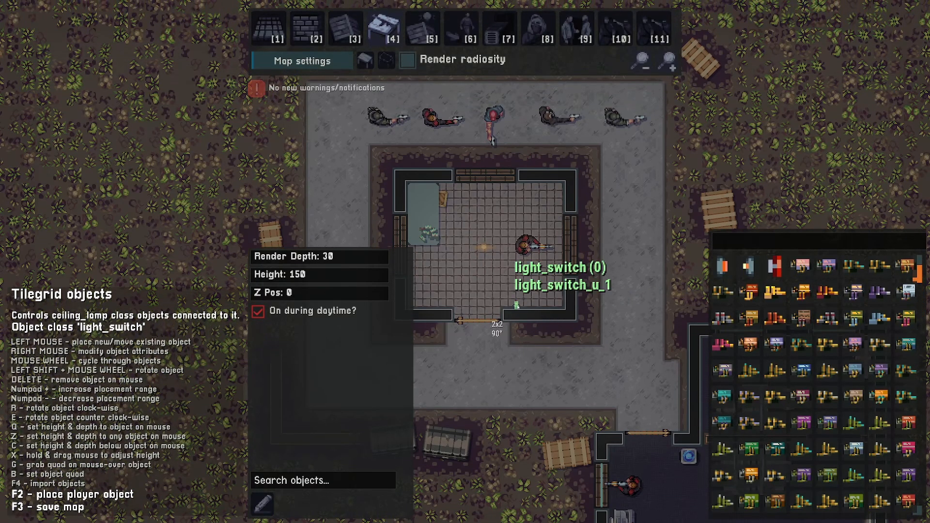
- Link the light switch to the building's ceiling lamp in click-to-add mode
right_click(512, 306)
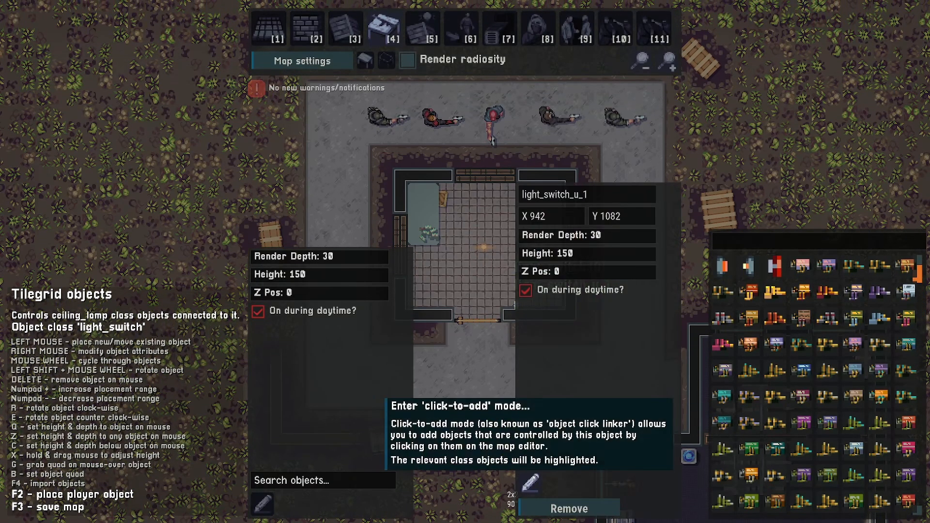
left_click(531, 483)
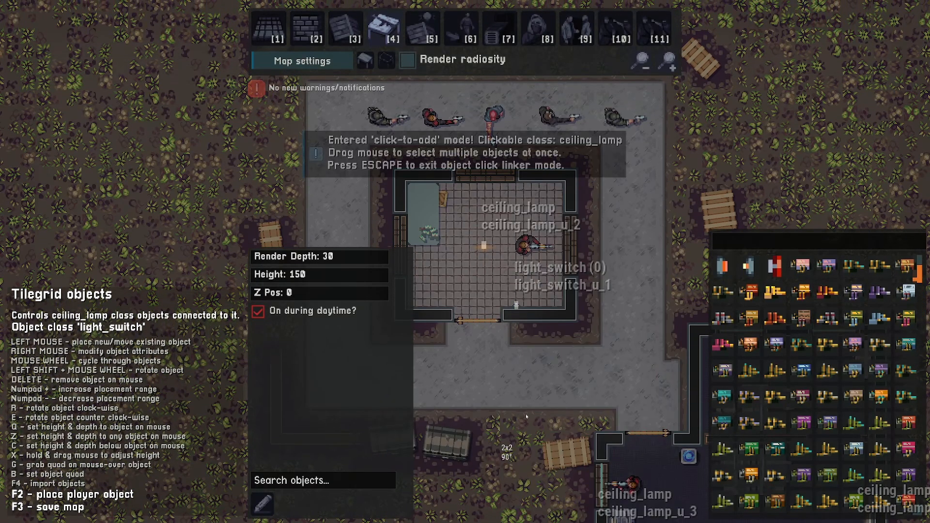
left_click(501, 271)
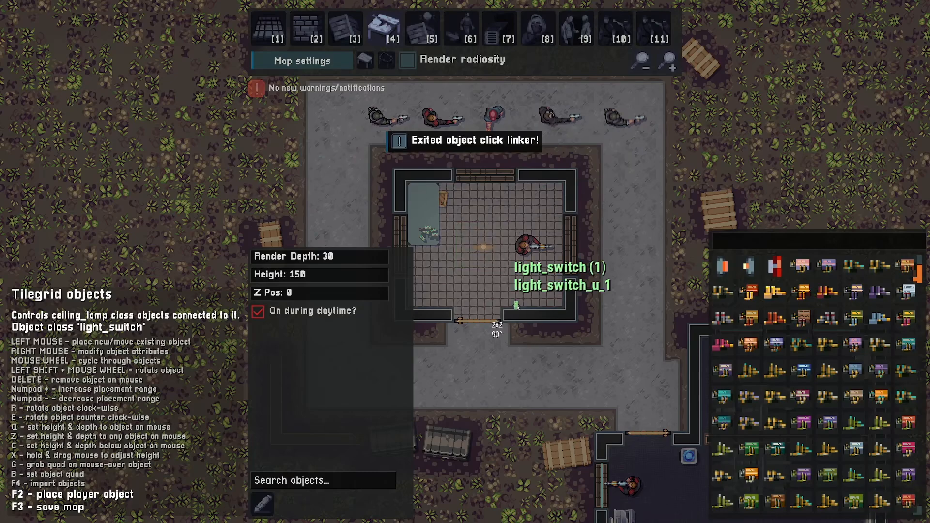
right_click(517, 305)
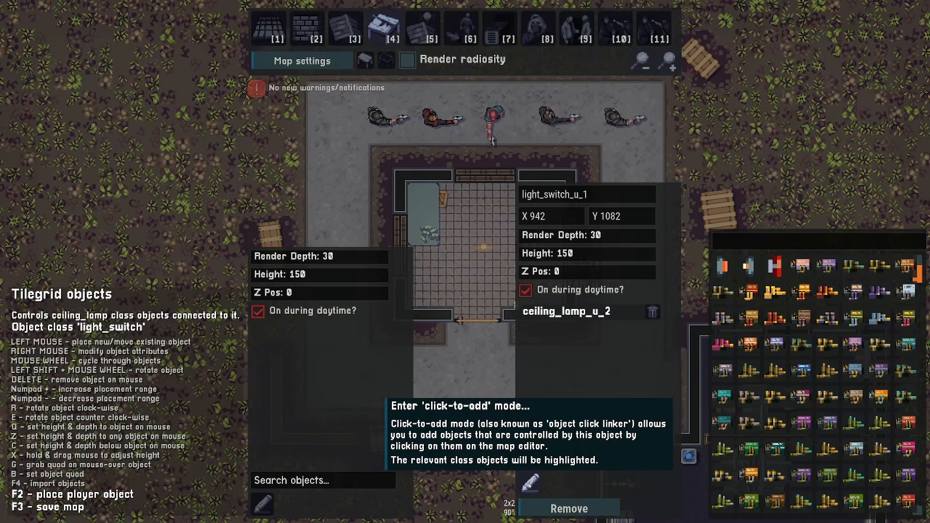
left_click(530, 483)
left_click(484, 246)
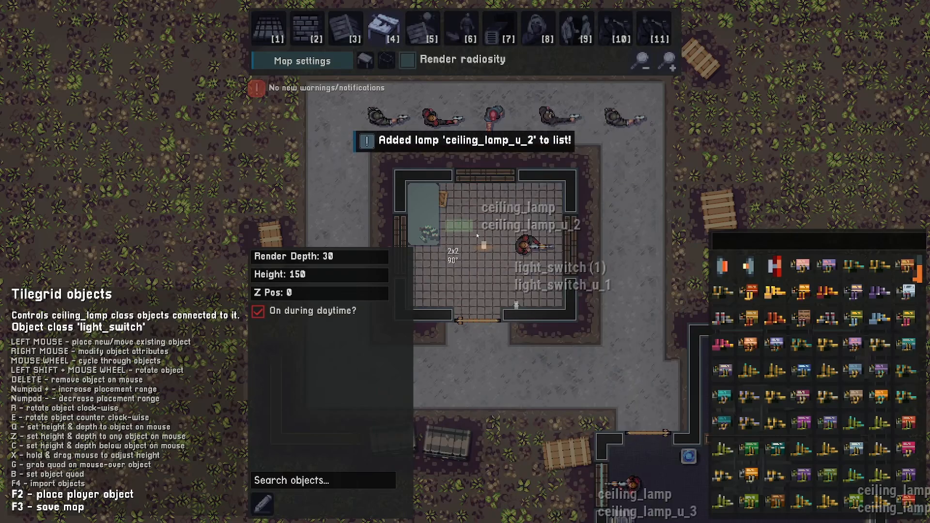
left_click(484, 246)
left_click(487, 250)
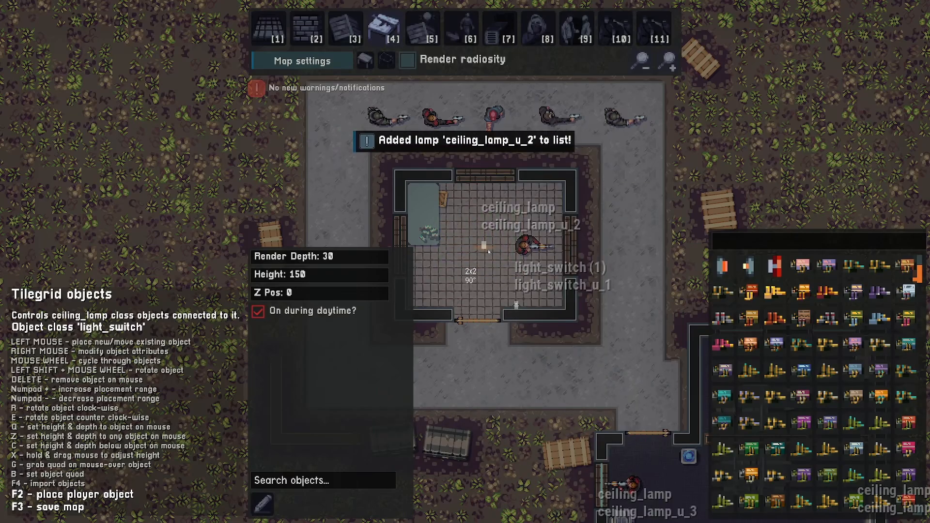
left_click(484, 247)
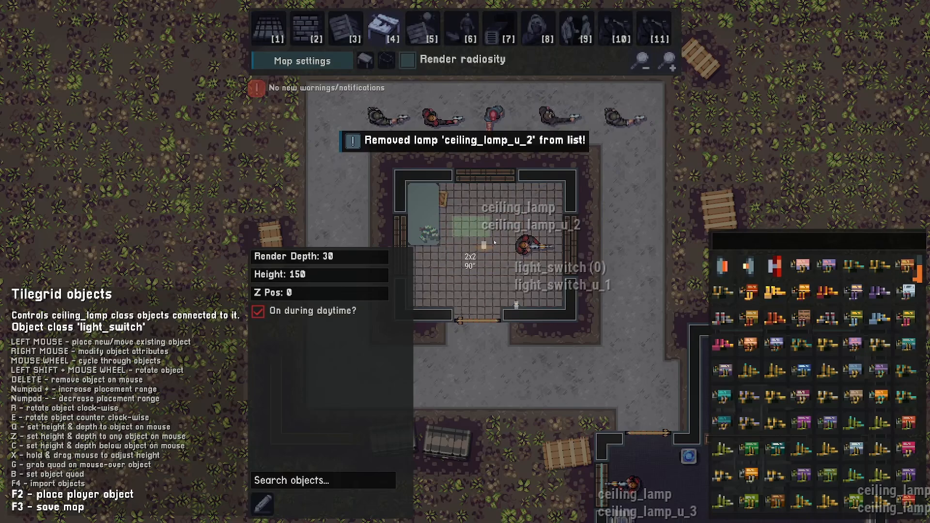
left_click(517, 274)
left_click(517, 275)
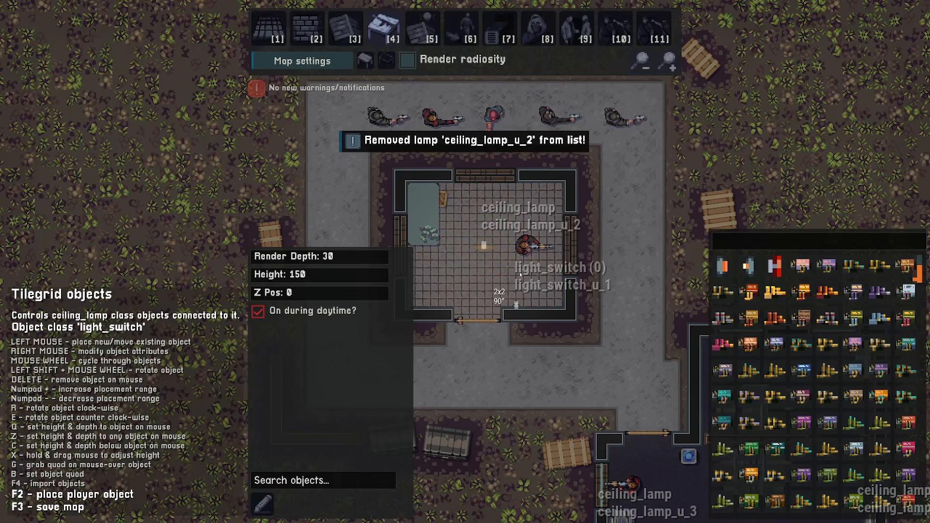
left_click(500, 254)
right_click(518, 274)
- Place a second light switch on the enclosure's west wall beside the entrance door
key("d")
key("s")
key("r")
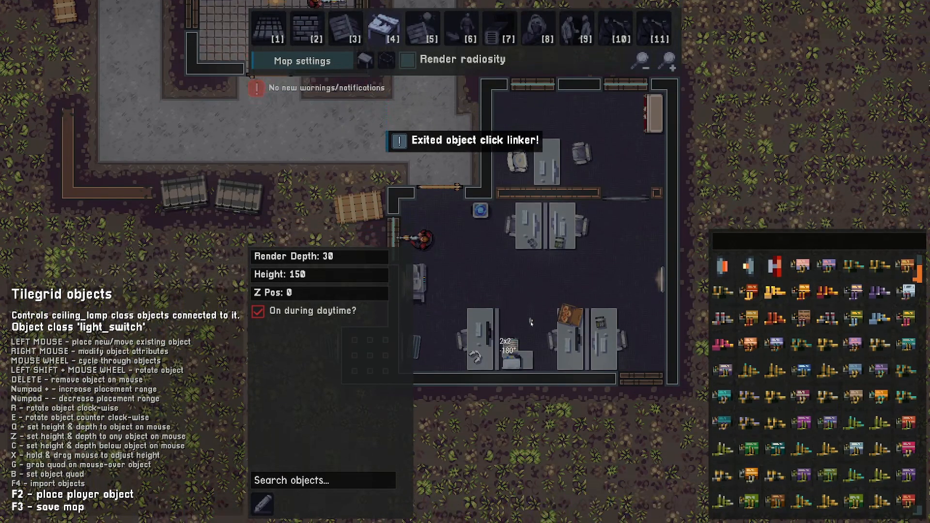
key("a")
key("w")
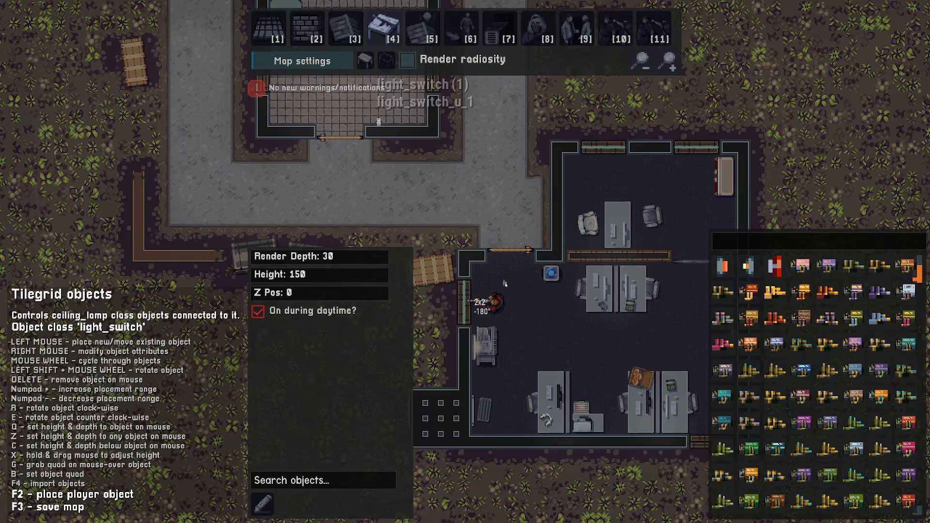
key("d")
key("s")
key("a")
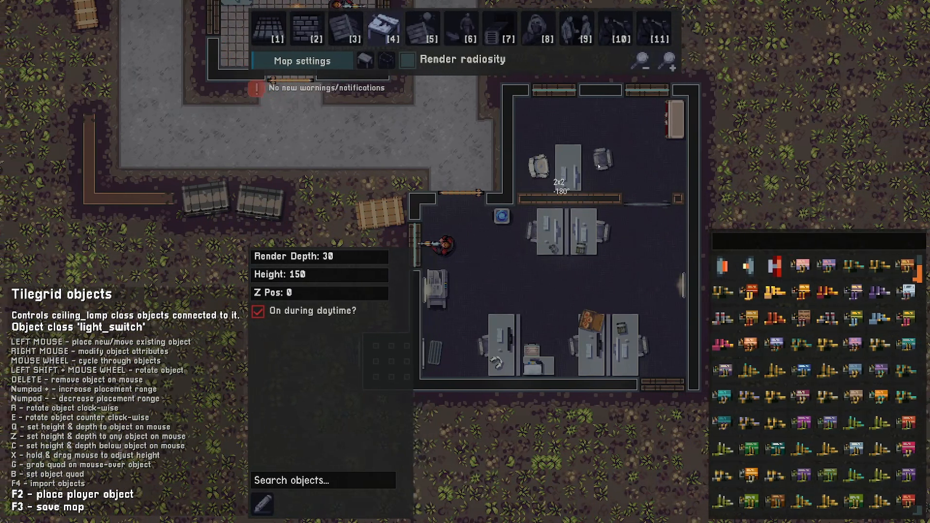
key("w")
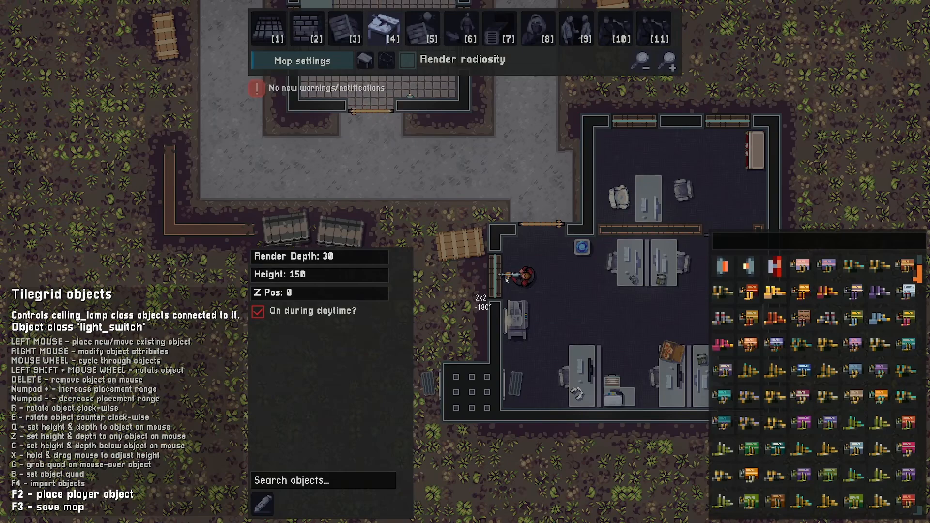
left_click(505, 275)
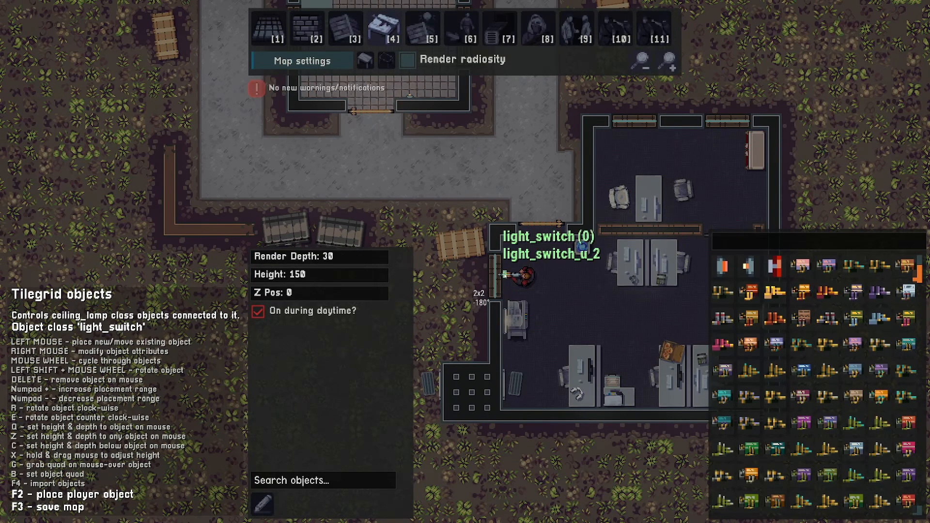
- Enable radiosity rendering and playtest the level as the player to check the office lighting
key("d")
key("w")
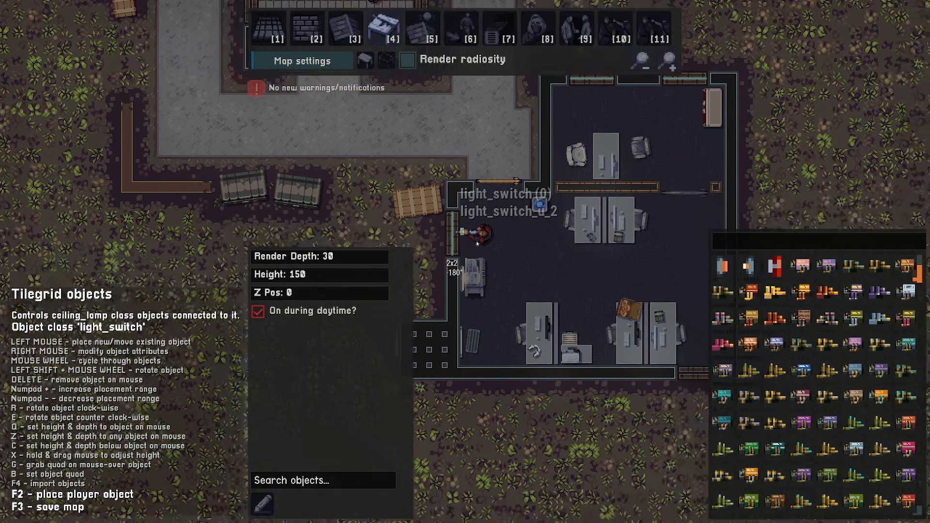
key("2")
key("s")
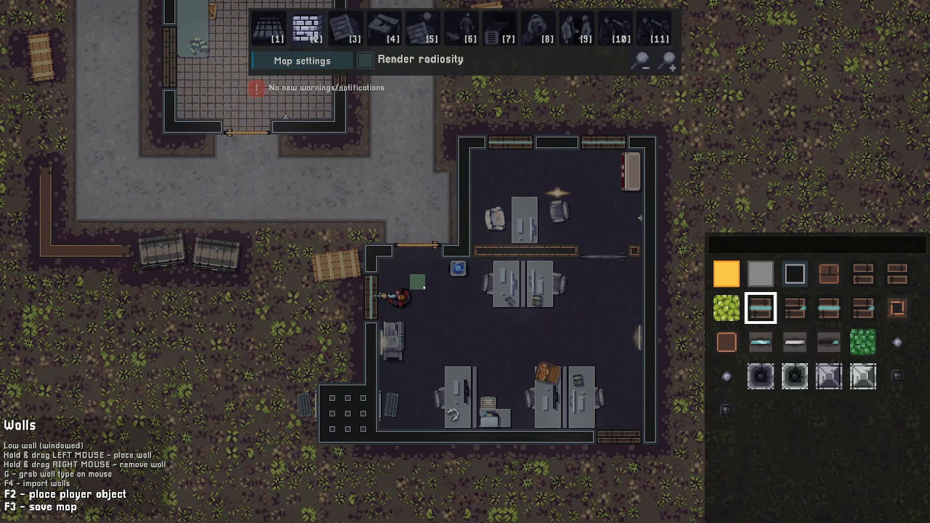
key("s")
key("d")
left_click(365, 60)
key("F2")
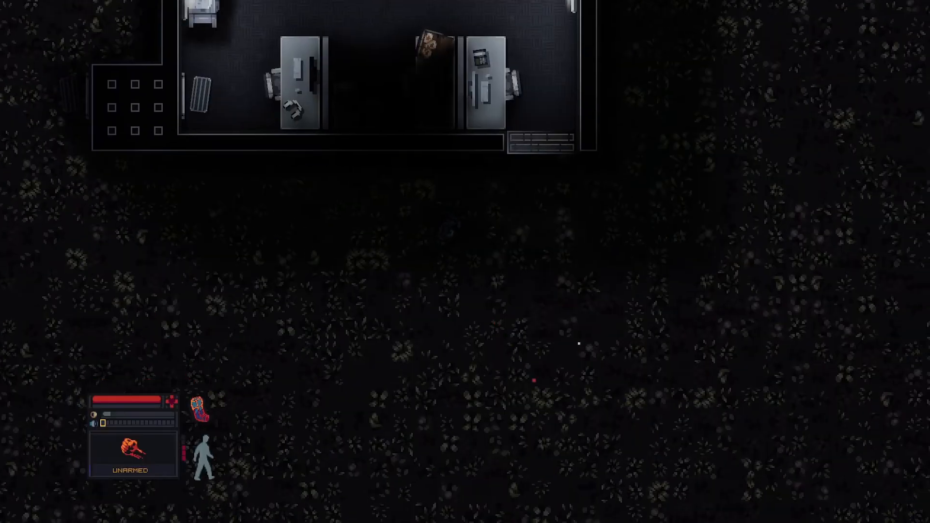
key("w")
key("d")
key("space")
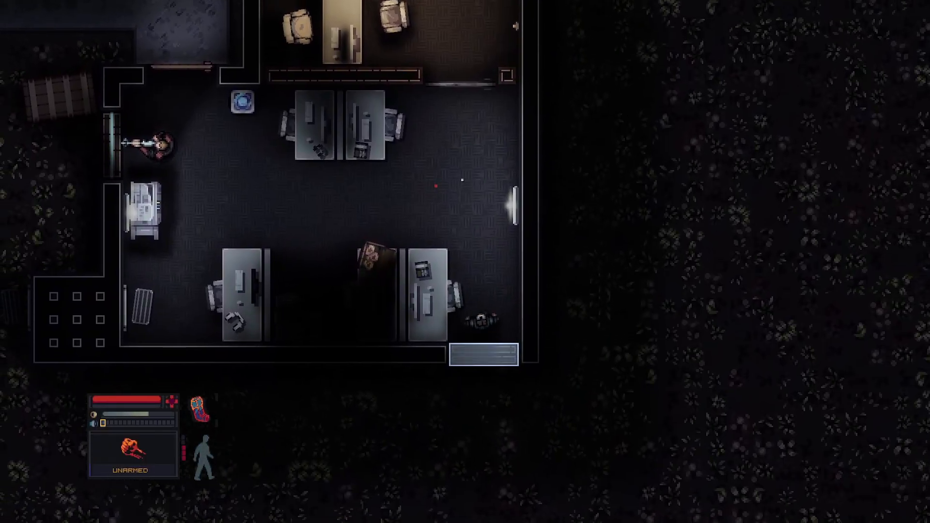
key("s")
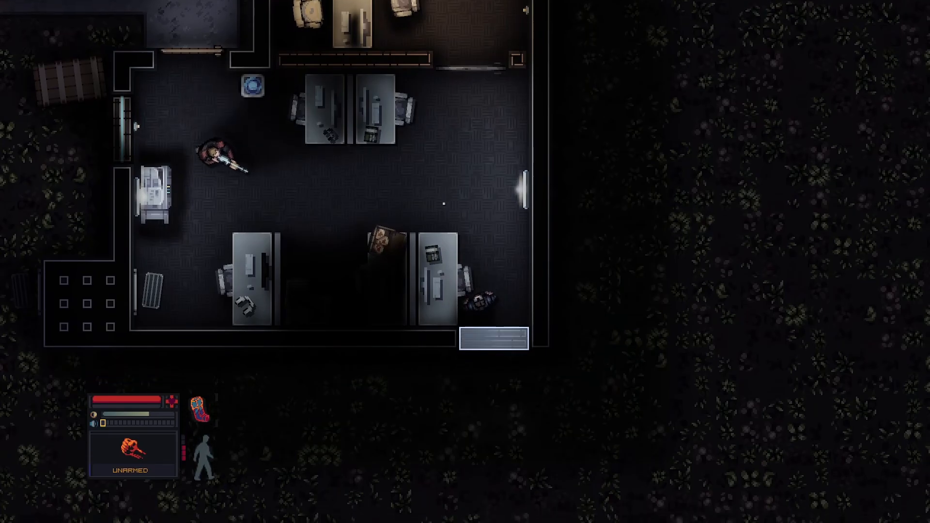
key("r")
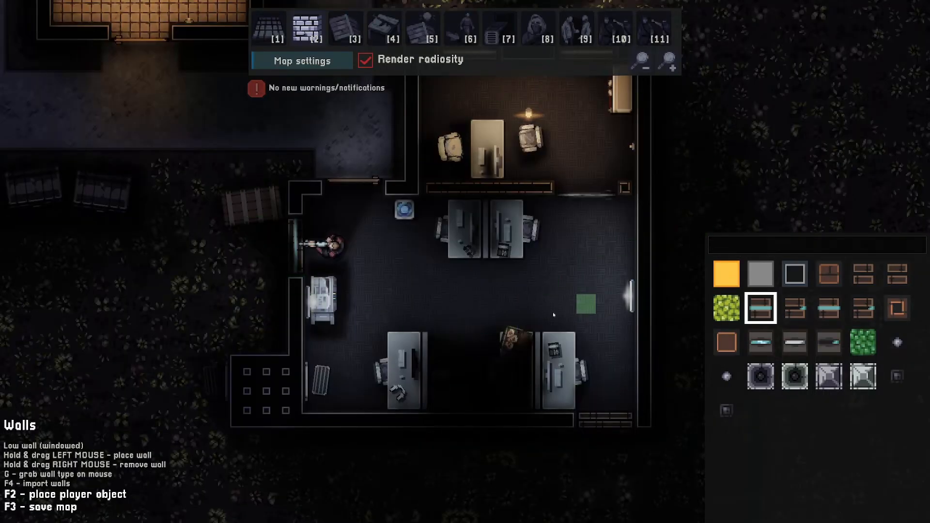
- Examine the office's lamps and light caster objects in the editor with radiosity rendering
key("w")
left_click(642, 62)
left_click(365, 62)
key("w")
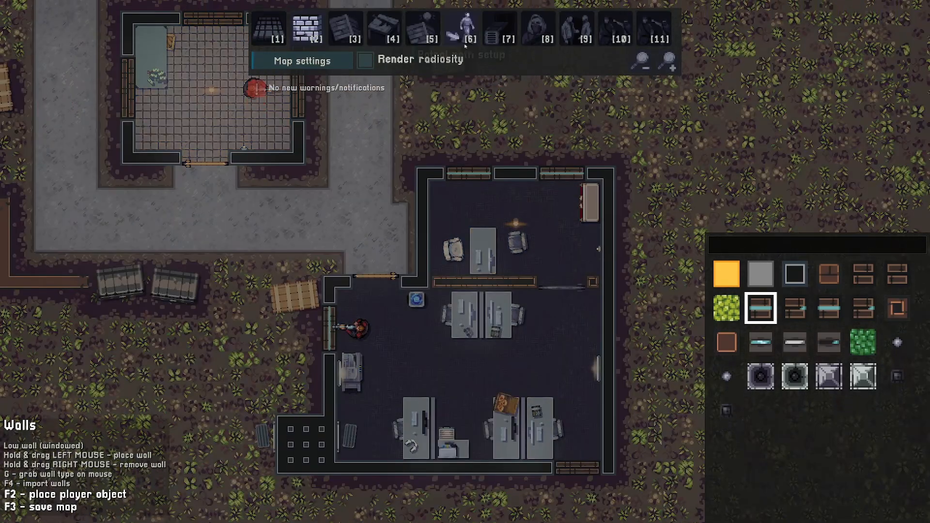
key("d")
key("a")
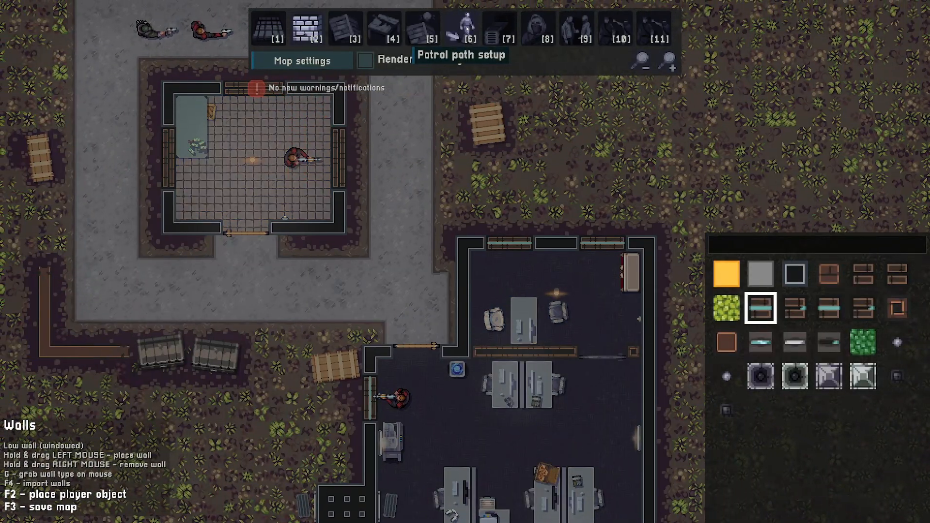
left_click(468, 30)
key("2")
key("a")
key("s")
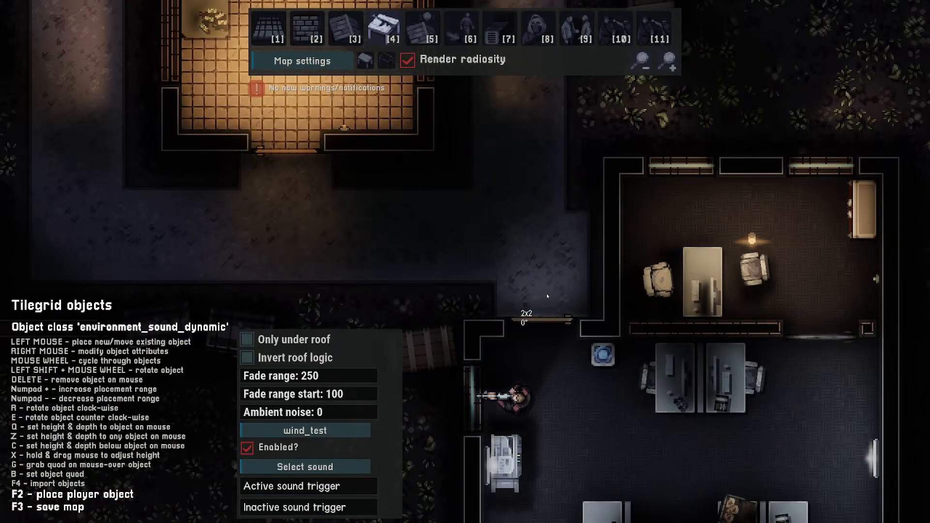
scroll(547, 294, "down", 6)
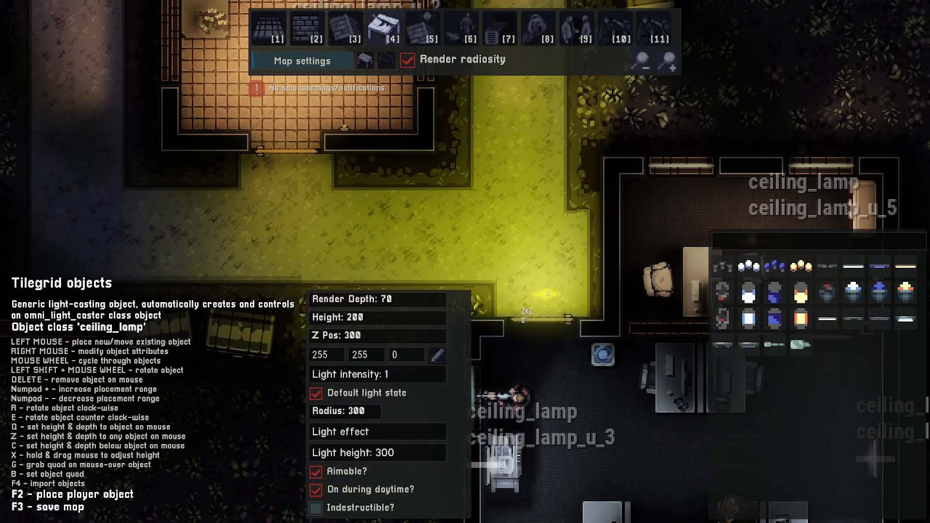
left_click(438, 356)
left_click(499, 324)
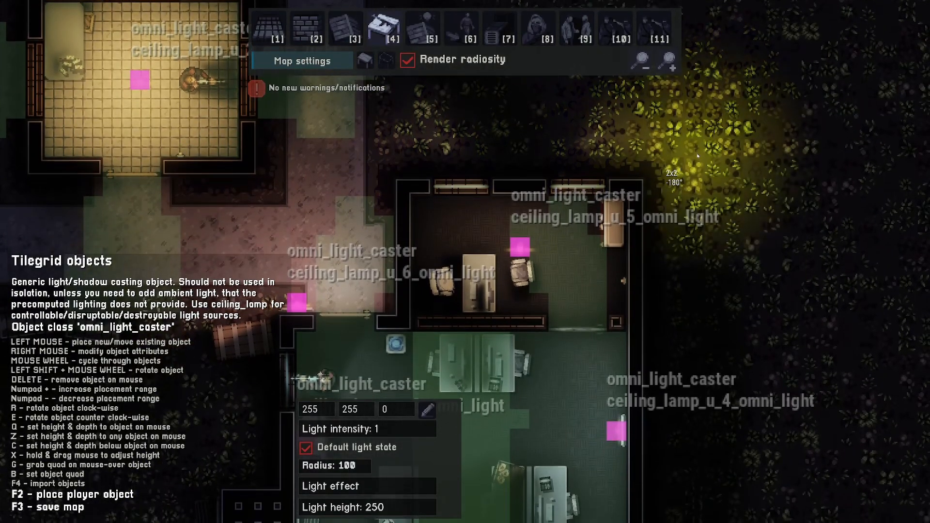
- Review the existing outside and office patrol routes in patrol path setup, turning radiosity rendering off
key("6")
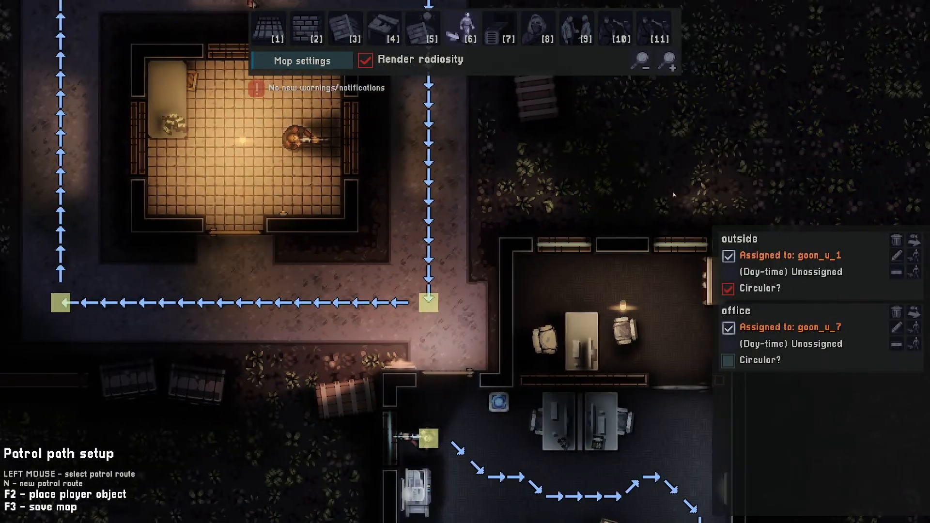
key("w")
key("s")
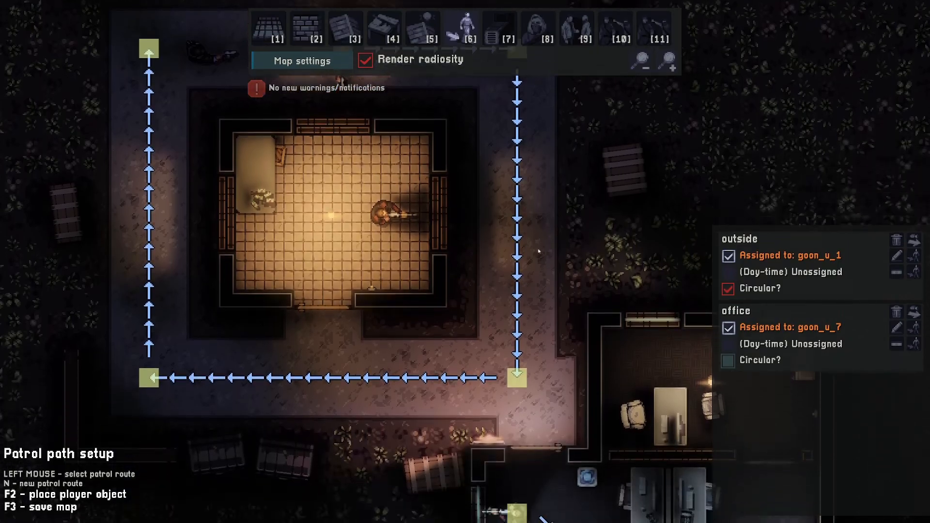
key("d")
key("s")
key("a")
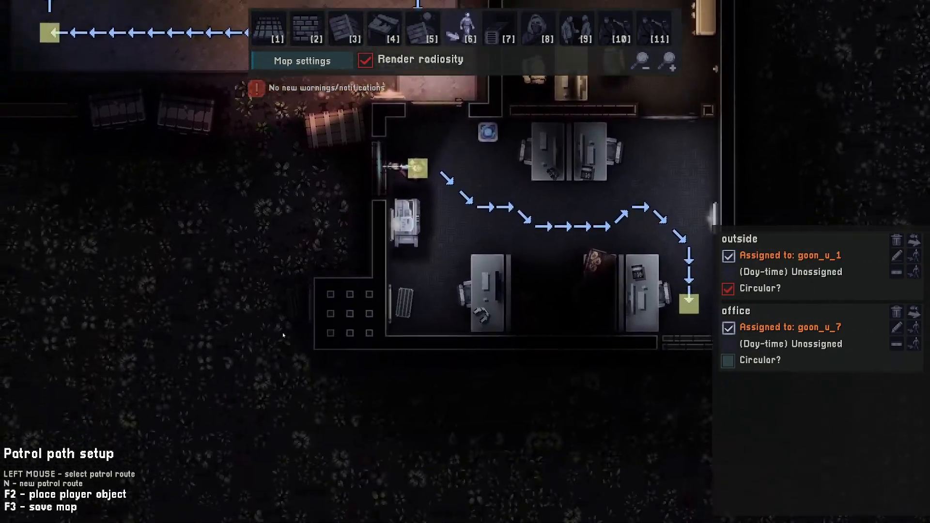
key("d")
key("a")
key("w")
key("s")
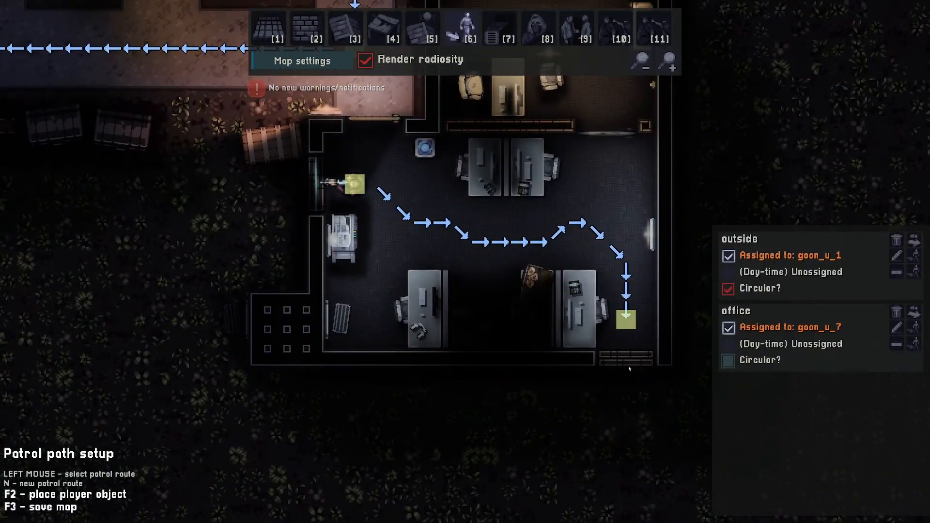
key("w")
key("a")
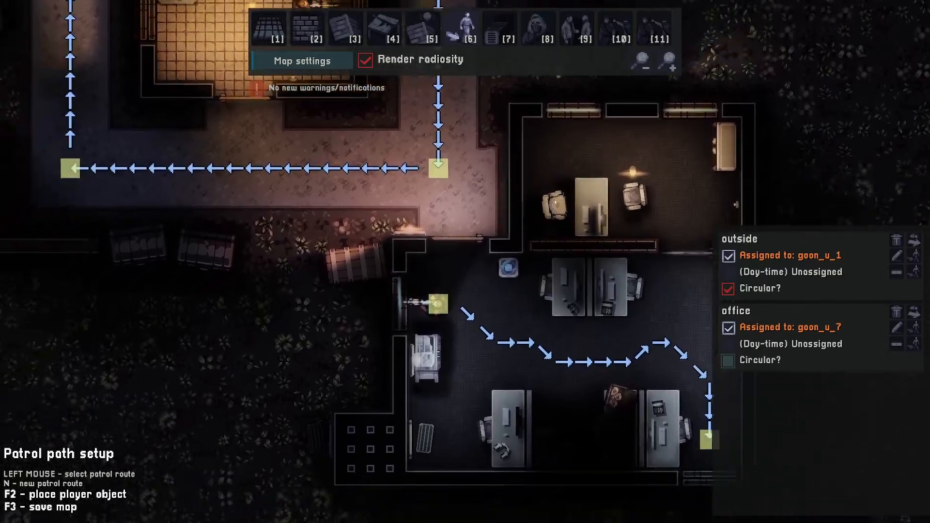
key("s")
key("d")
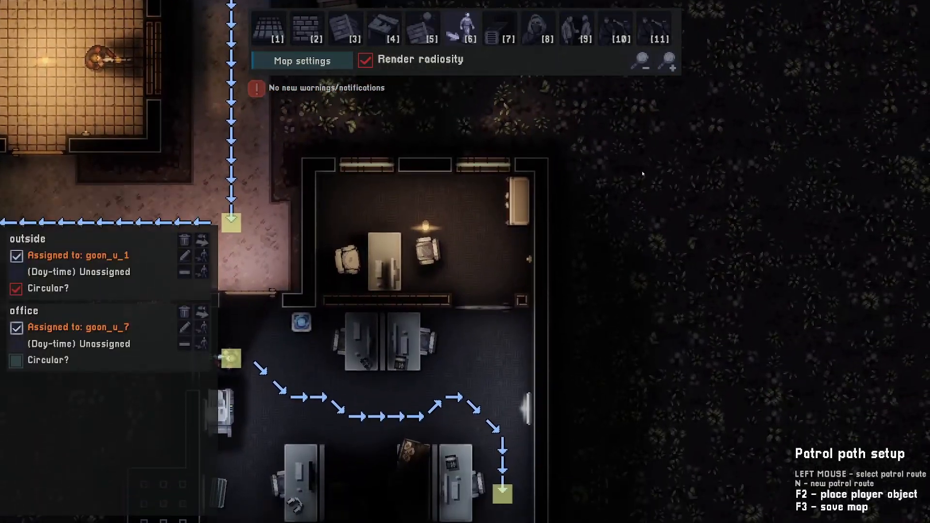
key("a")
key("d")
key("s")
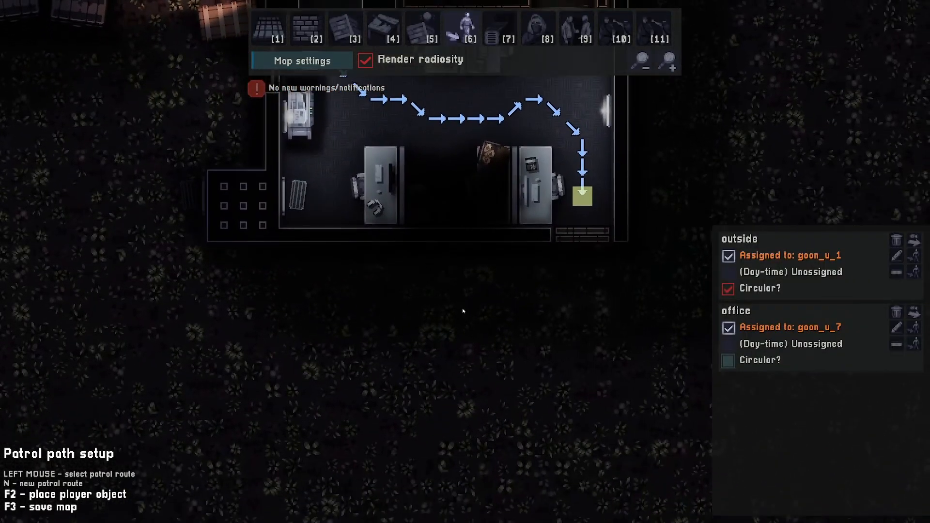
left_click(365, 60)
key("a")
key("w")
- Create a new patrol route along the office enclosure's south and east sides and name it office_outside
key("n")
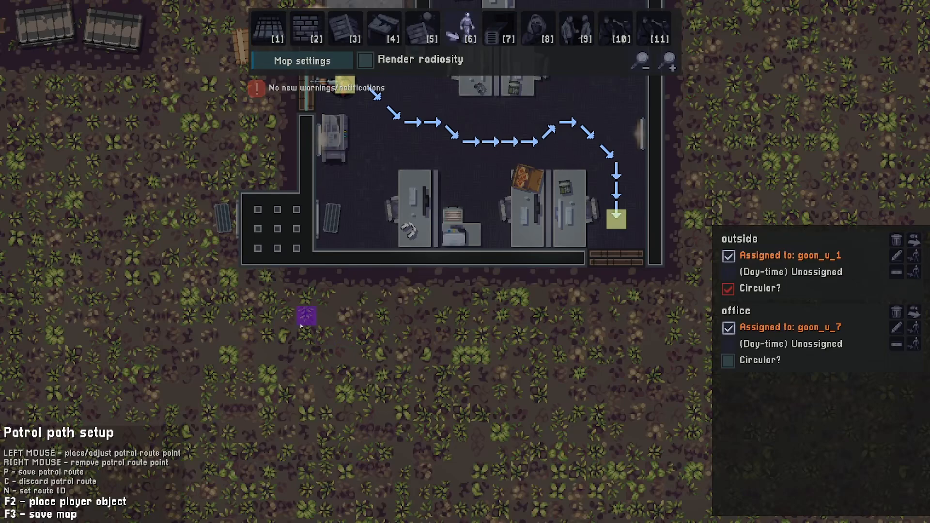
key("a")
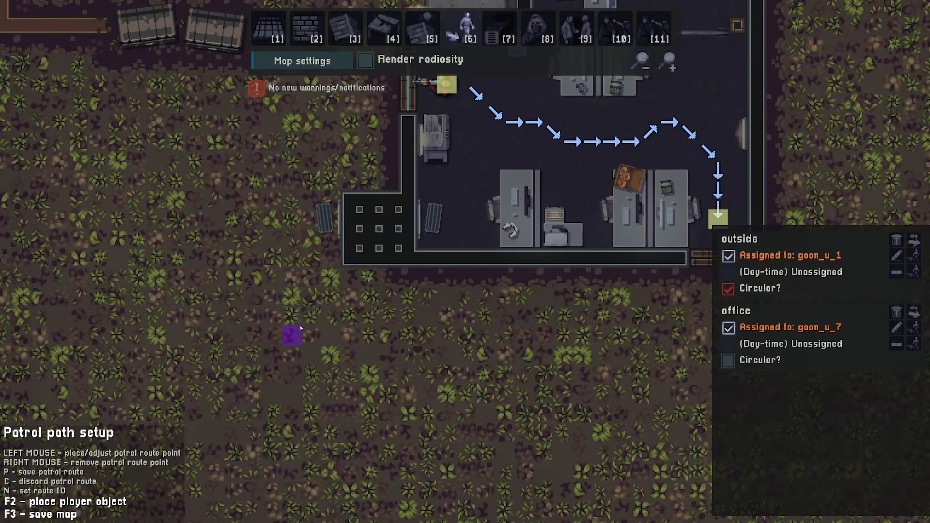
key("a")
key("w")
left_click(322, 349)
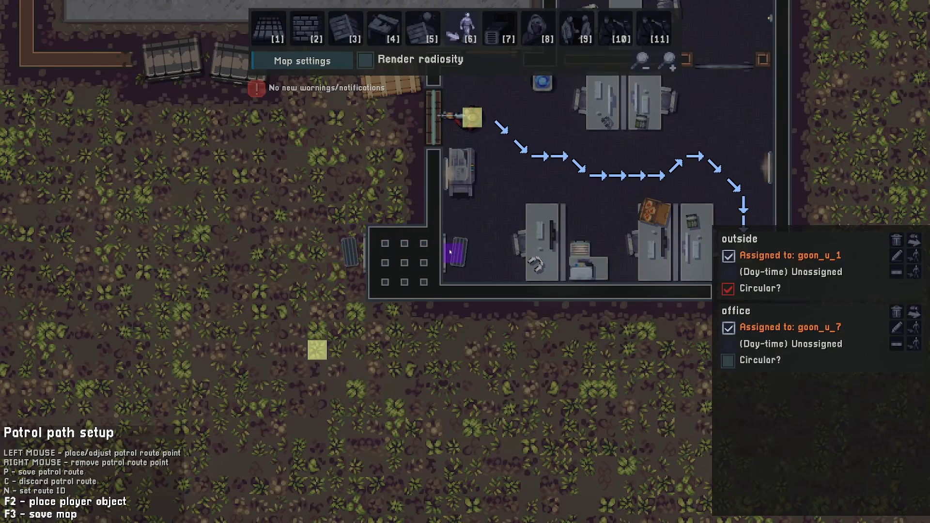
key("d")
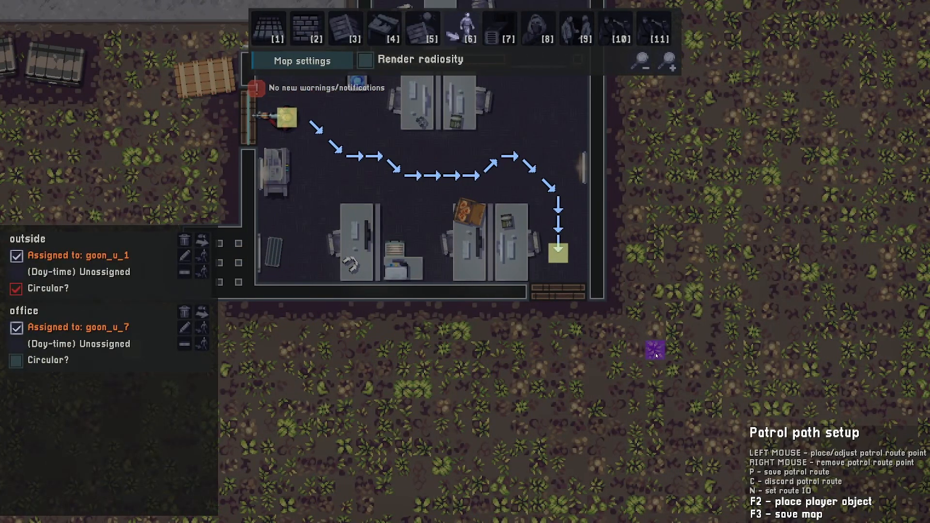
key("w")
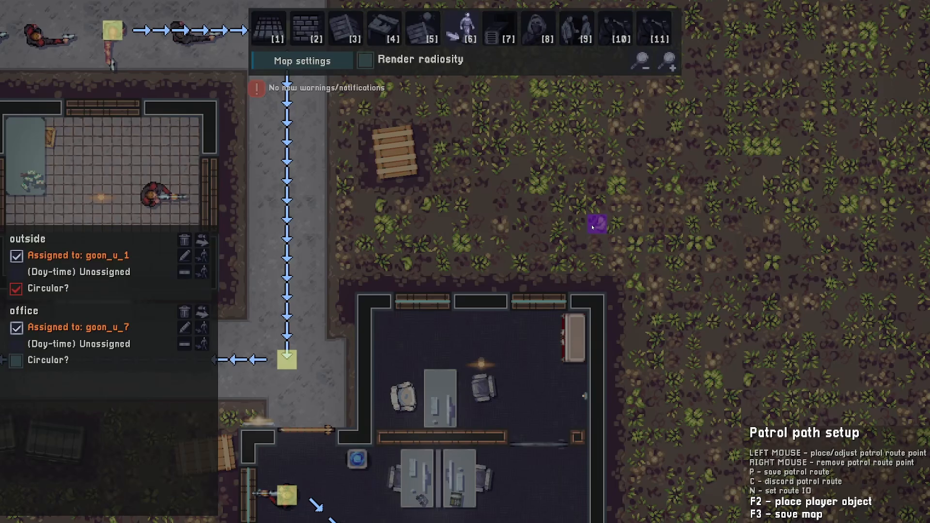
left_click(593, 226)
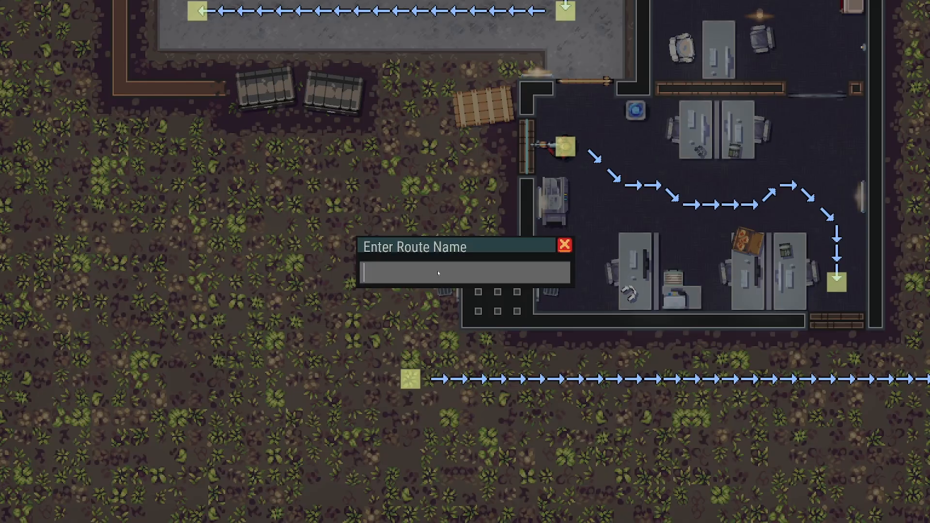
type("offi")
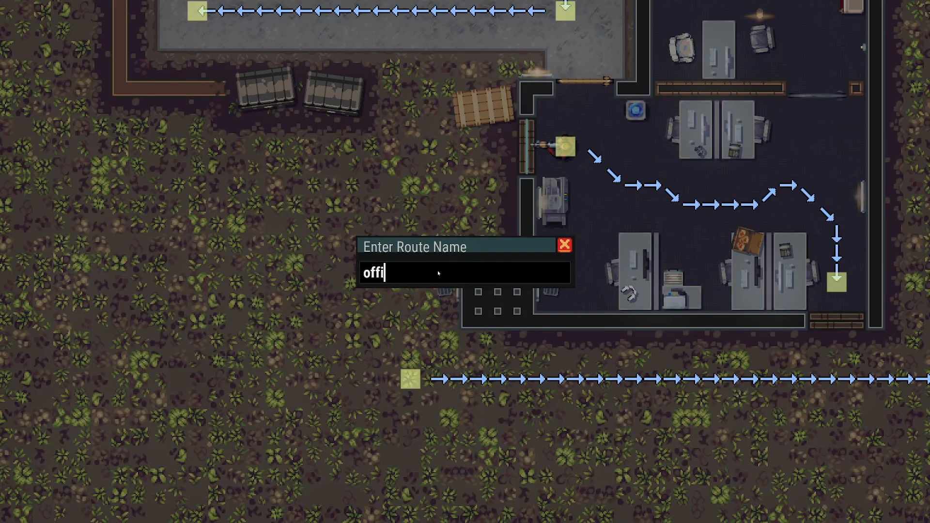
type("ce_outside")
key("Return")
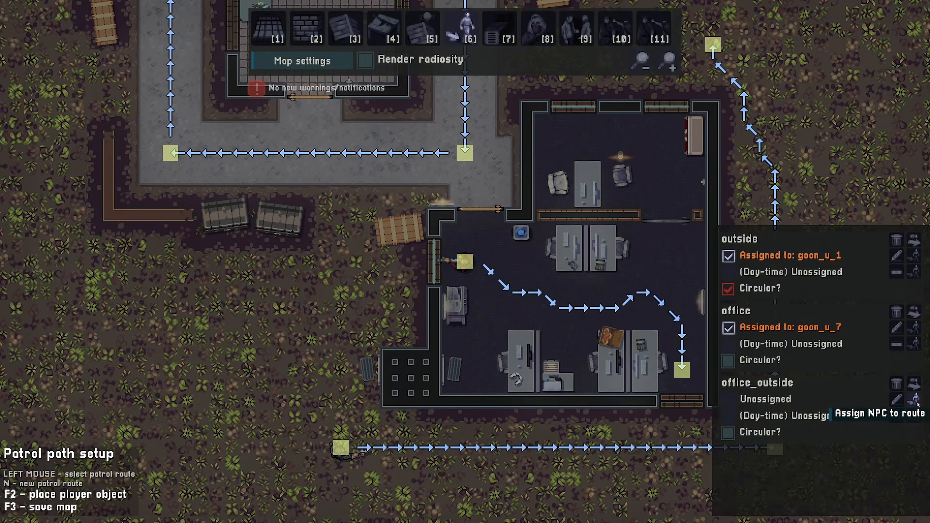
- Assign a goon to the office_outside patrol route
left_click(916, 402)
left_click(382, 183)
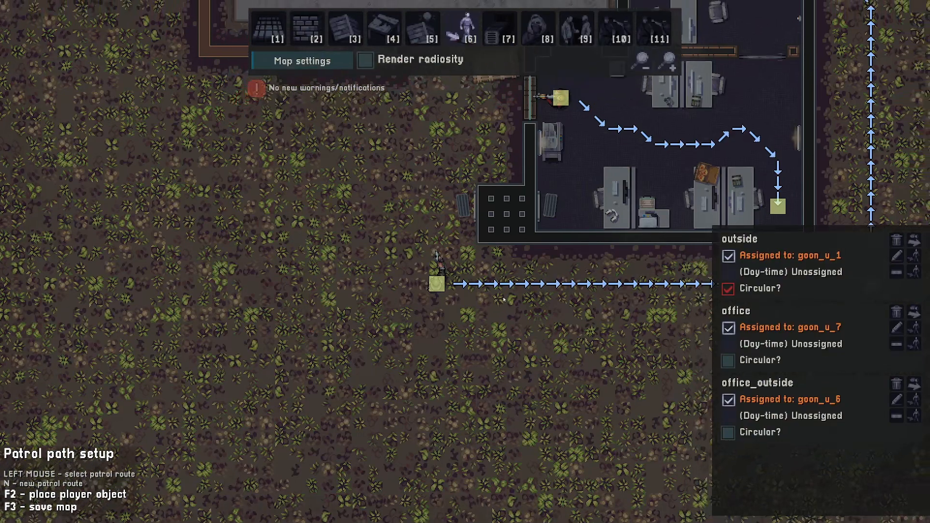
key("w")
key("d")
- Remove three of the four goons standing in a row north of the central building
left_click(537, 29)
key("a")
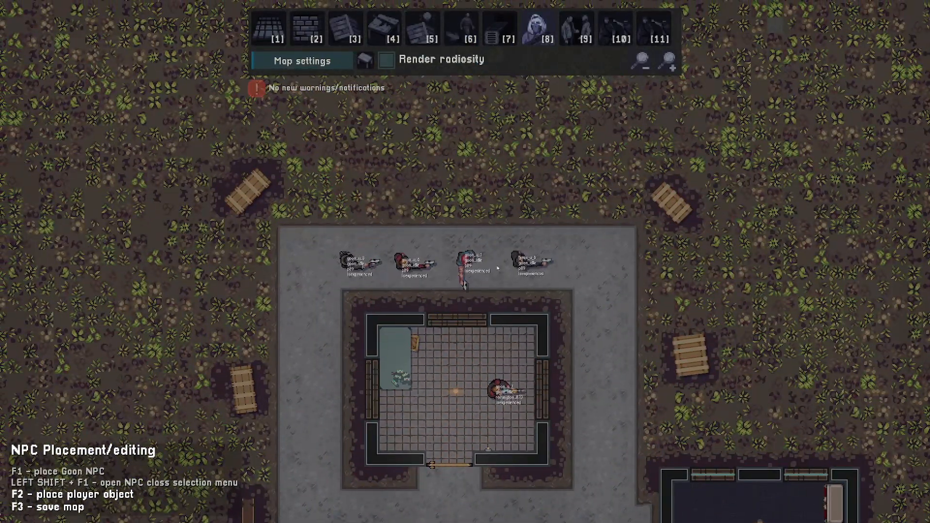
left_click(346, 261)
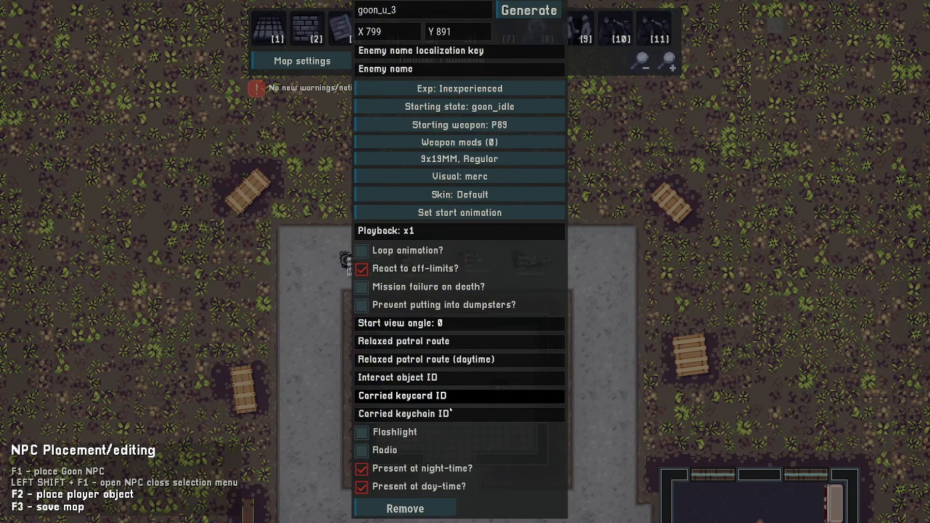
left_click(406, 511)
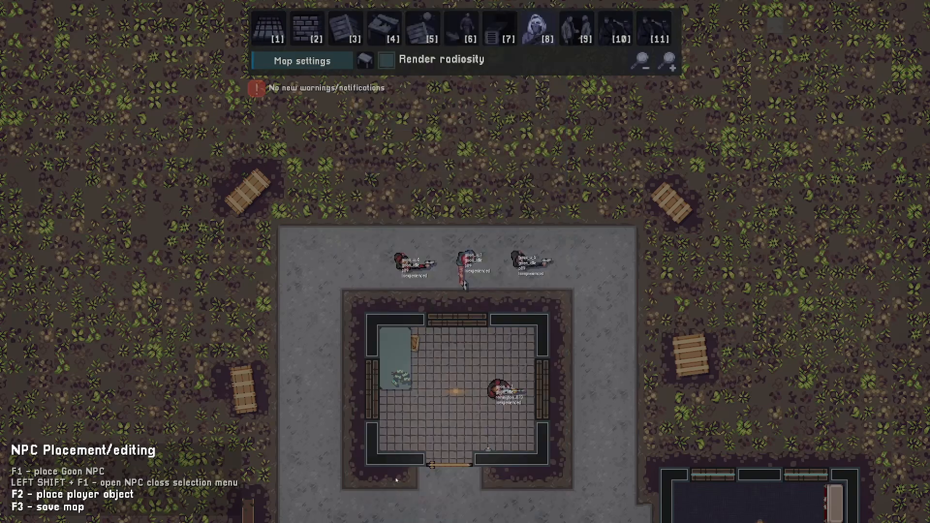
right_click(401, 262)
right_click(529, 264)
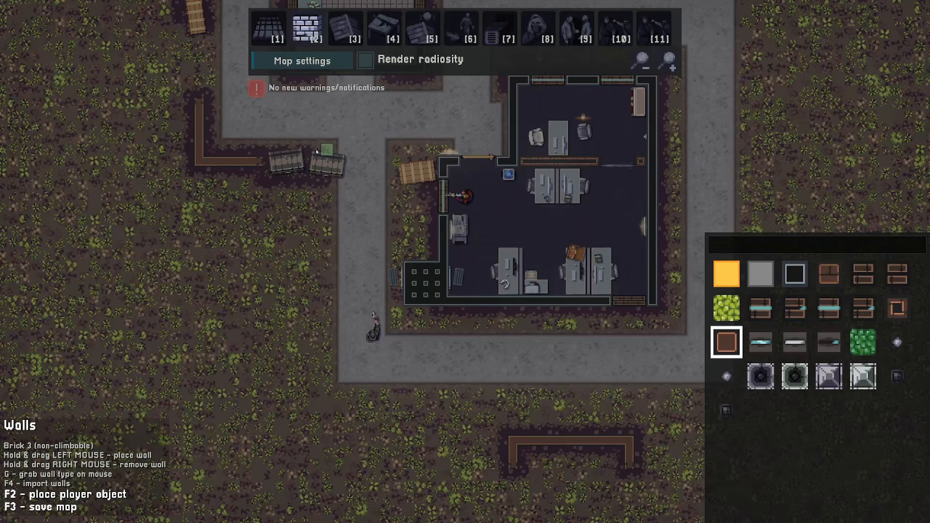
- Survey the map around the office enclosure and the surrounding patrol area
key("d")
key("d")
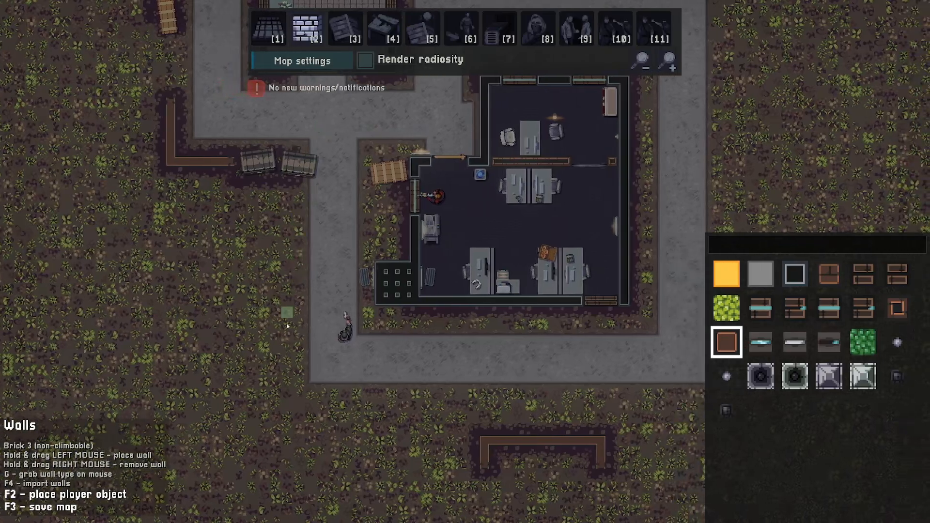
key("w")
key("s")
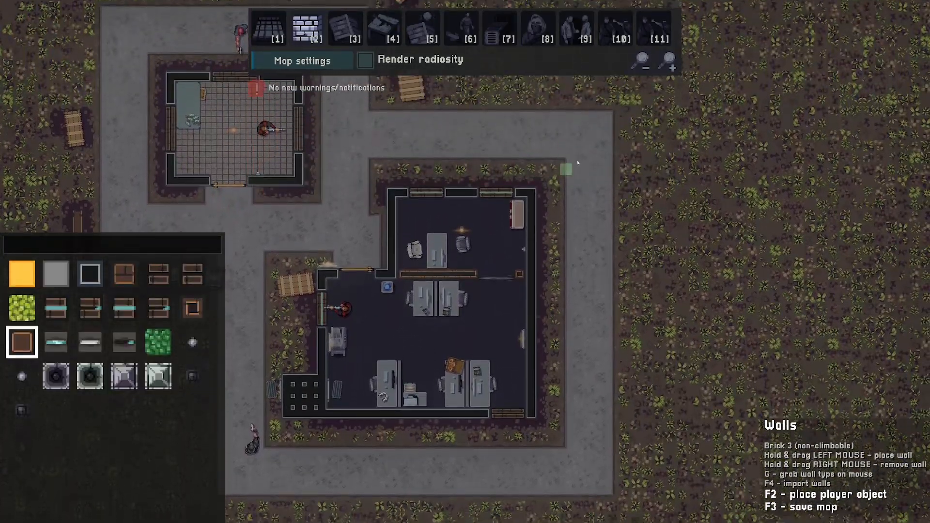
key("a")
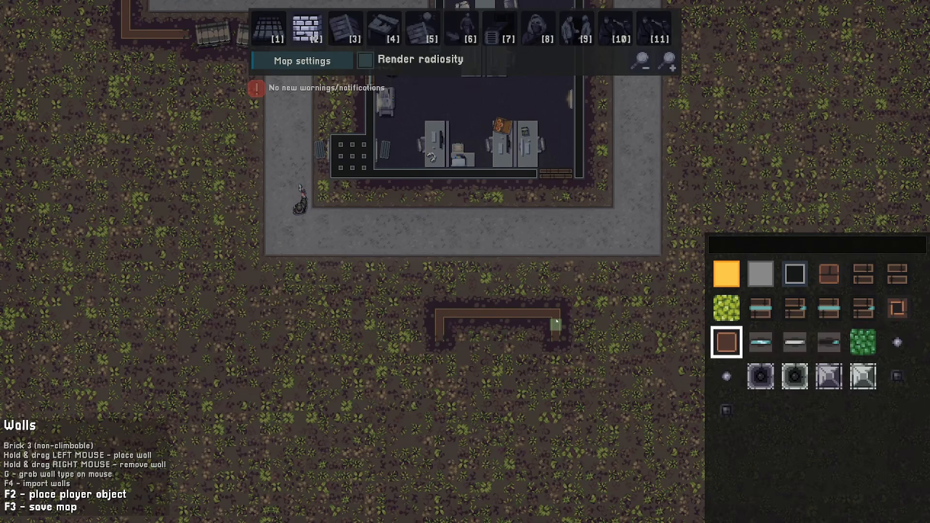
key("w")
key("a")
key("s")
key("d")
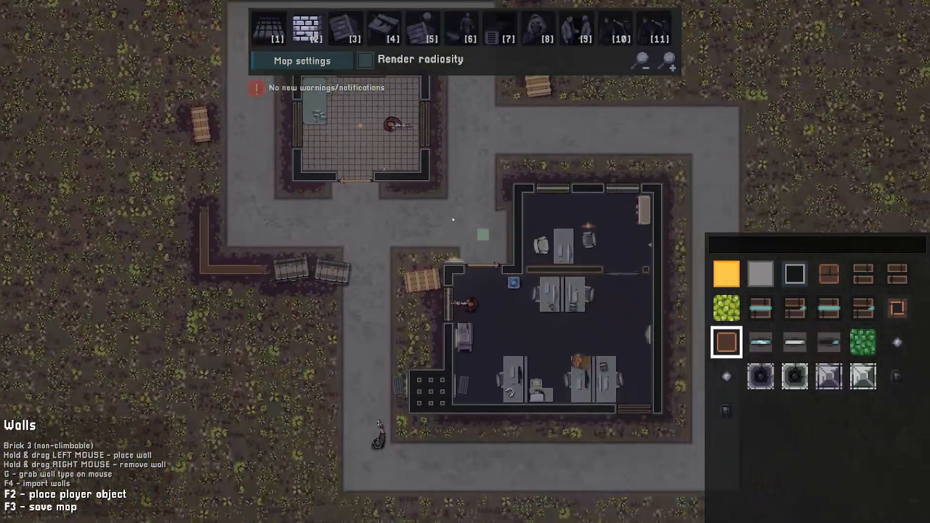
key("w")
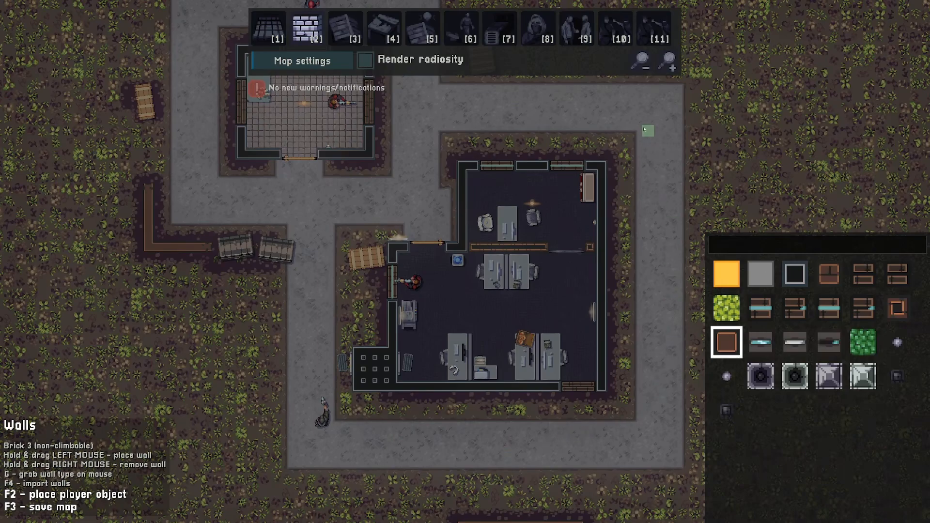
- Build a brick-floored room with windowed low walls and an east doorway west of the small guard building
key("w")
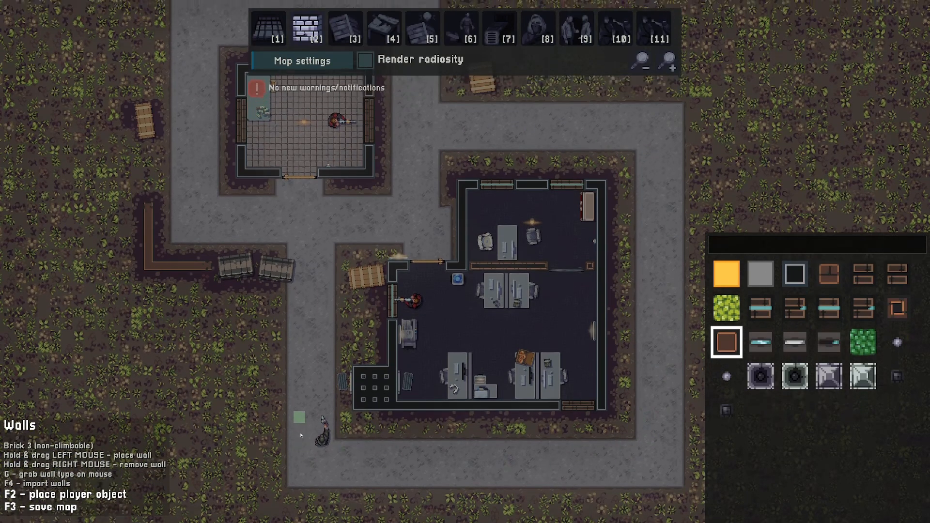
key("d")
key("s")
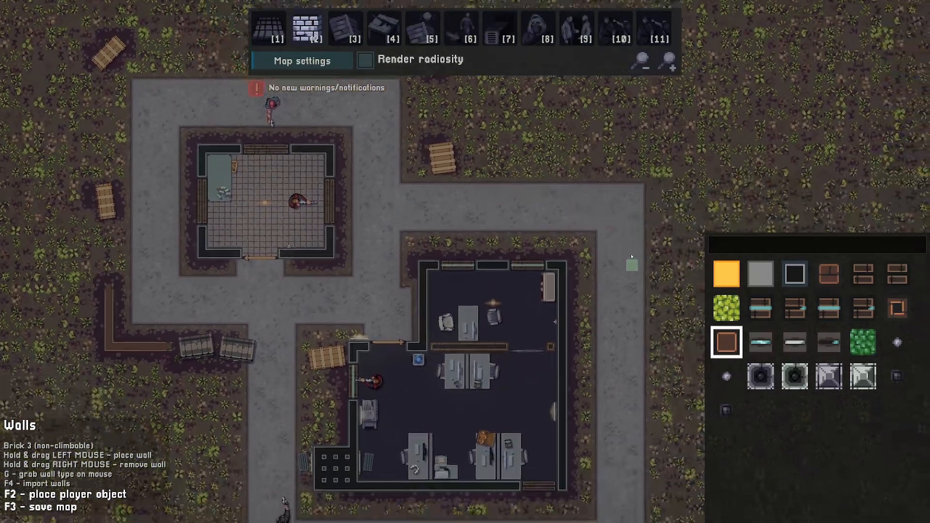
key("a")
key("w")
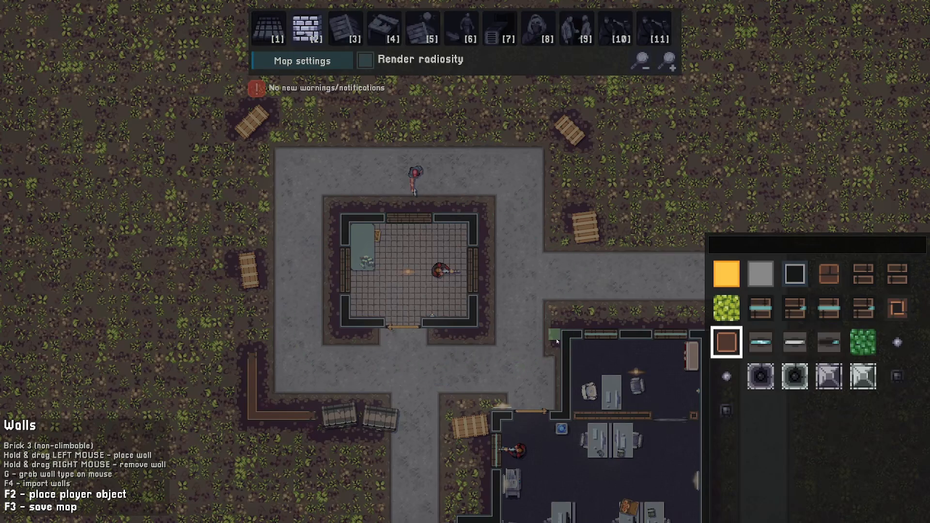
key("a")
key("w")
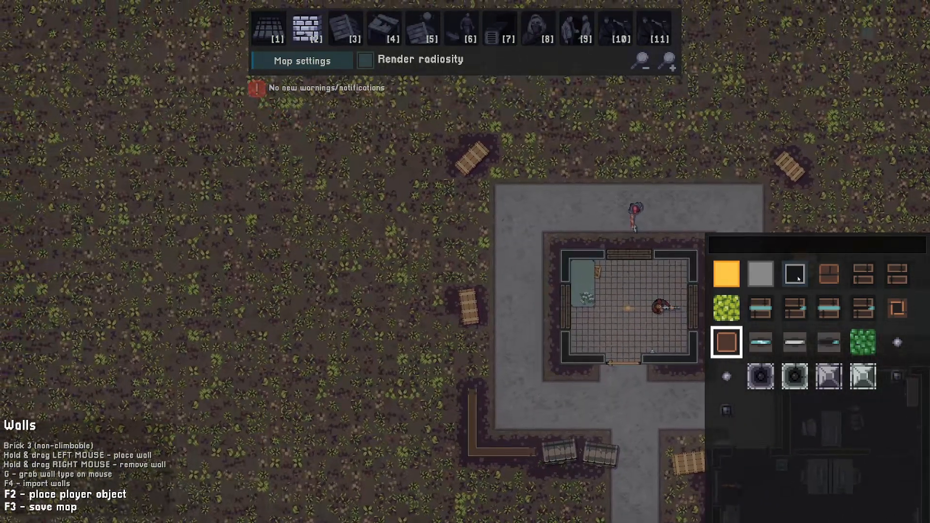
key("g")
mouse_move(467, 207)
left_mouse_down()
mouse_move(332, 213)
mouse_move(333, 301)
mouse_move(384, 304)
mouse_move(394, 257)
mouse_move(363, 297)
left_mouse_up()
key("s")
key("d")
key("w")
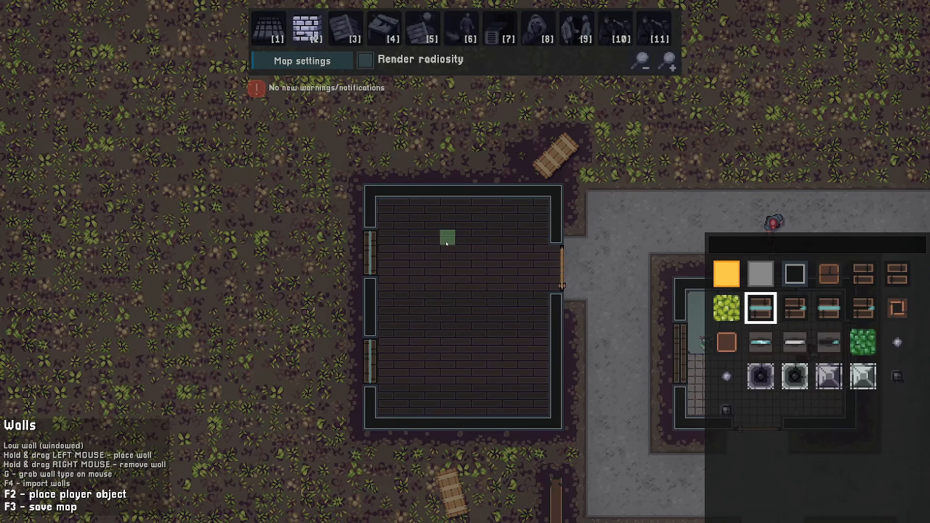
key("g")
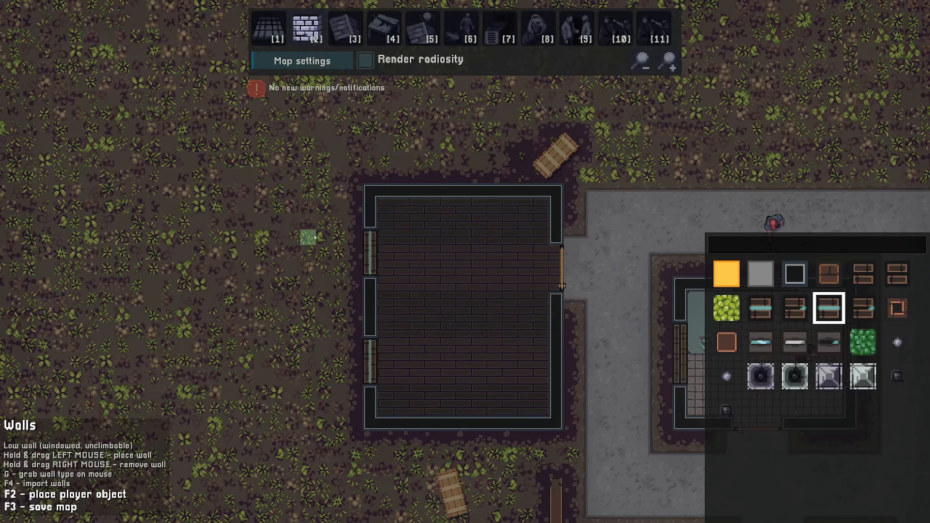
- Search the objects for sofa and place an L-shaped corner sofa along the new room's west wall
key("s")
key("d")
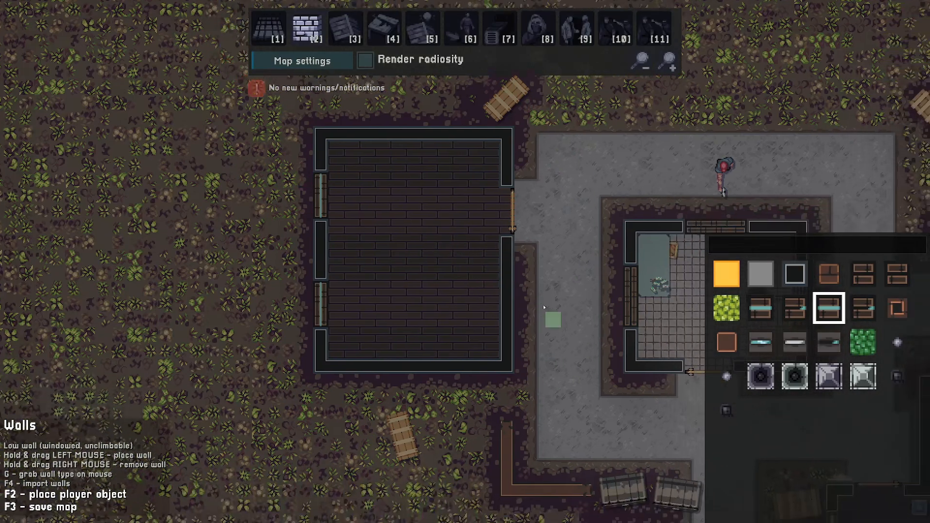
key("w")
key("a")
key("w")
key("a")
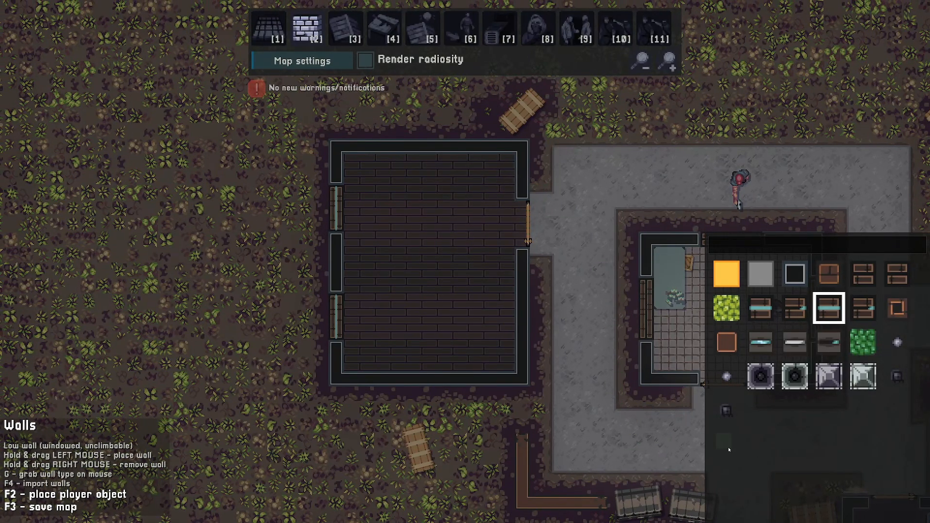
key("4")
key("a")
key("s")
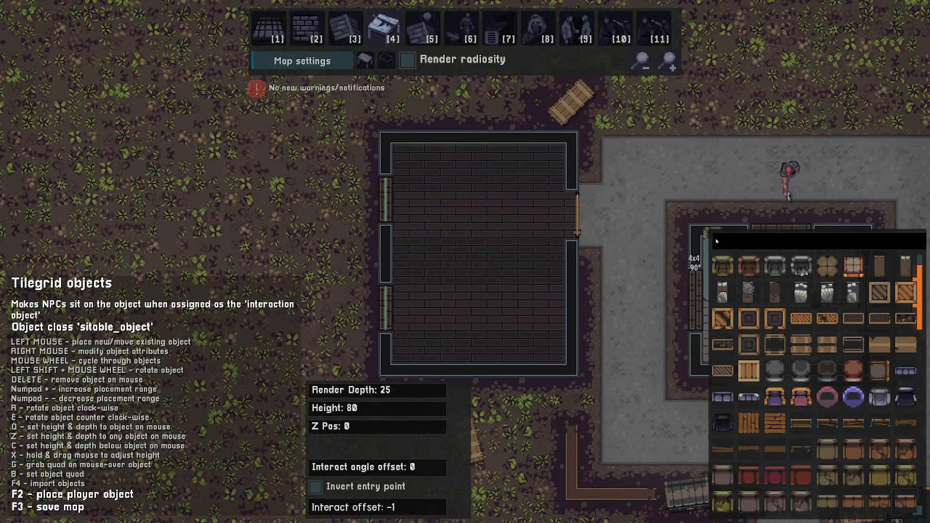
type("sofa")
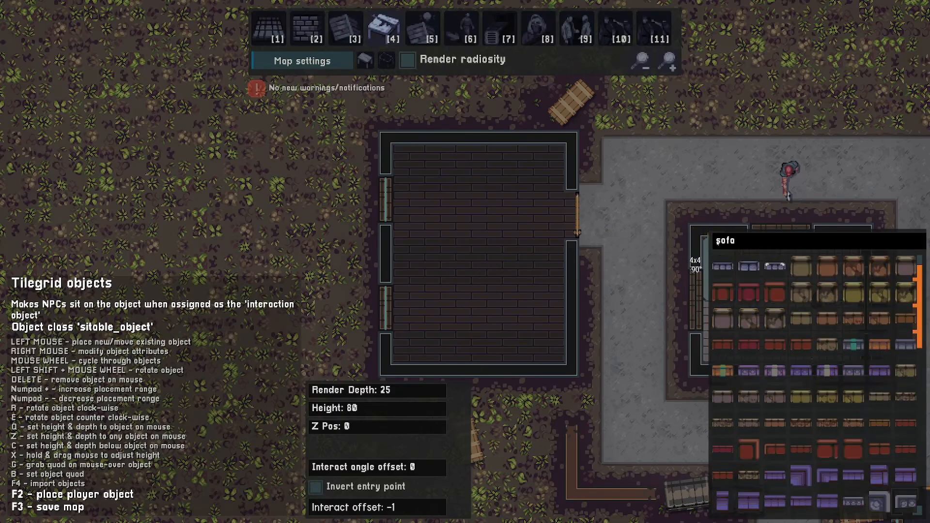
left_click(668, 58)
key("w")
scroll(808, 346, "down", 4)
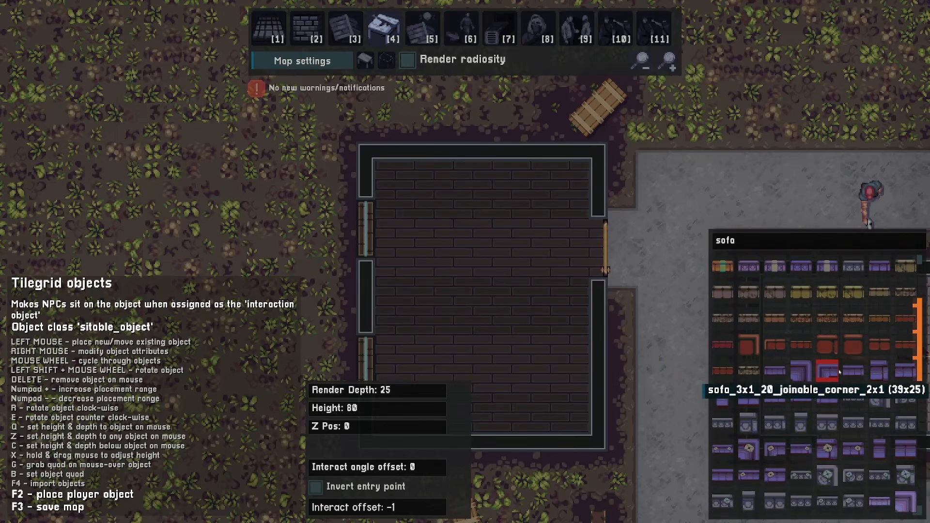
key("w")
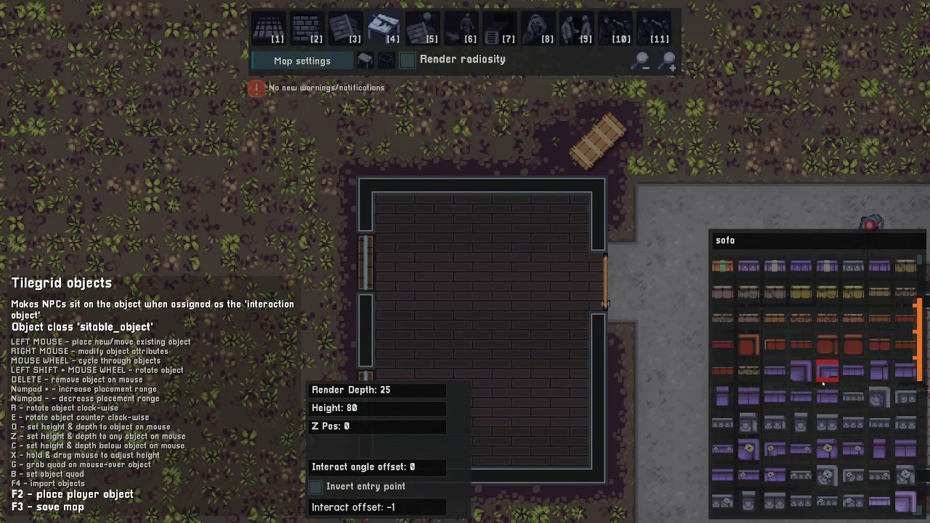
left_click(748, 397)
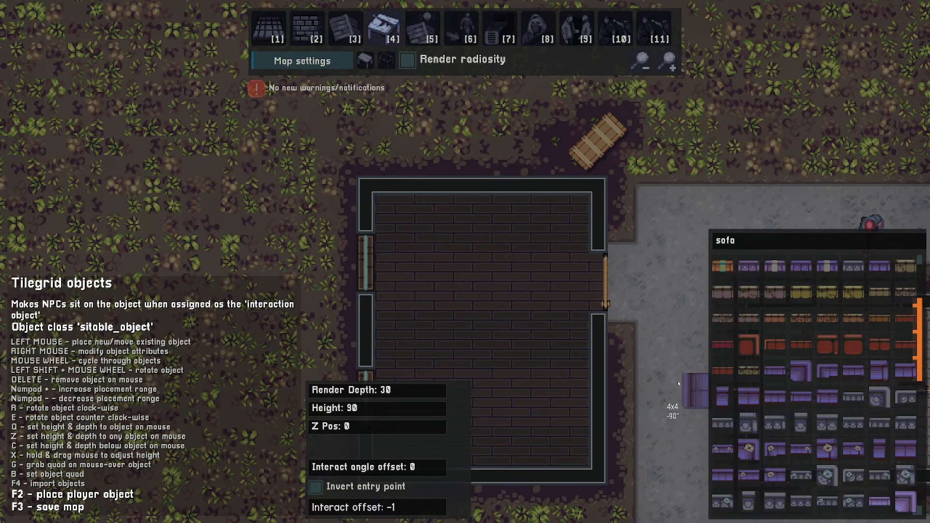
key("a")
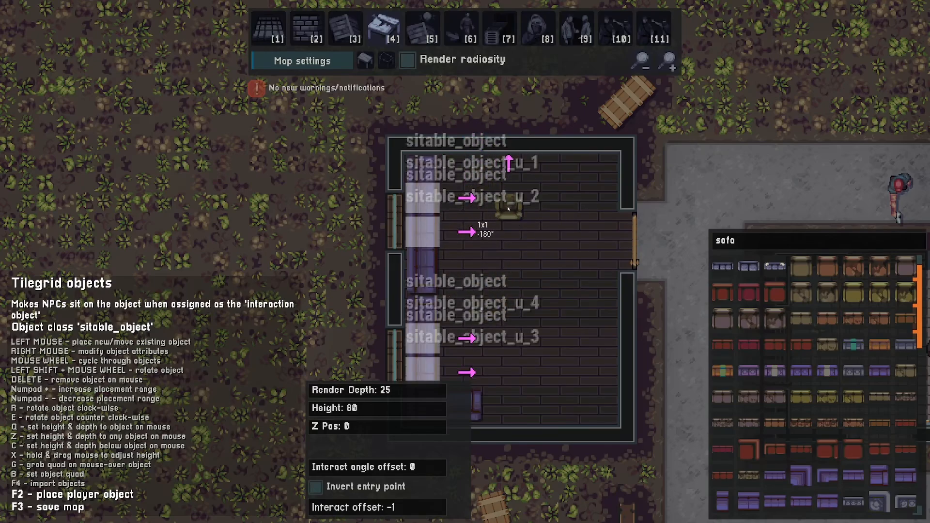
middle_click_drag(516, 330, 549, 290)
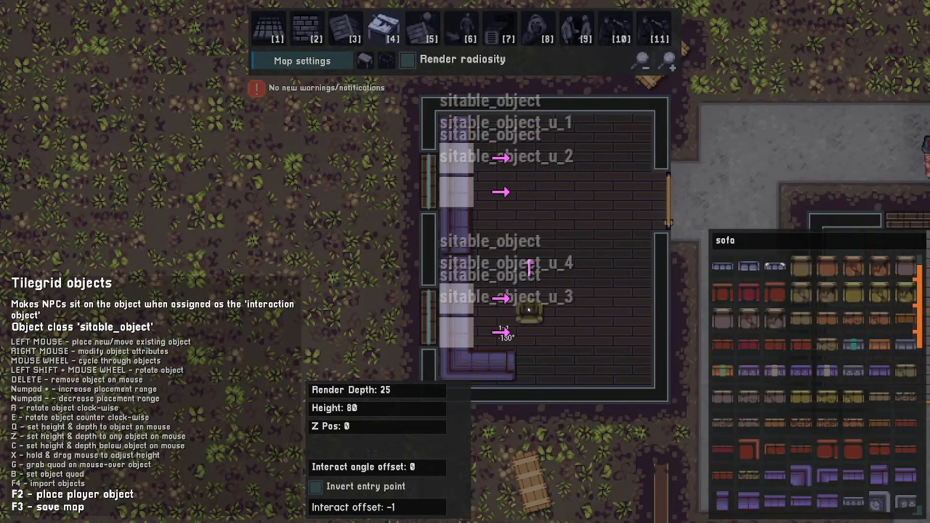
middle_click_drag(578, 261, 508, 295)
- Place a single Brick 2 wall block in the middle of the room as a table
key("2")
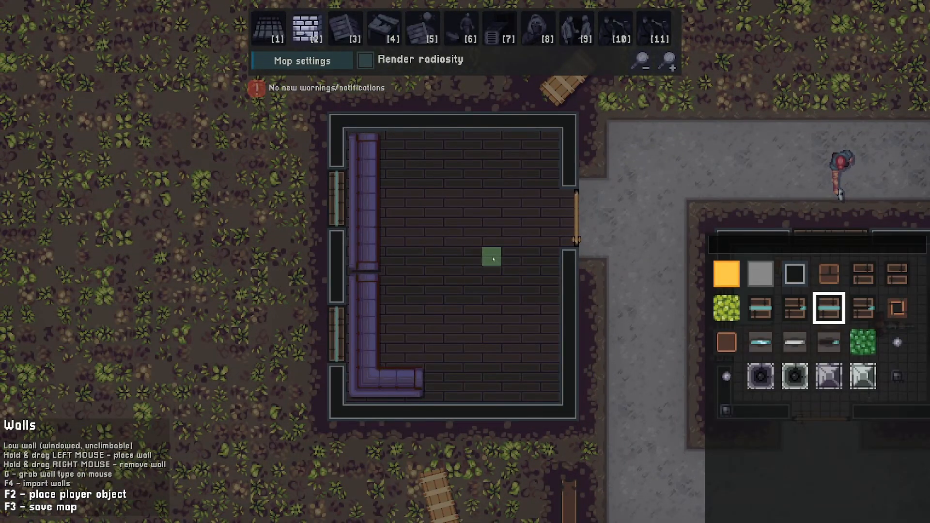
left_click(726, 342)
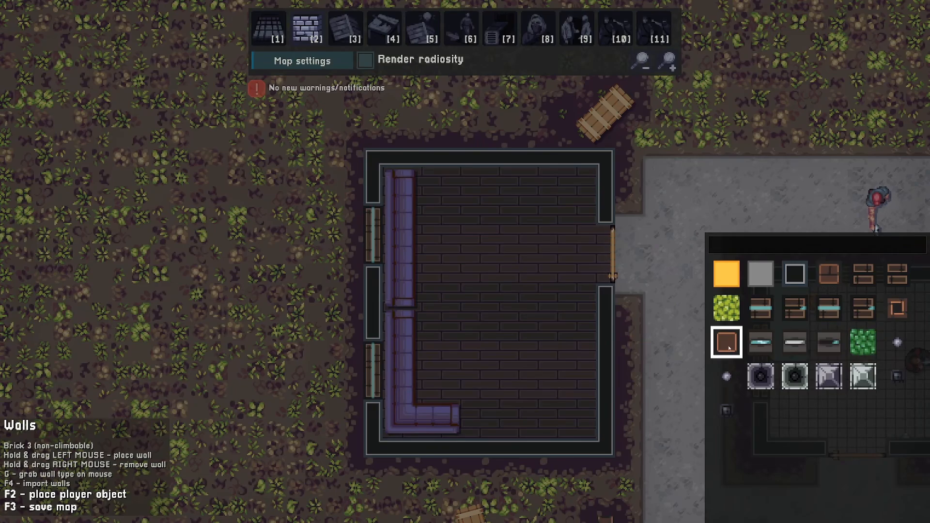
left_click(897, 308)
left_click(498, 301)
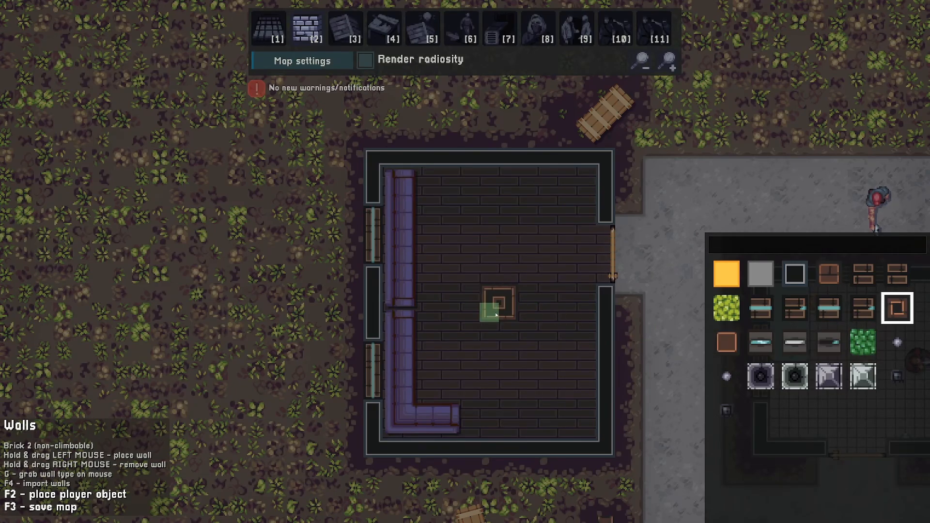
key("a")
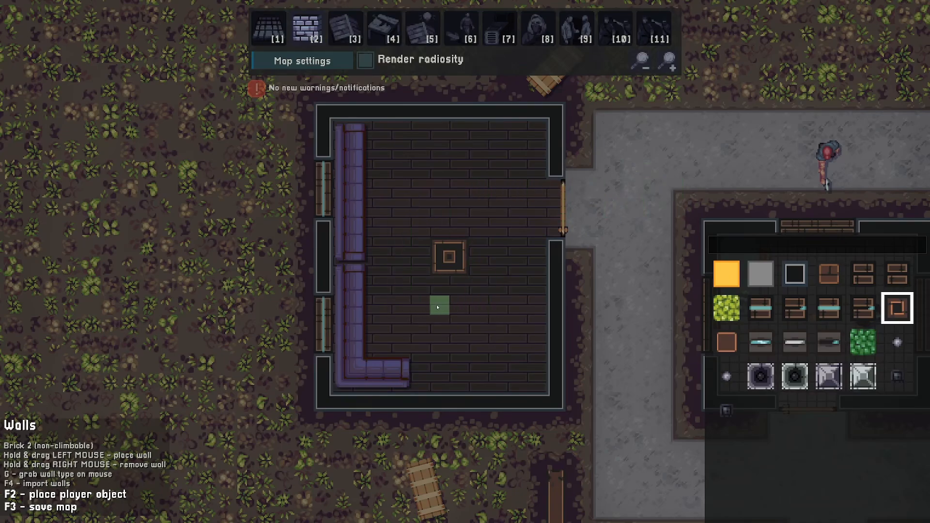
key("a")
key("d")
key("w")
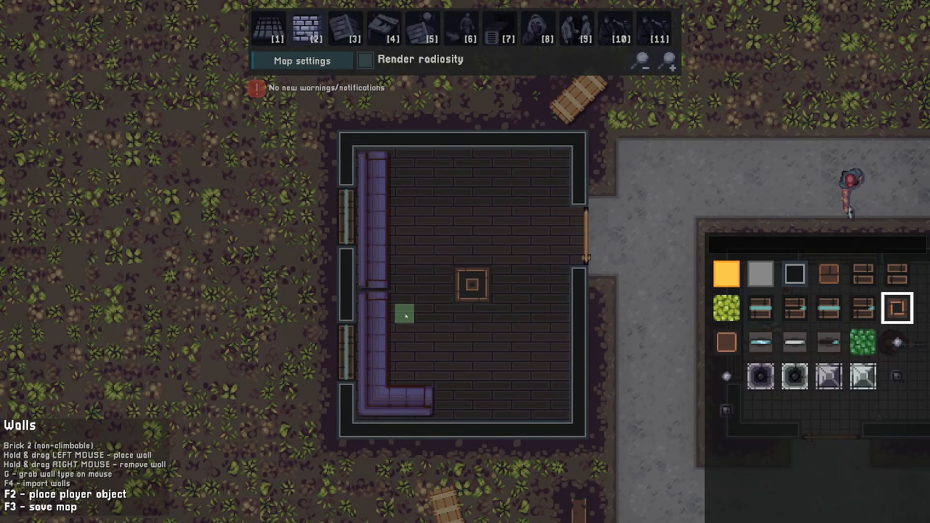
key("w")
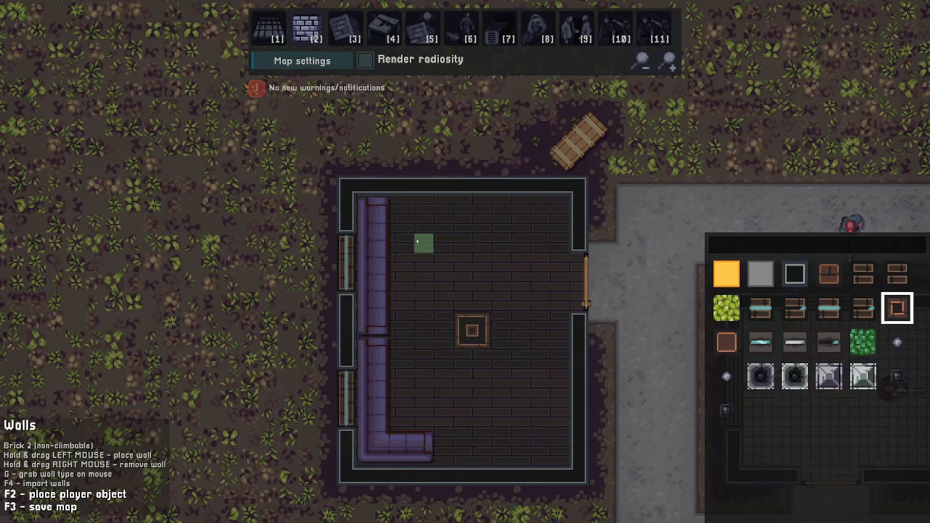
key("s")
key("w")
key("4")
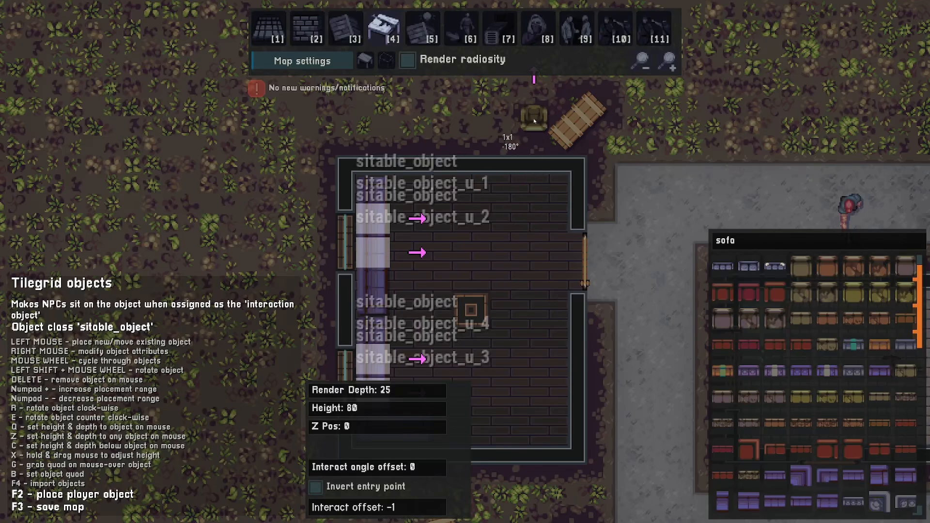
left_click(537, 34)
key("s")
key("a")
- Place four goons in the sofa room and set the two northern goons to Experienced
key("F1")
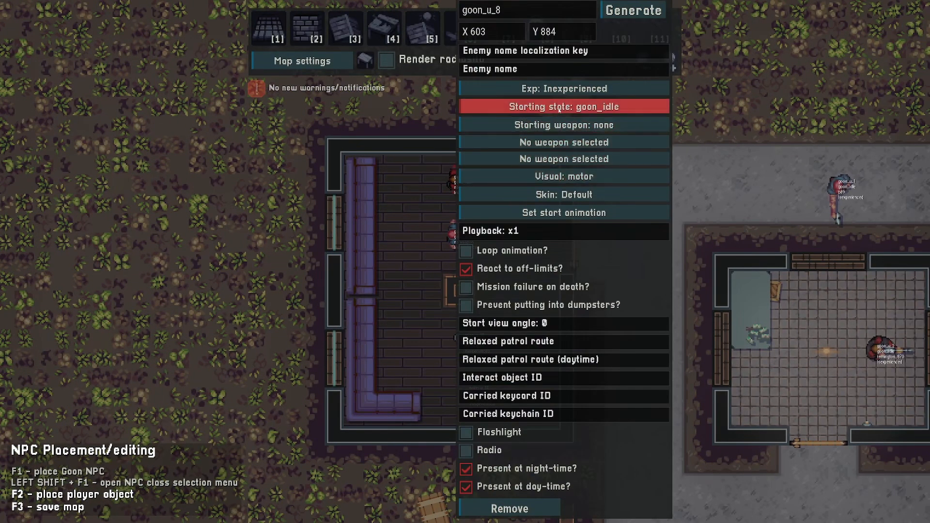
left_click(553, 91)
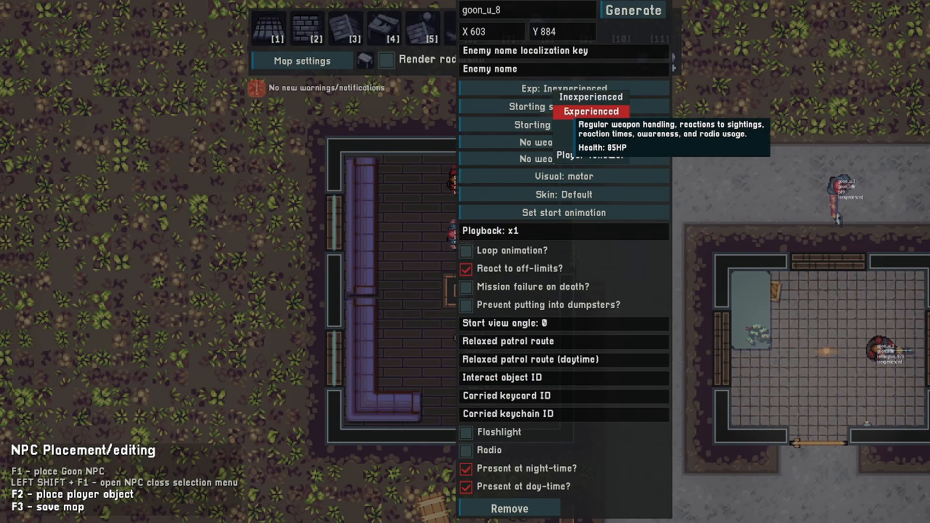
left_click(569, 113)
key("d")
right_click(405, 234)
left_click(497, 90)
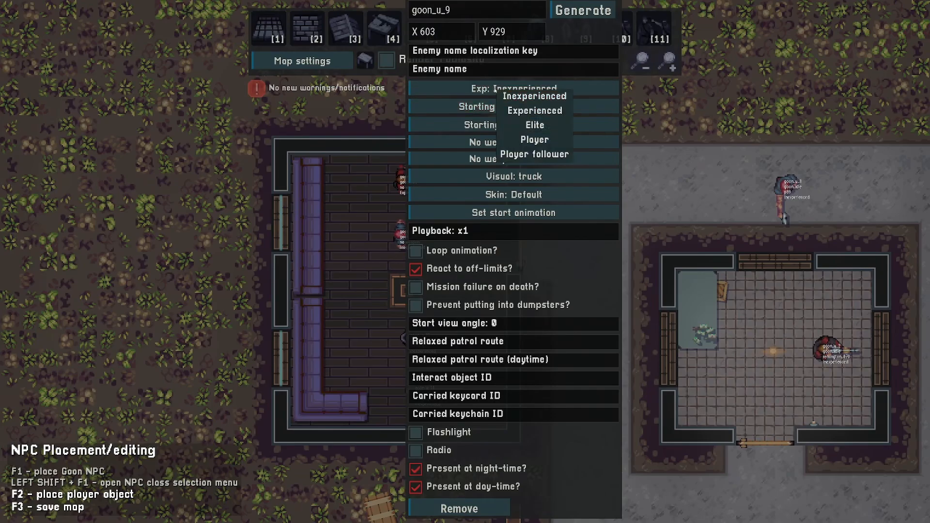
left_click(507, 111)
- Set the two southern goons in the sofa room to Experienced
key("s")
key("d")
right_click(341, 291)
left_click(504, 89)
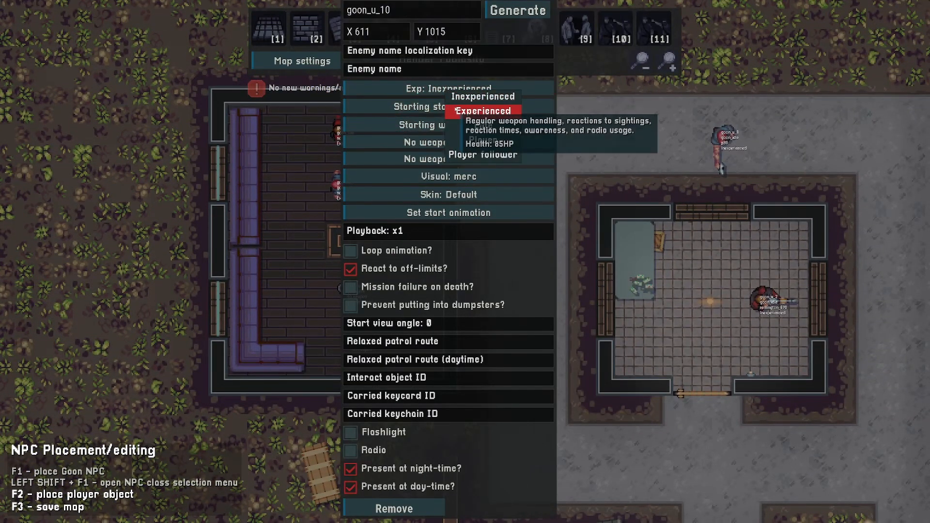
left_click(538, 110)
key("s")
key("d")
right_click(294, 290)
left_click(403, 89)
- Arm the two northern goons with a Mini Uzi and a Browning A5
left_click(442, 109)
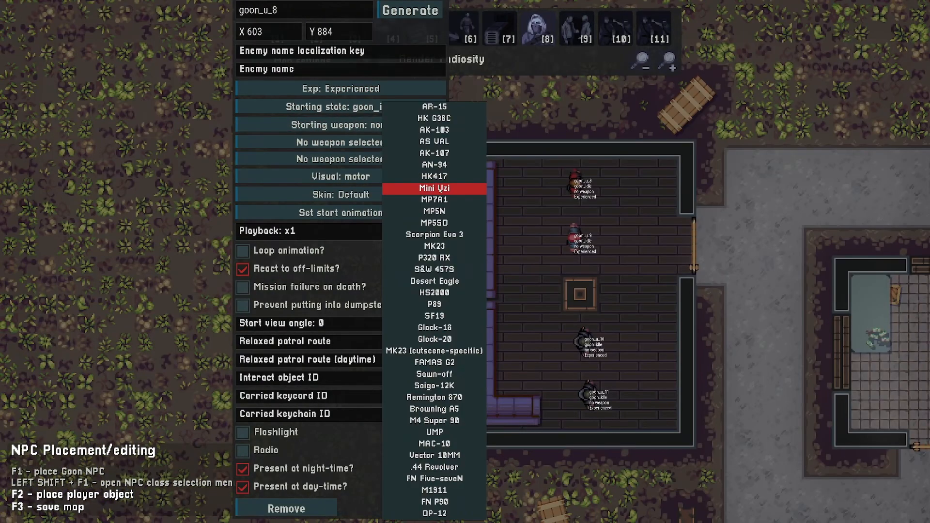
left_click(434, 188)
right_click(574, 240)
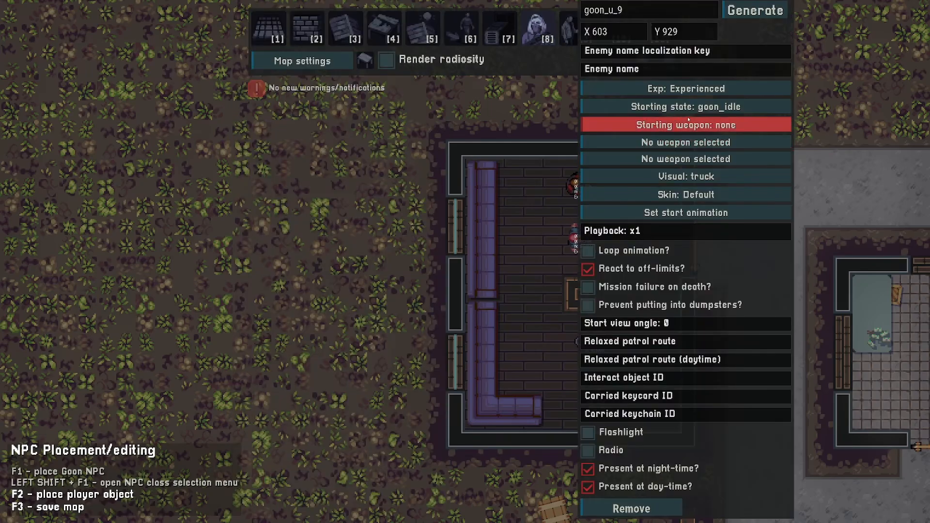
left_click(698, 125)
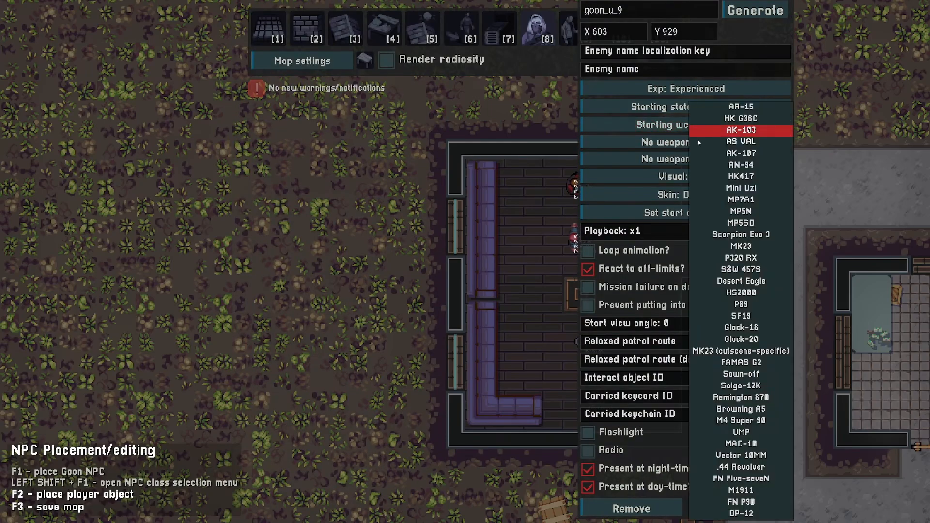
left_click(747, 401)
- Set the third goon's starting weapon to the P89
key("d")
key("s")
right_click(410, 295)
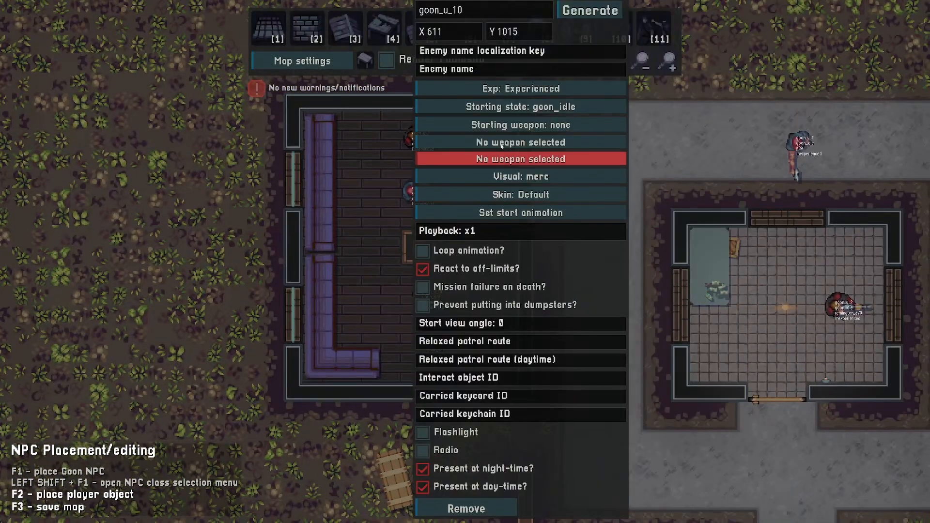
left_click(517, 130)
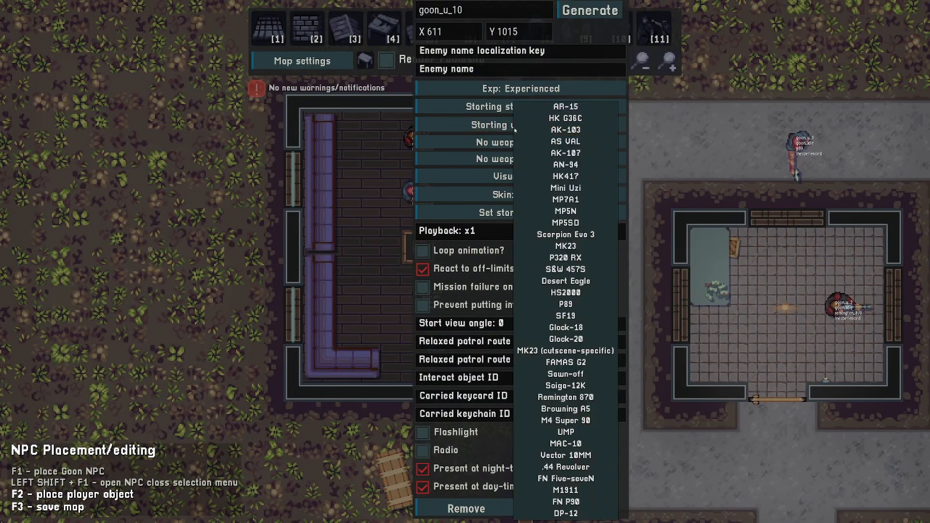
left_click(555, 311)
- Set the southernmost goon's starting weapon to the AR-15
key("d")
key("s")
right_click(370, 292)
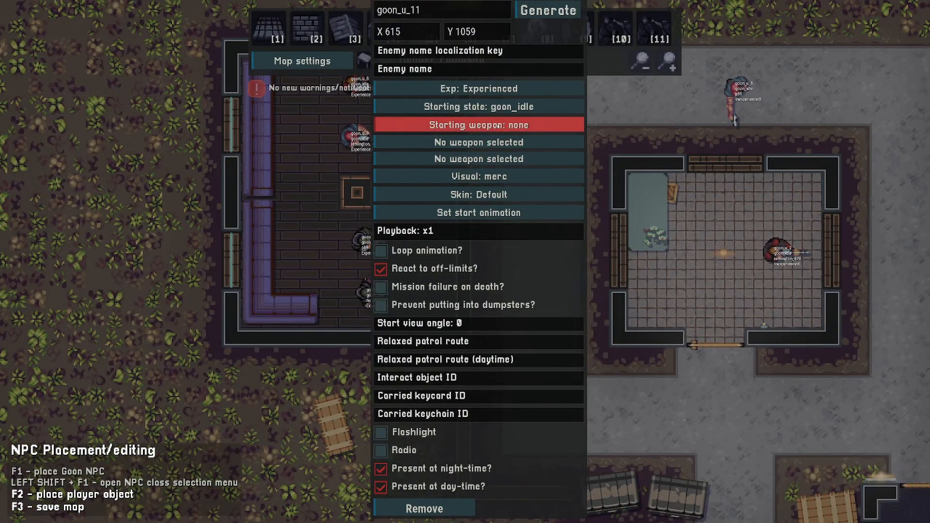
left_click(500, 127)
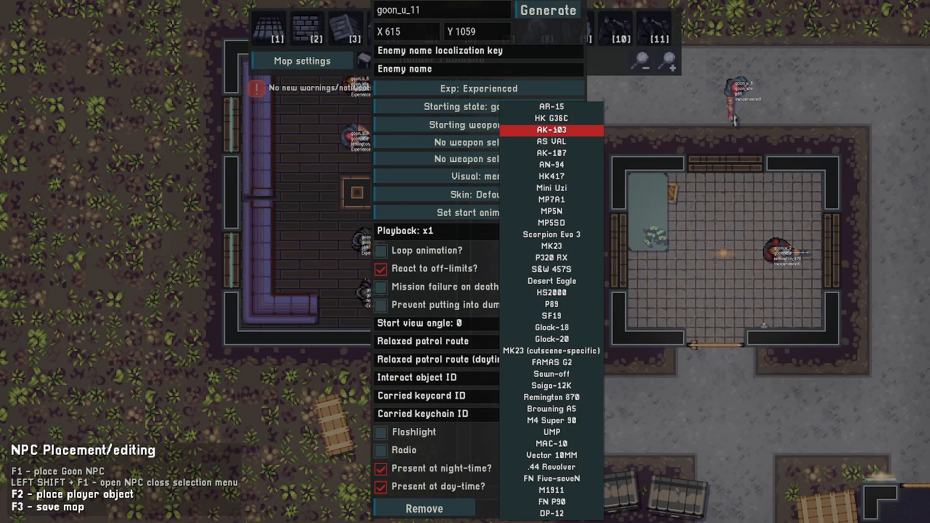
left_click(551, 106)
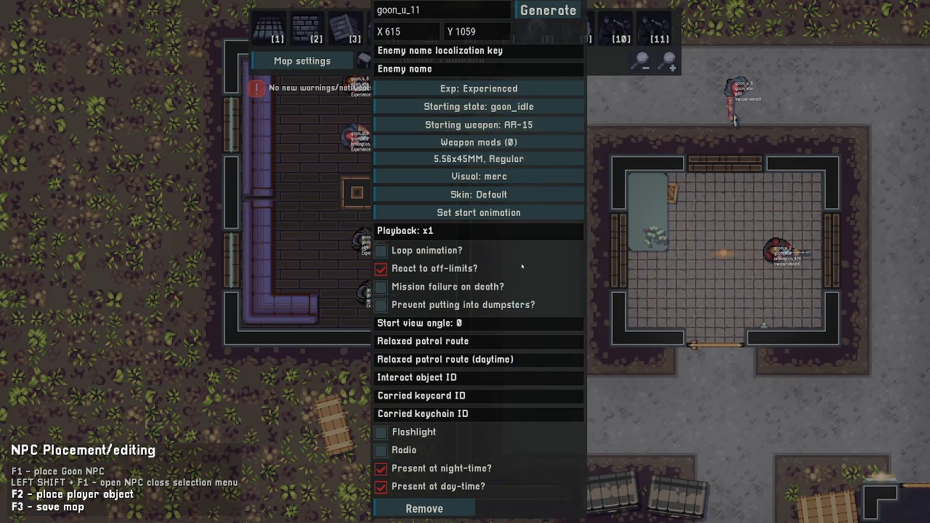
left_click(591, 267)
key("a")
key("w")
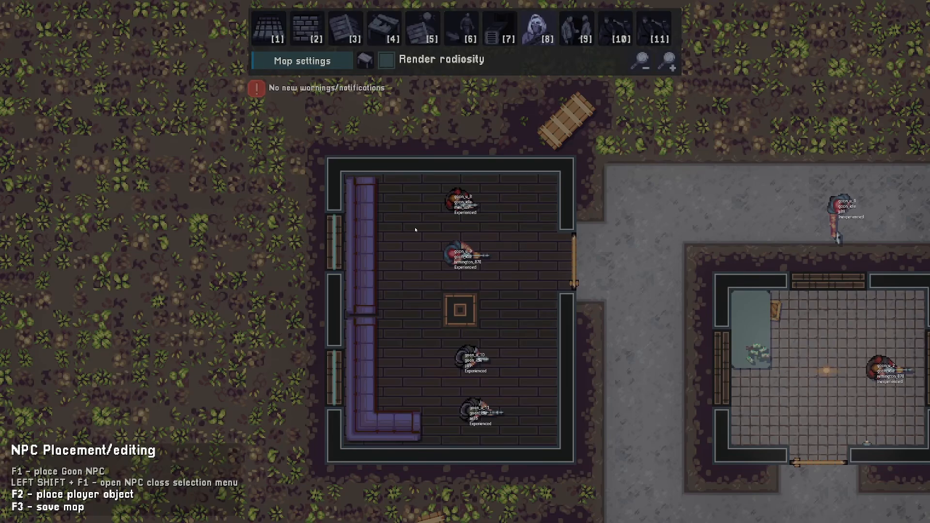
- Move the four sofa-room goons west so each stands beside the sofa
left_click_drag(471, 365, 416, 333)
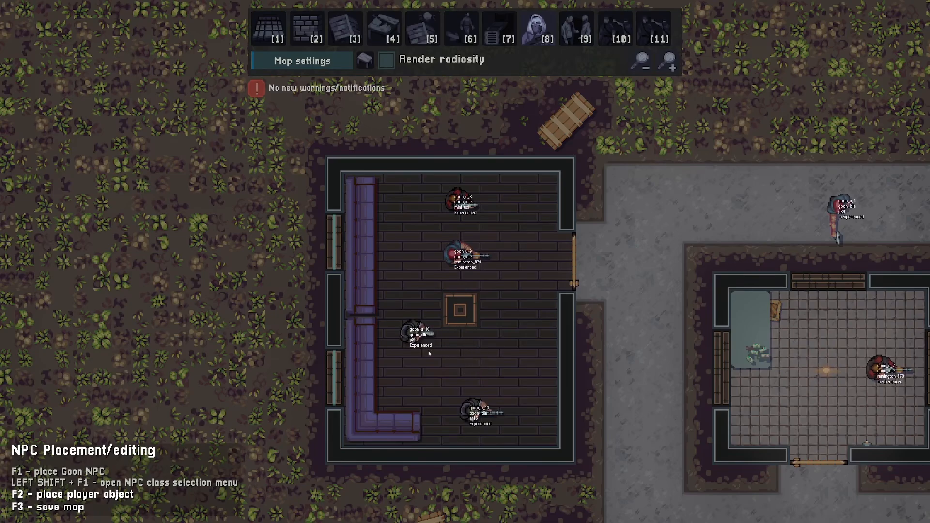
left_click_drag(474, 411, 416, 385)
left_click_drag(462, 210, 415, 203)
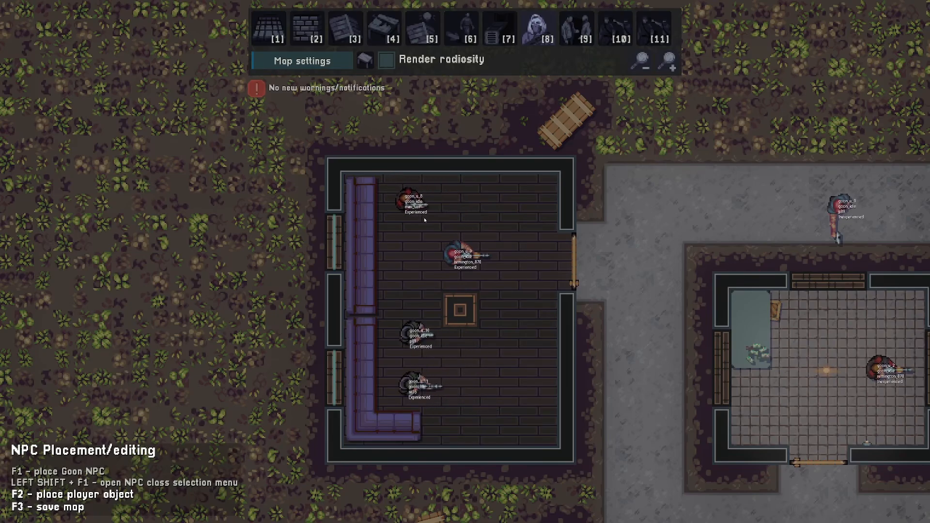
left_click_drag(460, 254, 416, 254)
key("a")
key("s")
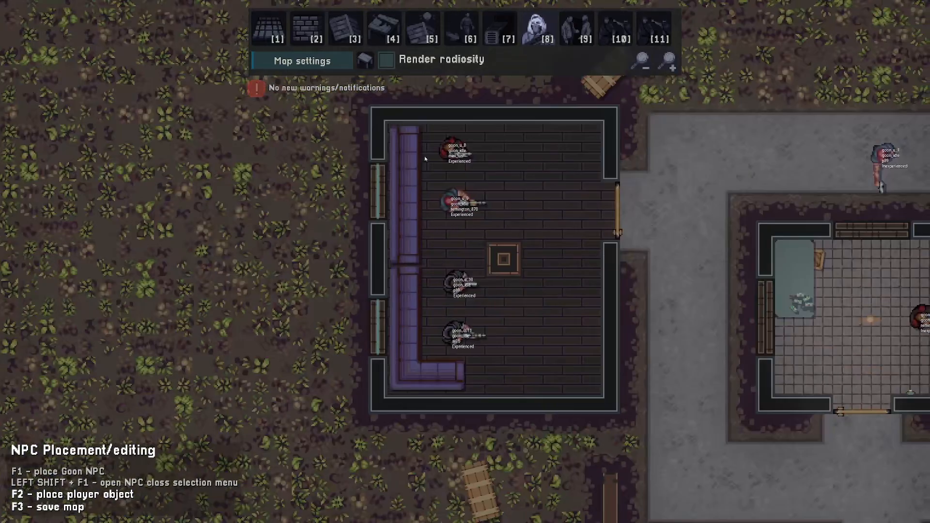
key("w")
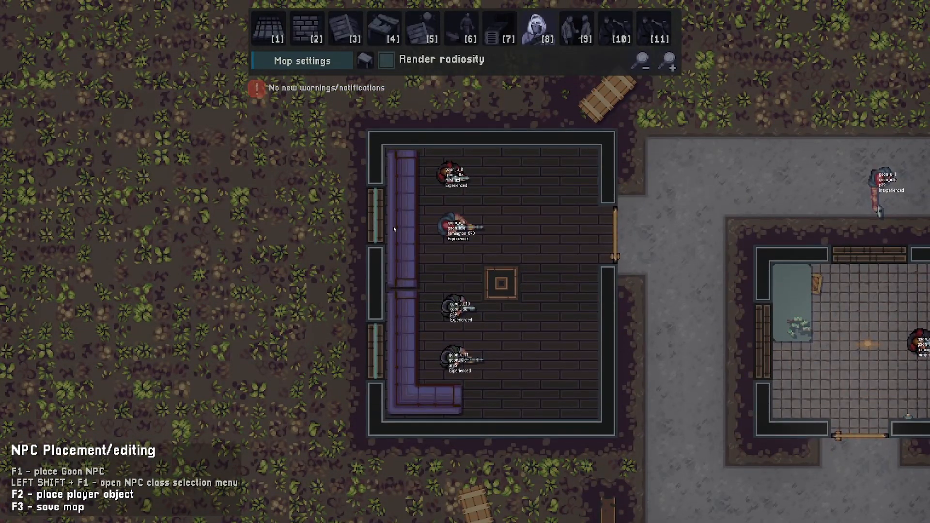
- Set the northernmost sofa-room goon's interact object ID to sitable_object_u_1
right_click(455, 177)
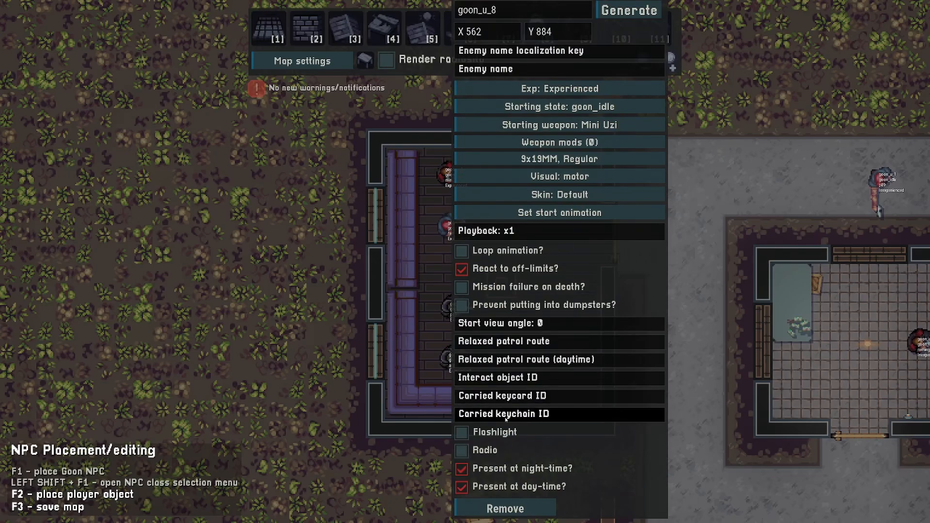
left_click(497, 377)
type("s")
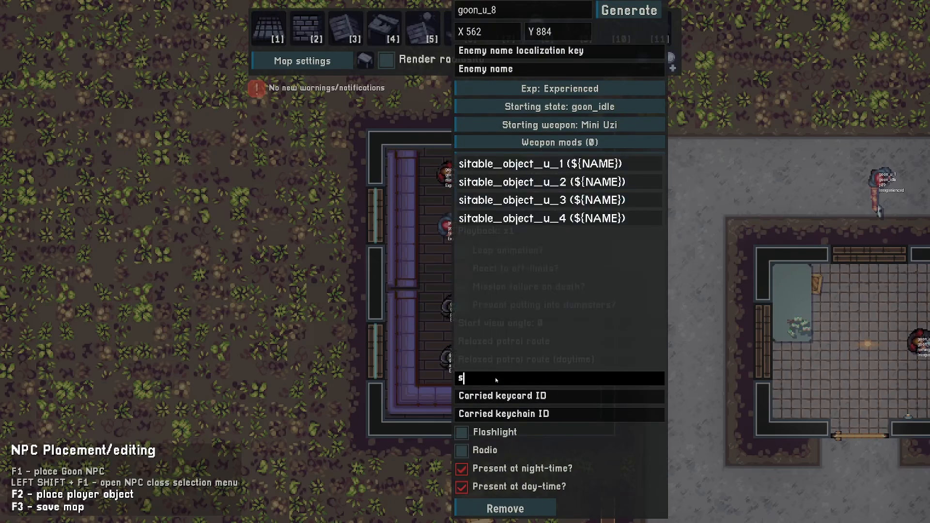
type("i")
left_click(499, 164)
key("d")
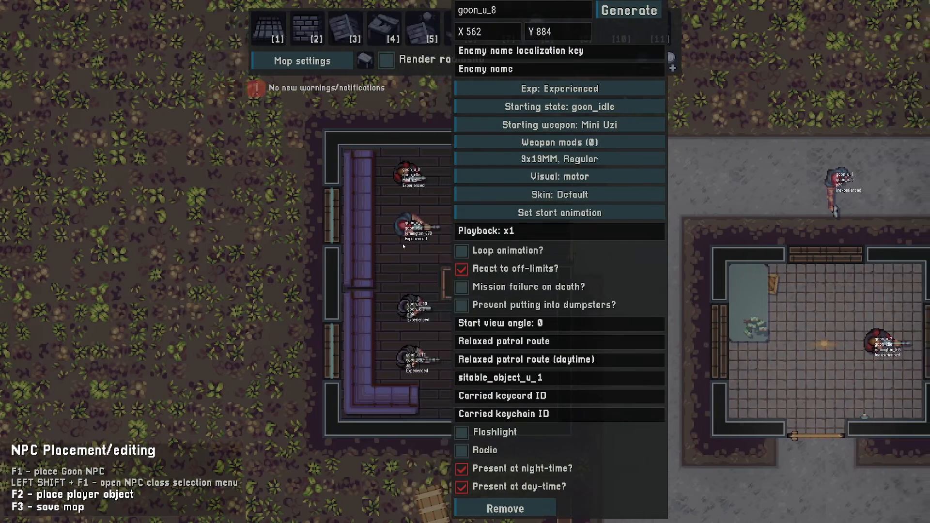
- Set the second sofa-room goon's interact object ID to sitable_object_u_2
right_click(397, 229)
left_click(484, 377)
type("sit")
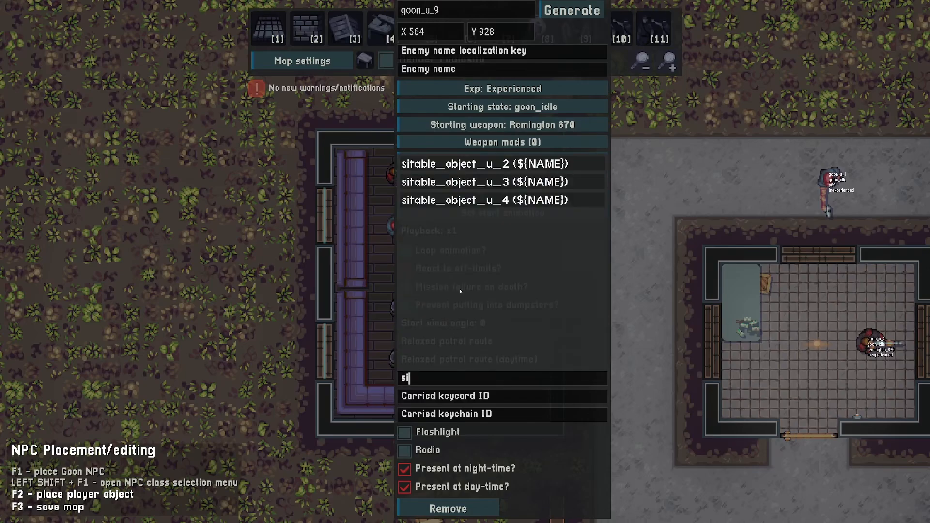
left_click(473, 164)
- Set the third sofa-room goon's interact object ID to sitable_object_u_3
right_click(362, 273)
left_click(421, 377)
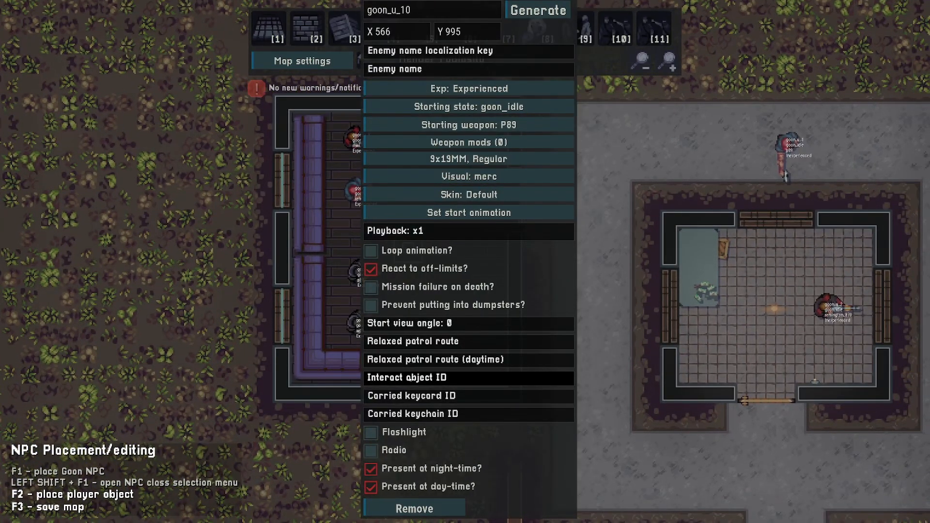
type("sit")
left_click(430, 164)
key("d")
key("s")
key("Escape")
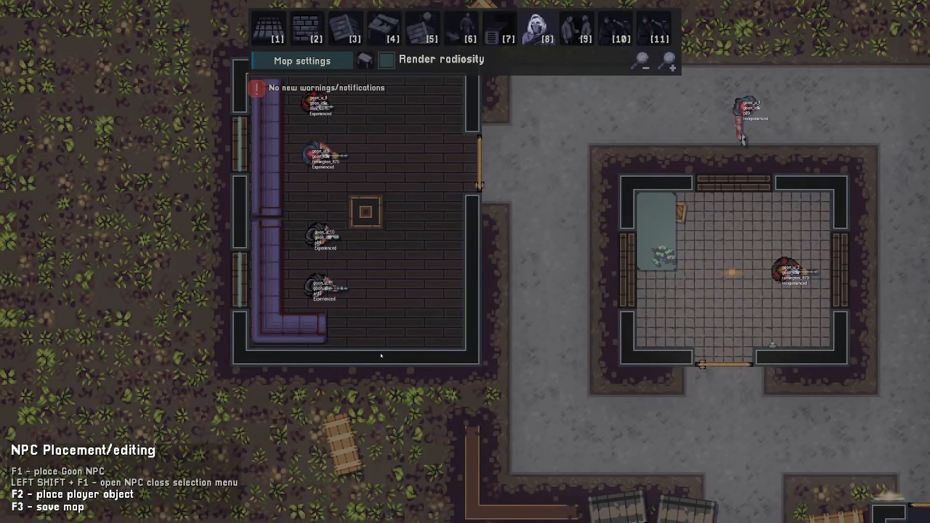
- Set the southernmost sofa-room goon's interact object ID to sitable_object_u_4
right_click(341, 287)
left_click(420, 378)
type("sit")
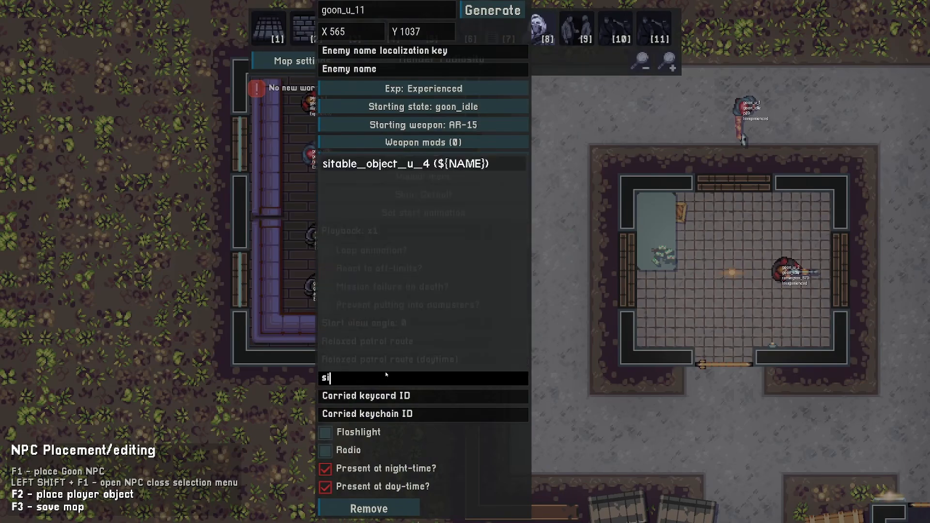
left_click(423, 169)
key("Escape")
- Place a ceiling lamp above the central table in the sofa room
key("a")
key("w")
key("4")
key("d")
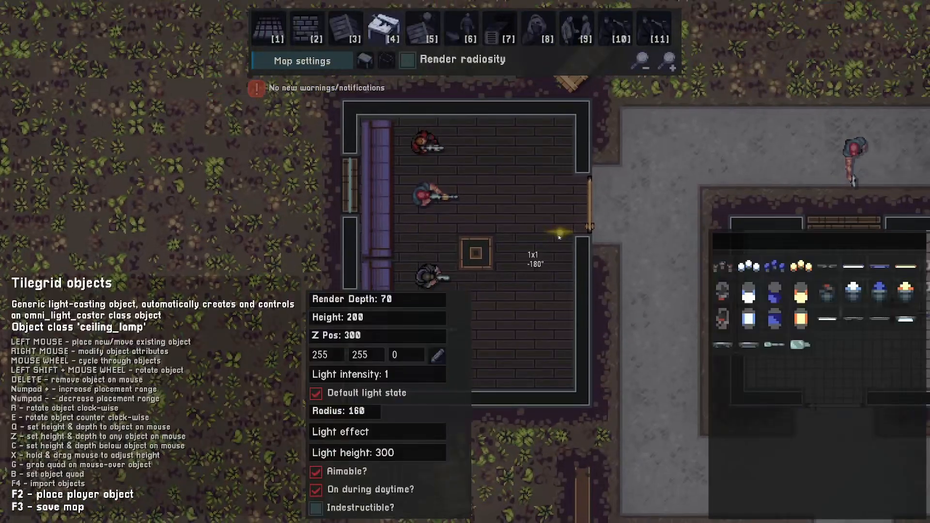
key("w")
left_click(905, 267)
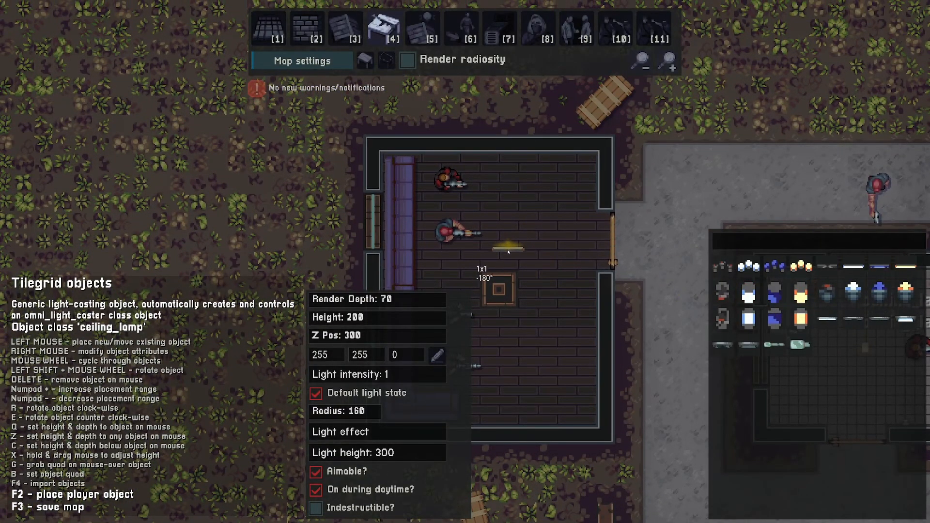
key("KP_Add")
left_click(499, 268)
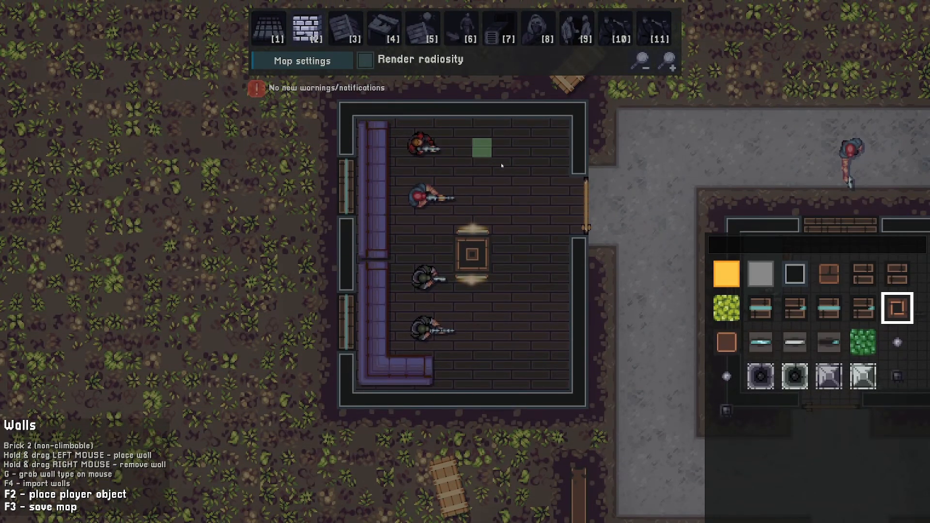
- Switch to the map_obstacle object class and search its sprites for table
key("4")
scroll(539, 329, "down", 10)
key("d")
key("s")
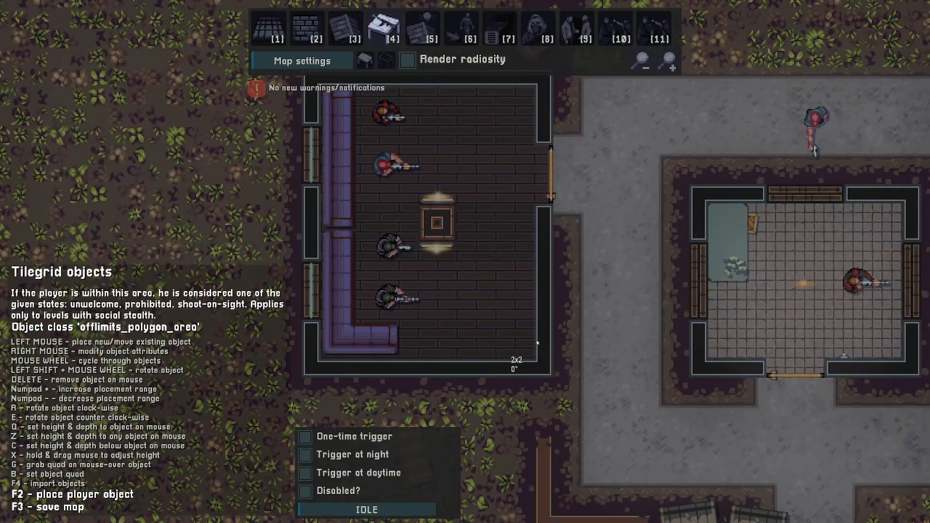
scroll(537, 342, "down", 3)
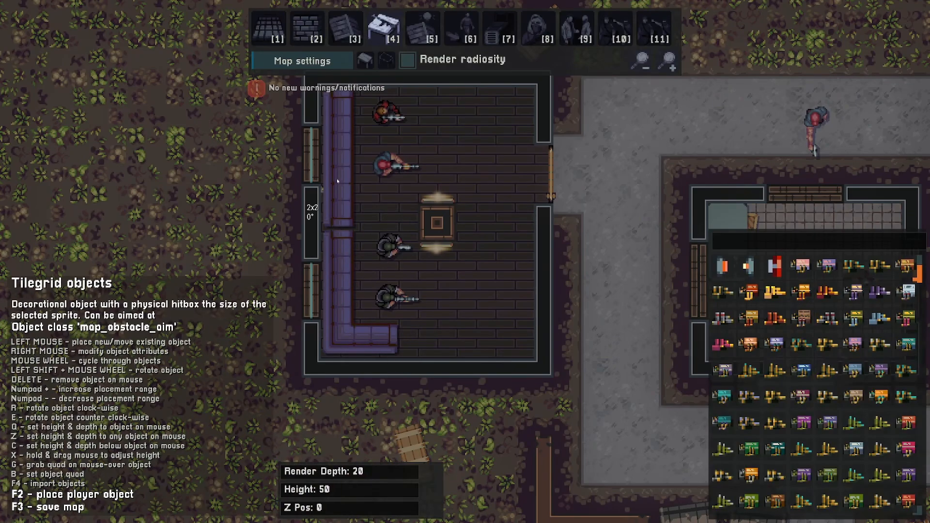
scroll(352, 189, "down", 1)
left_click(746, 243)
type("table")
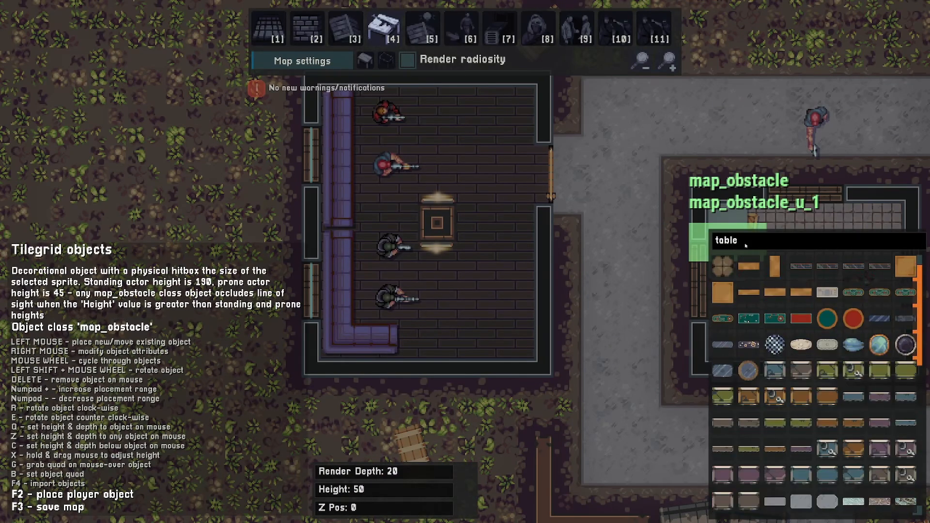
key("Return")
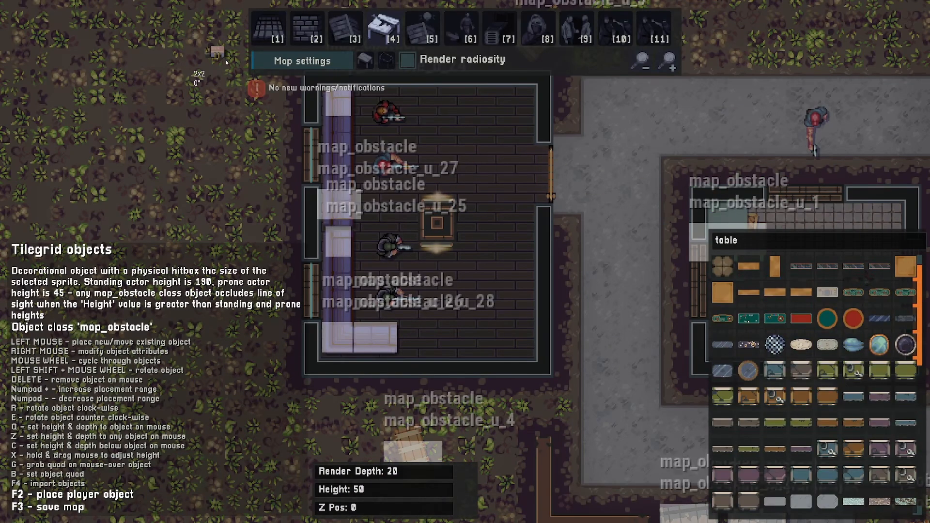
- Place a rotated 2x2 table in the sofa room's southeast corner
scroll(799, 388, "down", 10)
left_click(801, 477)
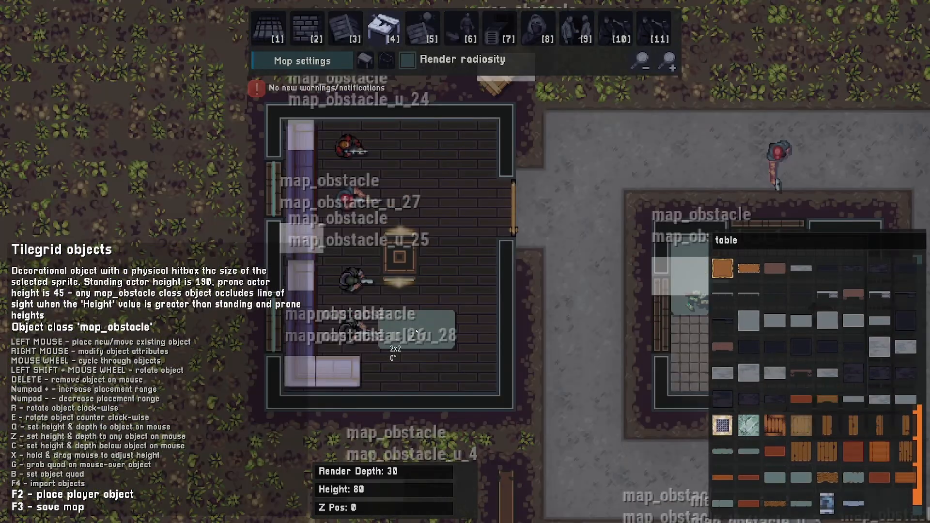
scroll(436, 342, "down", 8, "shift")
scroll(468, 354, "up", 3, "shift")
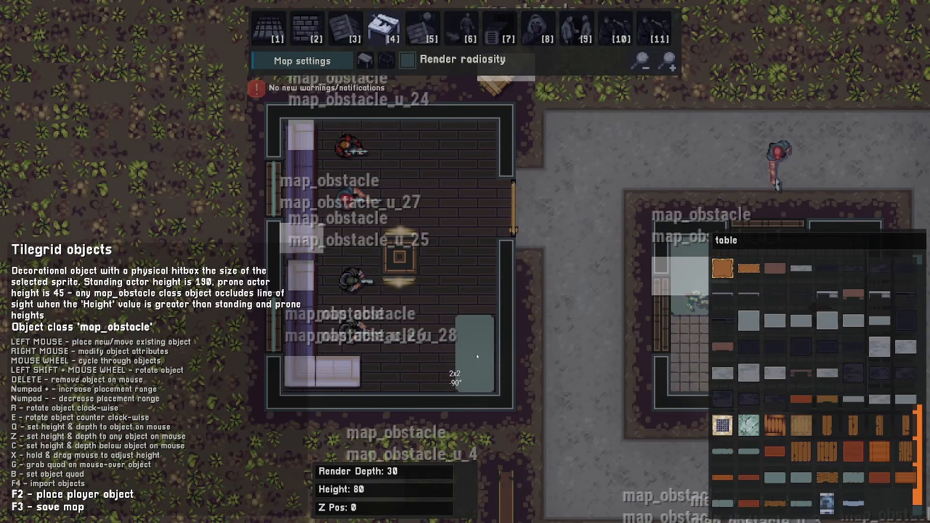
left_click_drag(478, 355, 480, 375)
key("a")
scroll(493, 366, "down", 6, "shift")
key("a")
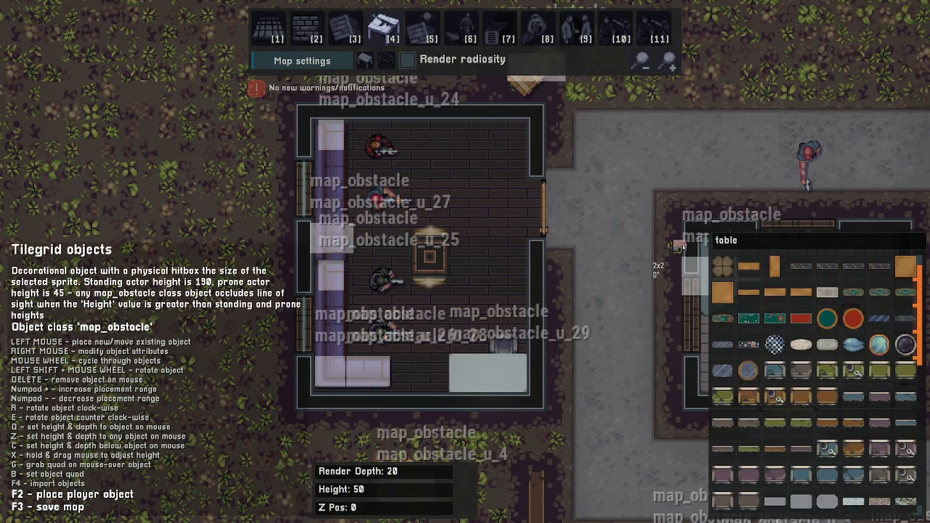
- Search for toolbox and place a rotated toolbox beside the table
left_click(727, 240)
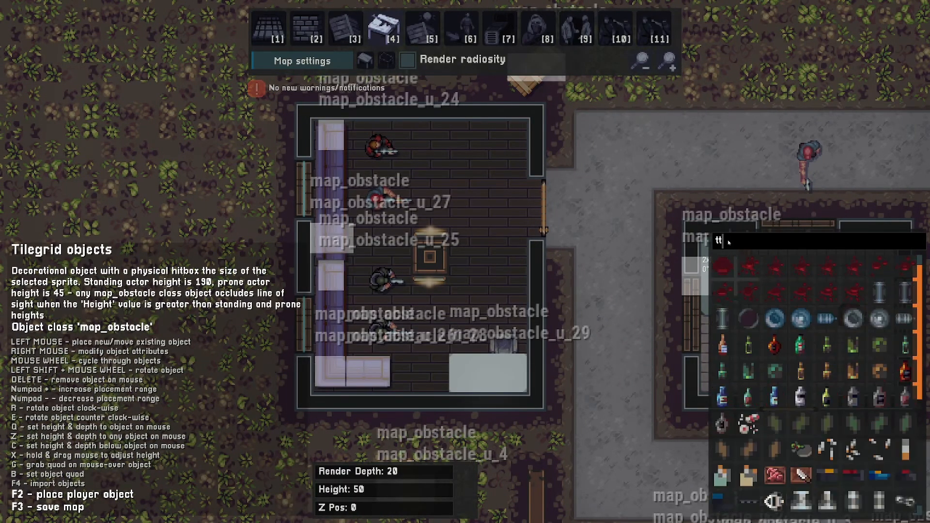
type("oolbox")
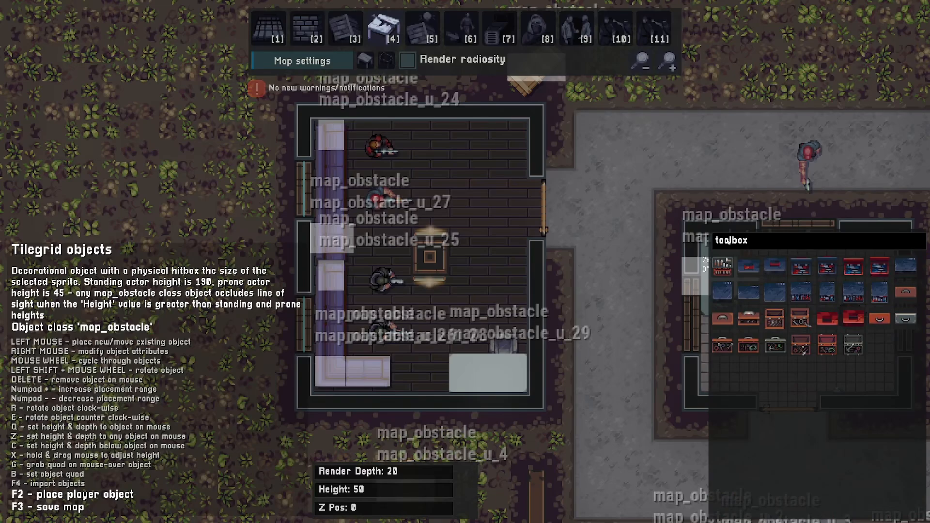
left_click(798, 294)
key("e")
key("e")
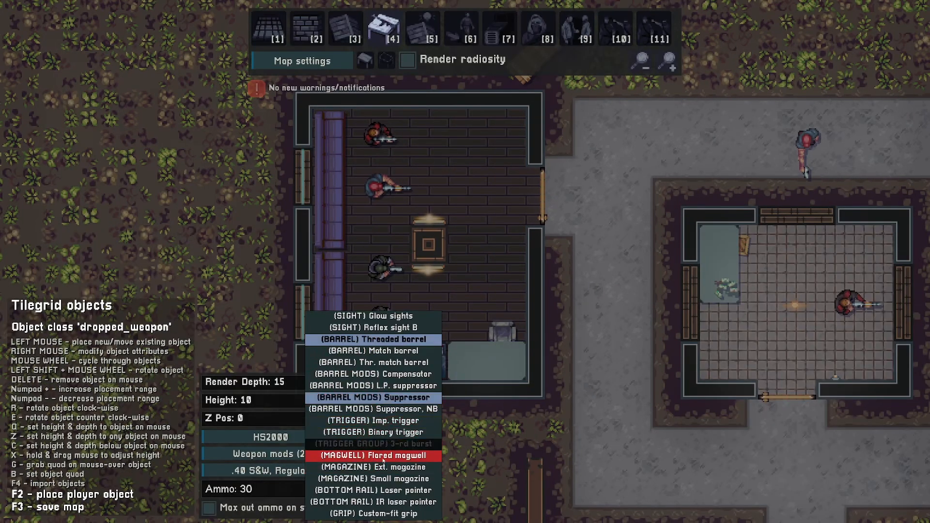
left_click(436, 455)
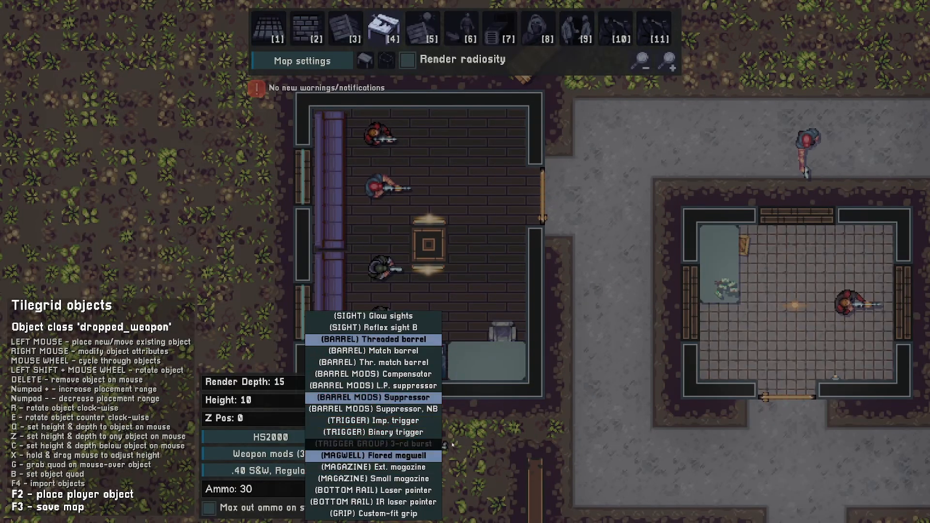
- Place a dropped HS2000 pistol on top of the table
key("a")
left_click(499, 358)
key("z")
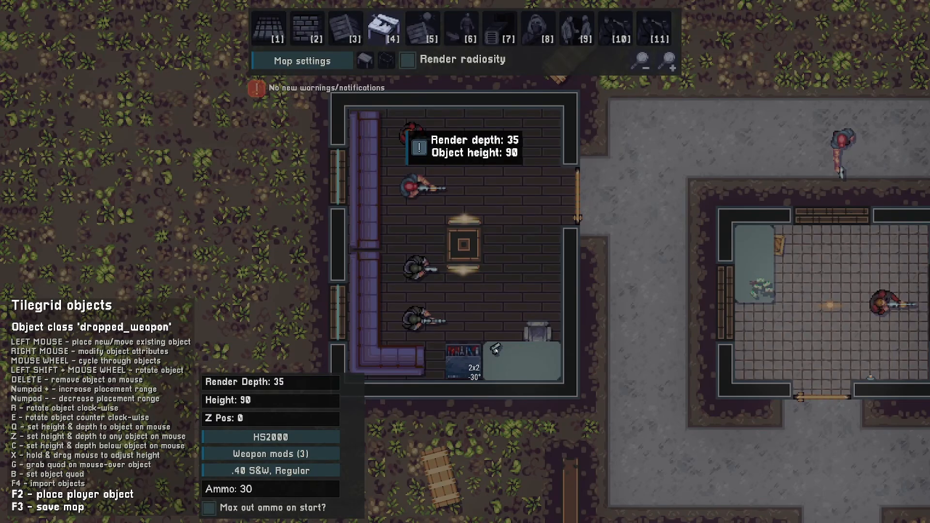
left_click(495, 351)
- Place an ammo pickup of .40 S&W, Subsonic with amount 22 on the table
scroll(546, 246, "down", 8)
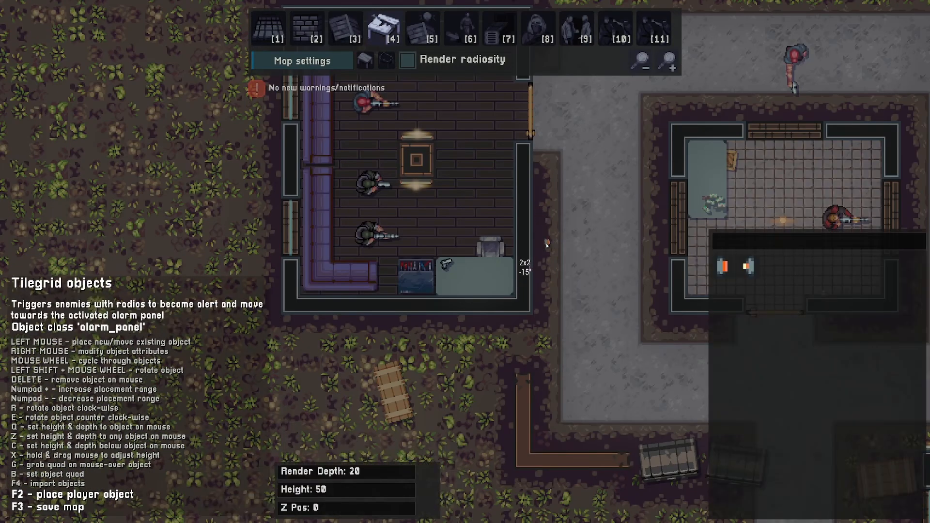
scroll(546, 245, "down", 2)
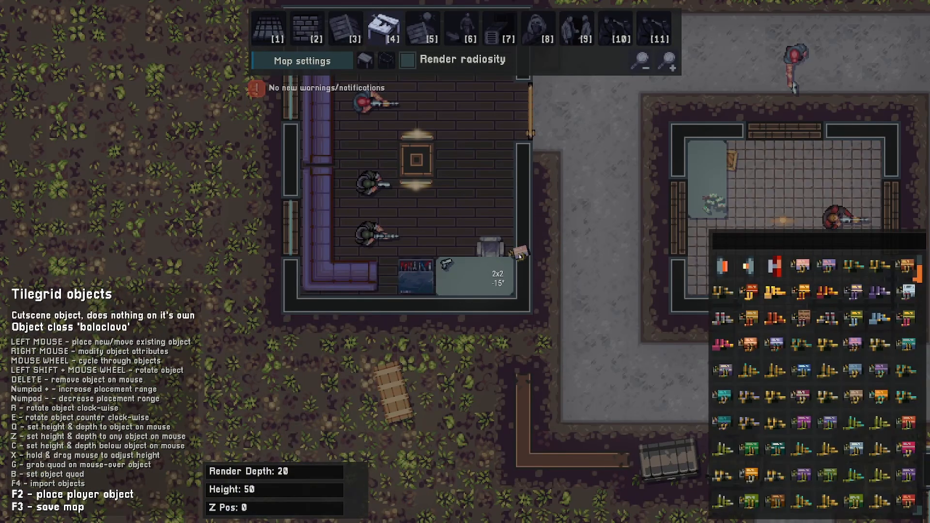
scroll(519, 255, "down", 1)
scroll(519, 256, "up", 3)
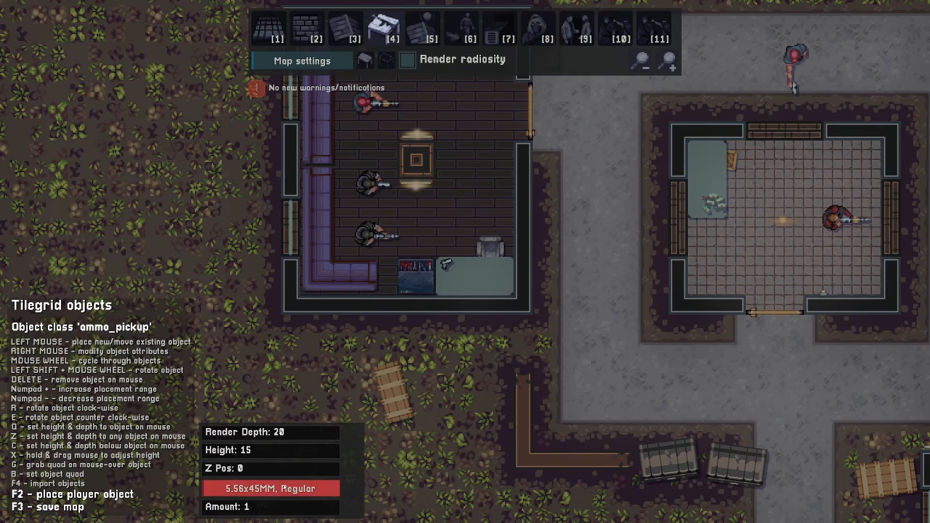
left_click(249, 489)
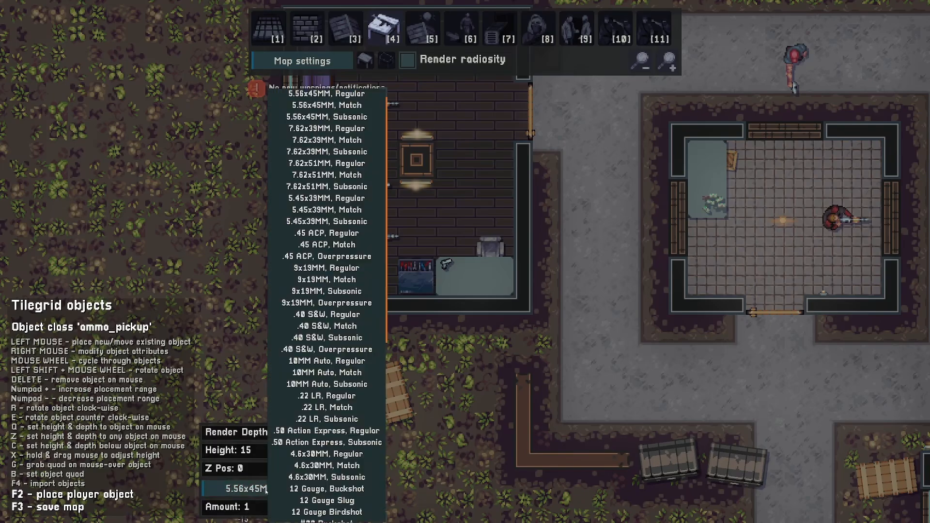
left_click(314, 338)
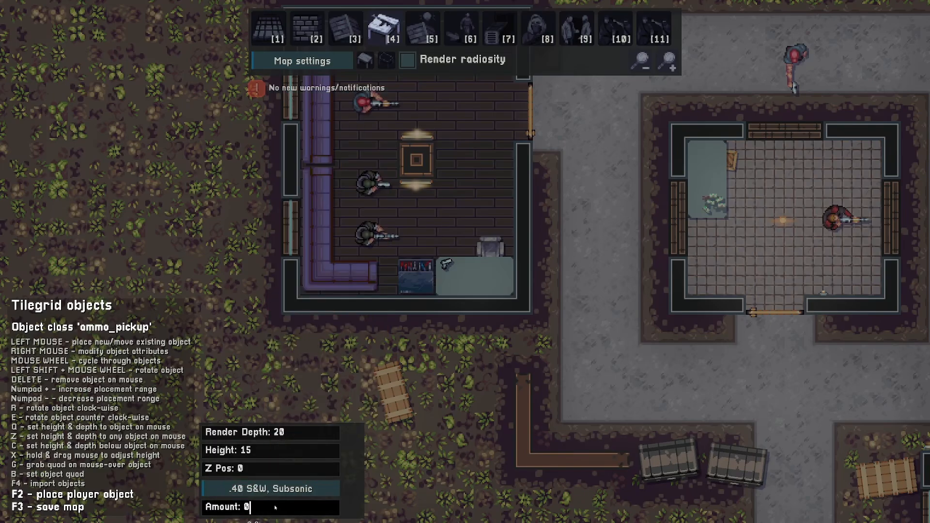
key("q")
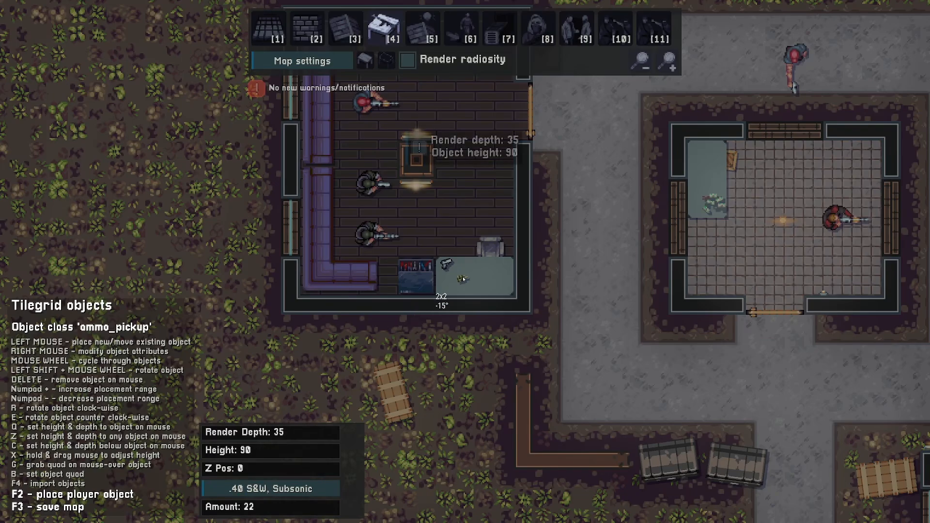
- Search the decor objects for tools and add tool items onto the corner table
scroll(455, 279, "down", 10)
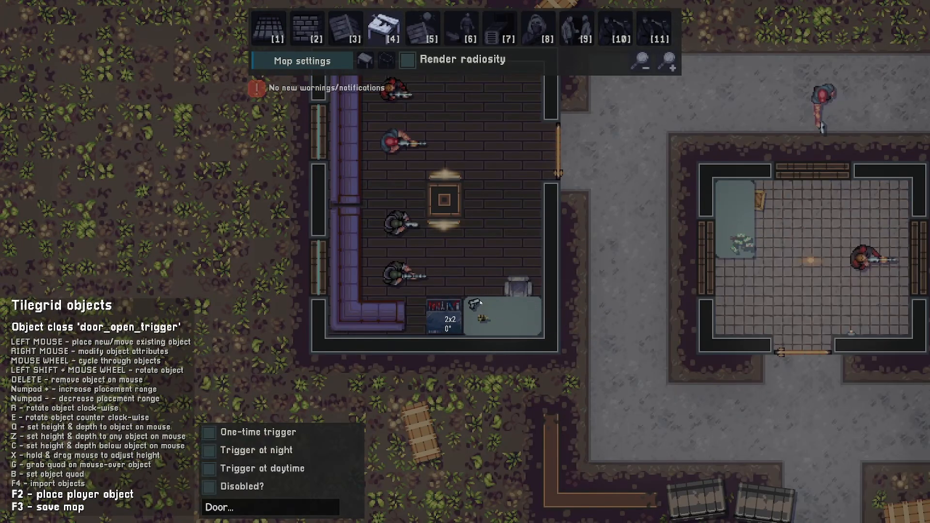
scroll(494, 313, "down", 8)
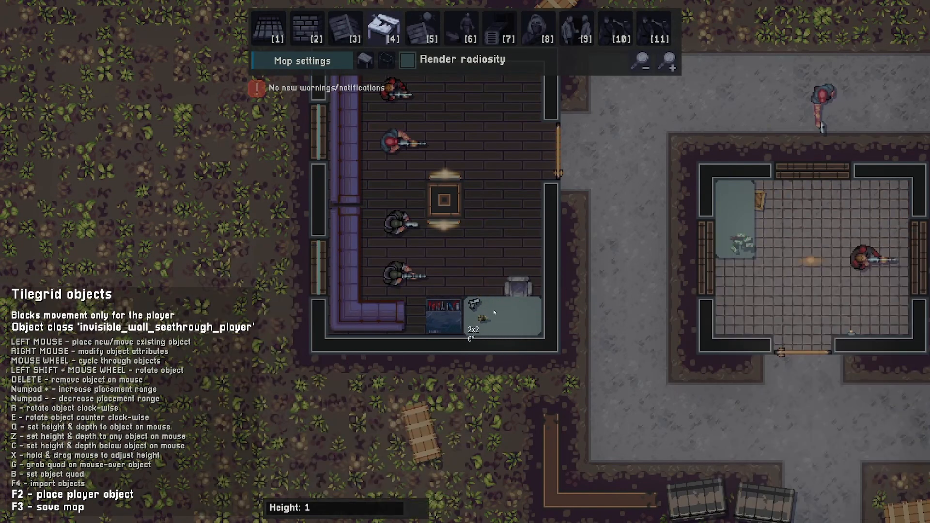
scroll(494, 312, "down", 1)
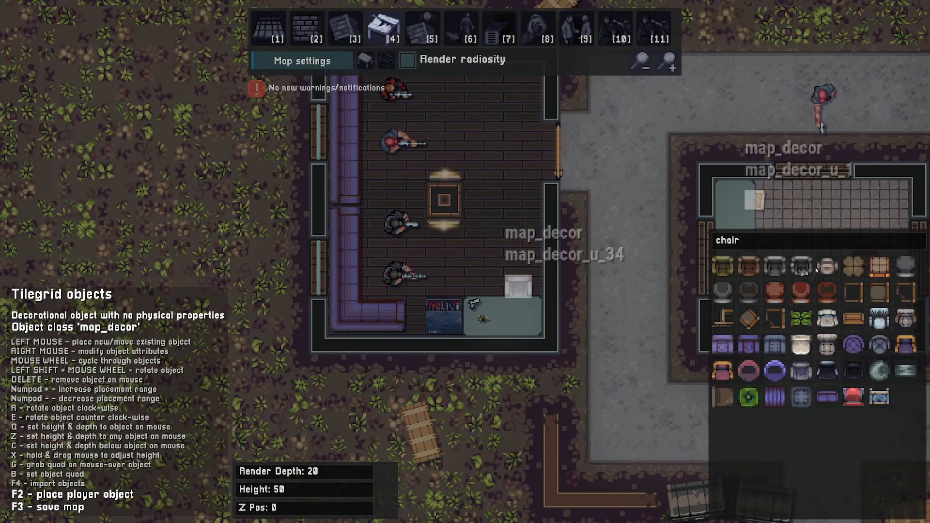
left_click(790, 244)
key("BackSpace")
key("BackSpace")
key("BackSpace")
key("BackSpace")
type("tool")
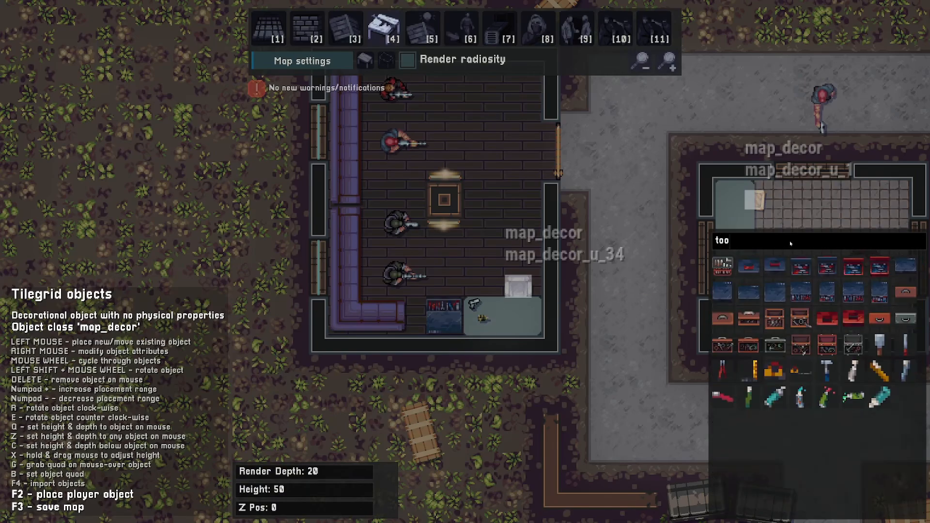
- Toggle radiosity rendering to preview the sofa room's lighting and inspect the level settings
left_click(408, 60)
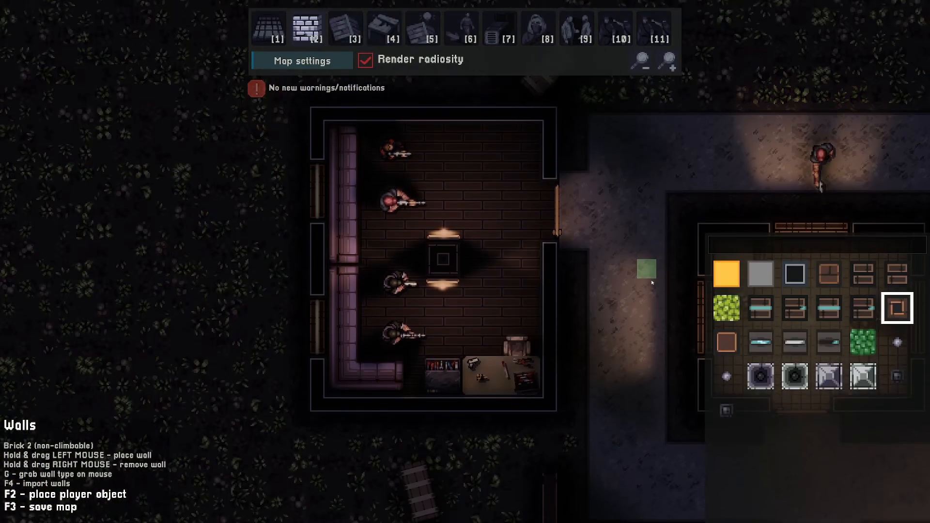
key("w")
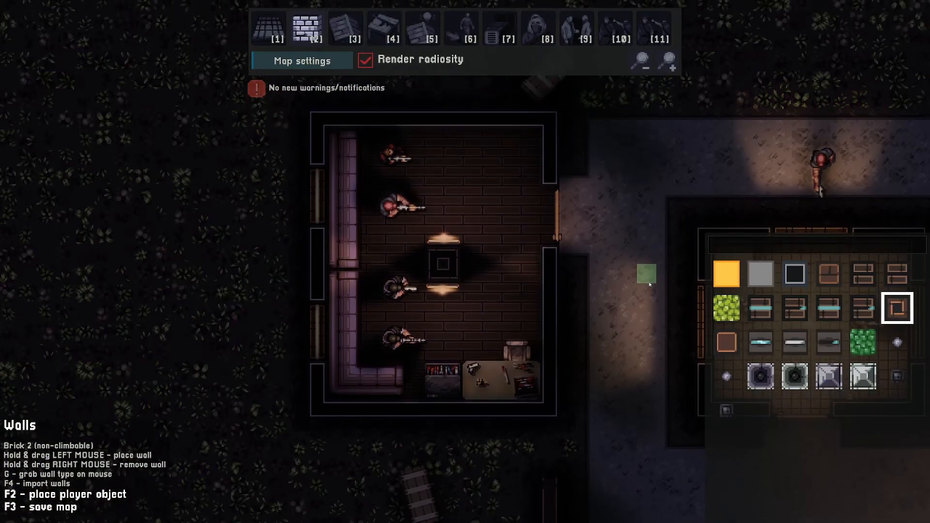
left_click(365, 60)
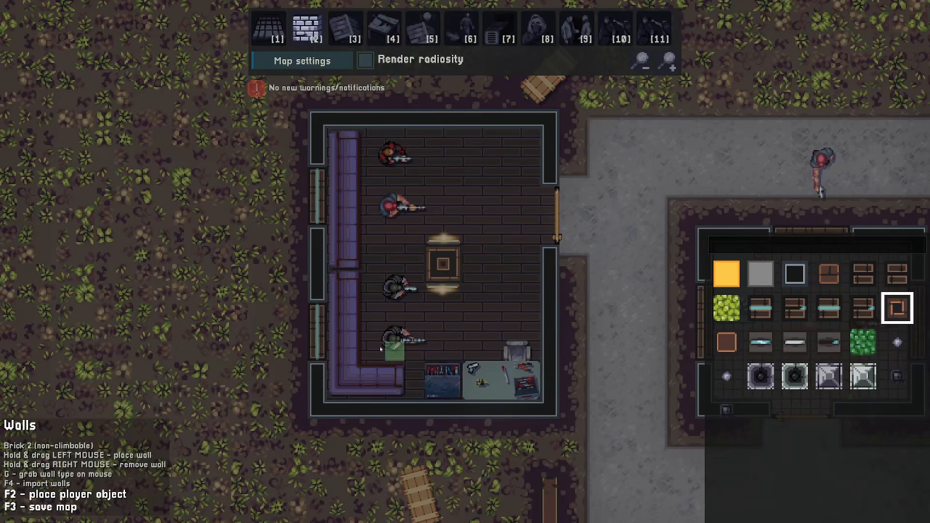
key("a")
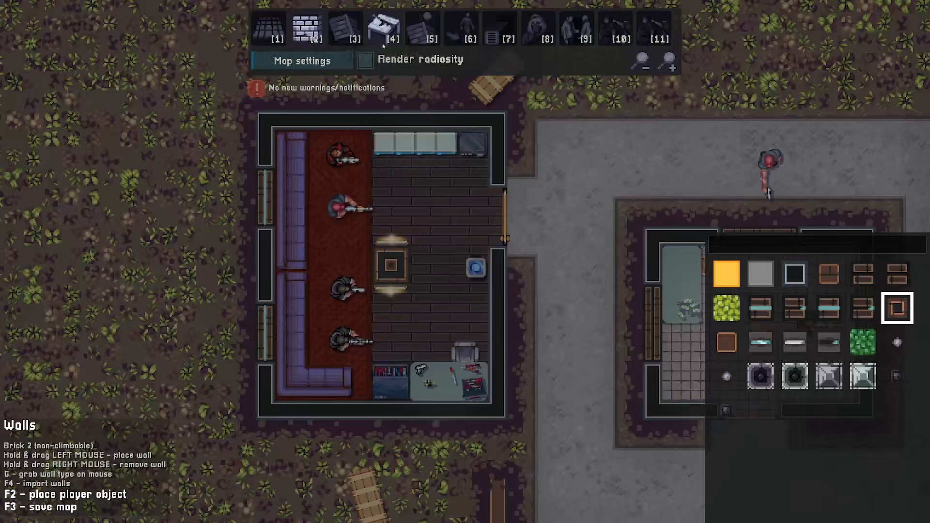
left_click(365, 60)
key("a")
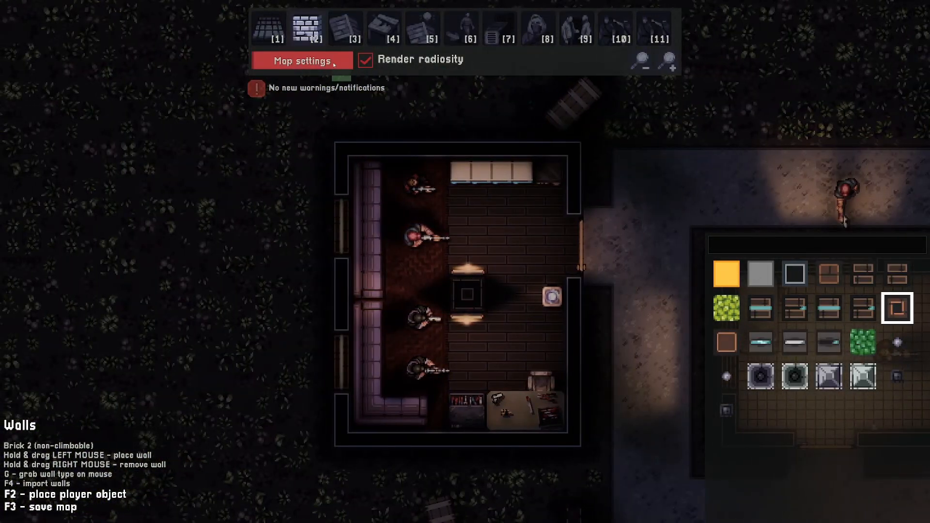
left_click(302, 61)
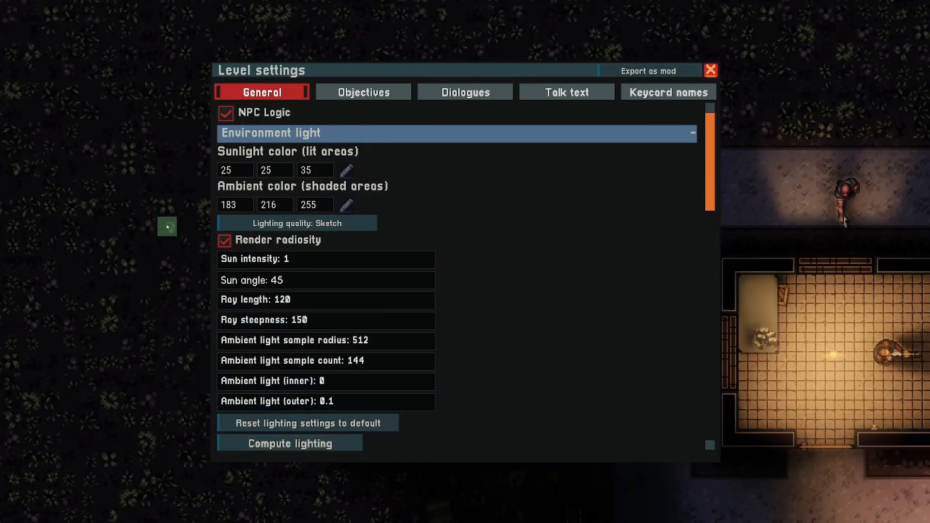
key("Escape")
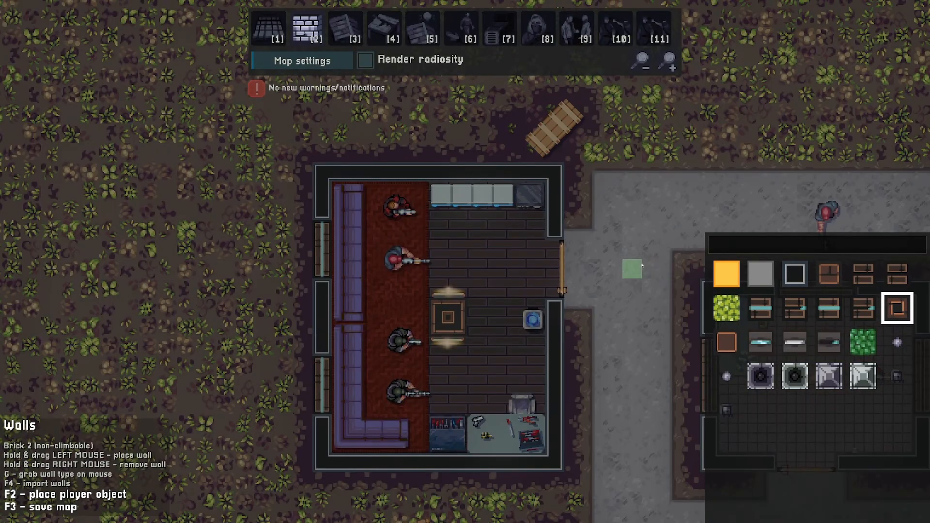
- Search the floor tiles for wood and pick the Wood various big 14 (worn) tile
key("1")
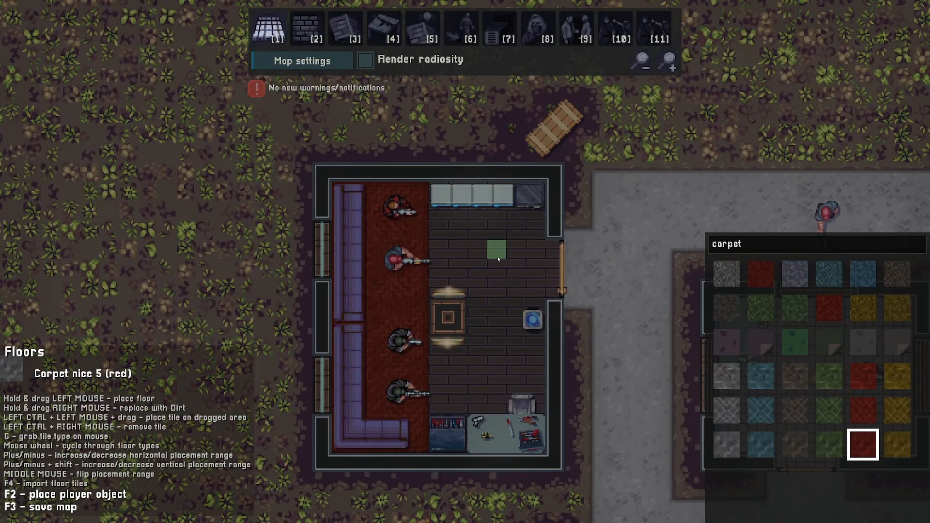
key("g")
key("BackSpace")
key("BackSpace")
key("BackSpace")
key("BackSpace")
key("BackSpace")
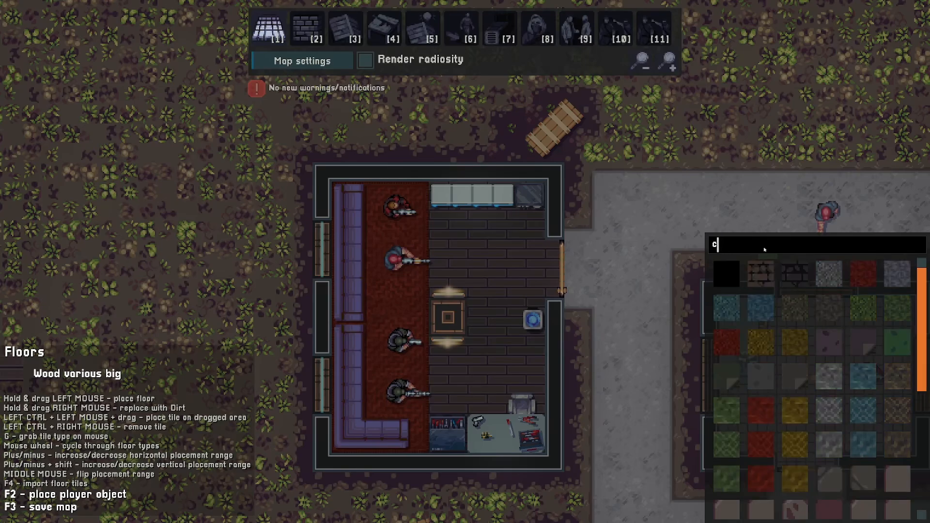
type("wood")
scroll(820, 380, "down", 5)
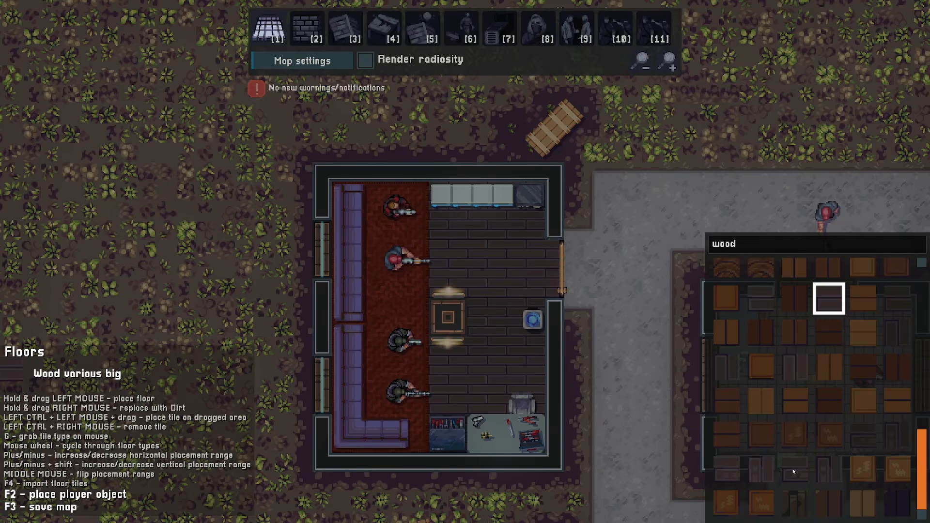
left_click(723, 472)
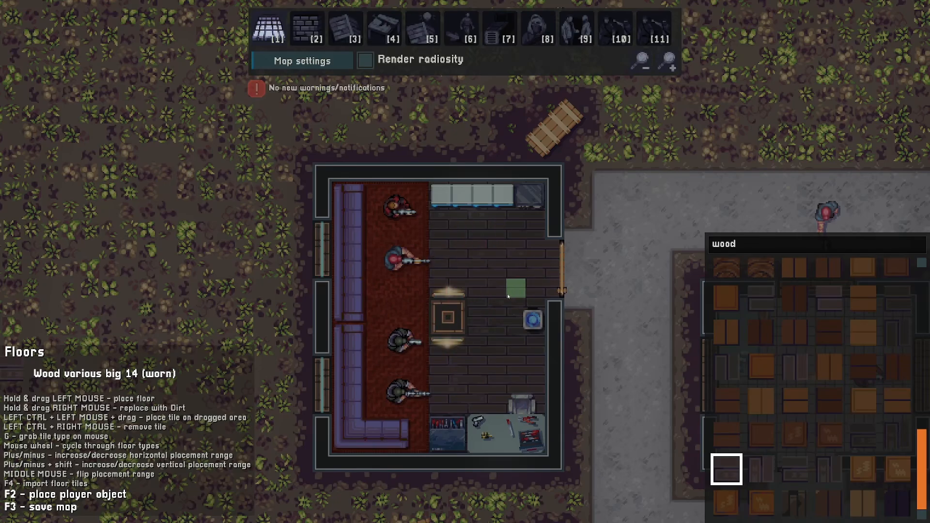
- Enable radiosity, switch to decals and place a floor decal in the sofa room's upper floor area
left_click(365, 60)
key("4")
key("4")
key("4")
key("4")
key("4")
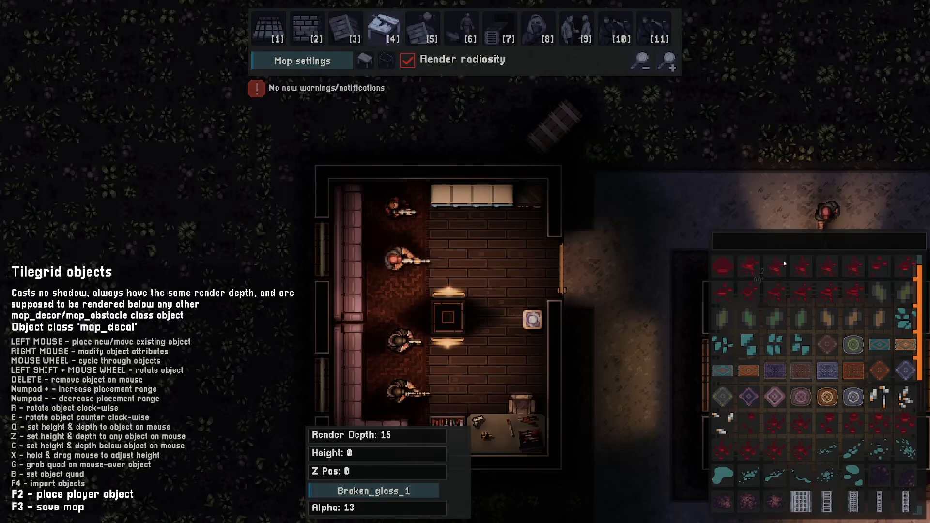
scroll(797, 397, "down", 8)
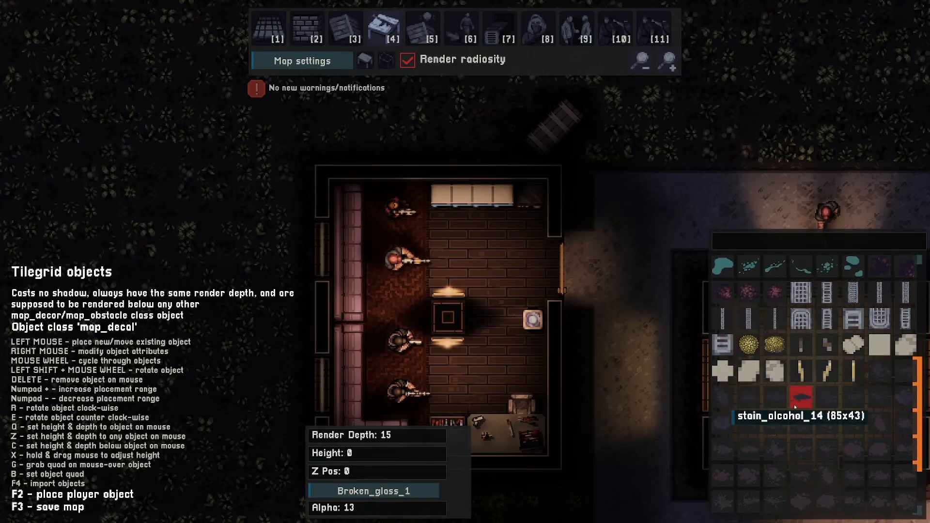
left_click(505, 259)
key("s")
key("a")
- Place two more rotated floor decals near the seated goons in the sofa room
left_click(905, 450)
scroll(511, 348, "down", 5, "shift")
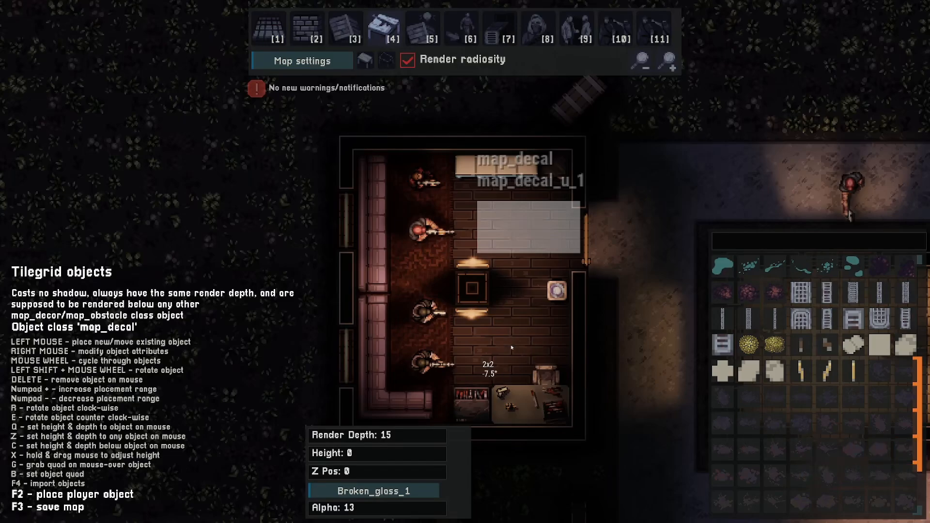
scroll(508, 354, "up", 3, "shift")
left_click(501, 367)
left_click(722, 477)
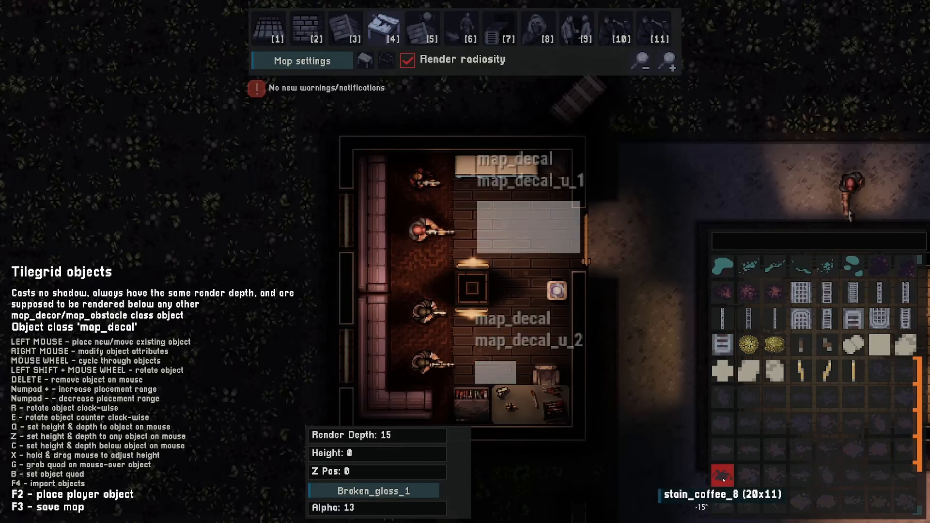
scroll(420, 343, "up", 3, "shift")
left_click(419, 343)
left_click(827, 475)
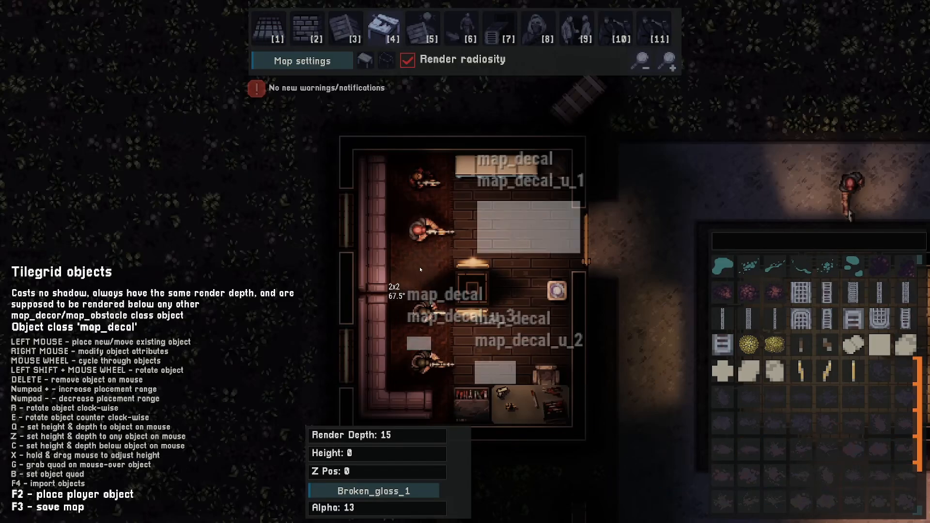
- Playtest the level with the player placed just west of the sofa room
key("2")
key("d")
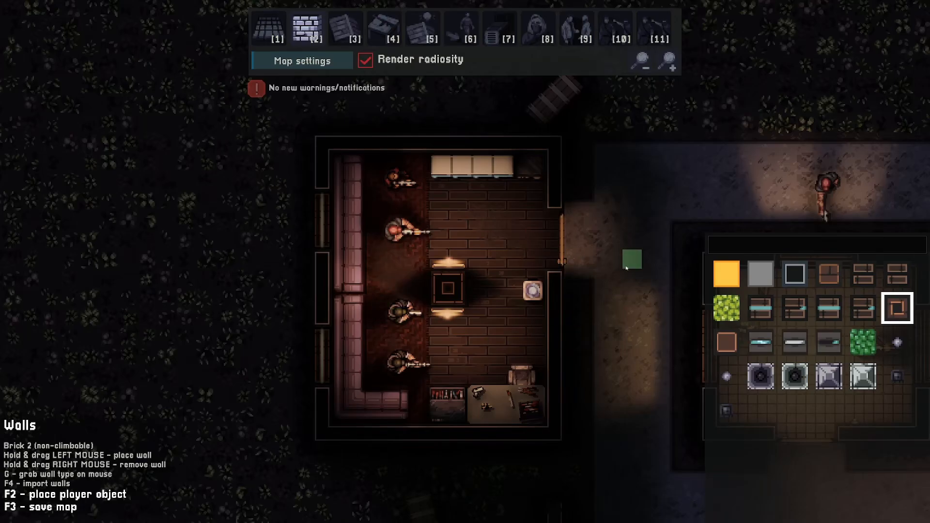
scroll(577, 274, "down", 2)
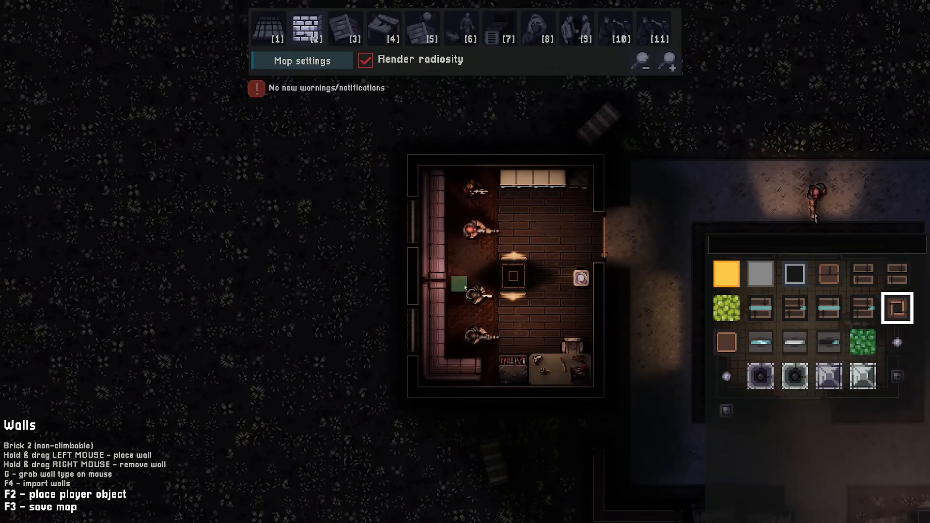
key("F2")
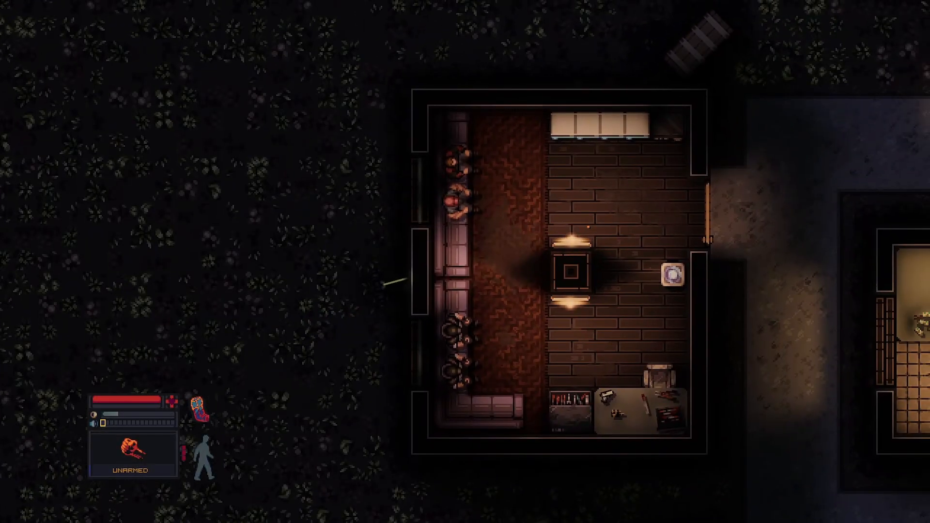
key("F2")
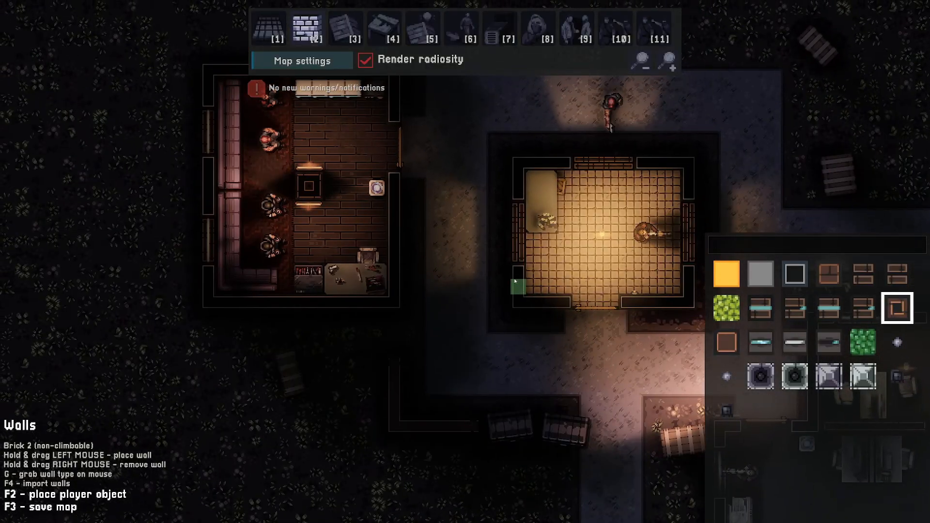
- Survey the office building southeast of the sofa room
key("w")
key("d")
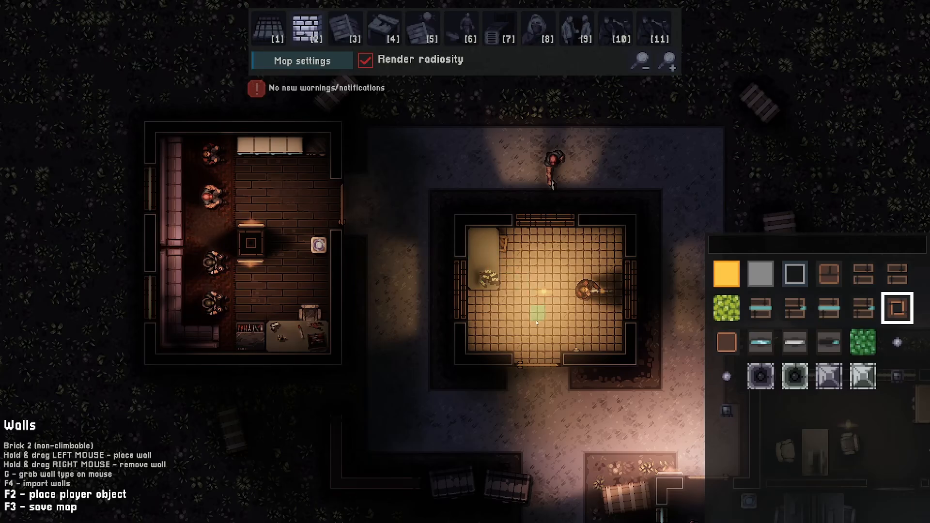
key("d")
key("s")
key("w")
key("a")
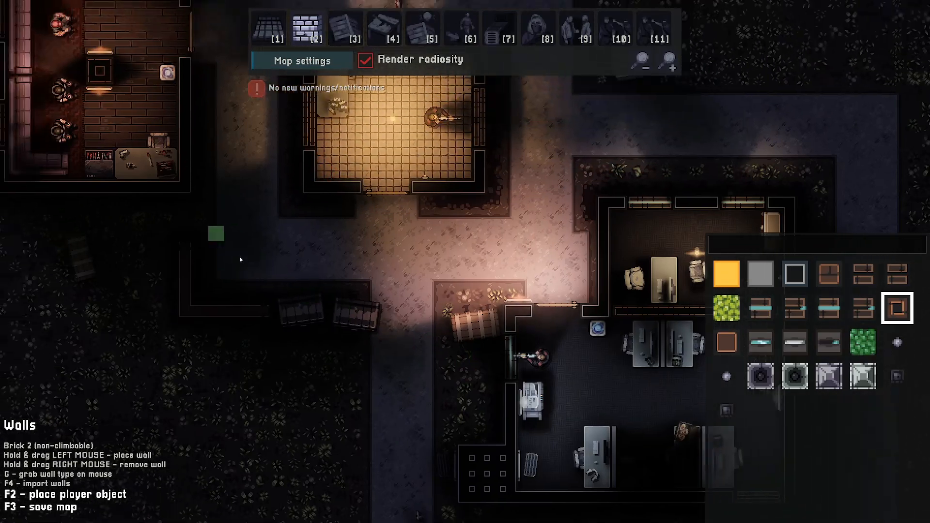
key("s")
key("d")
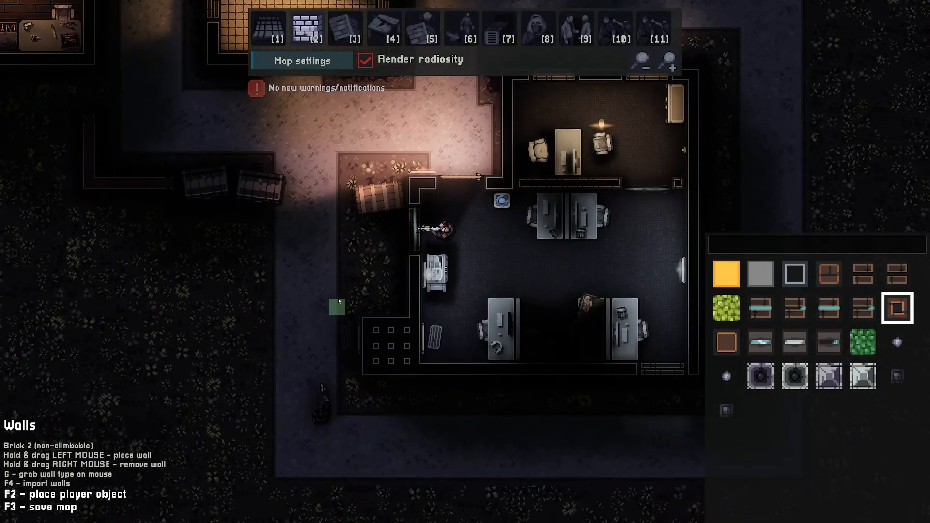
- Playtest the level with the player placed outside the office building's west side
key("F2")
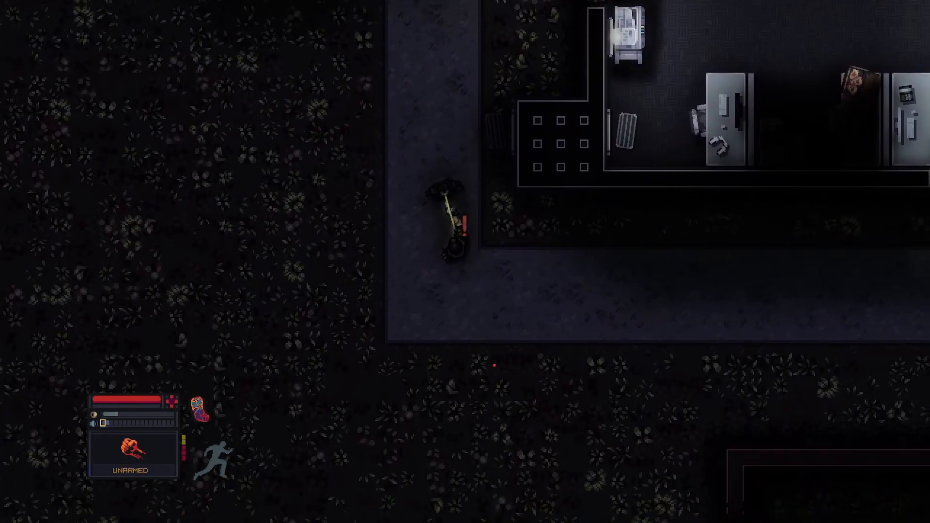
key("s")
left_click(477, 362)
key("d")
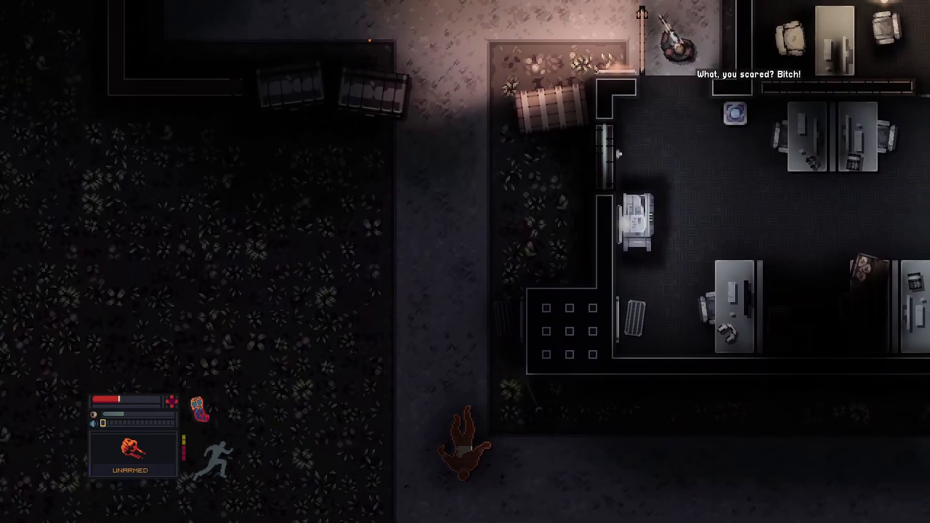
key("d")
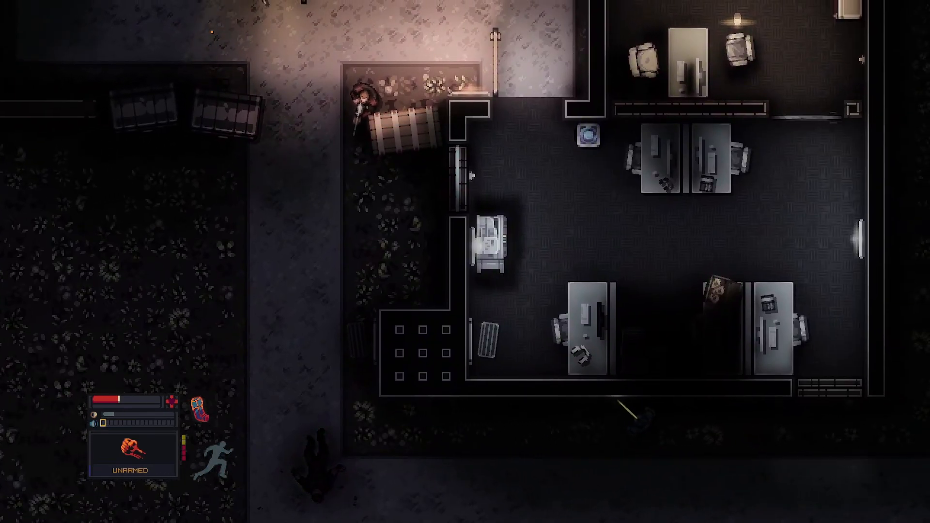
key("d")
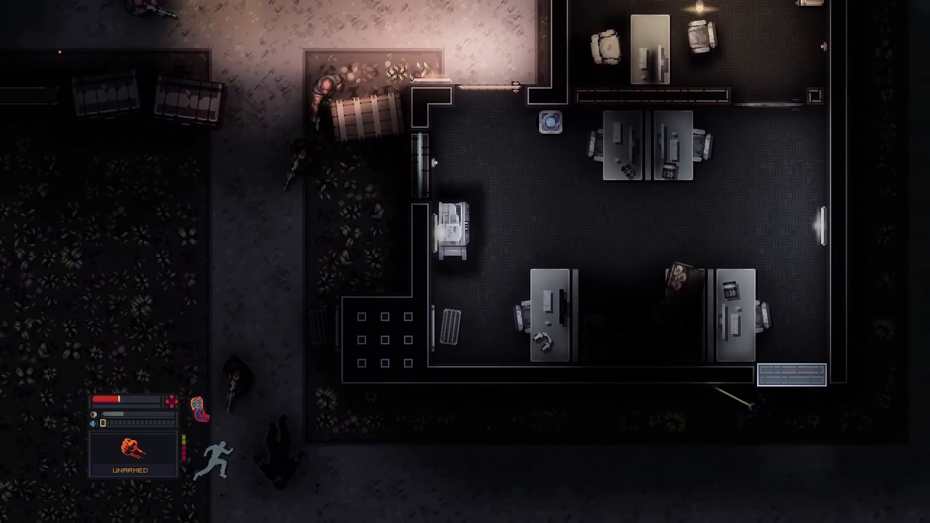
key("d")
key("w")
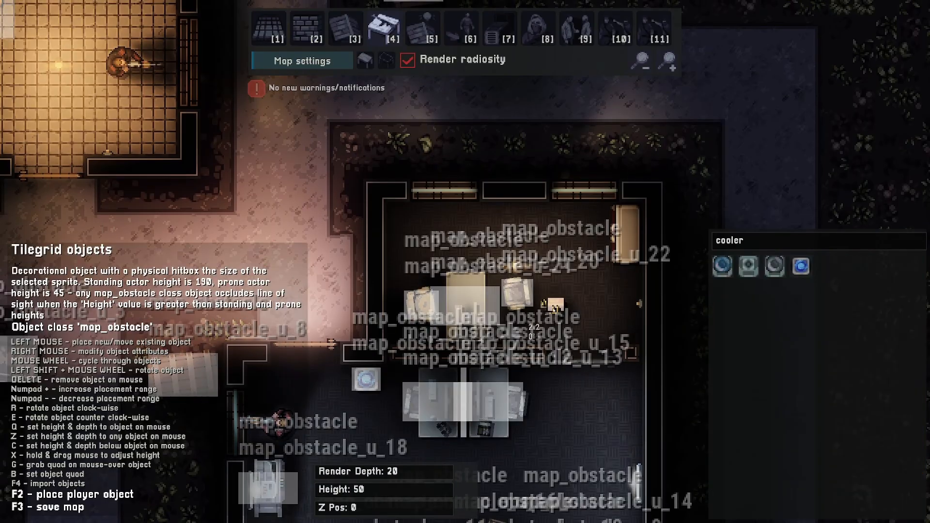
- Place a money pickup with object name ID compromising_material and a laptop sprite on the desk in the small office room
scroll(554, 308, "down", 3)
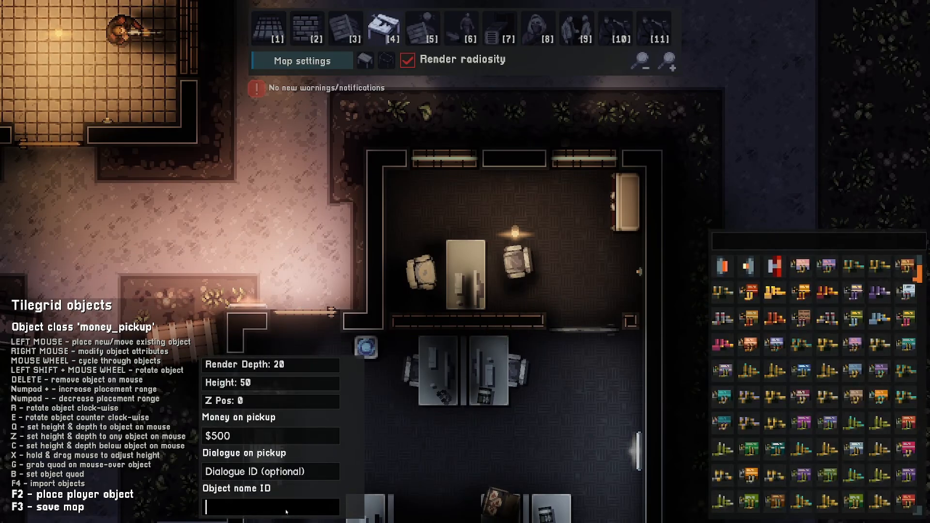
type("compromising_material")
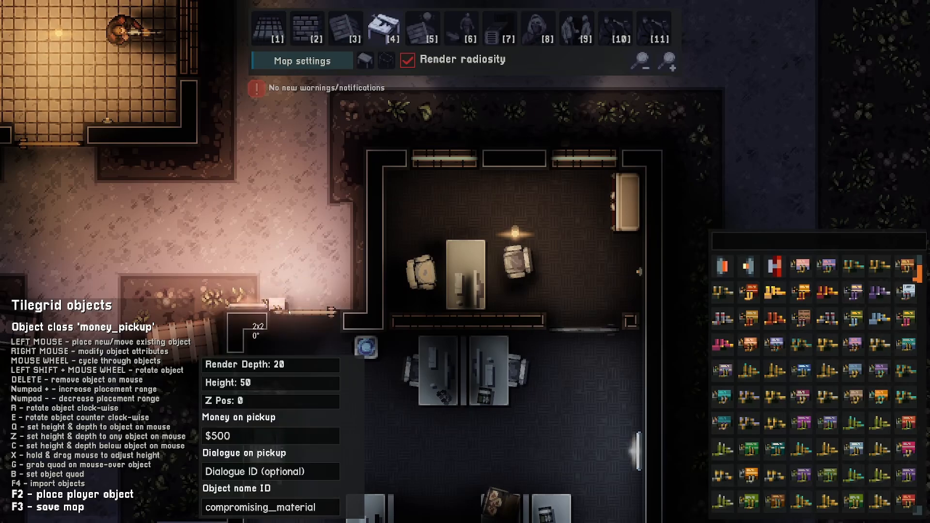
left_click(269, 291)
type("lopto")
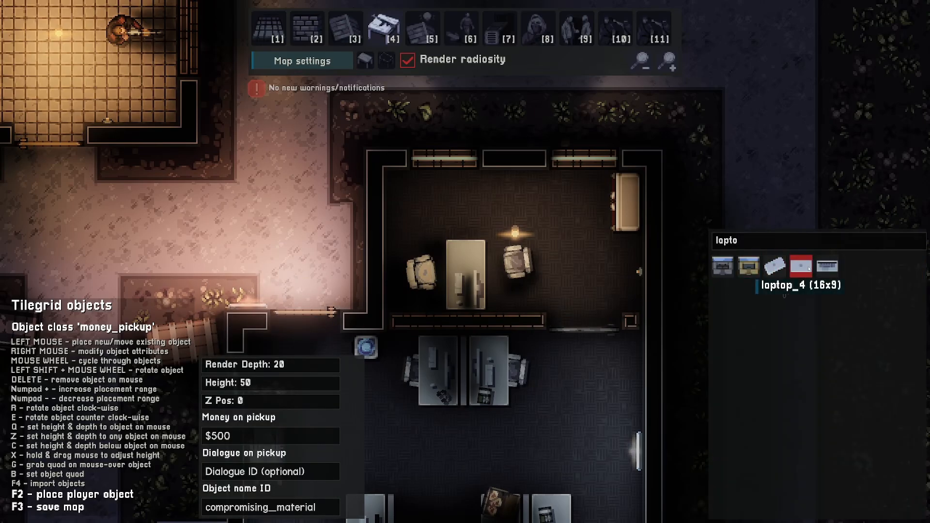
left_click(808, 269)
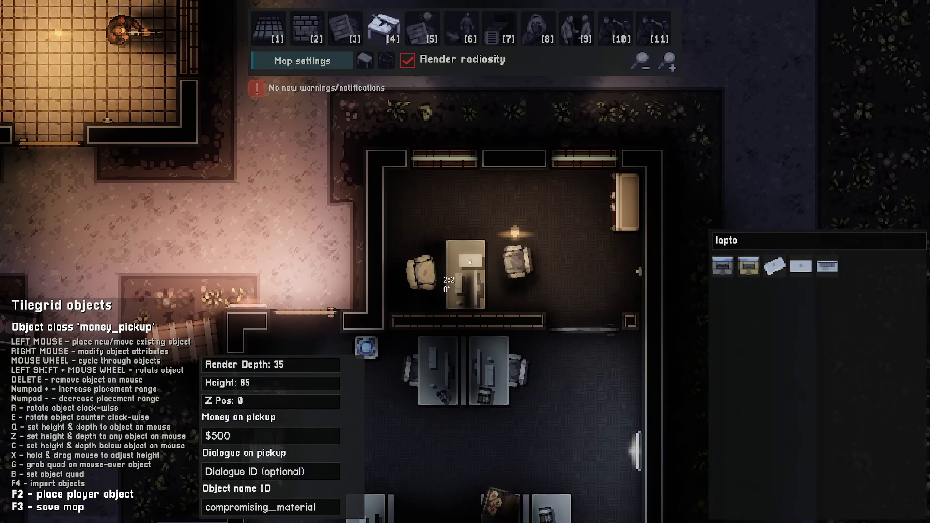
left_click(469, 253)
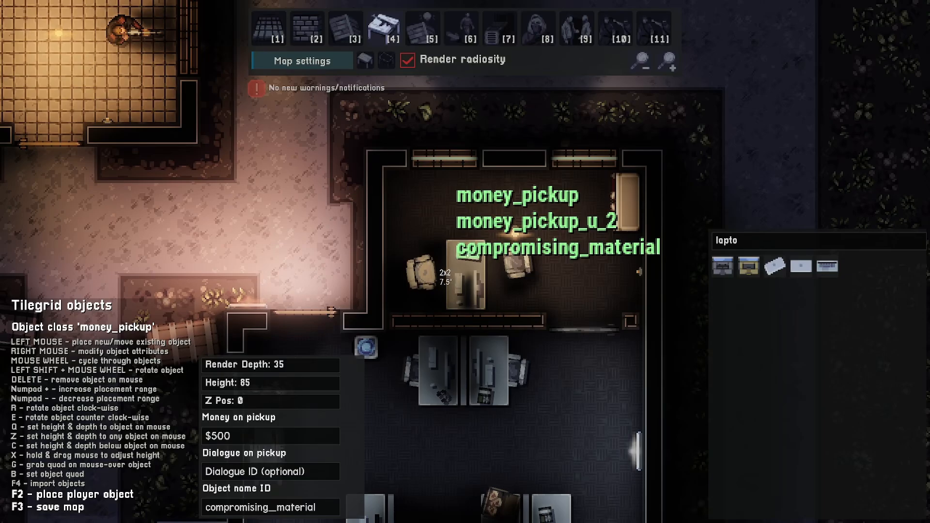
- Playtest the level, approaching the office building from the south and trying its locked door
key("2")
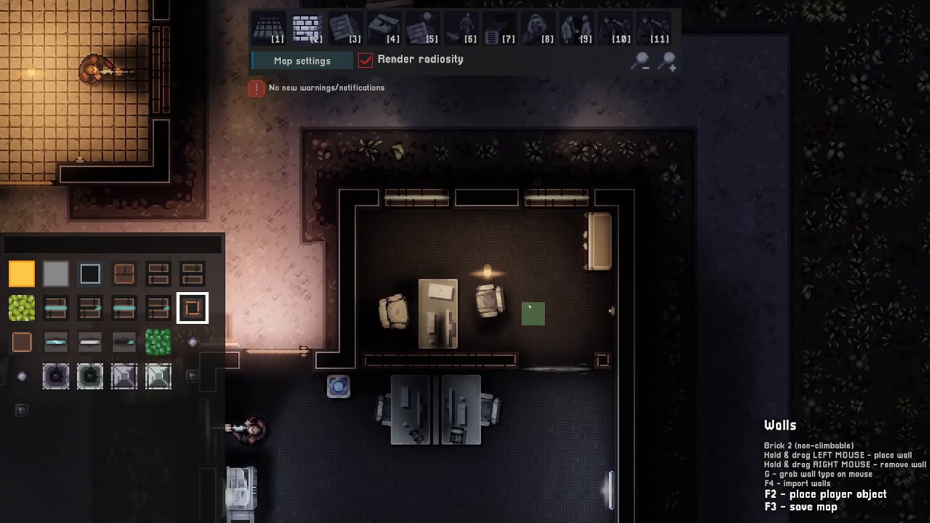
key("4")
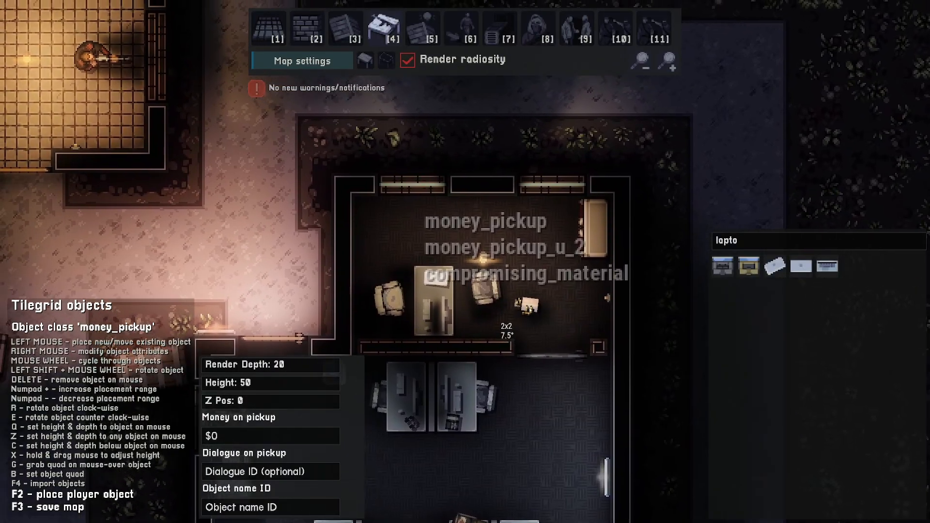
key("2")
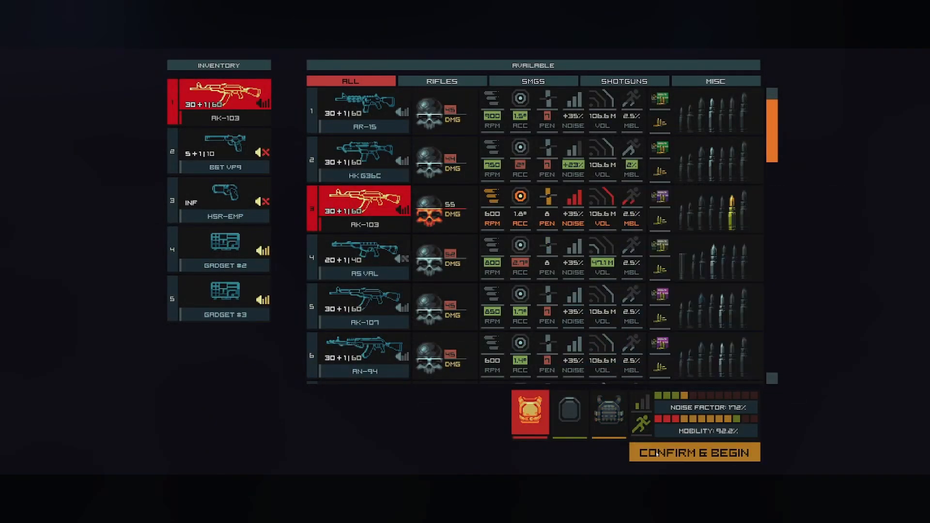
left_click(695, 450)
key("g")
key("g")
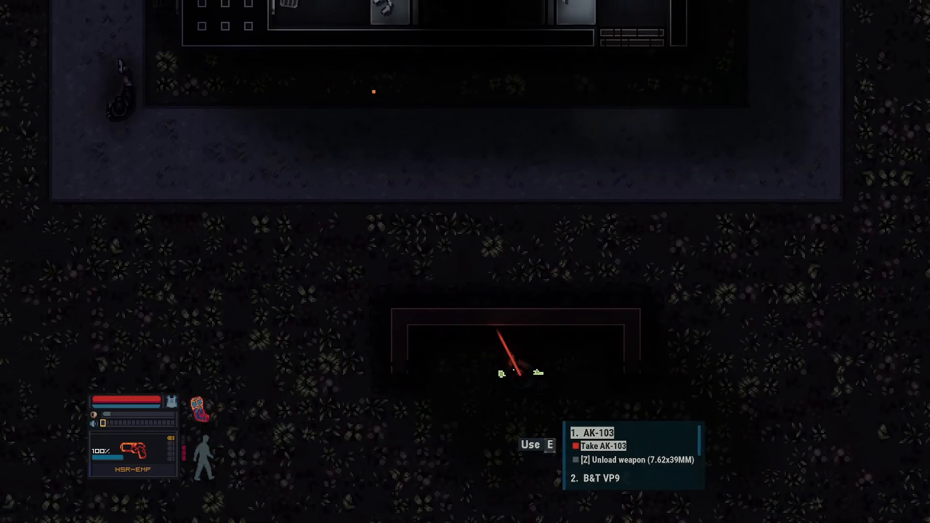
key("a")
key("a")
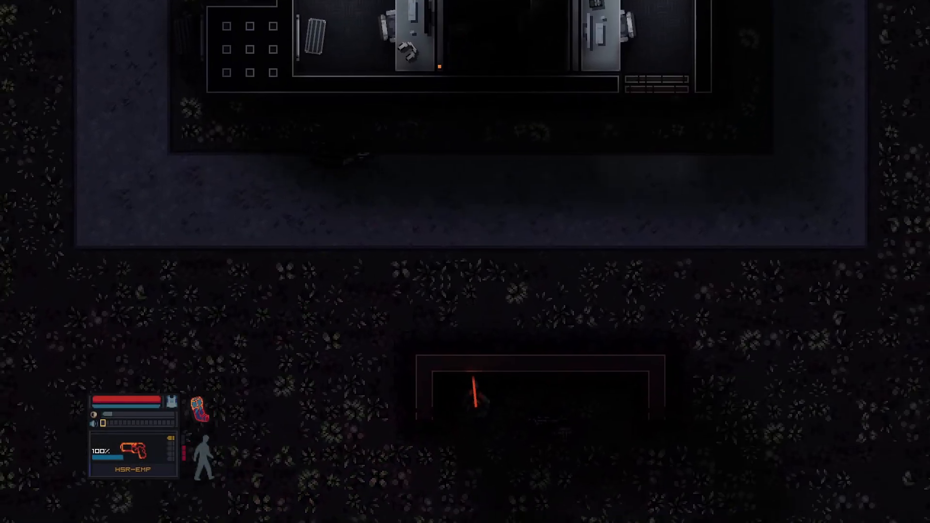
key("s")
key("a")
key("w")
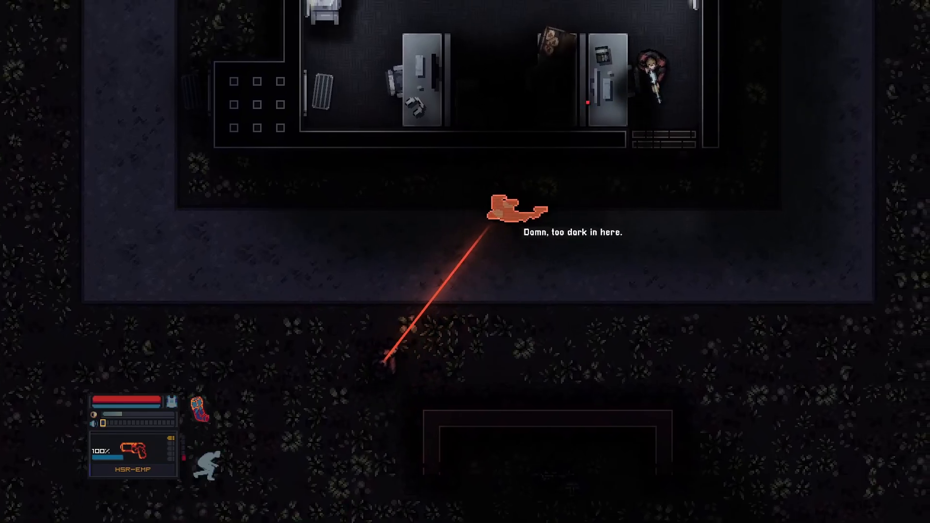
key("w")
key("d")
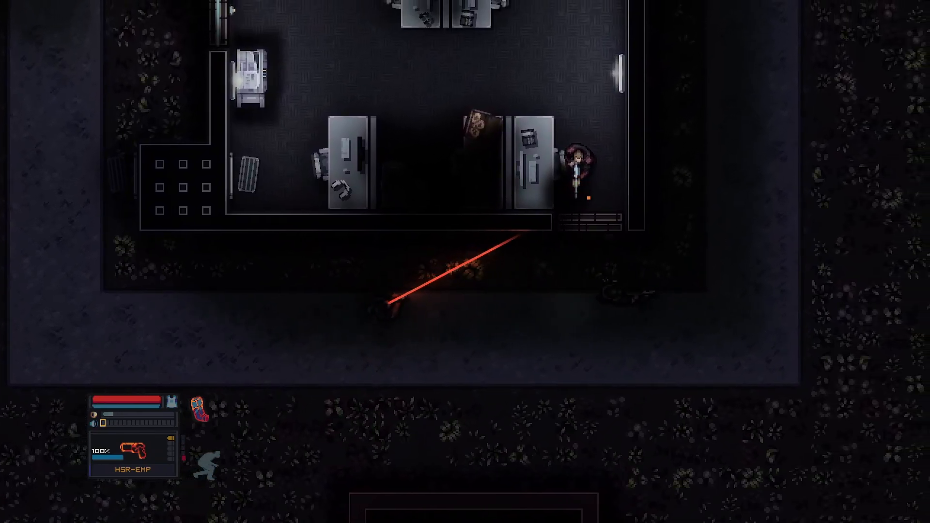
key("d")
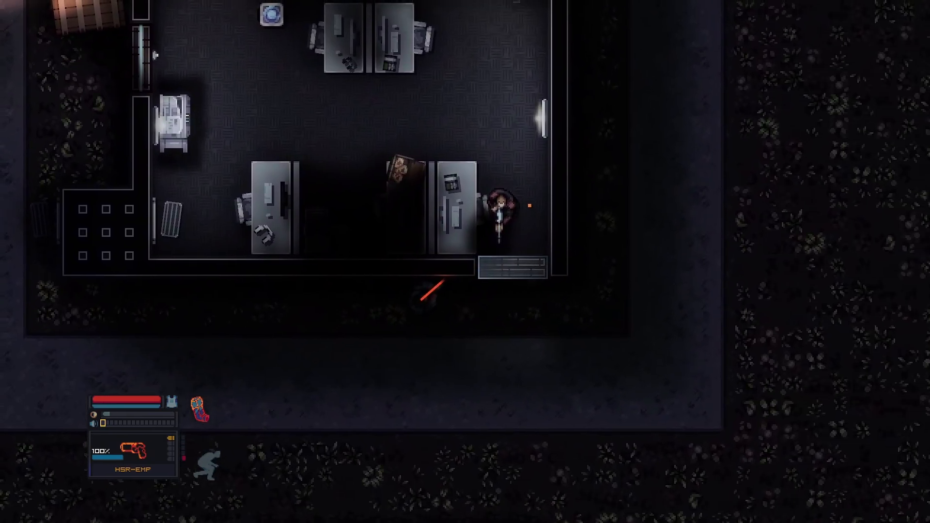
key("d")
key("space")
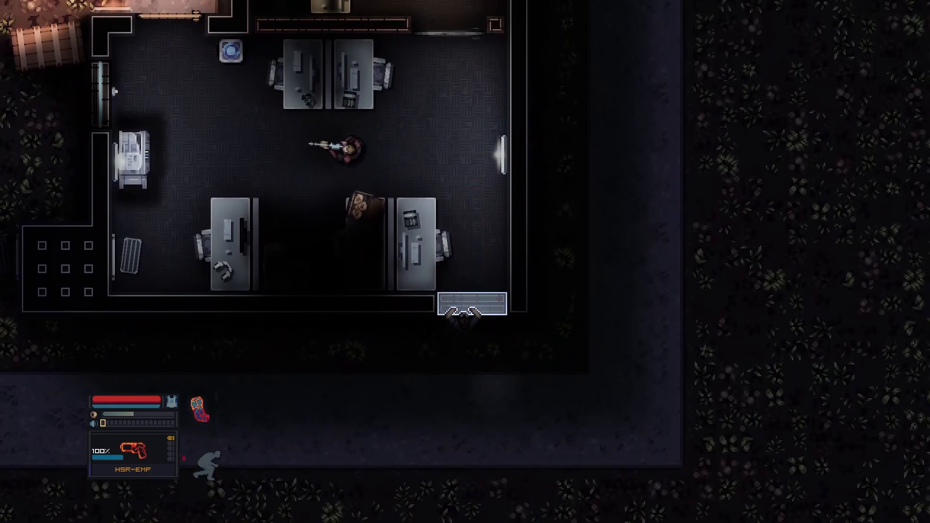
key("w")
key("w")
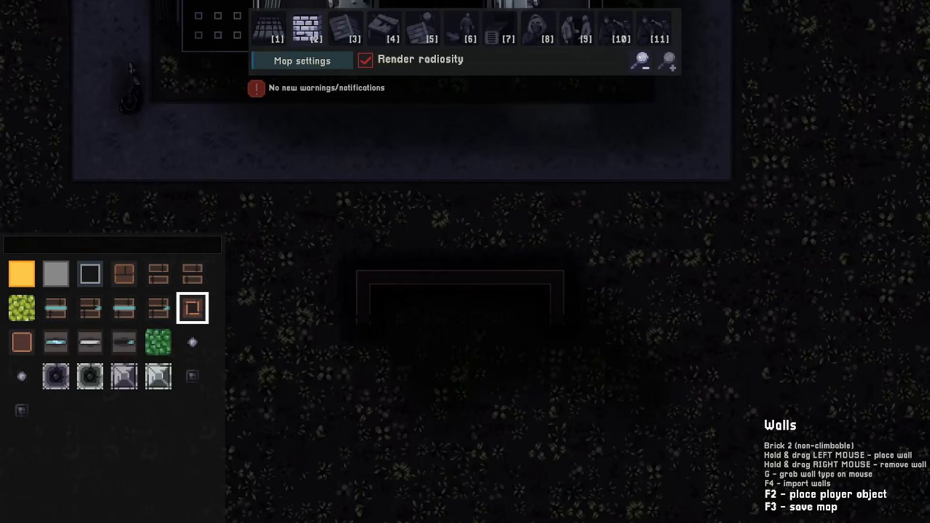
key("w")
key("a")
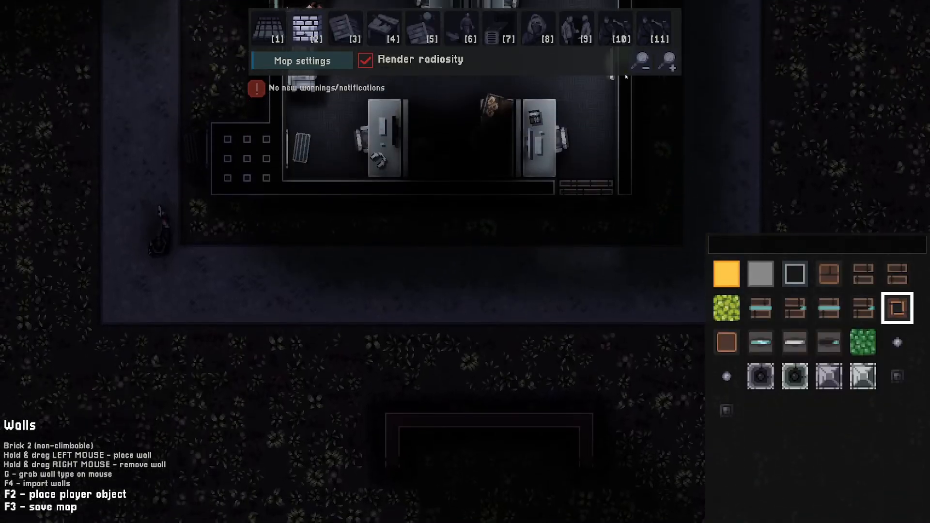
key("d")
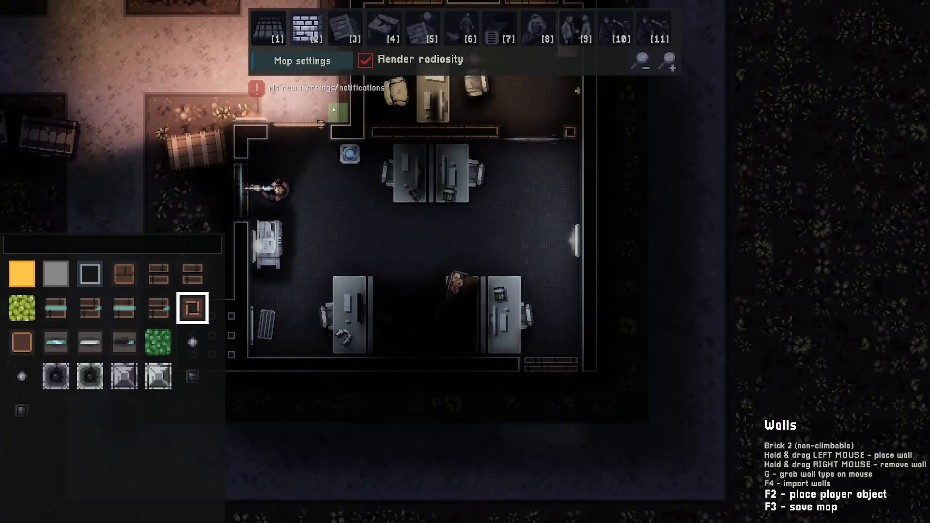
- Enable the Lockpicking and Night-vision goggles player capabilities in the level settings
left_click(303, 61)
scroll(439, 218, "down", 5)
scroll(438, 219, "down", 10)
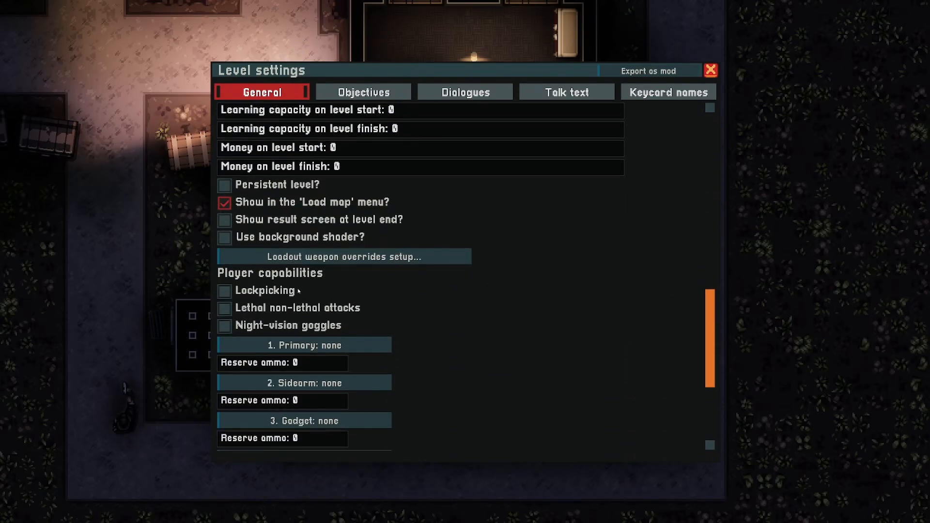
left_click(224, 290)
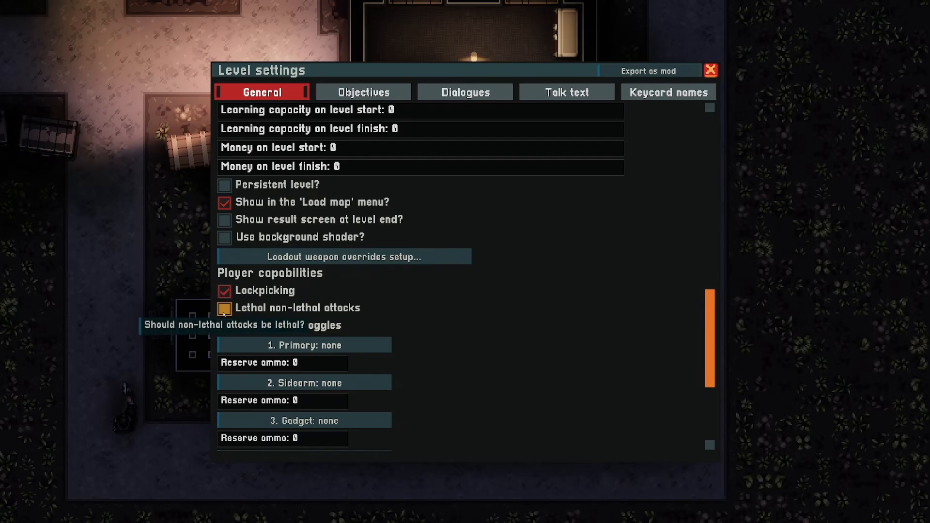
left_click(223, 328)
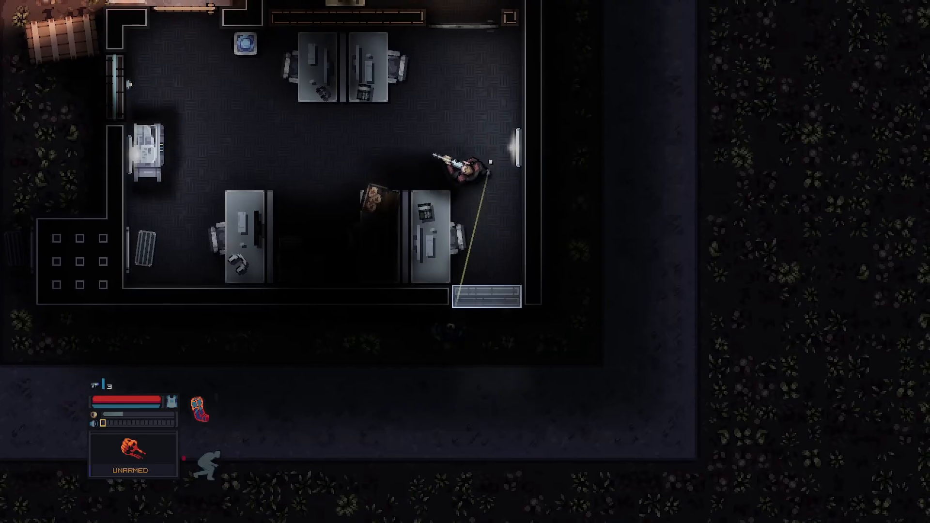
- Playtest again, picking the lock of the small office and picking up the compromising material
key("w")
key("w")
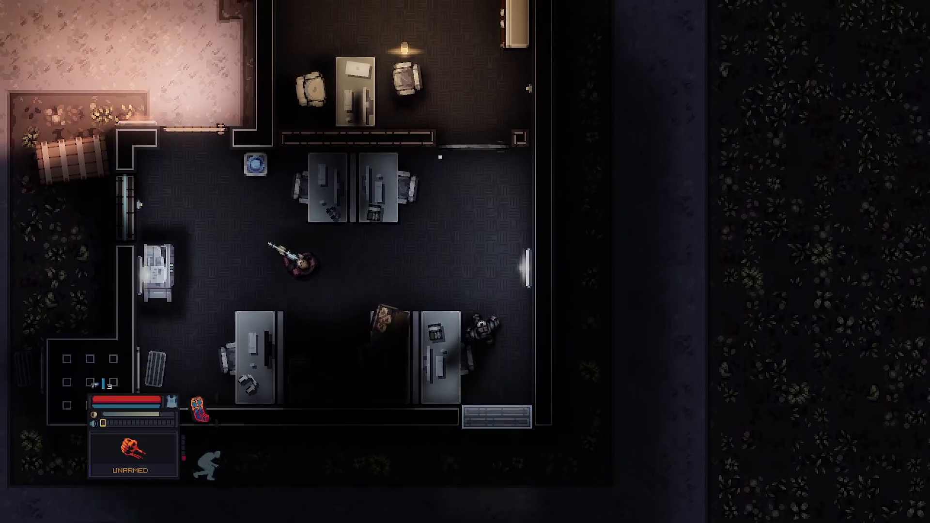
key("c")
key("d")
key("e")
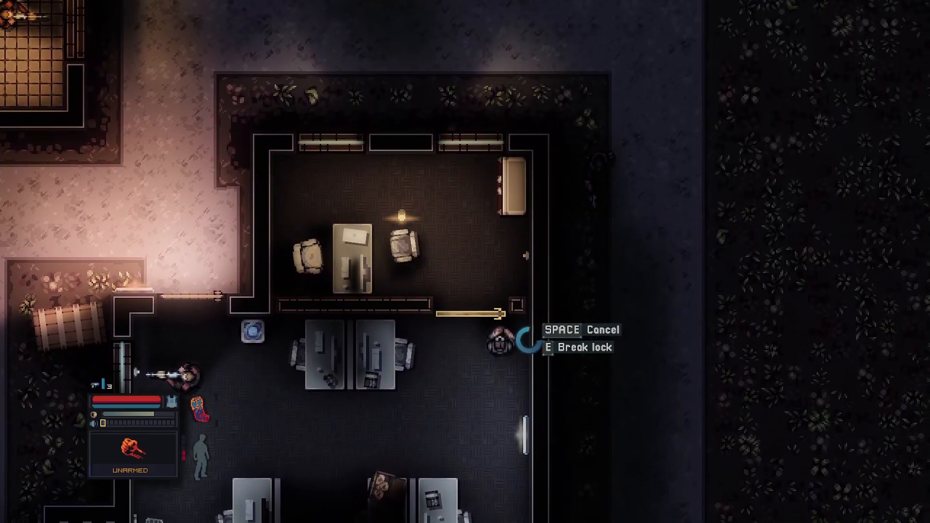
key("w")
key("a")
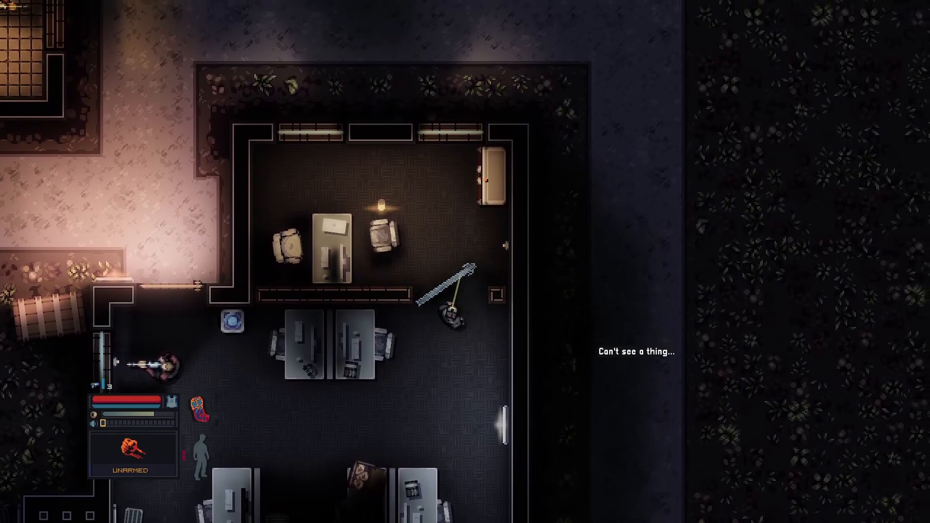
key("a")
key("a")
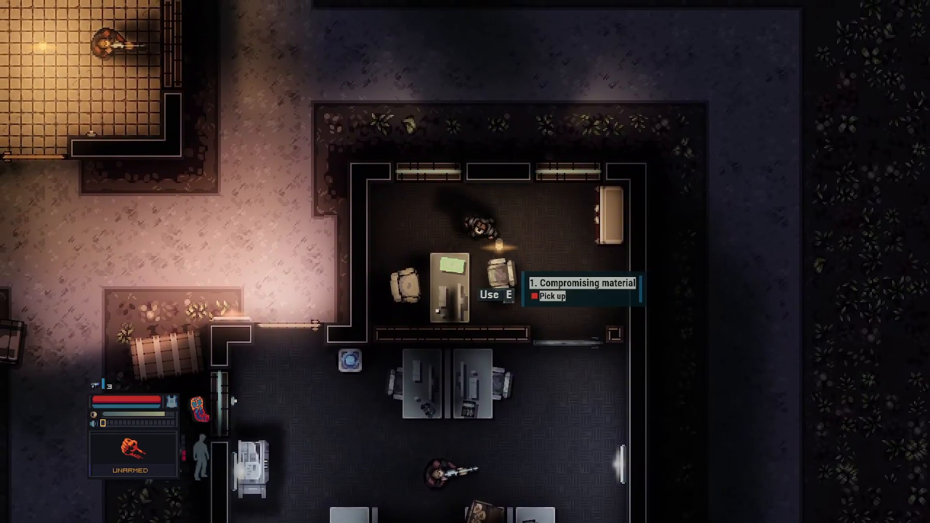
key("e")
key("d")
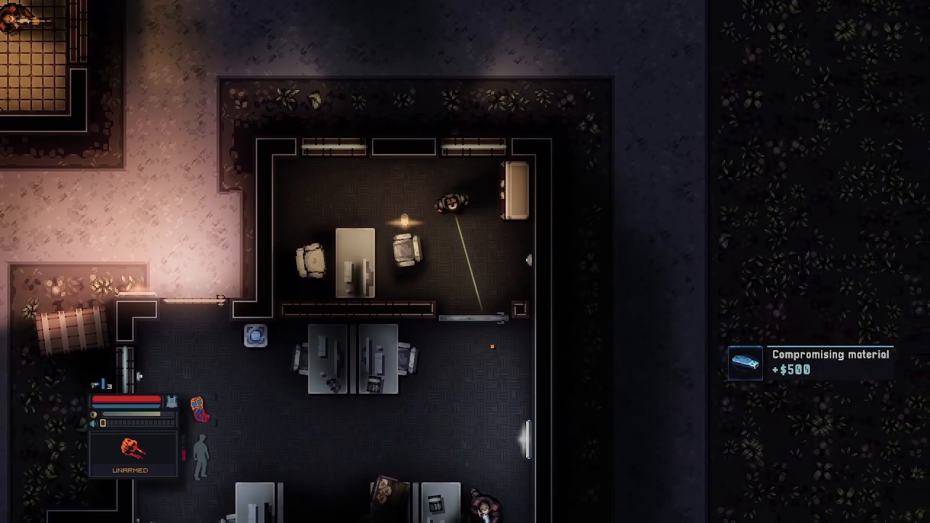
- Continue the playtest, sneaking past the goons through the office and hiding in a locker before exiting
key("s")
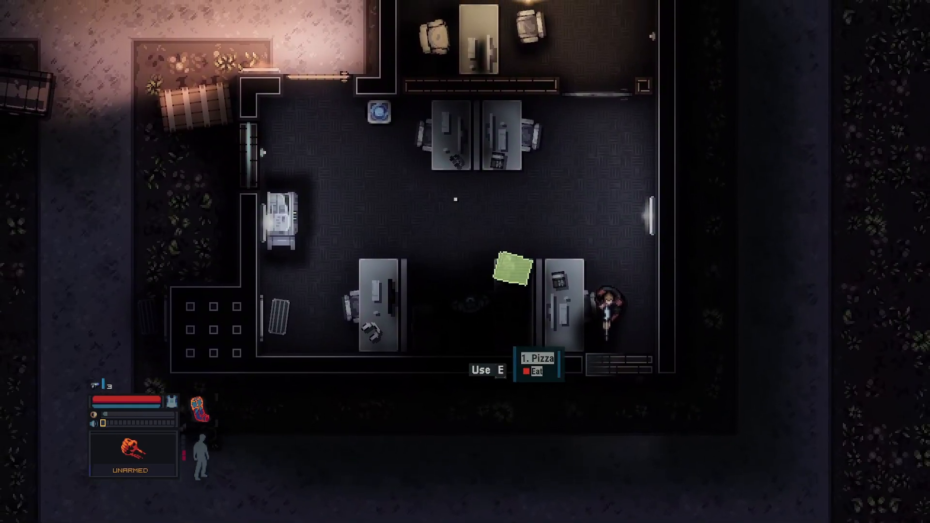
key("e")
key("w")
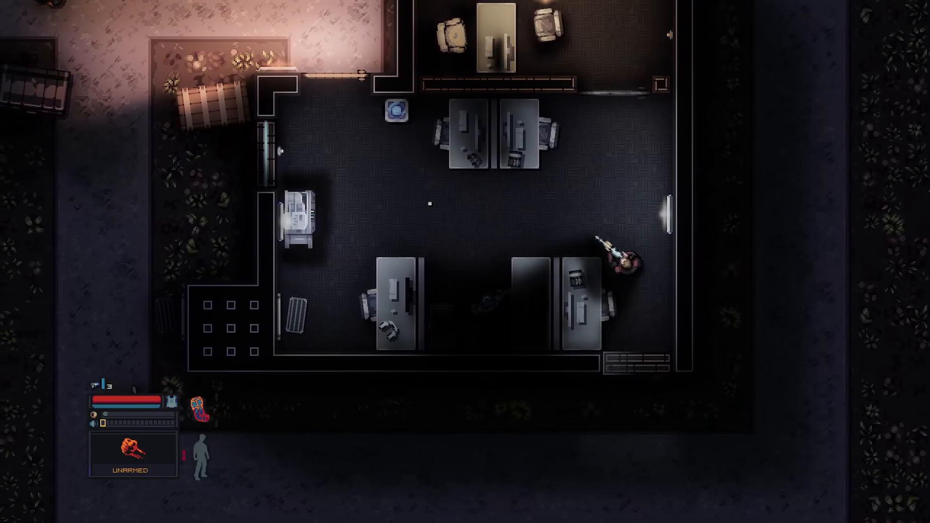
key("a")
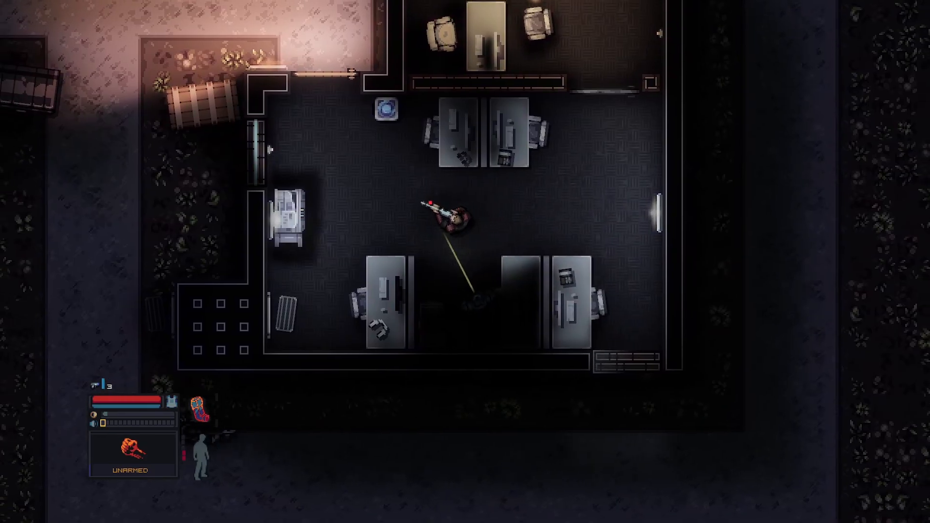
key("w")
key("w")
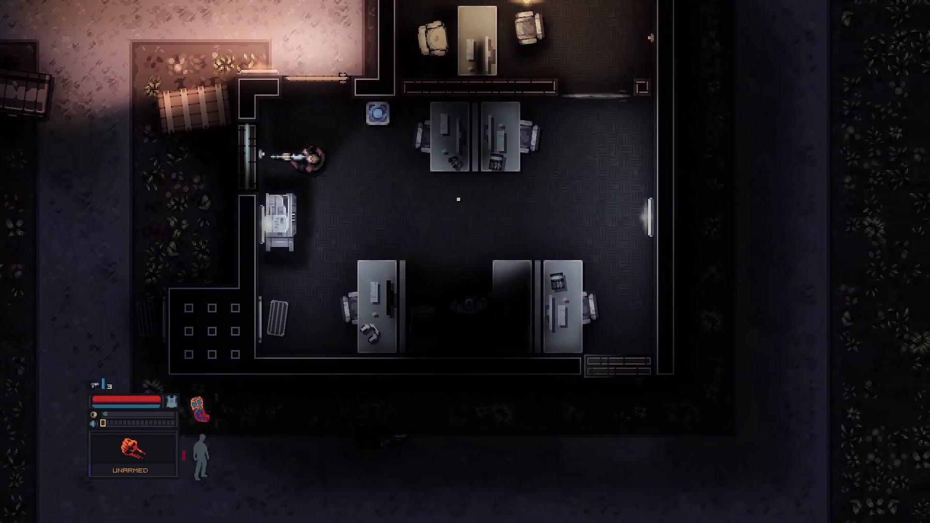
key("w")
key("d")
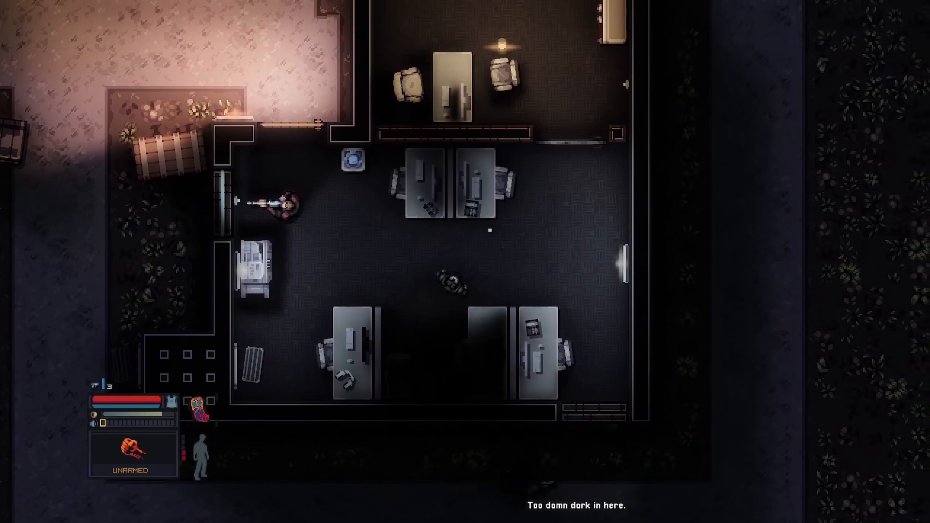
key("c")
key("s")
key("c")
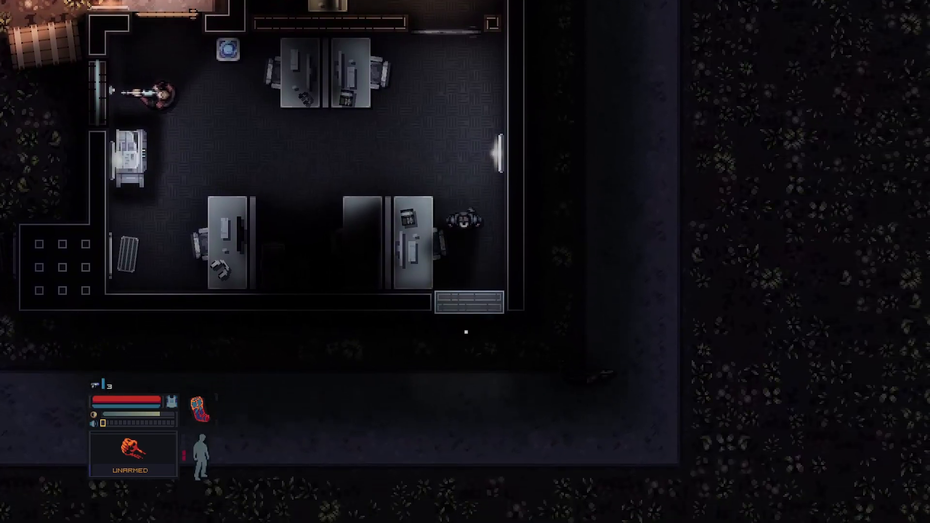
key("space")
key("d")
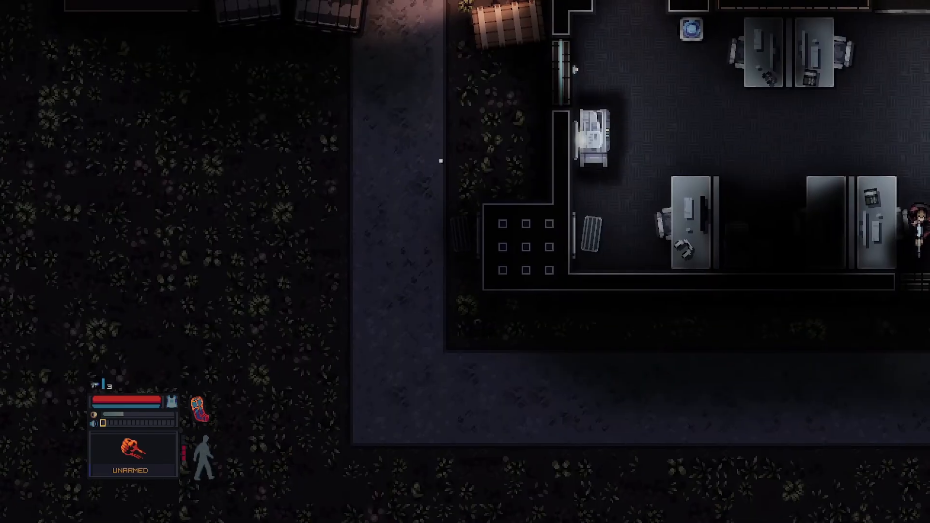
key("w")
key("e")
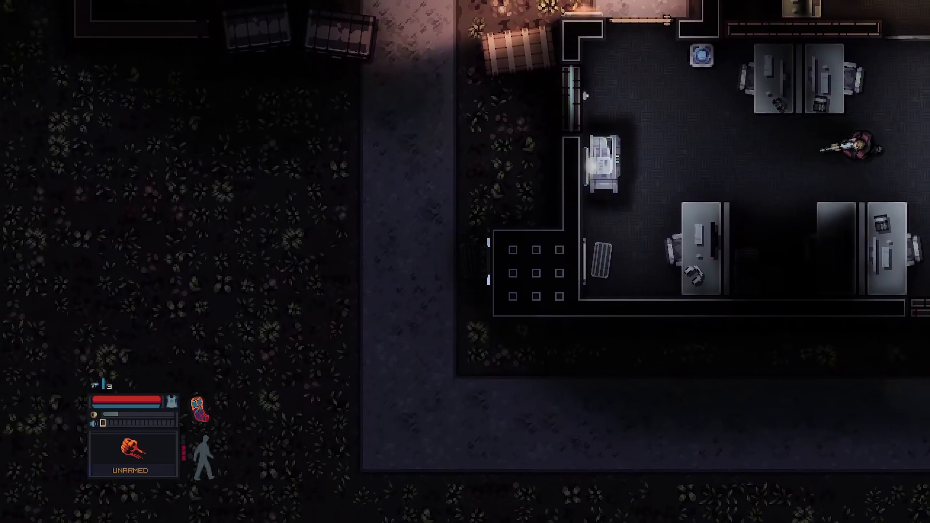
key("w")
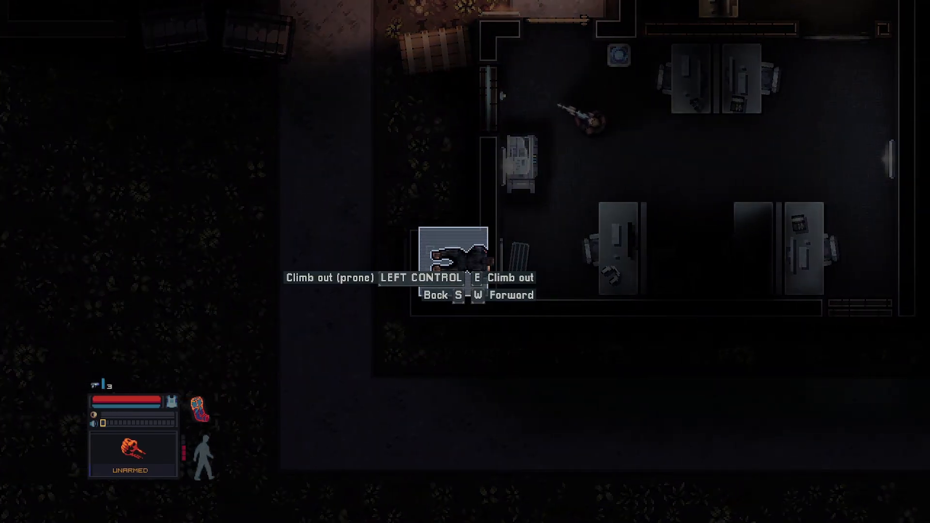
key("e")
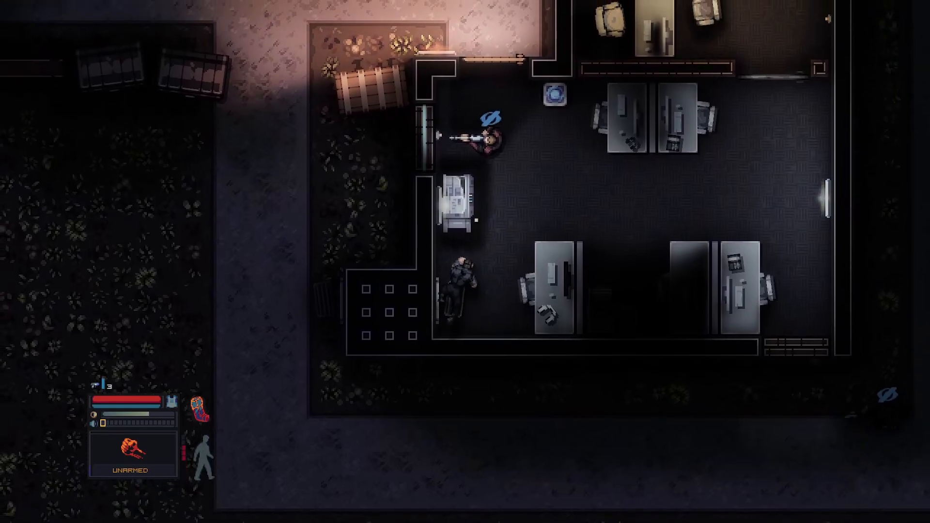
key("d")
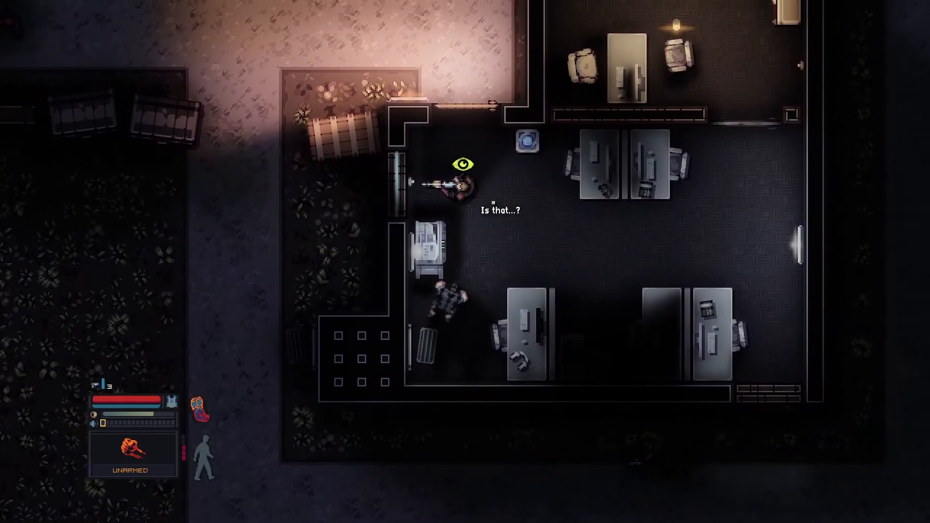
key("w")
key("d")
key("w")
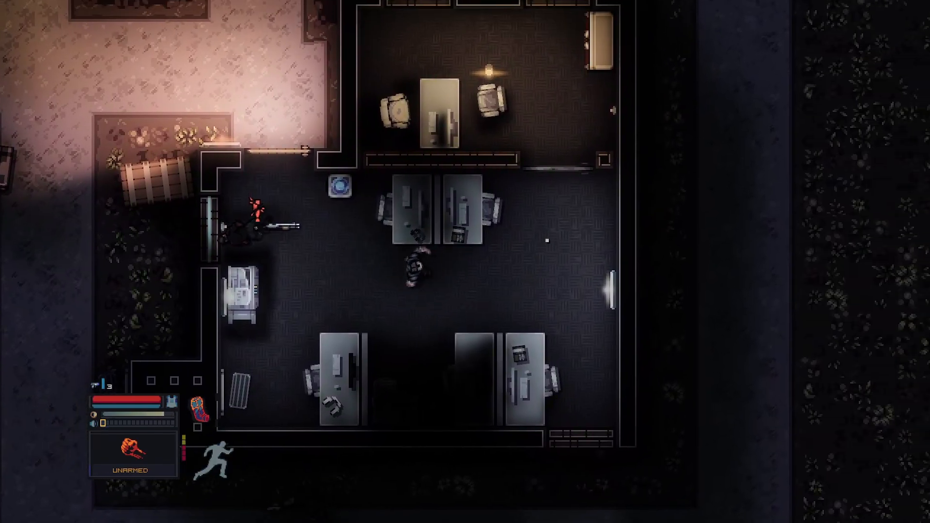
key("w")
key("d")
key("space")
key("space")
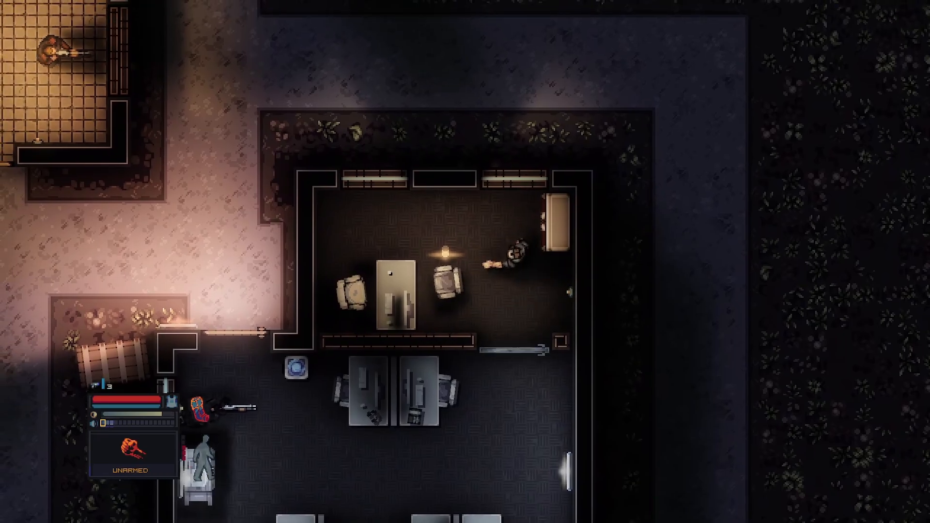
key("F2")
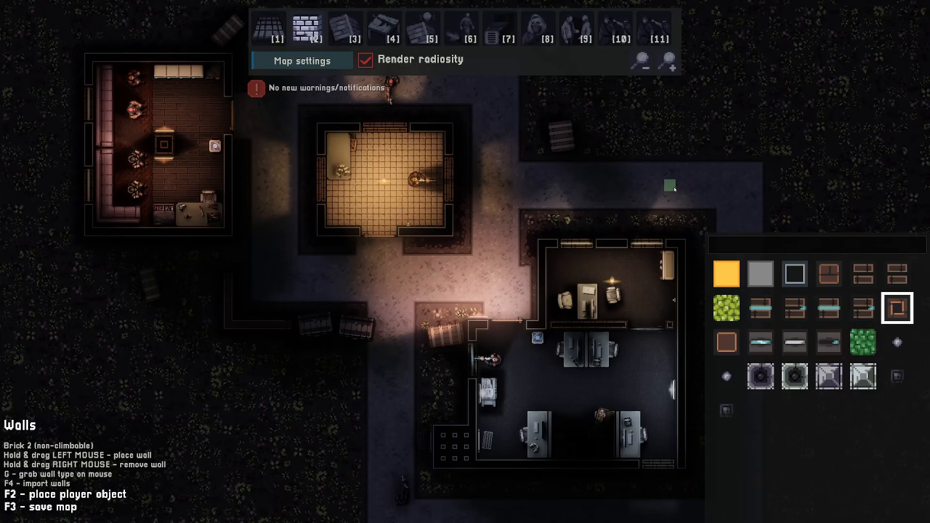